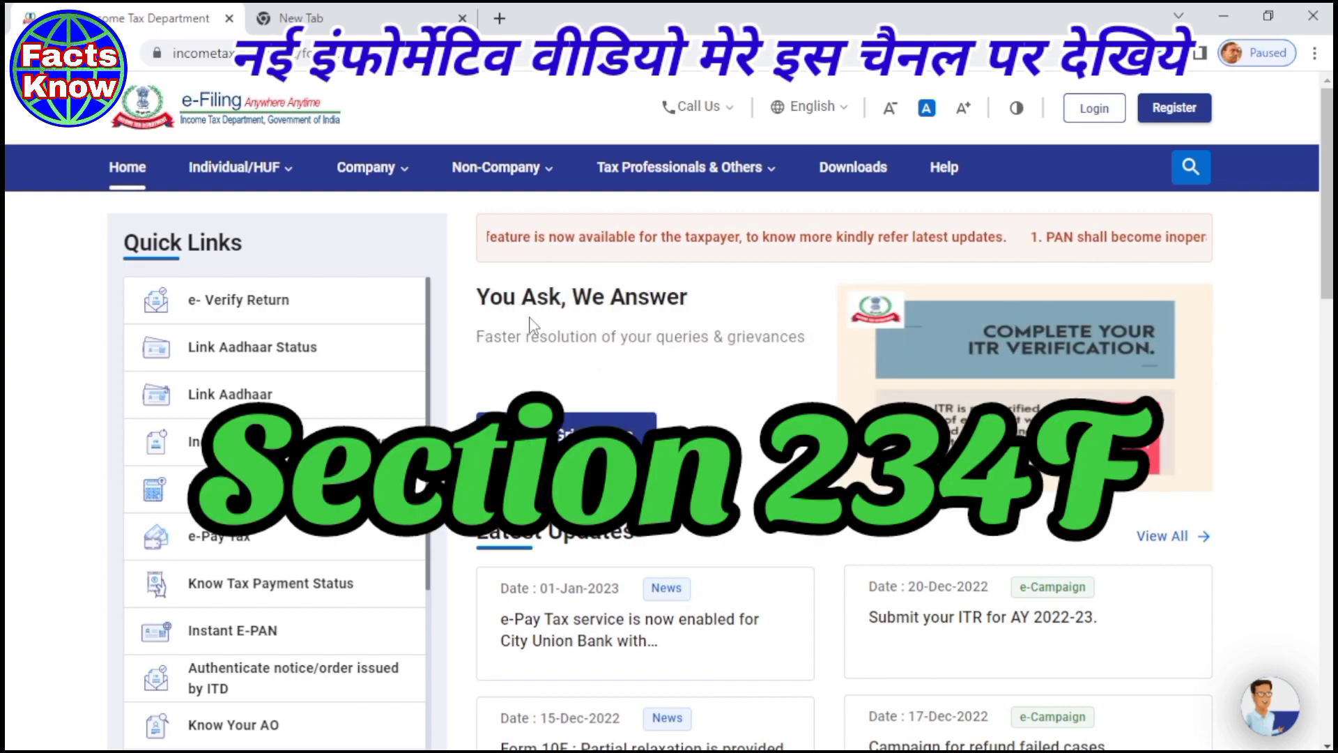
- Open the e-Filing login page and enter the PAN as the user ID
click(1085, 113)
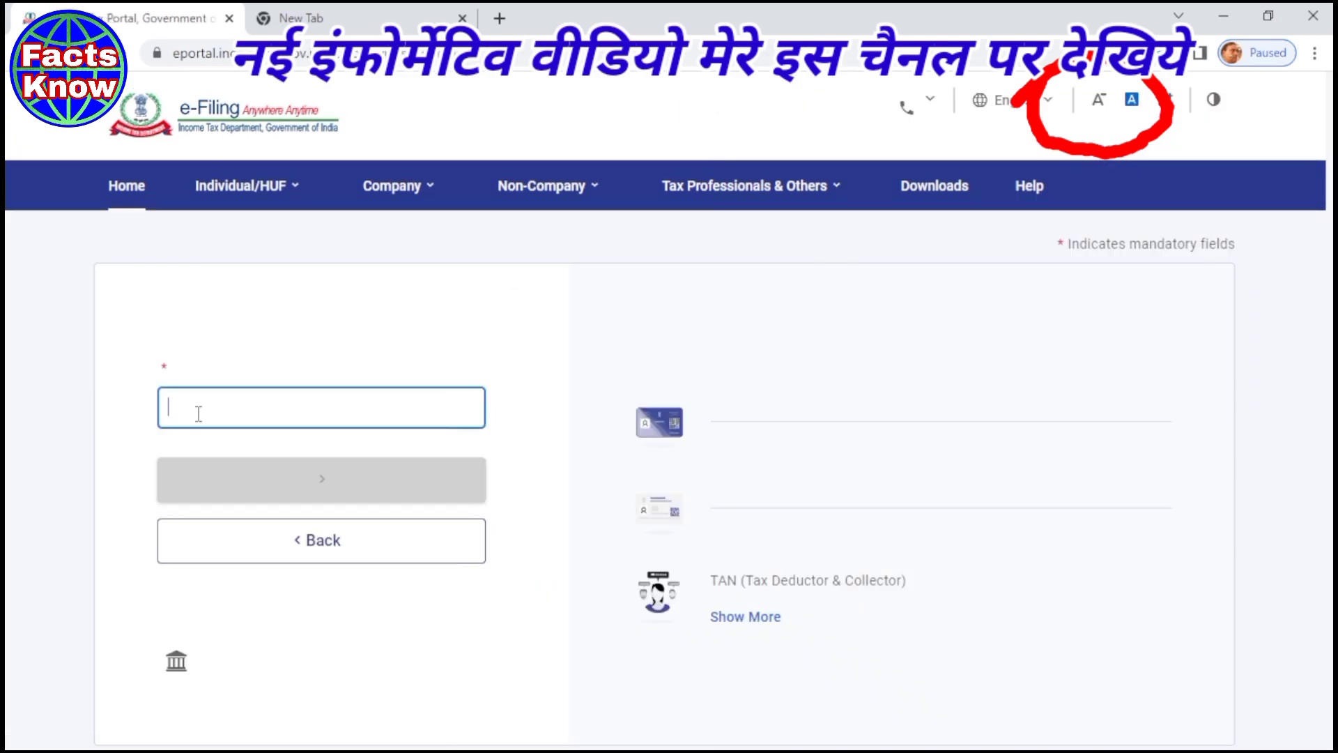
key(ctrl+v)
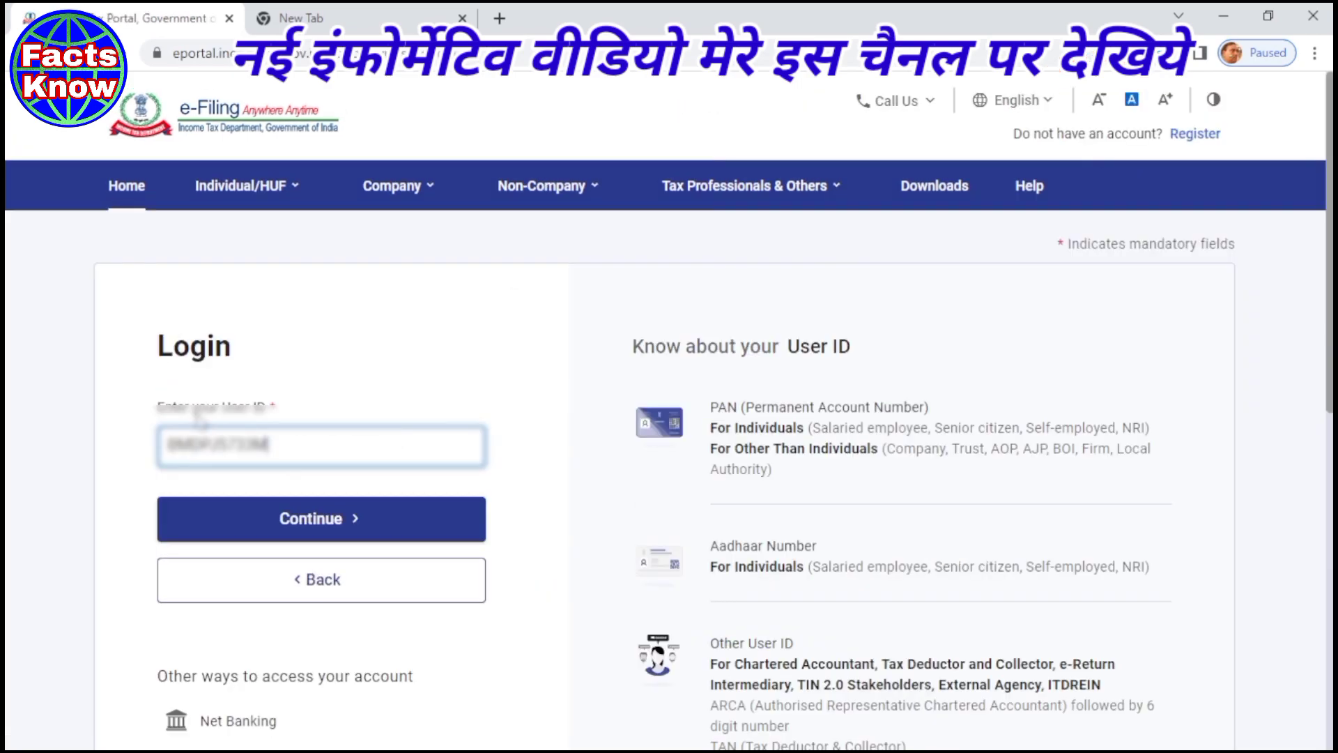
click(314, 528)
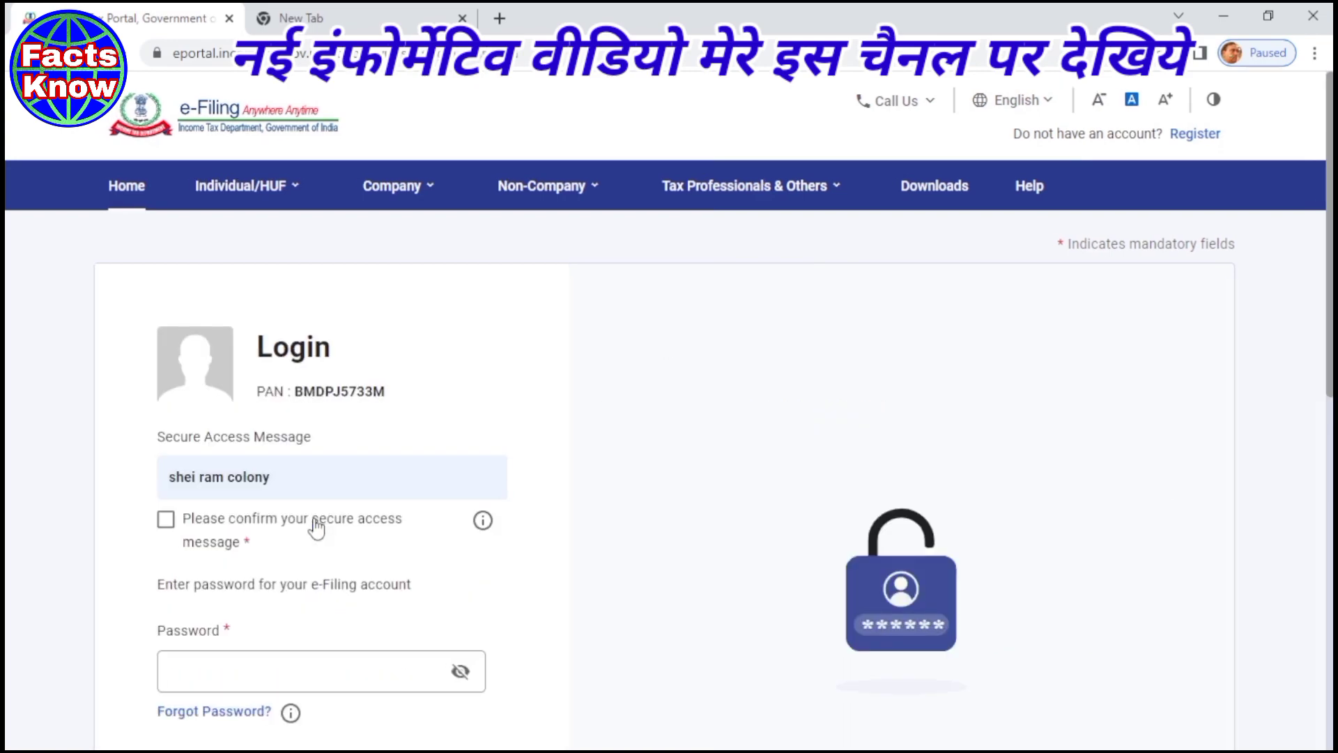
- Confirm the secure access message, enter the account password and log in
click(173, 527)
scroll(224, 522, down, 3)
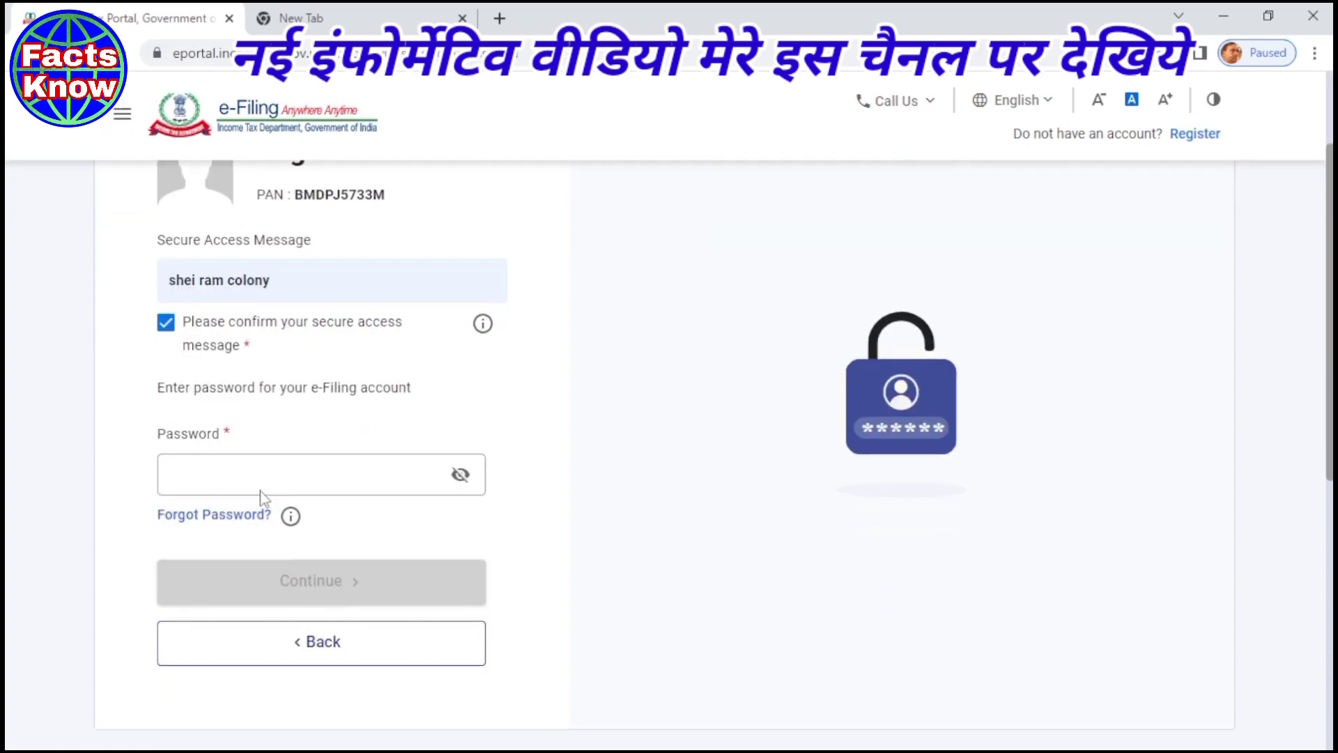
click(260, 481)
text(••••)
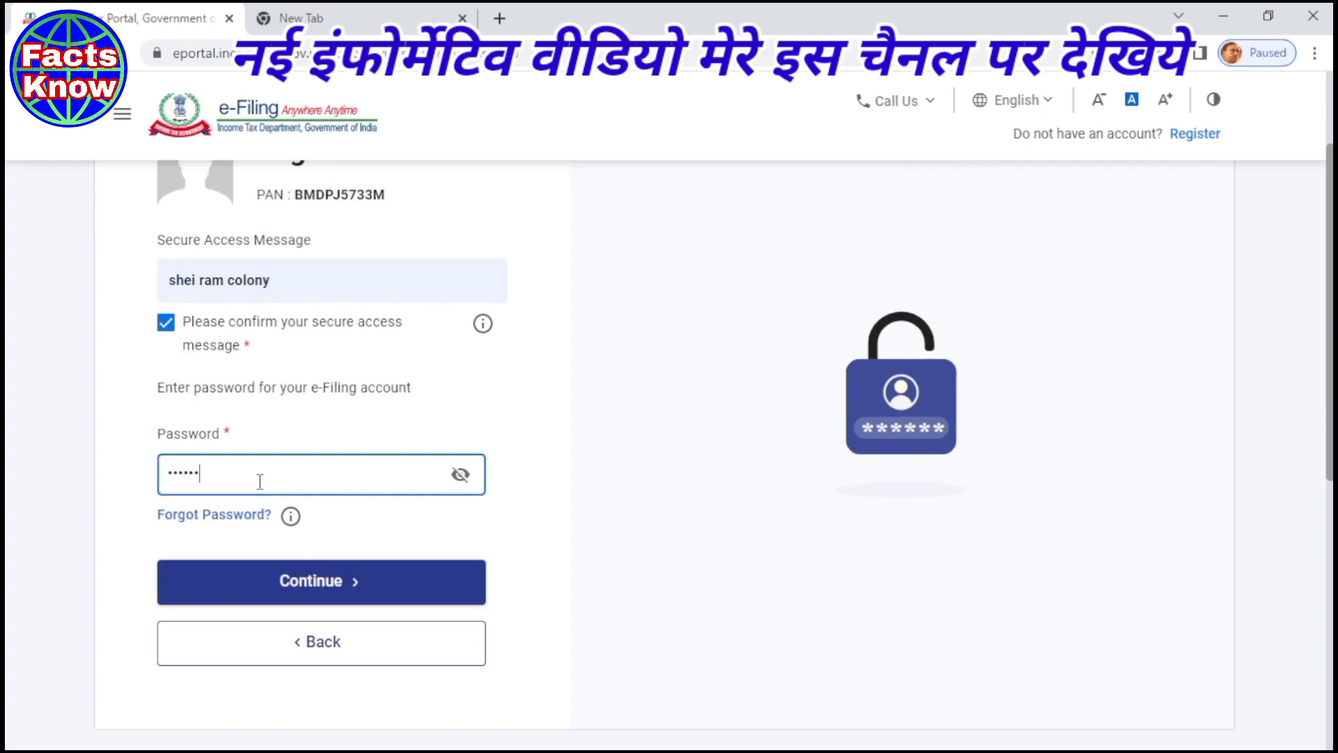
text(•••••)
click(338, 588)
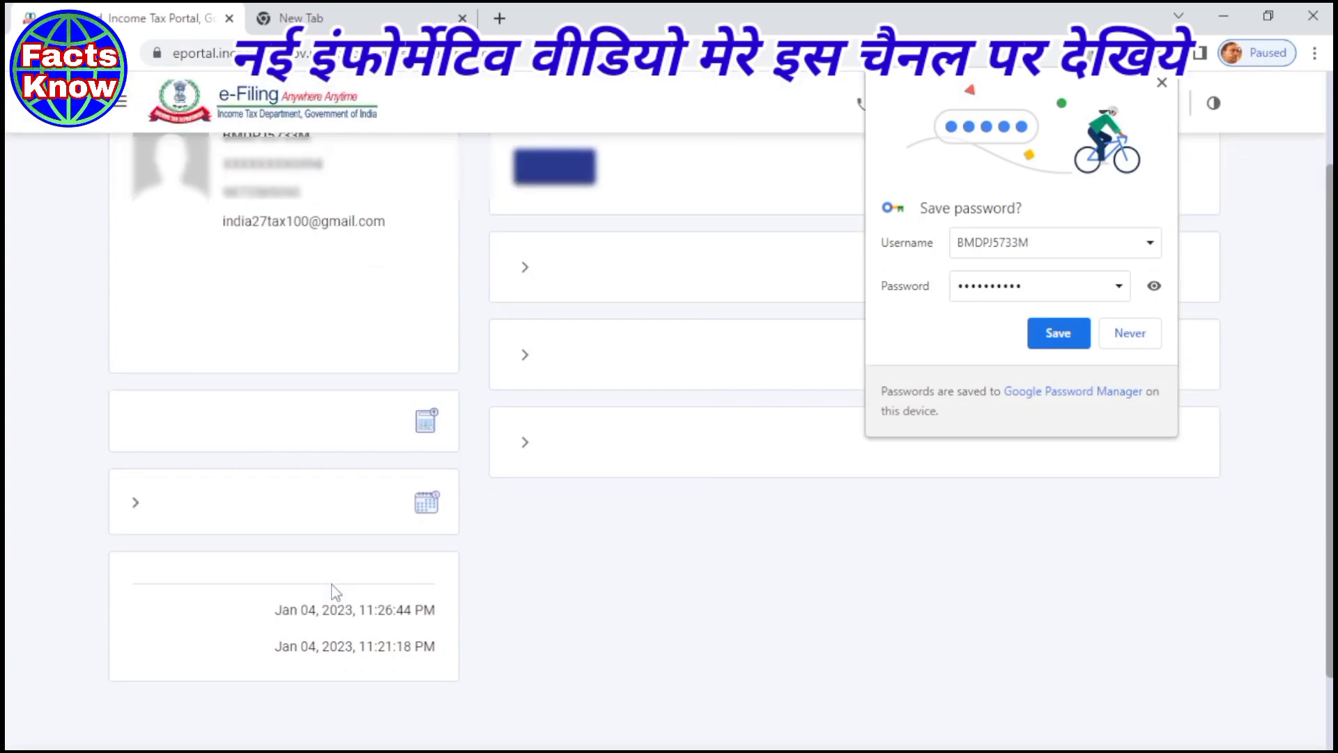
click(1162, 83)
- Go to the e-Pay Tax page from the e-File menu
scroll(425, 273, up, 3)
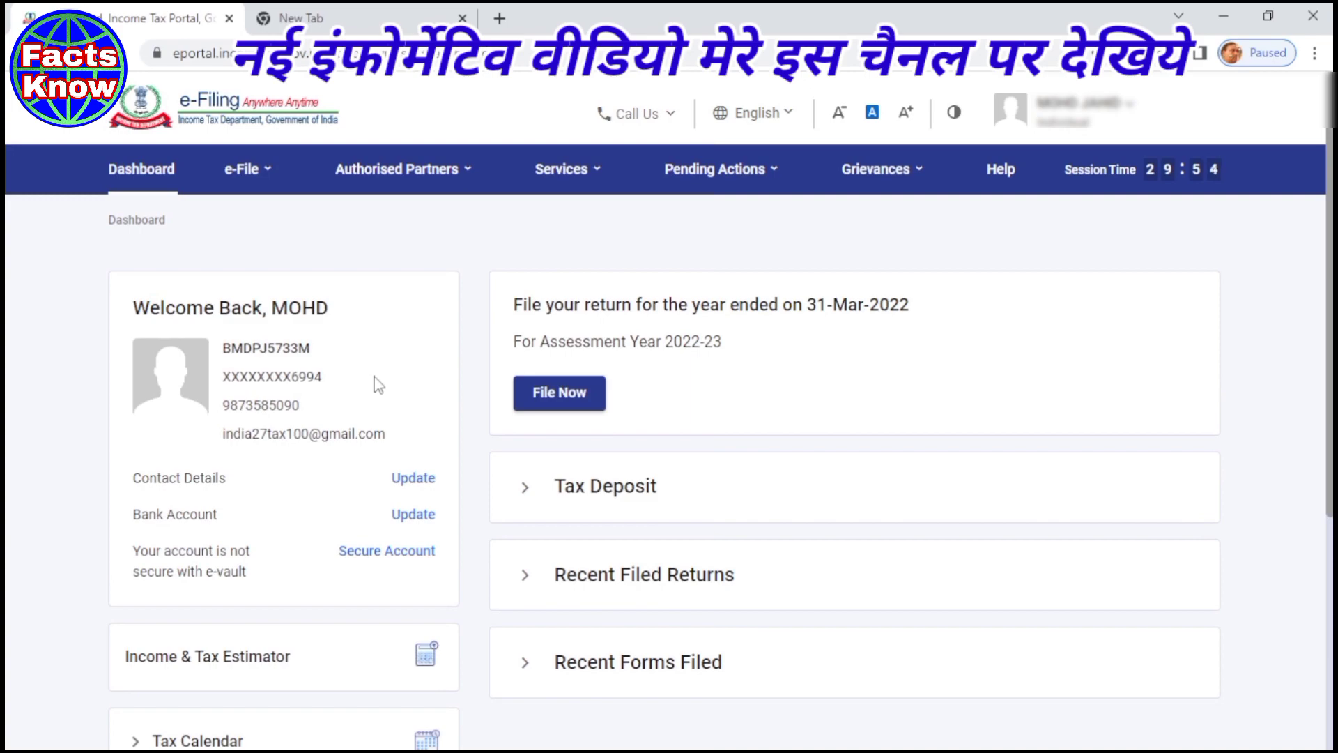
click(241, 183)
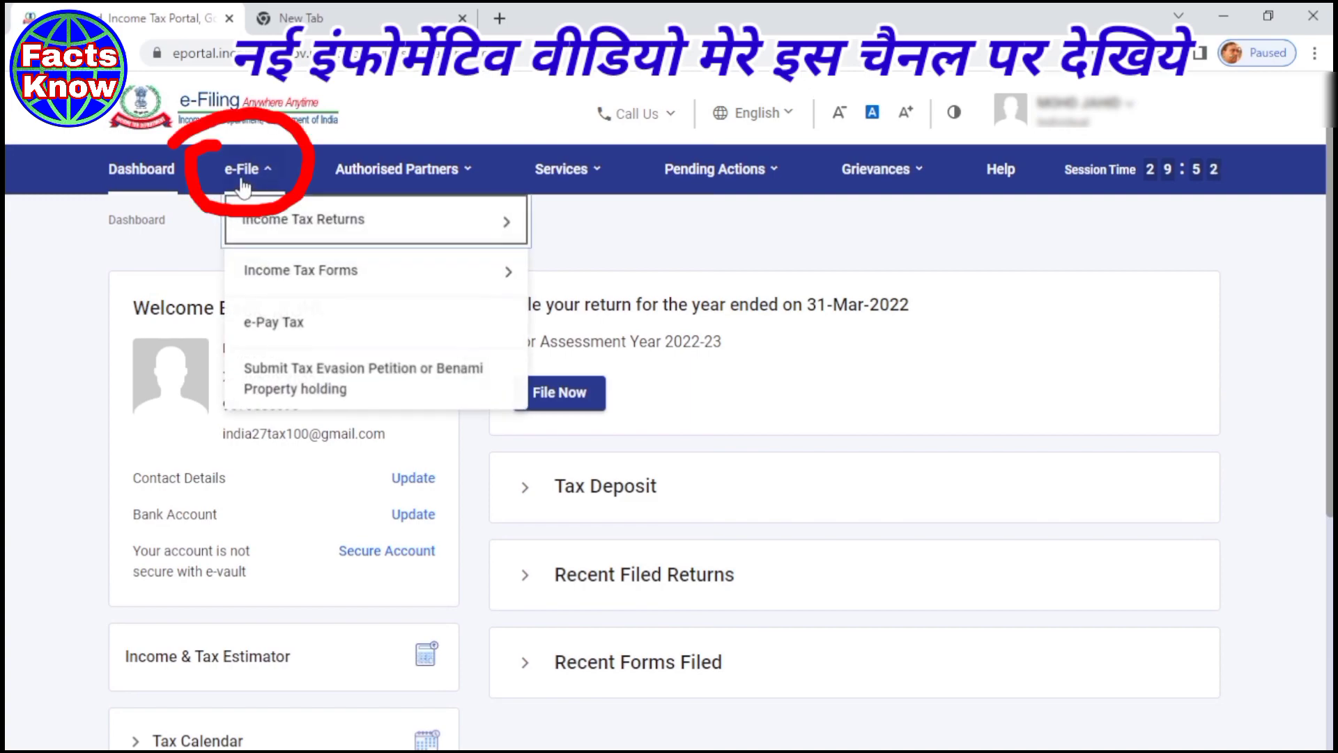
click(241, 184)
click(242, 185)
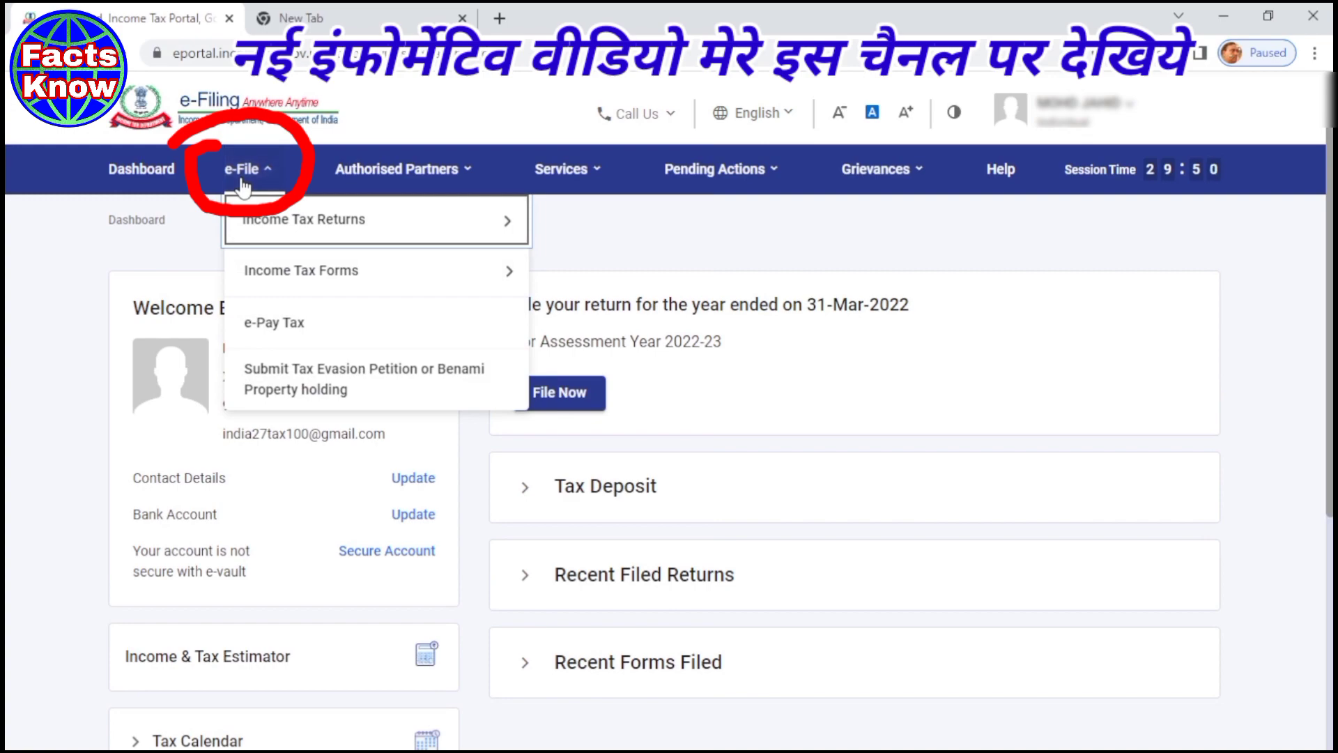
click(265, 327)
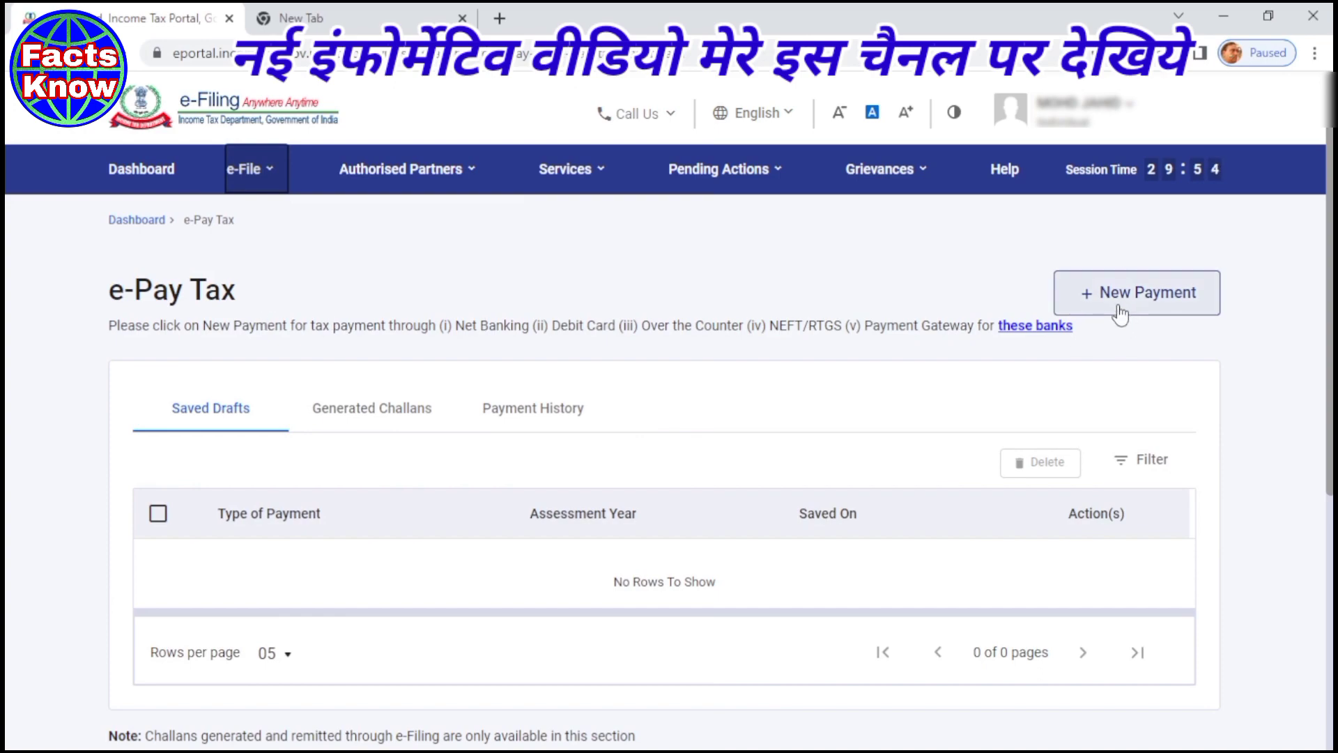
- Start a new payment and proceed with the Income Tax category
click(1122, 310)
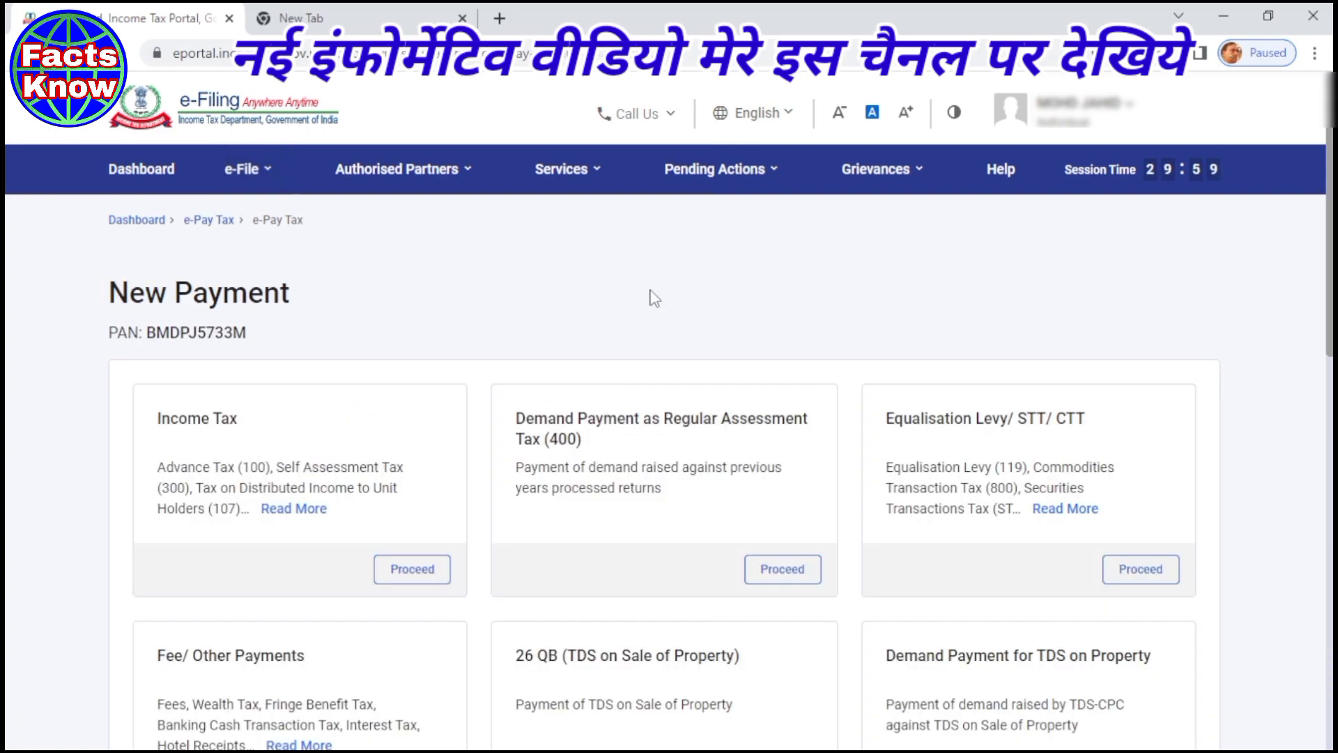
scroll(652, 297, down, 2)
drag(158, 271, 240, 270)
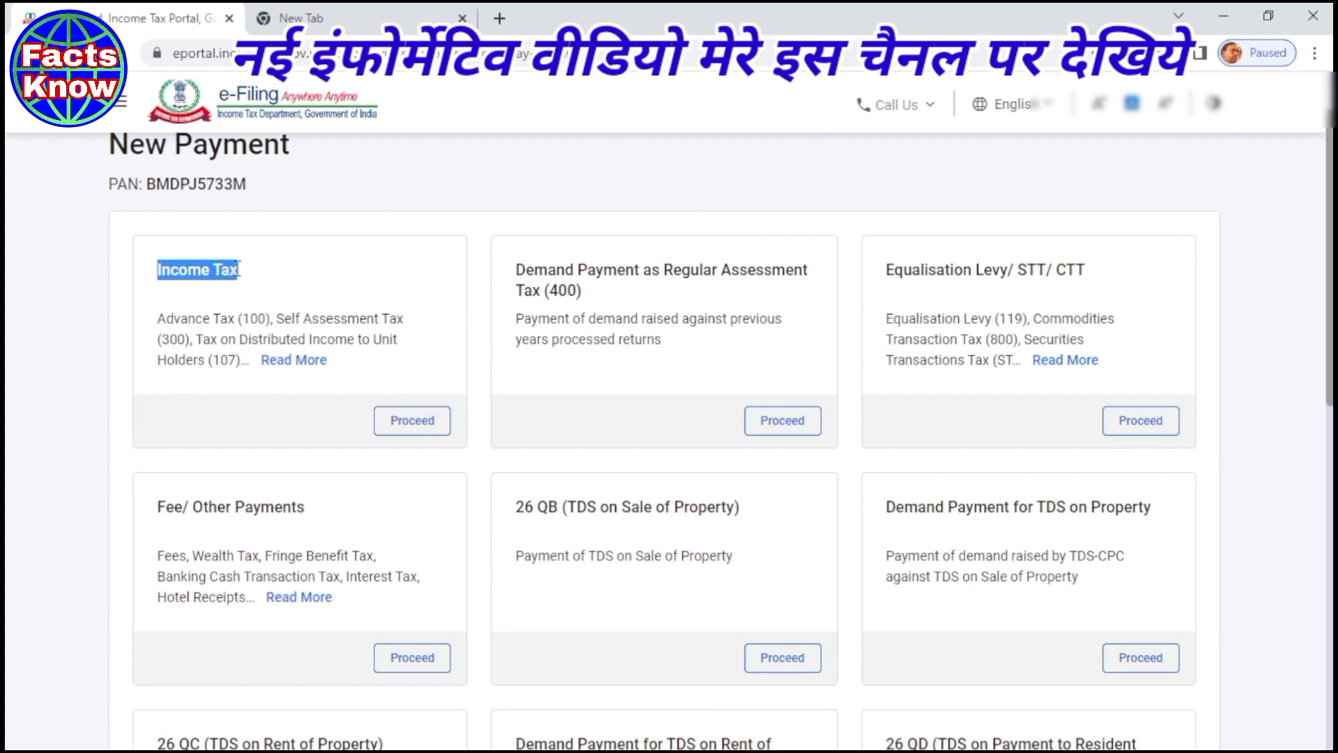
drag(157, 319, 411, 322)
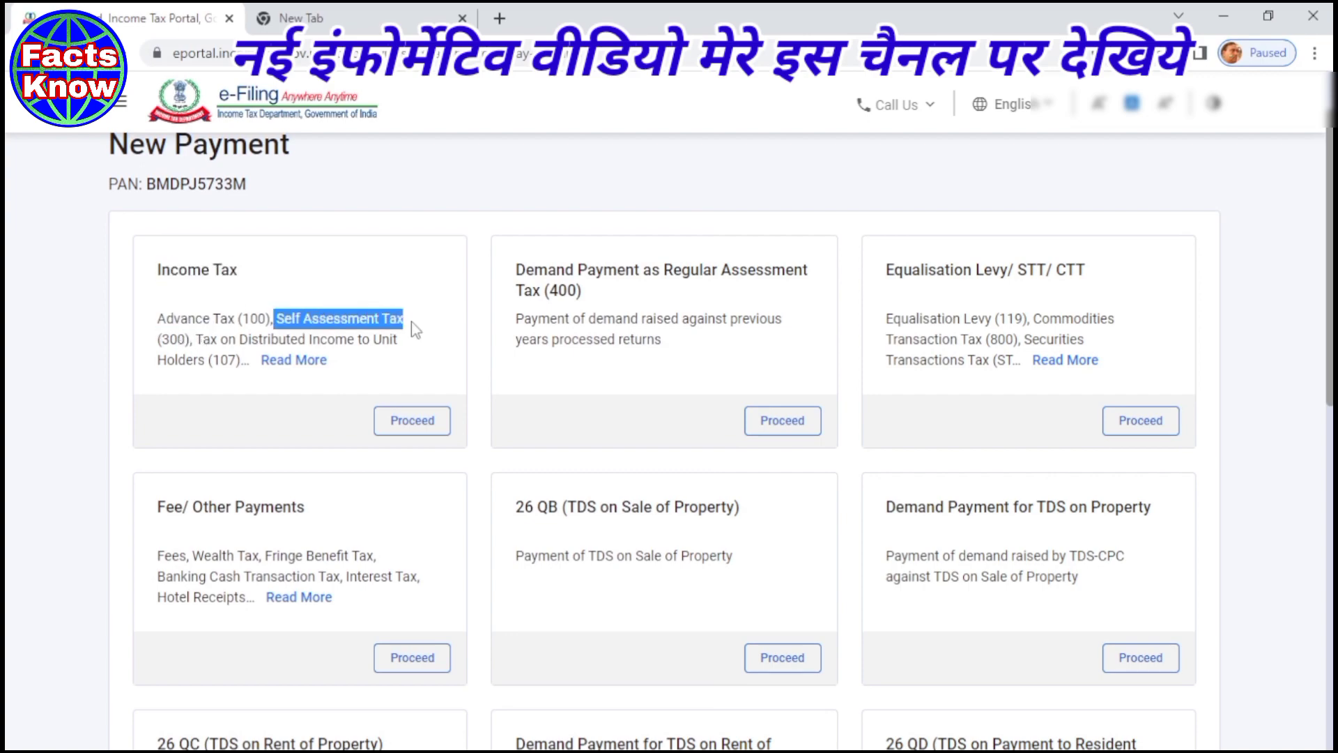
click(413, 424)
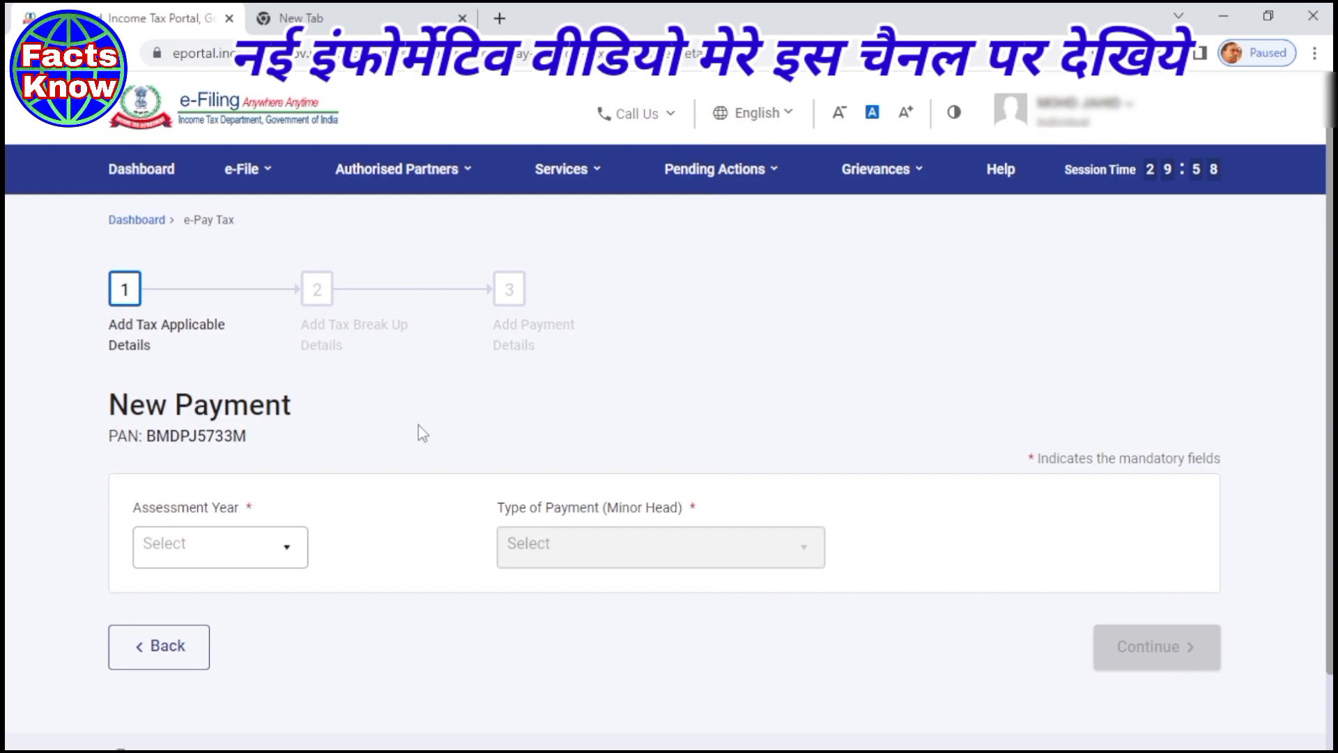
- Choose assessment year 2022-23 and Self-Assessment Tax (300) as the payment type
scroll(418, 425, down, 2)
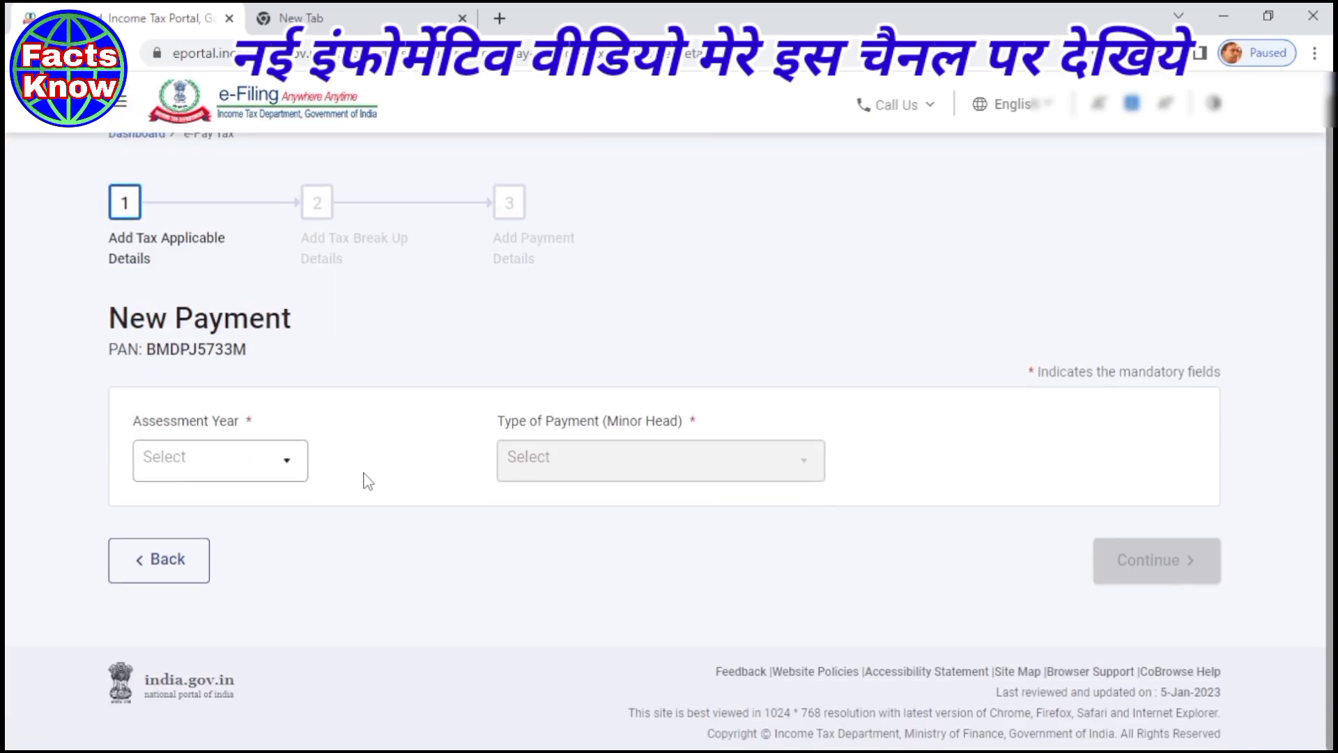
click(293, 468)
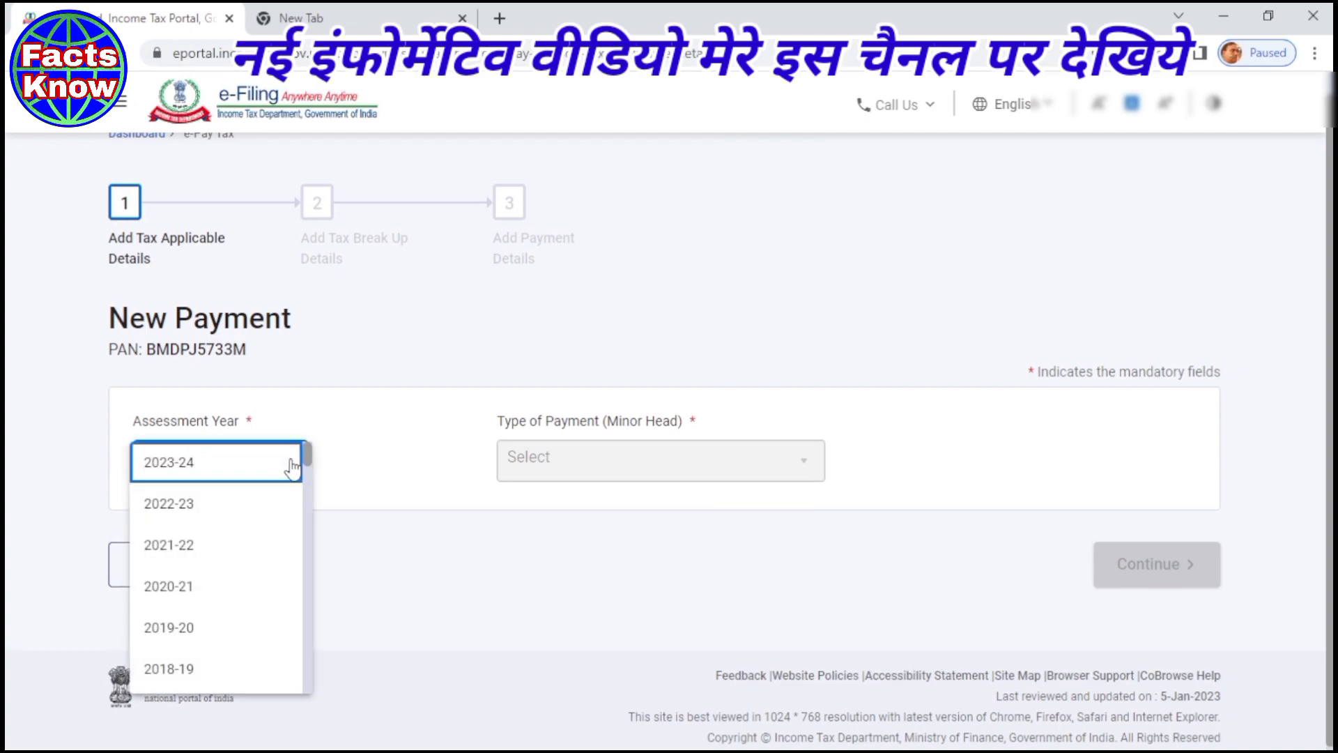
click(152, 514)
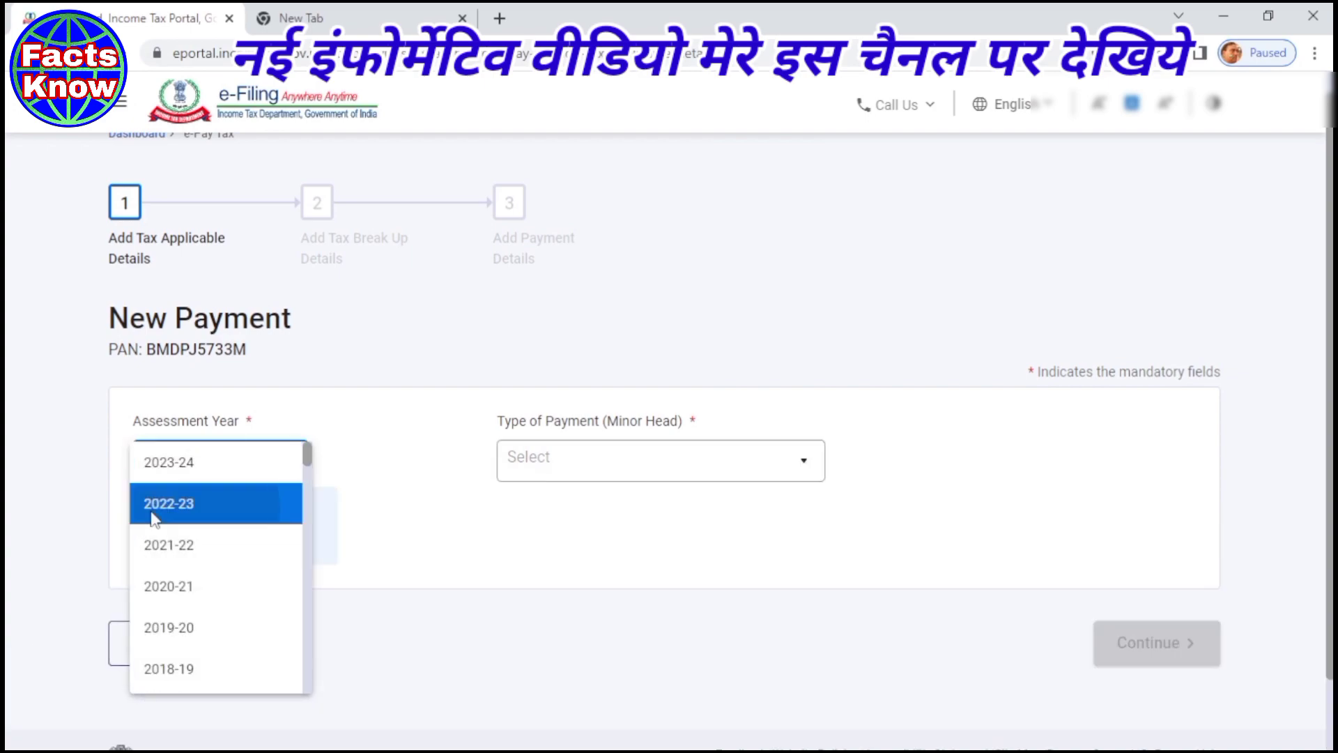
scroll(405, 435, down, 2)
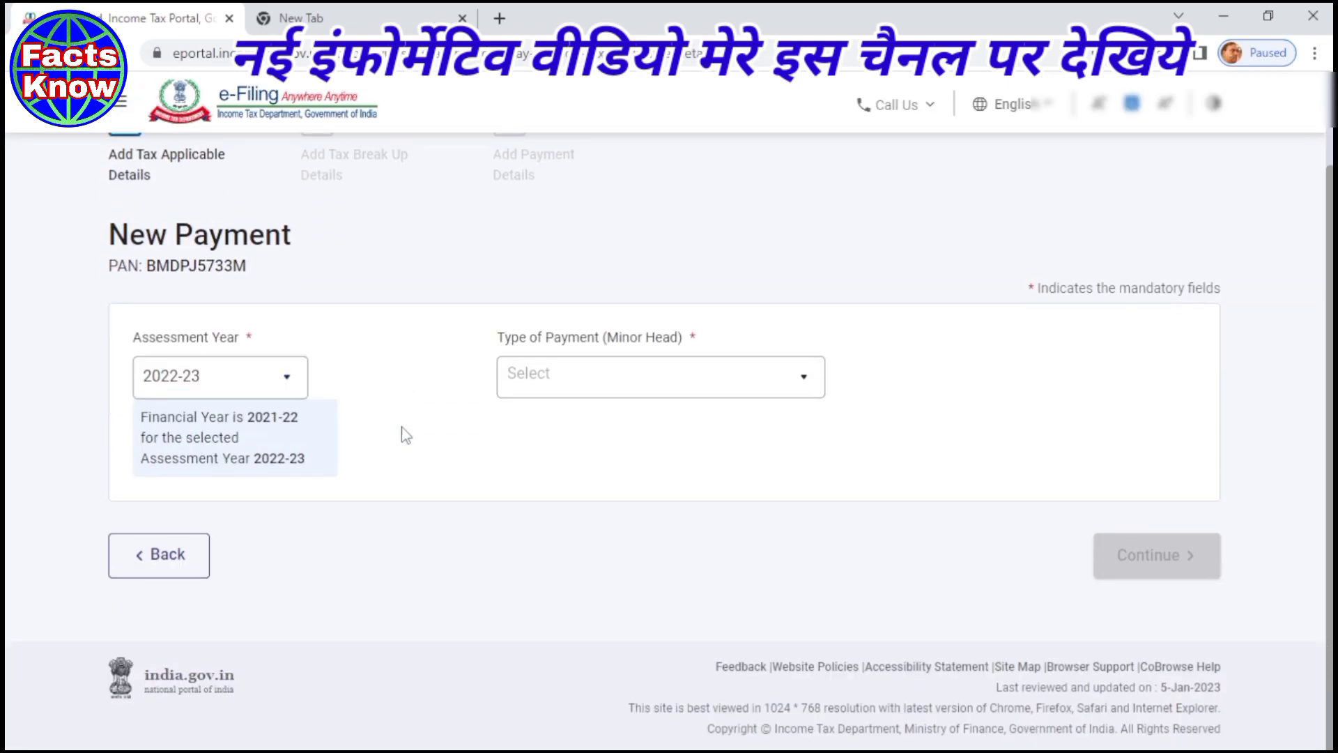
click(802, 385)
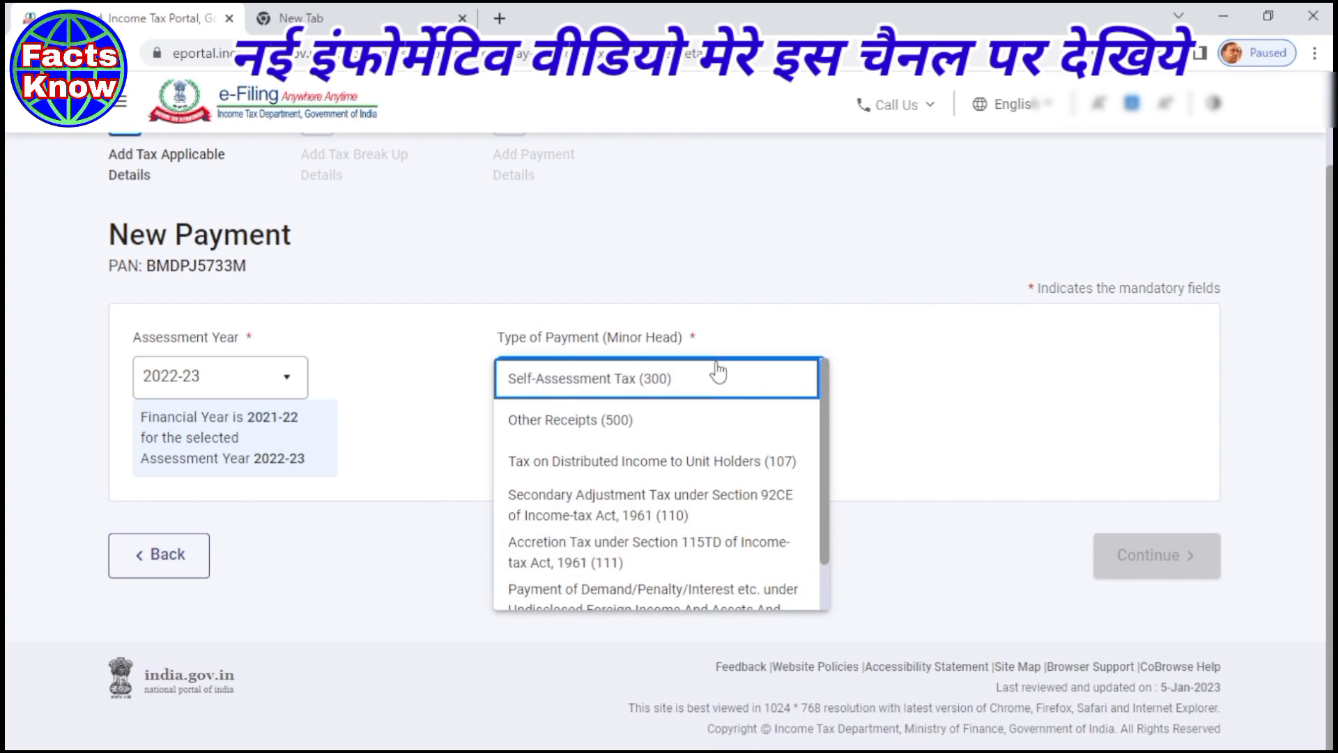
click(560, 385)
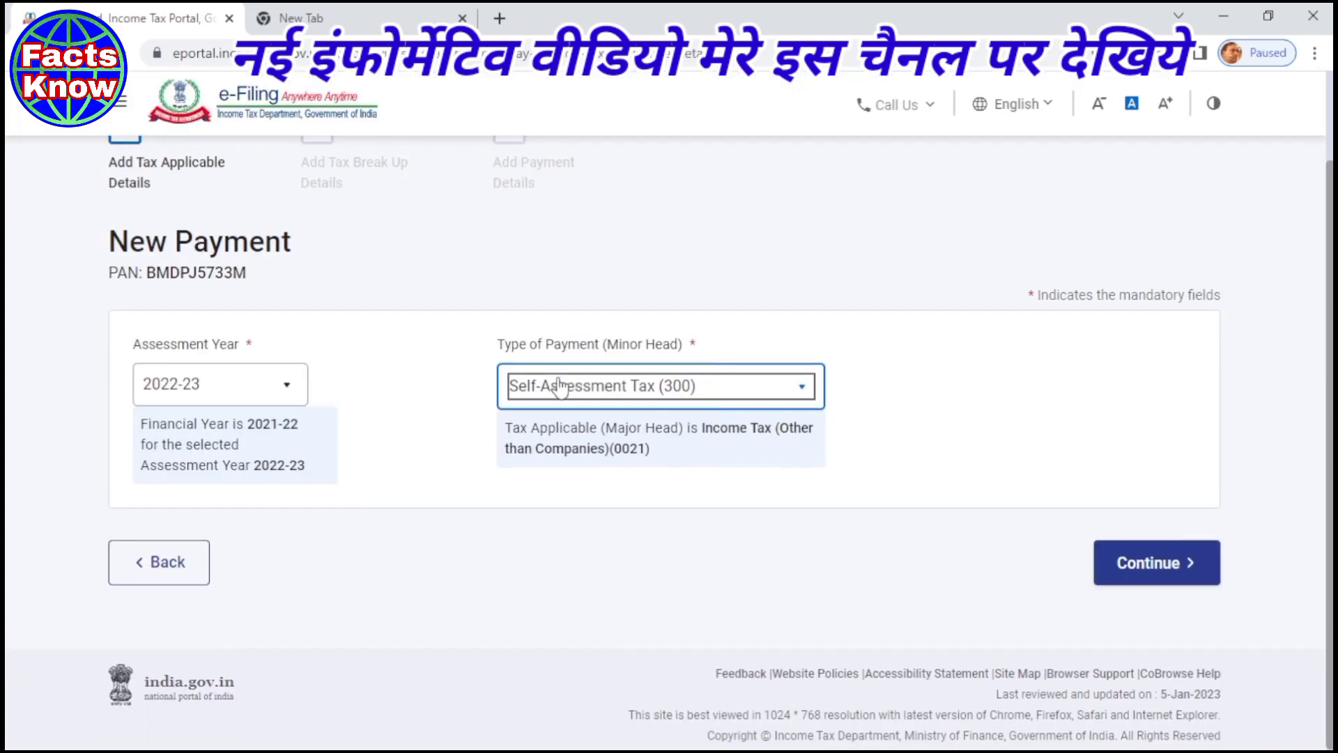
scroll(488, 563, down, 1)
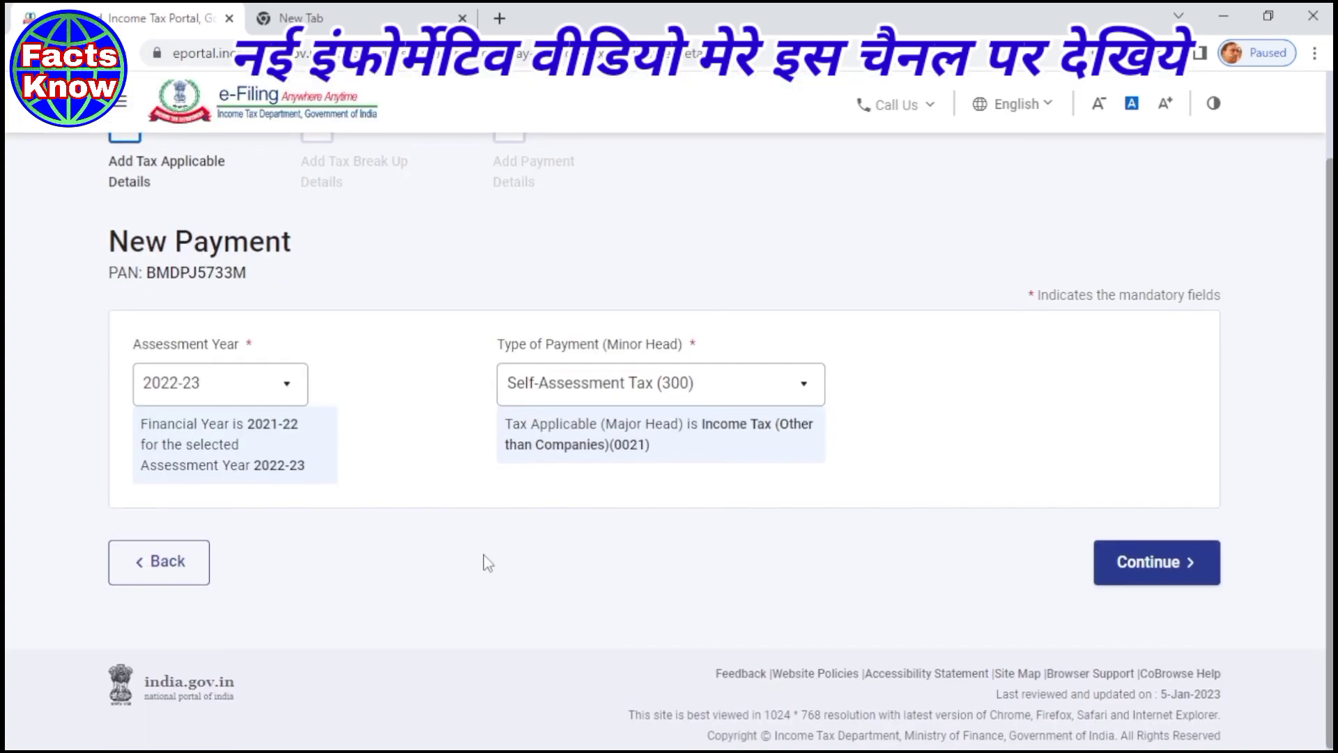
- Enter 1000 as the tax amount and continue to the payment mode step
click(1141, 558)
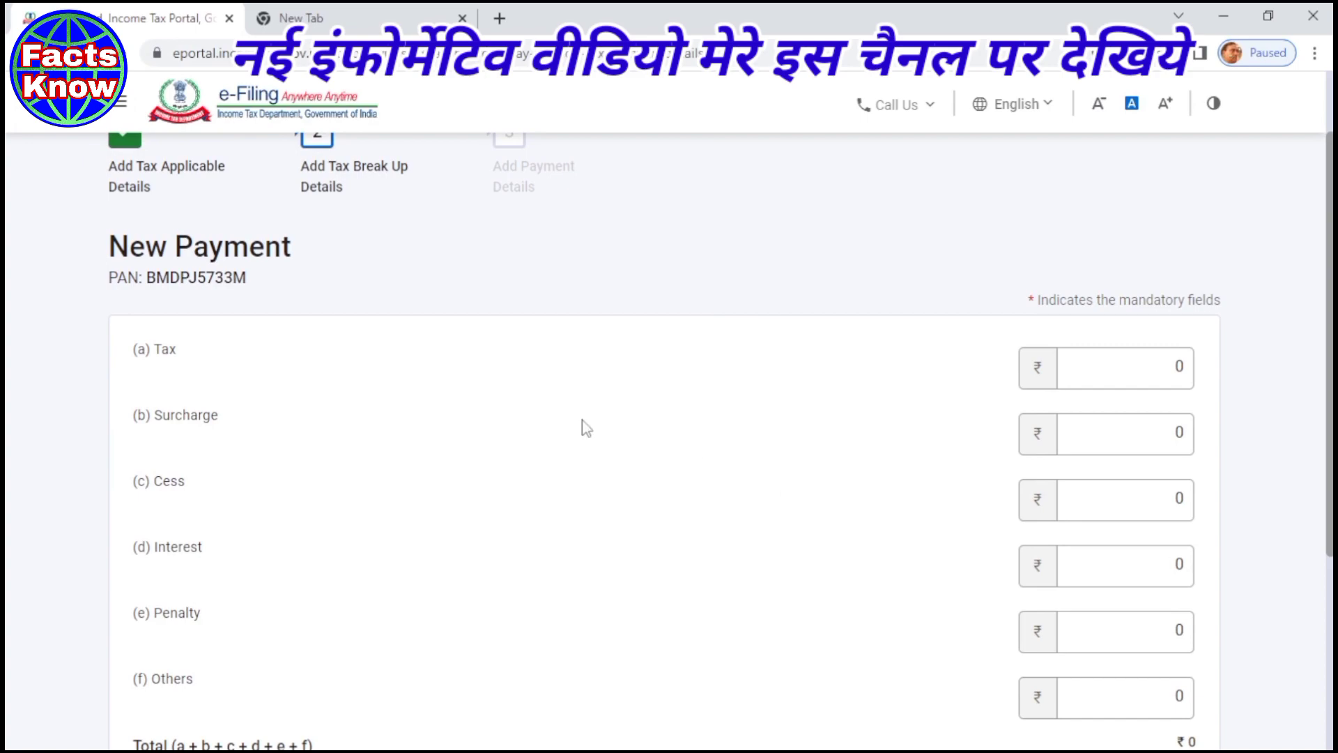
scroll(305, 490, down, 2)
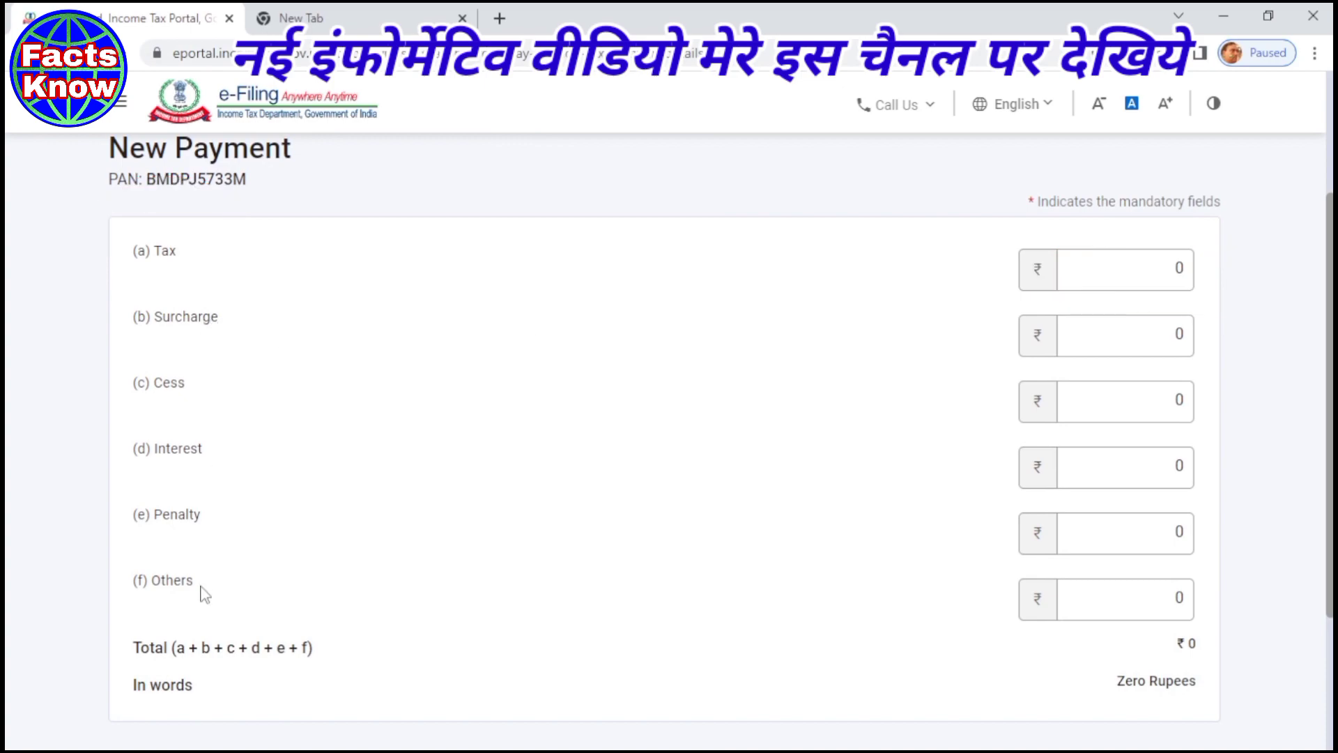
click(1116, 274)
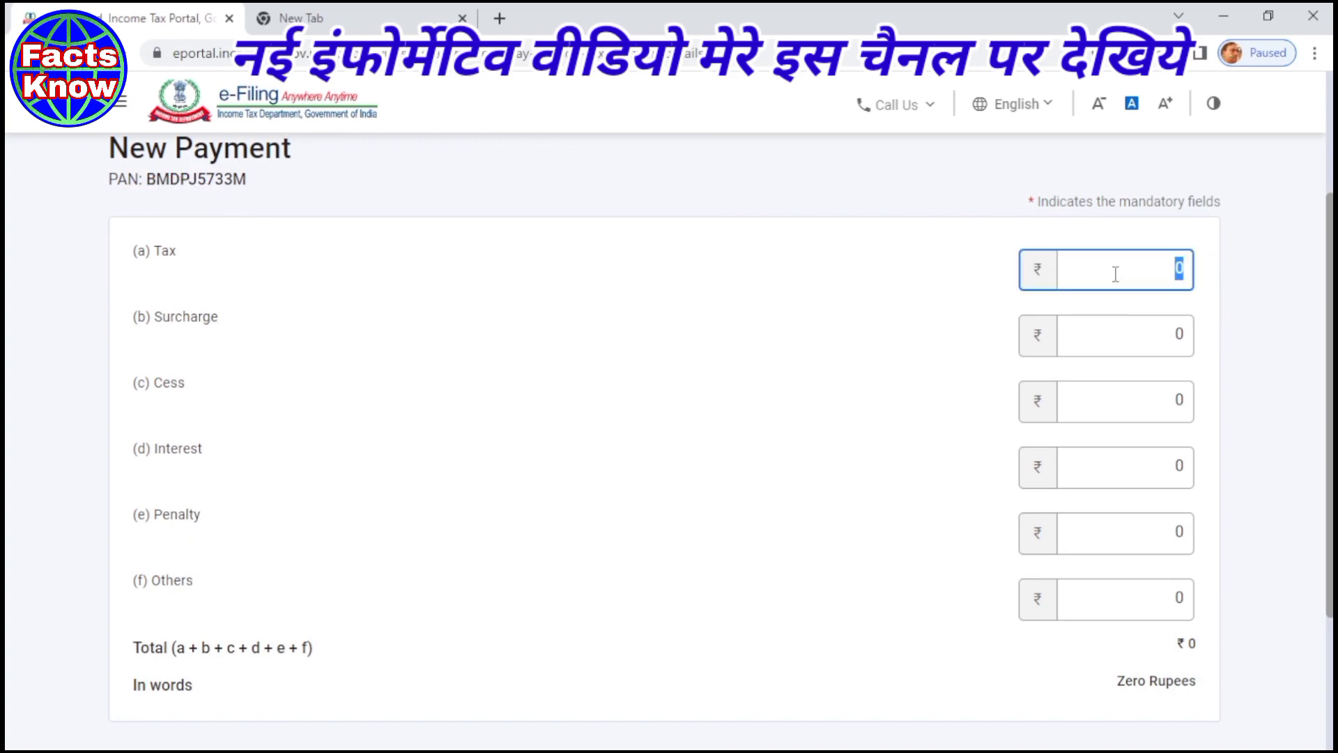
text(1000)
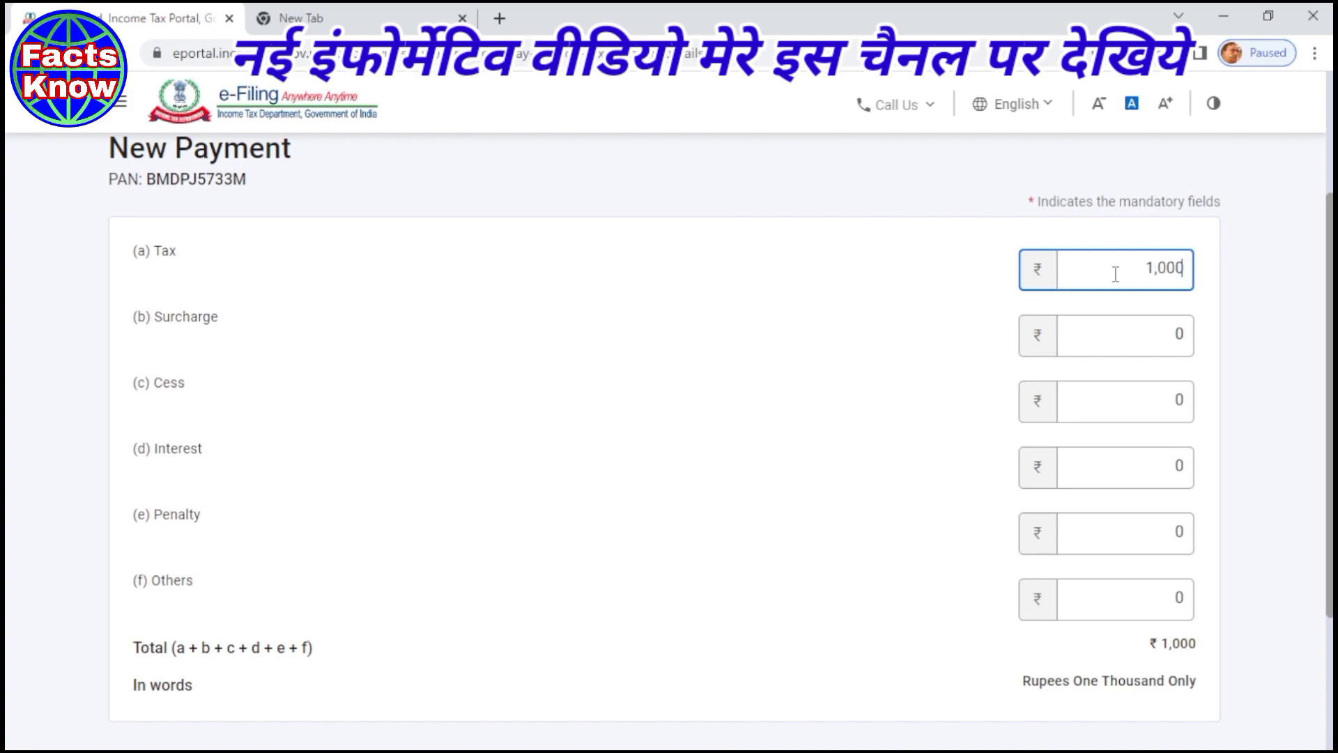
click(793, 333)
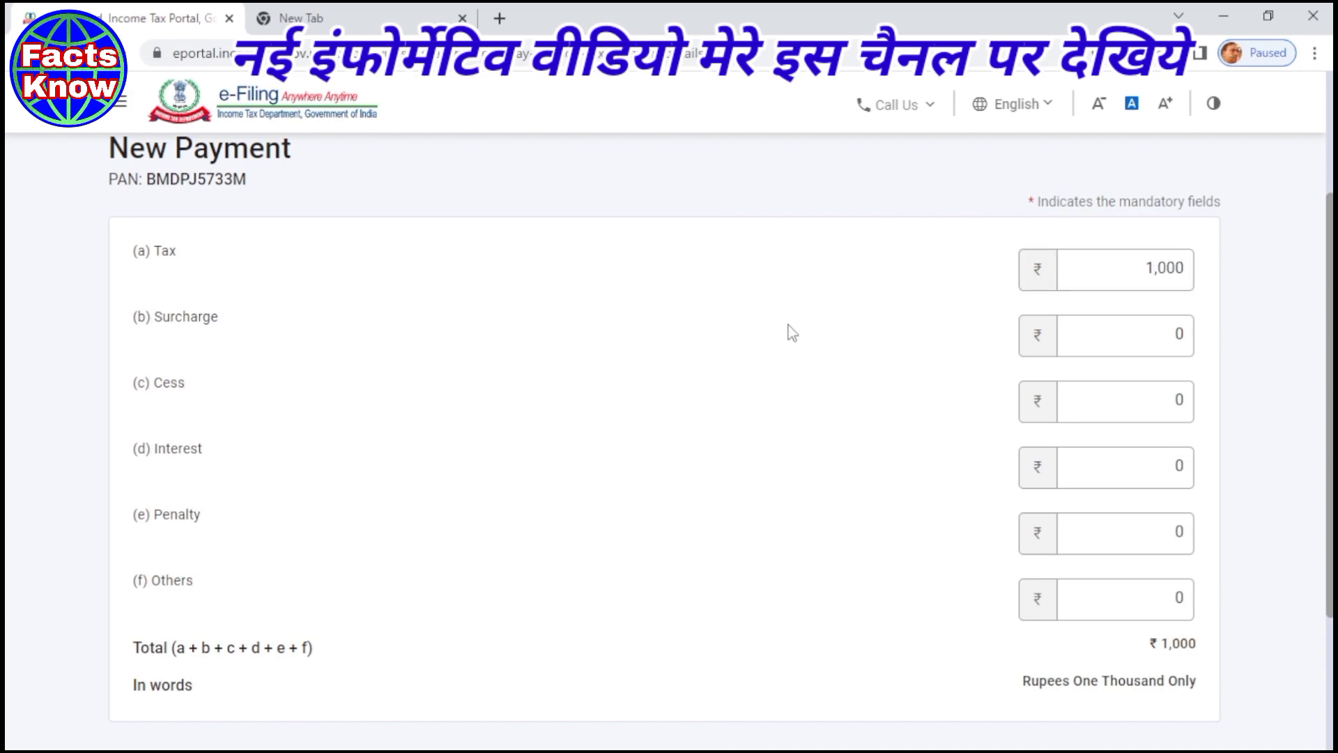
scroll(728, 408, down, 2)
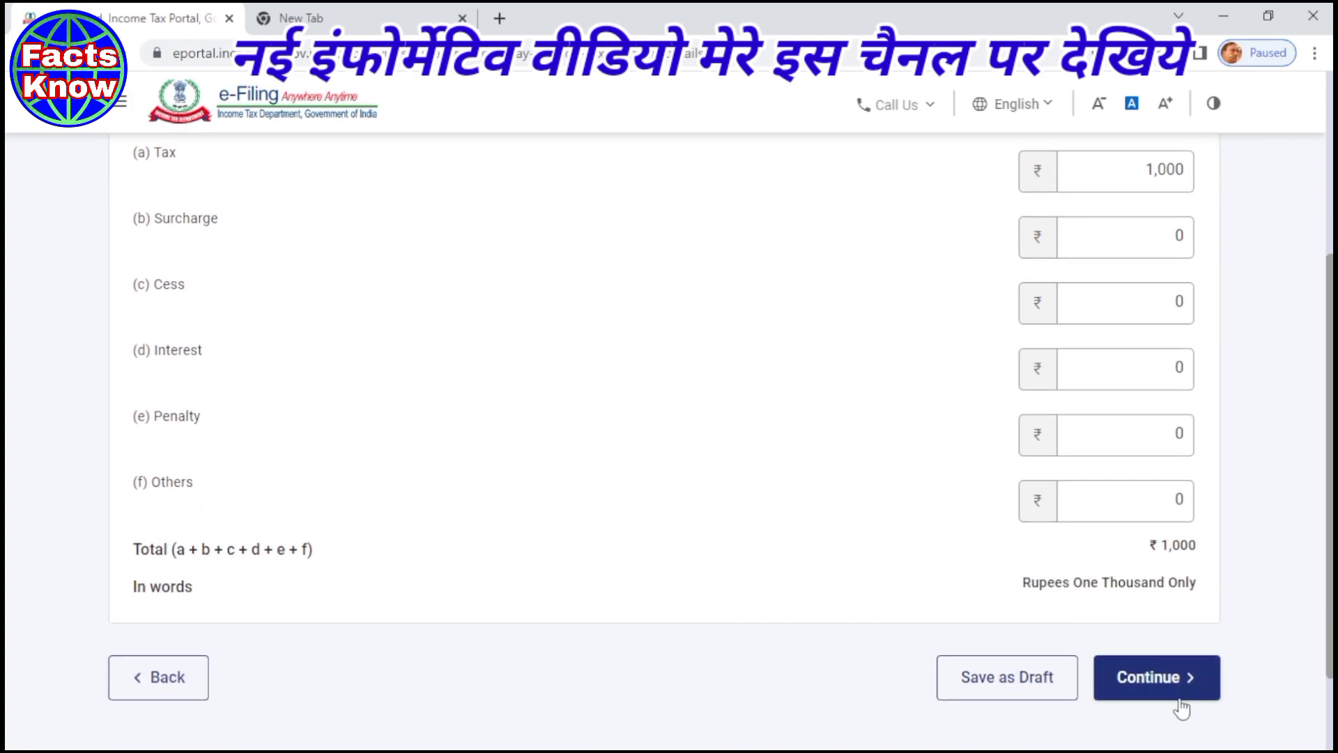
click(1155, 690)
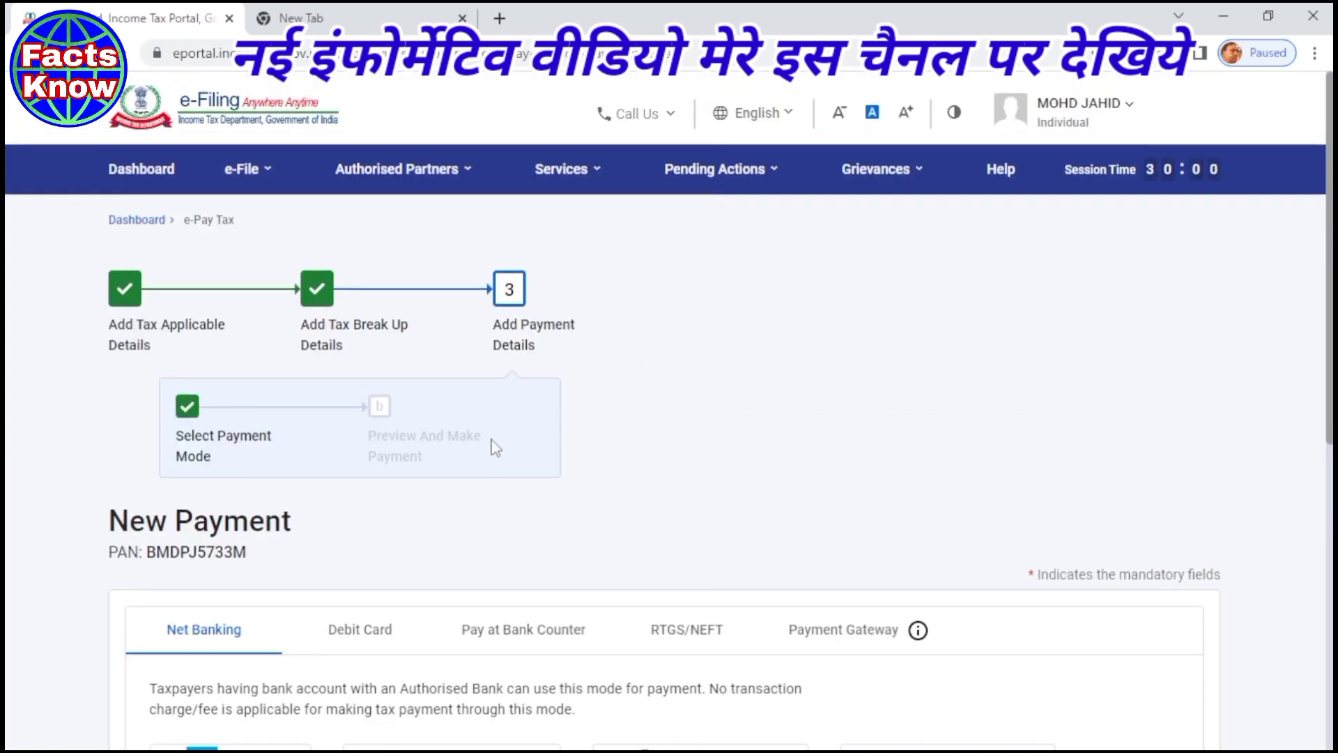
- Choose Punjab National Bank net banking as the payment mode and preview the payment
scroll(465, 448, down, 2)
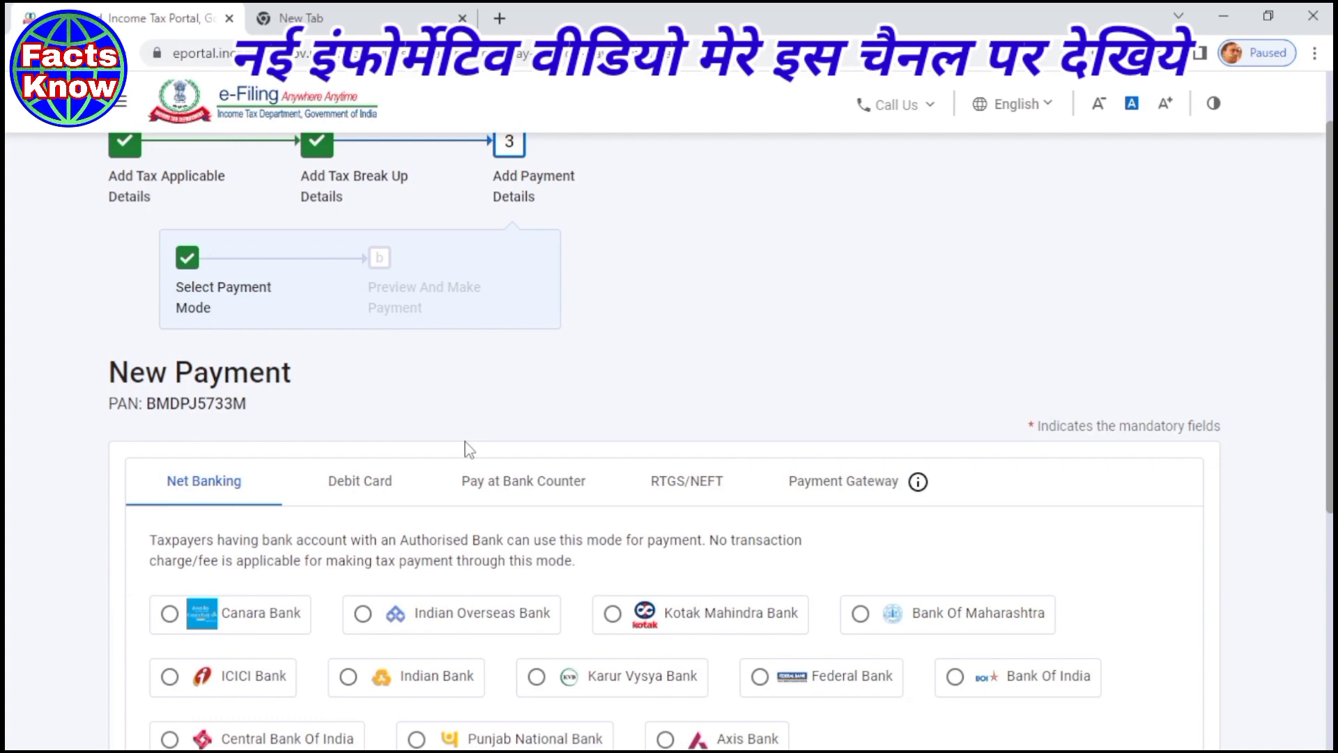
scroll(469, 450, down, 3)
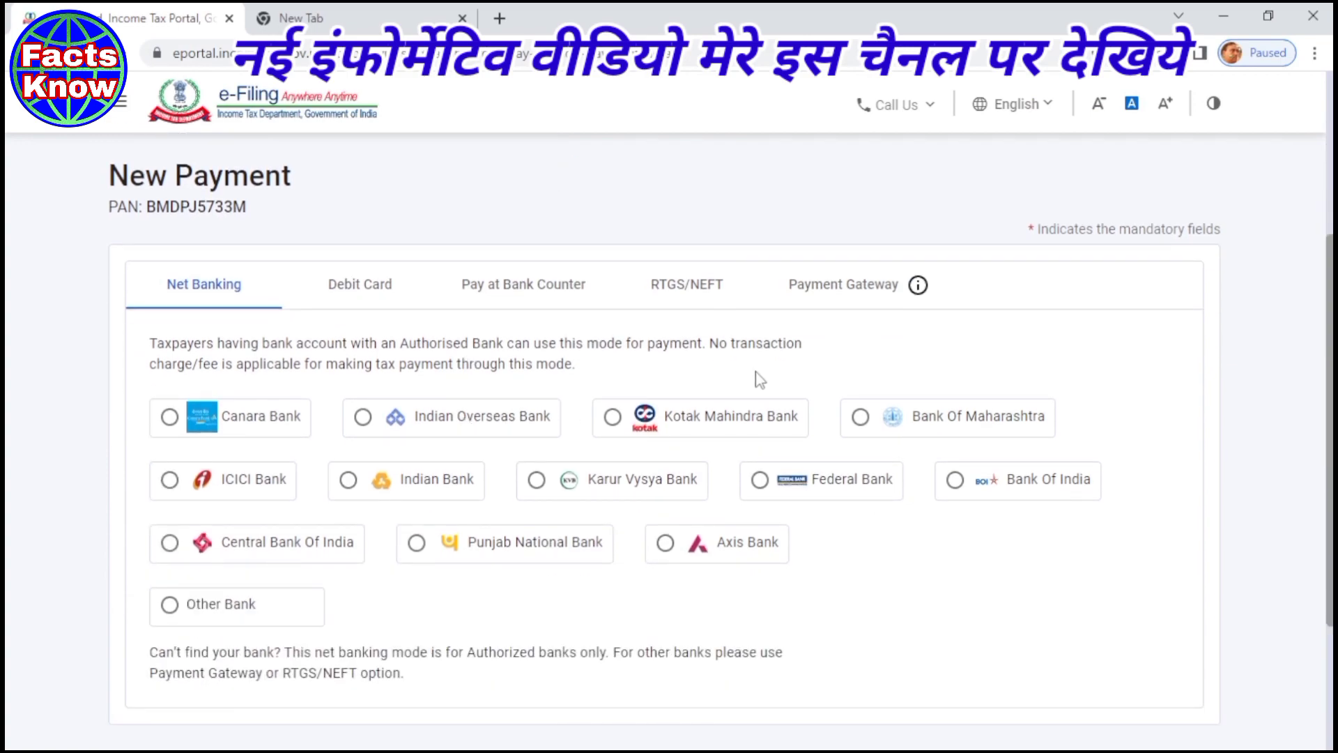
scroll(760, 380, down, 2)
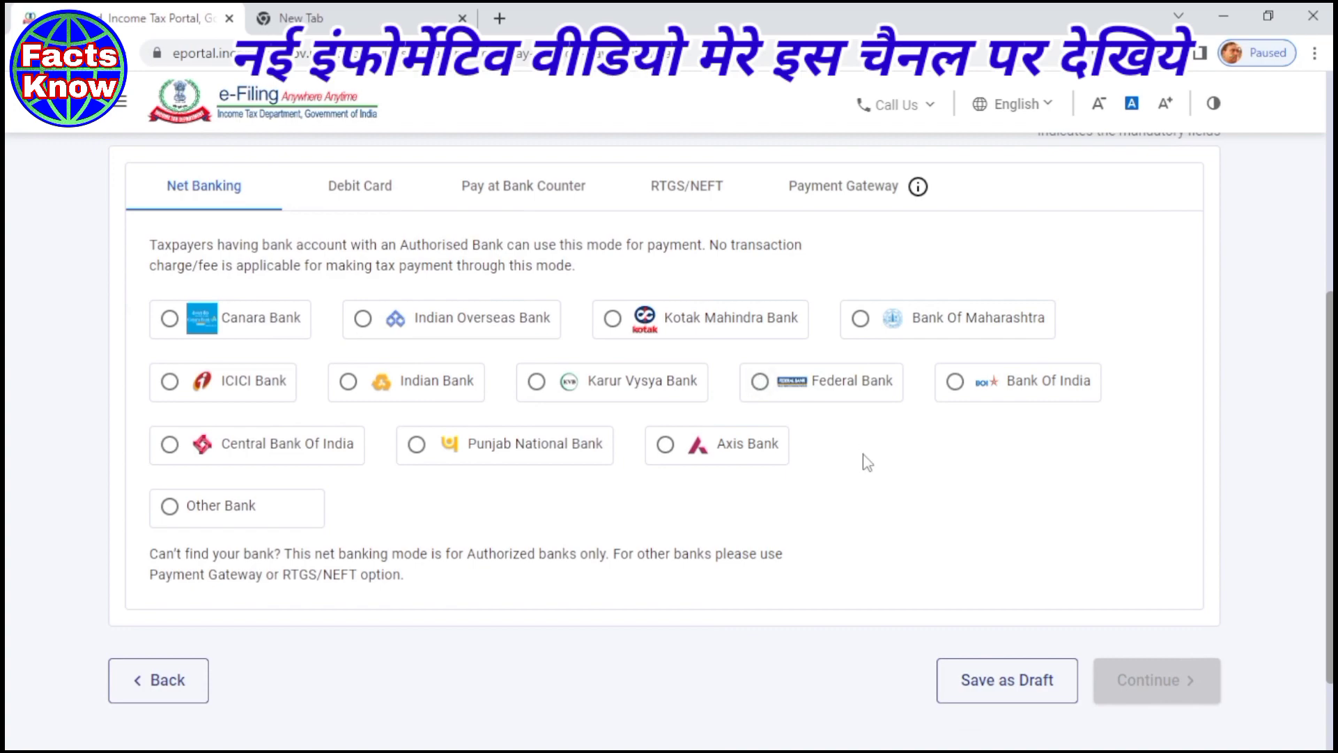
click(418, 446)
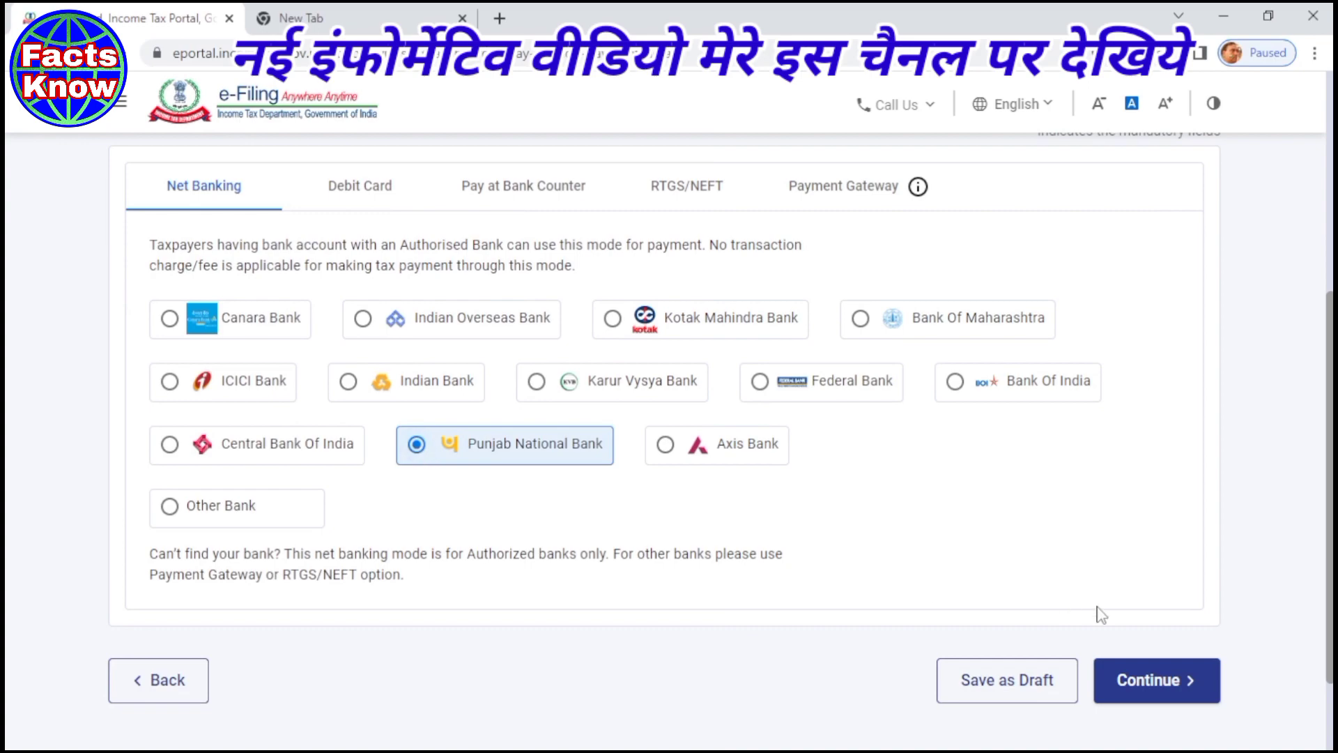
click(1151, 682)
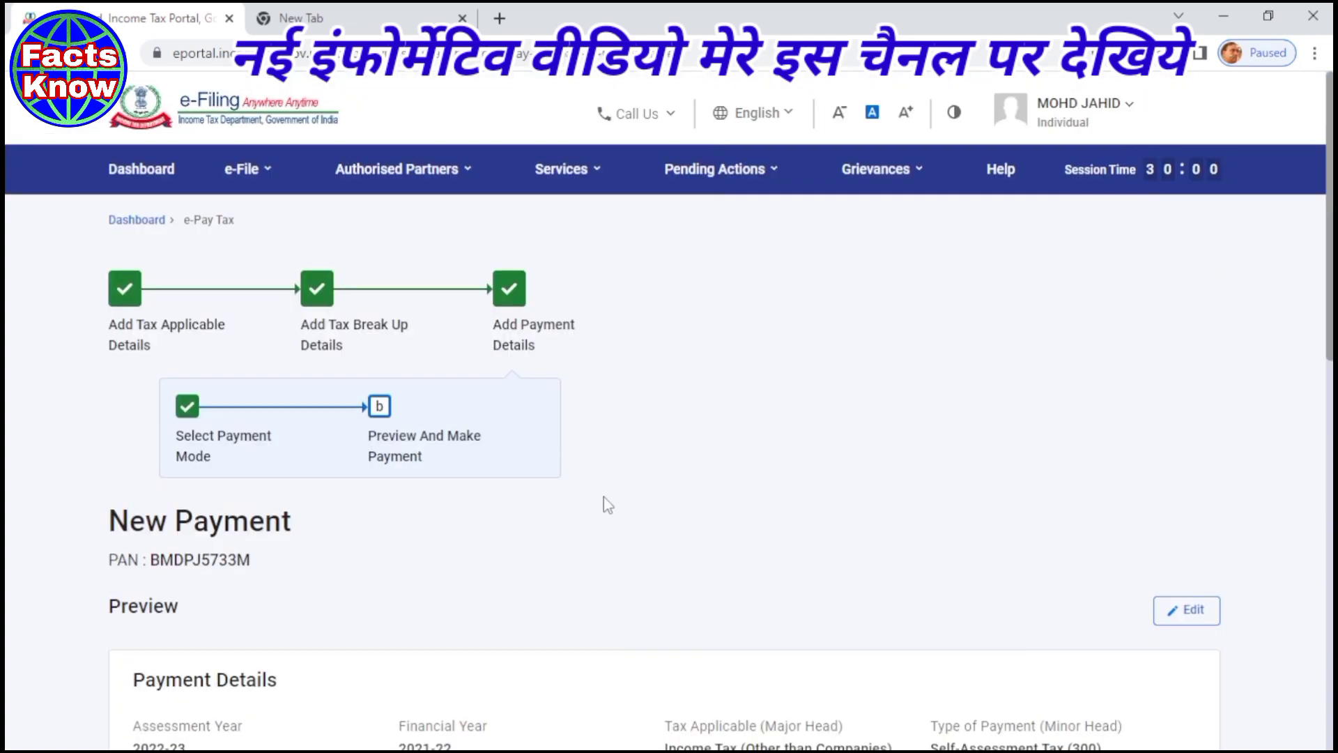
- Agree to the e-Pay Tax terms and submit the ₹1,000 payment to the bank
scroll(608, 505, down, 6)
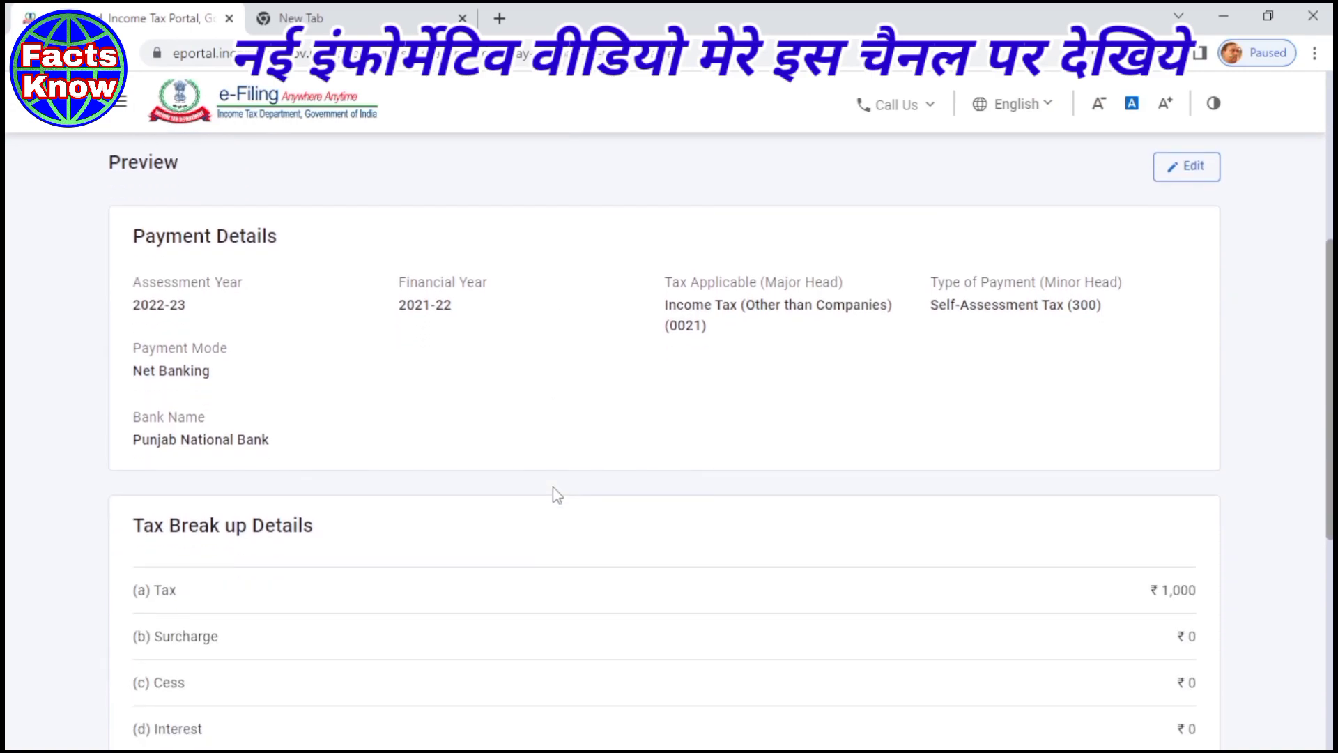
scroll(556, 491, down, 6)
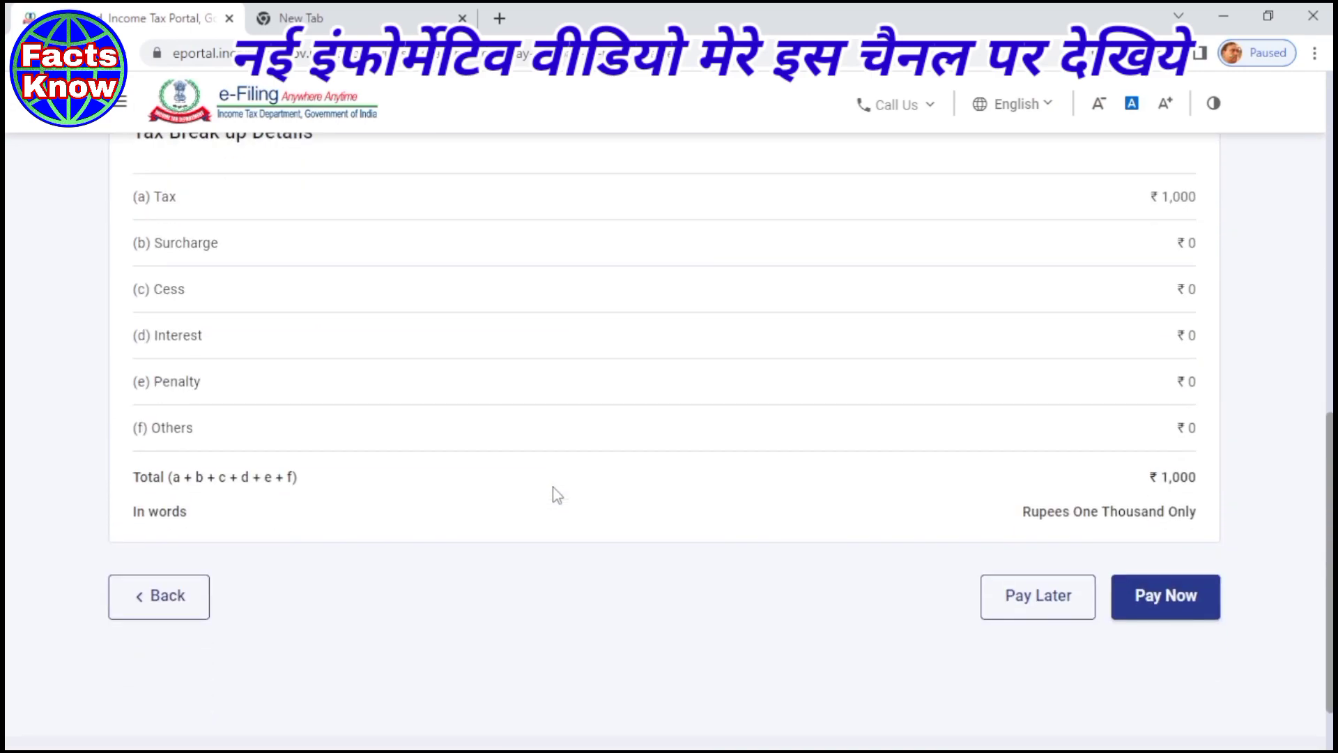
scroll(553, 487, down, 2)
click(1165, 499)
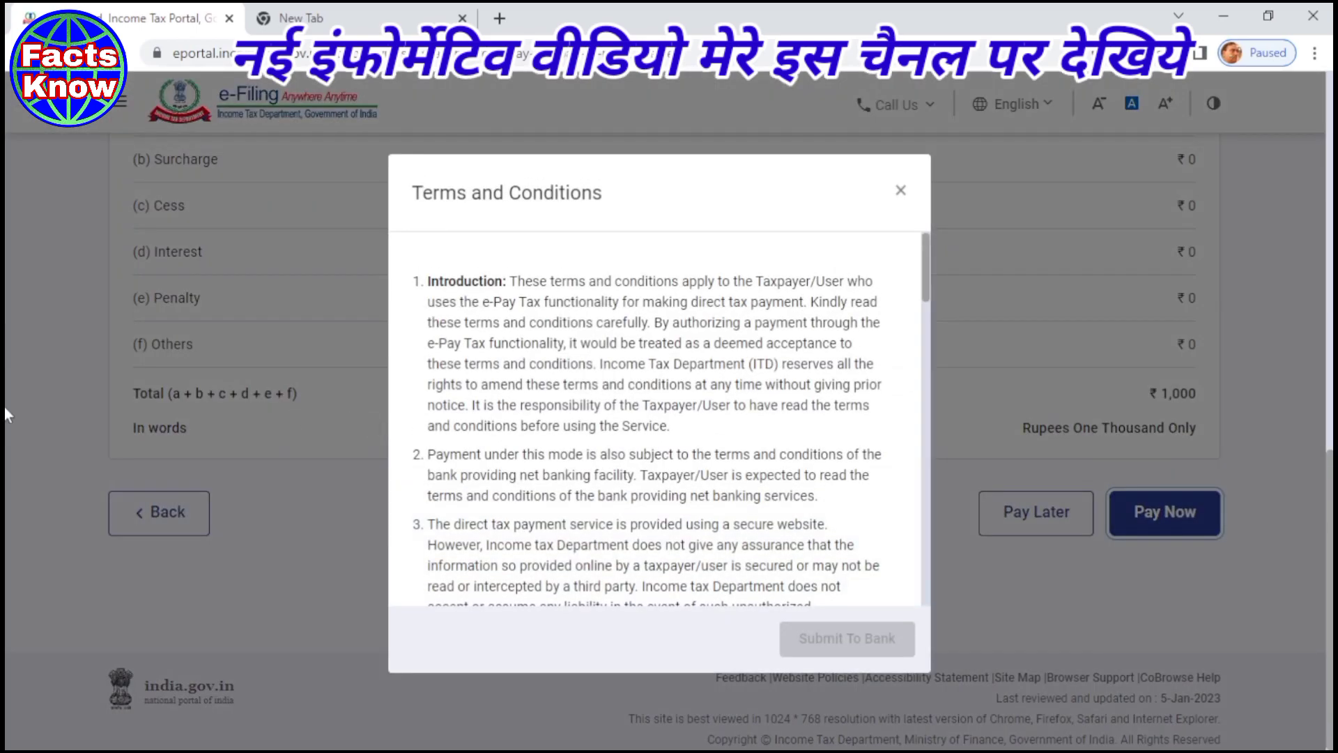
scroll(574, 327, down, 20)
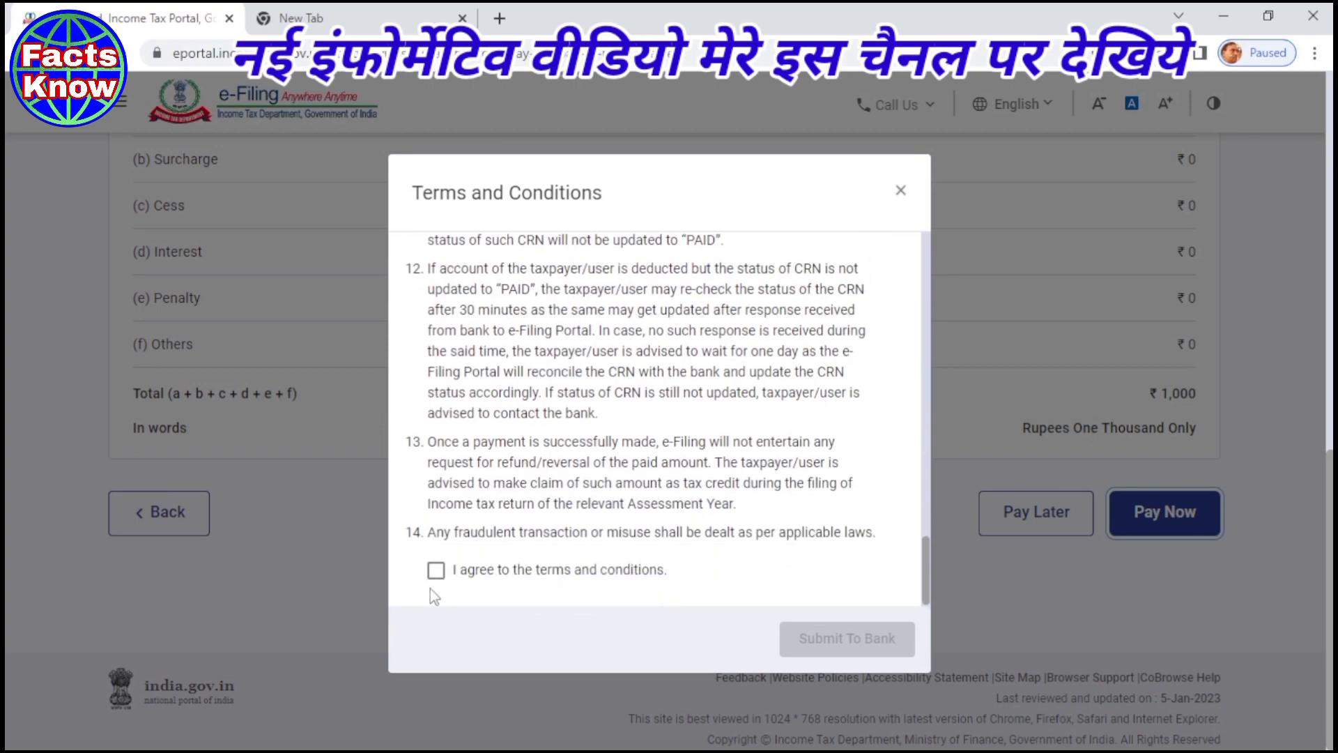
click(436, 571)
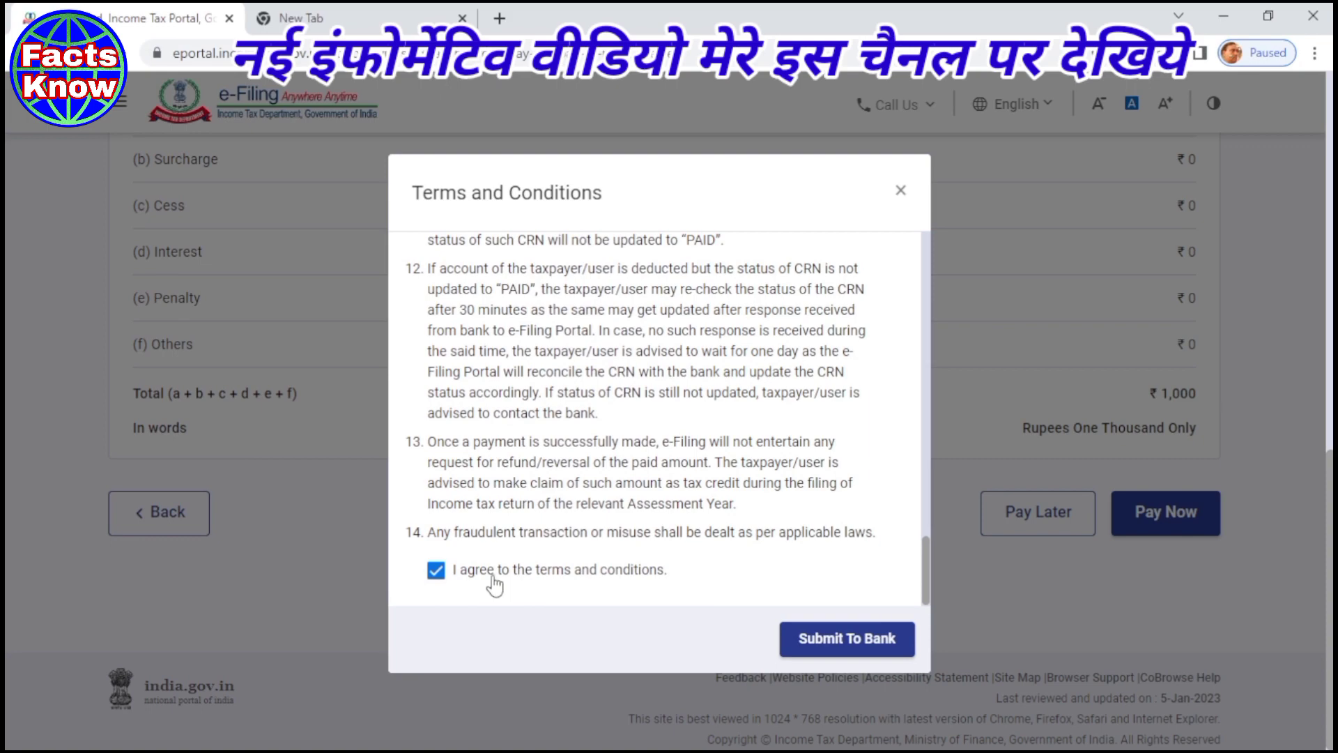
click(875, 653)
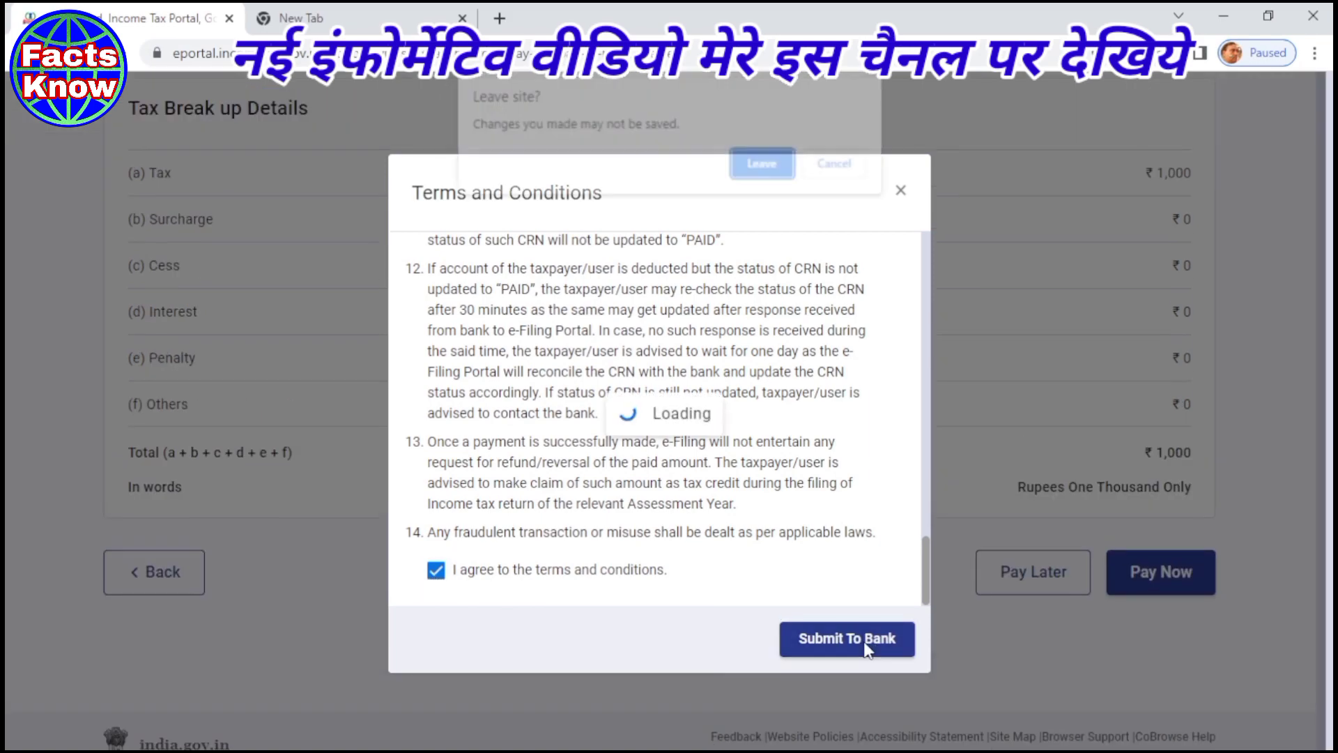
- Leave the portal for the PNB gateway and submit the details as a Retail user
click(779, 171)
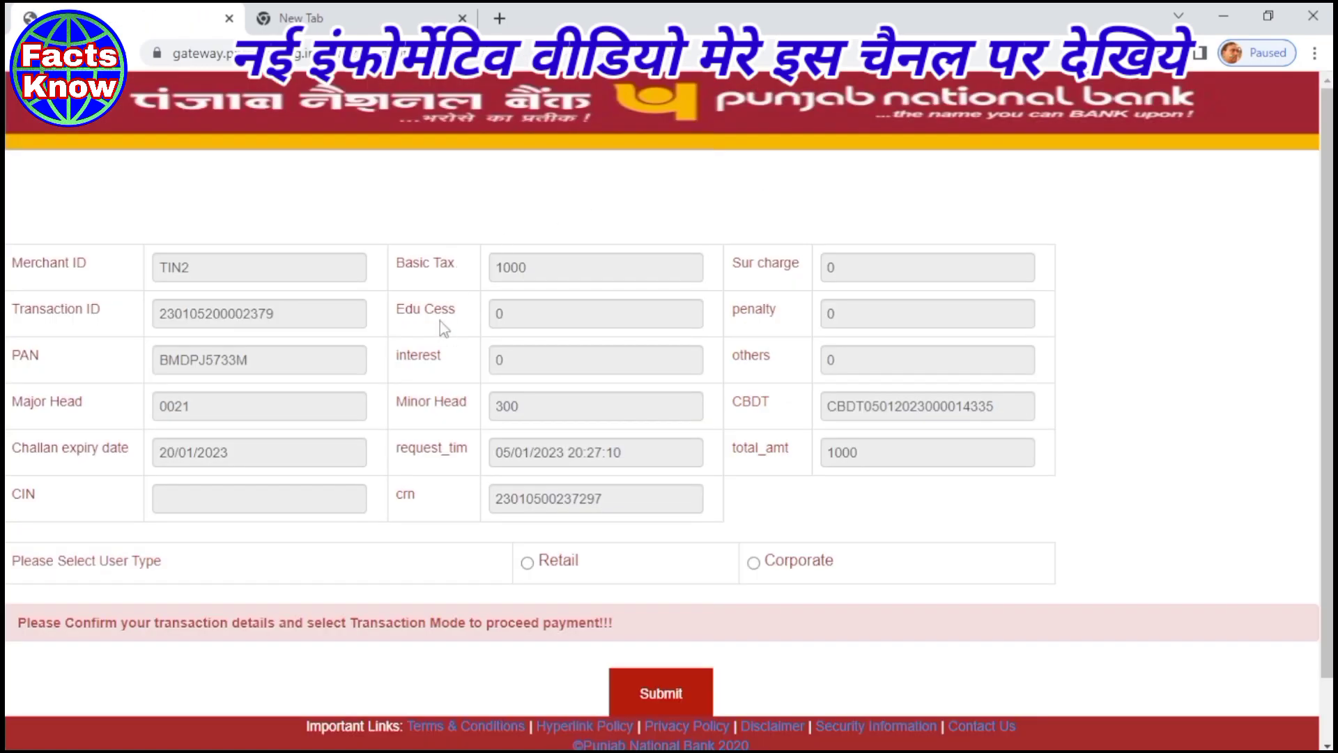
scroll(441, 322, down, 1)
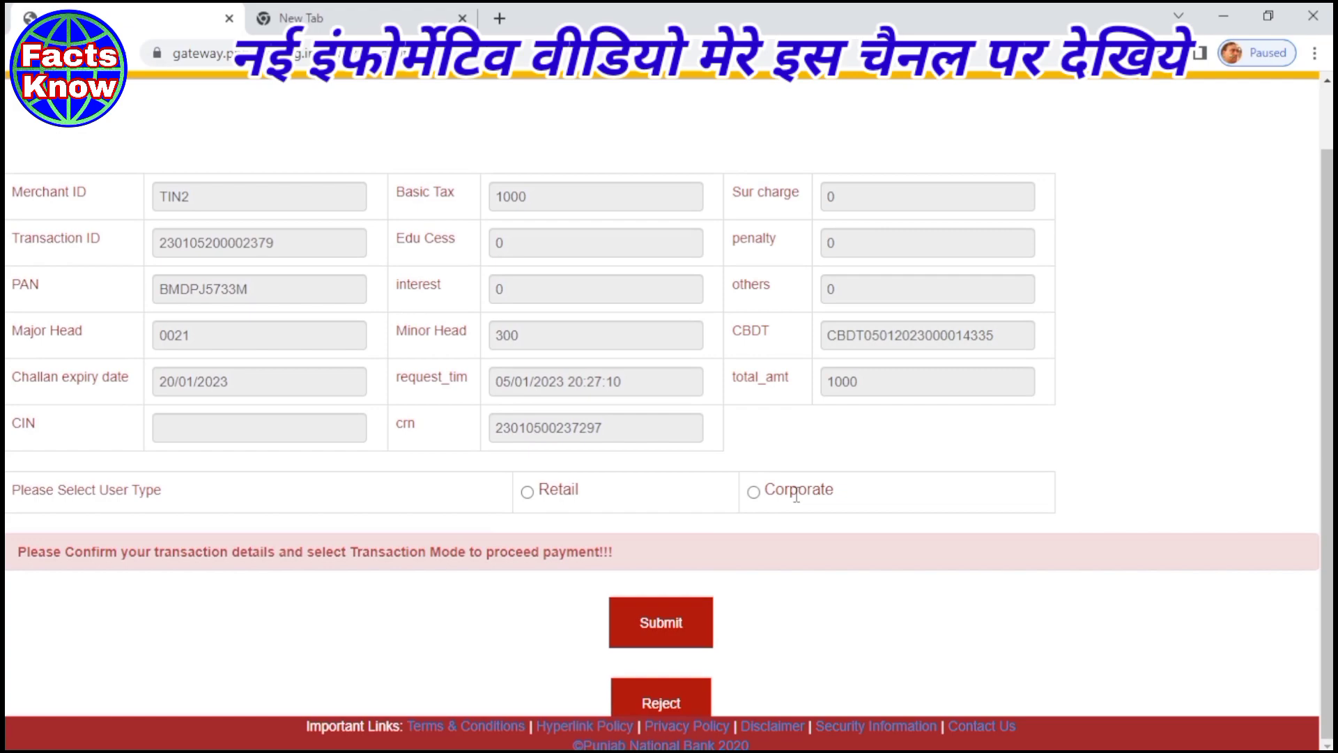
click(527, 492)
click(644, 627)
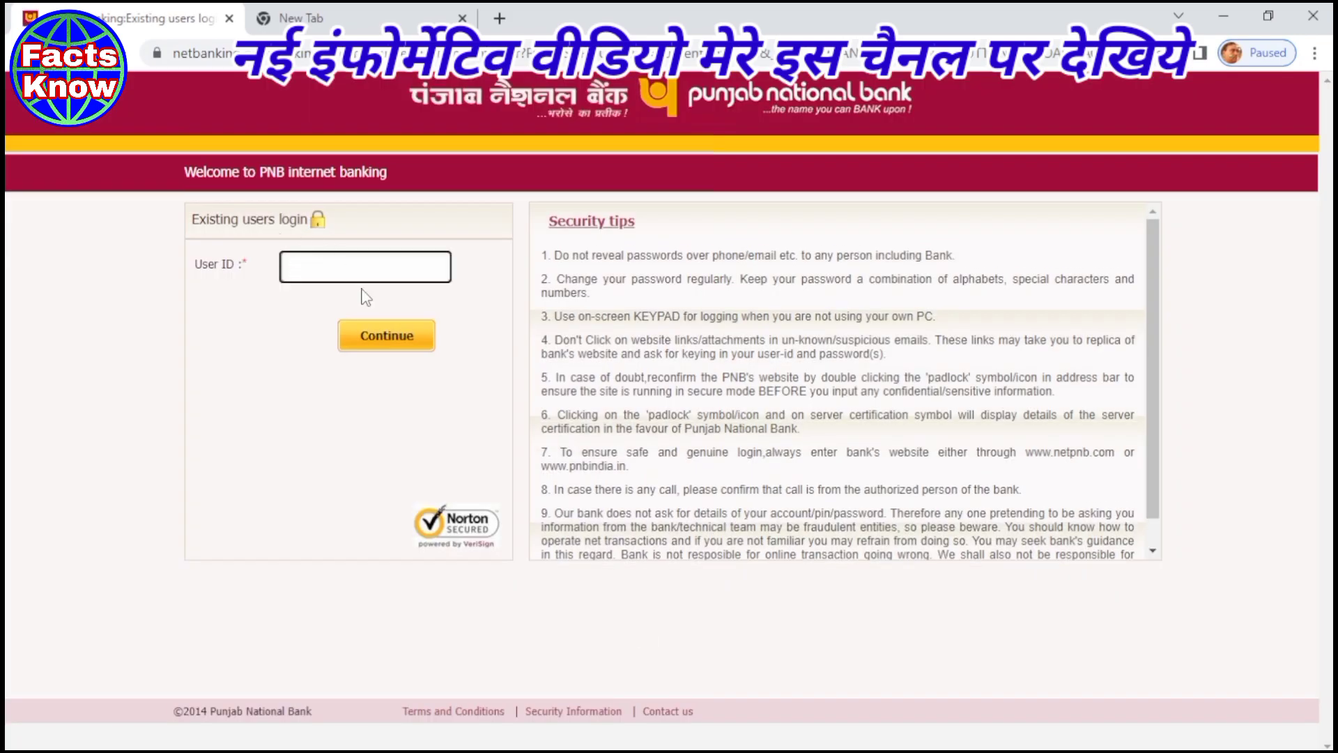
- Sign in to PNB Internet Banking with the user ID, password and captcha
text(BRB****)
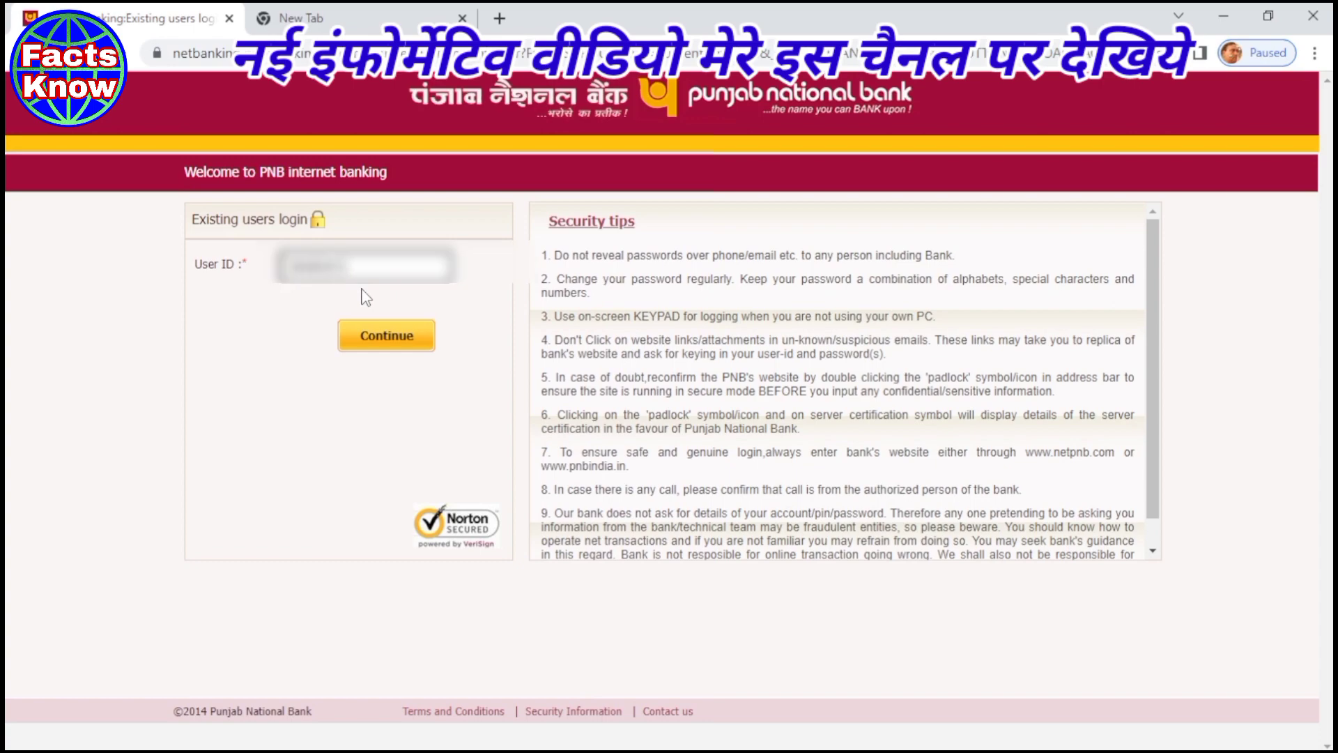
text(**)
click(367, 342)
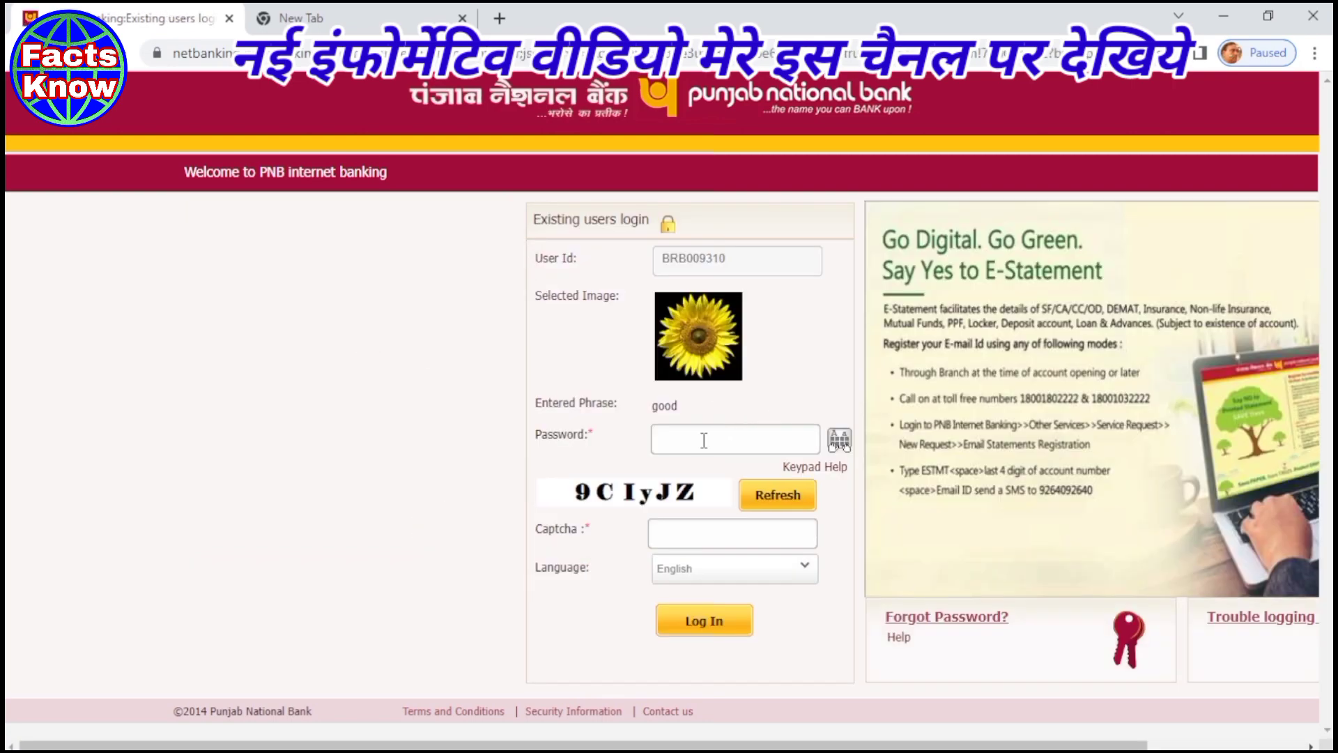
click(706, 442)
text(••)
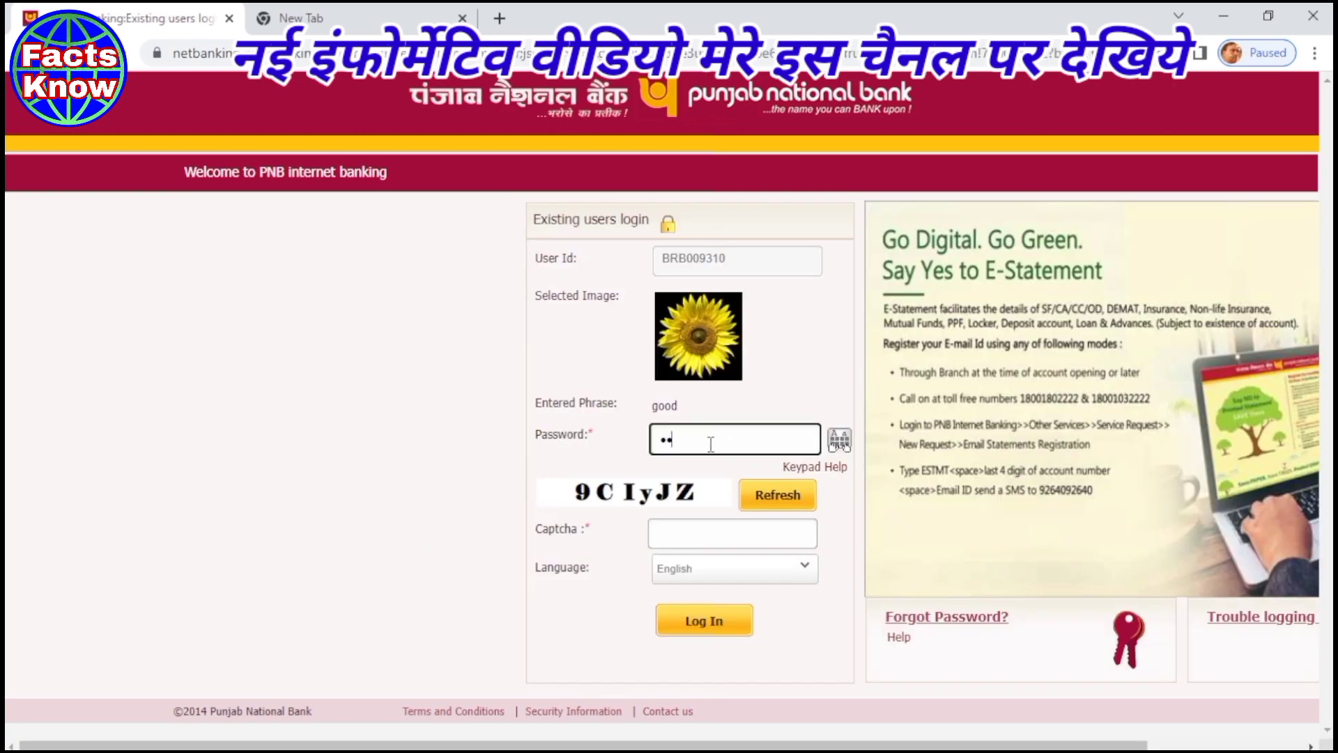
text(••••••••)
click(678, 529)
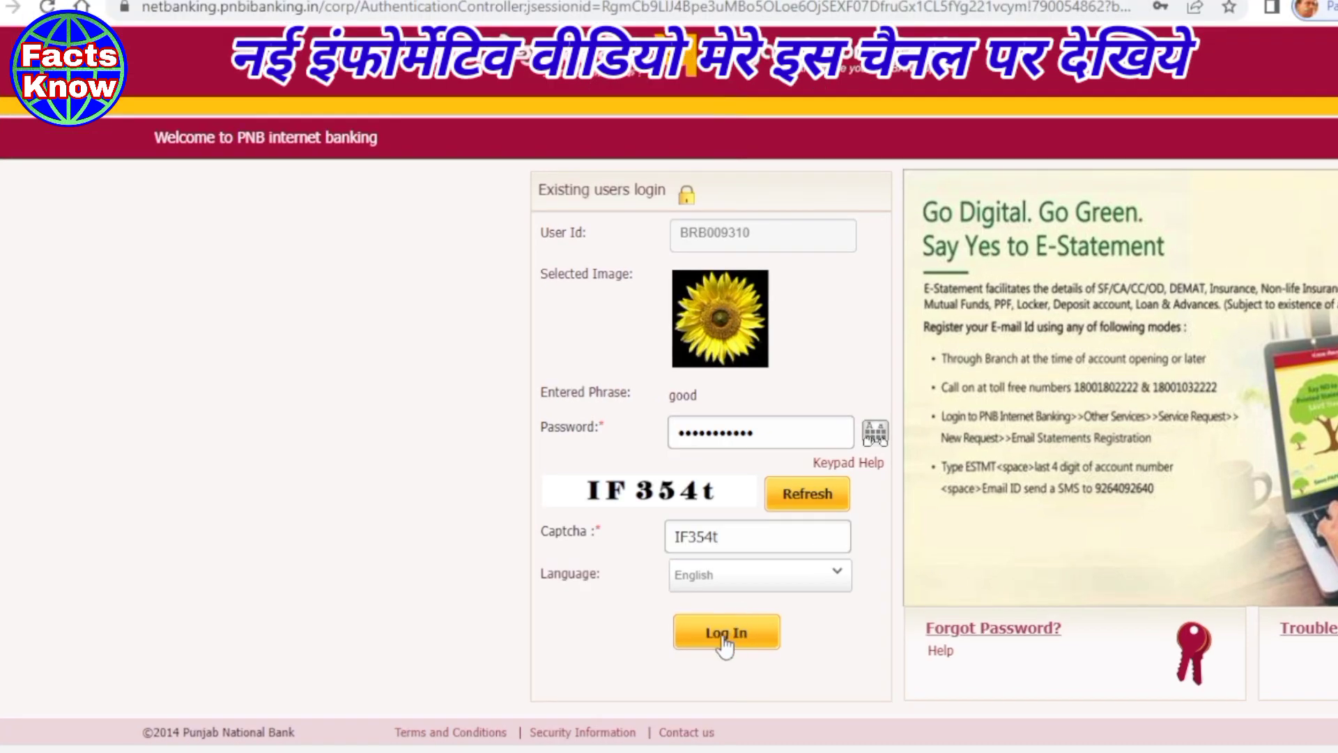
click(702, 627)
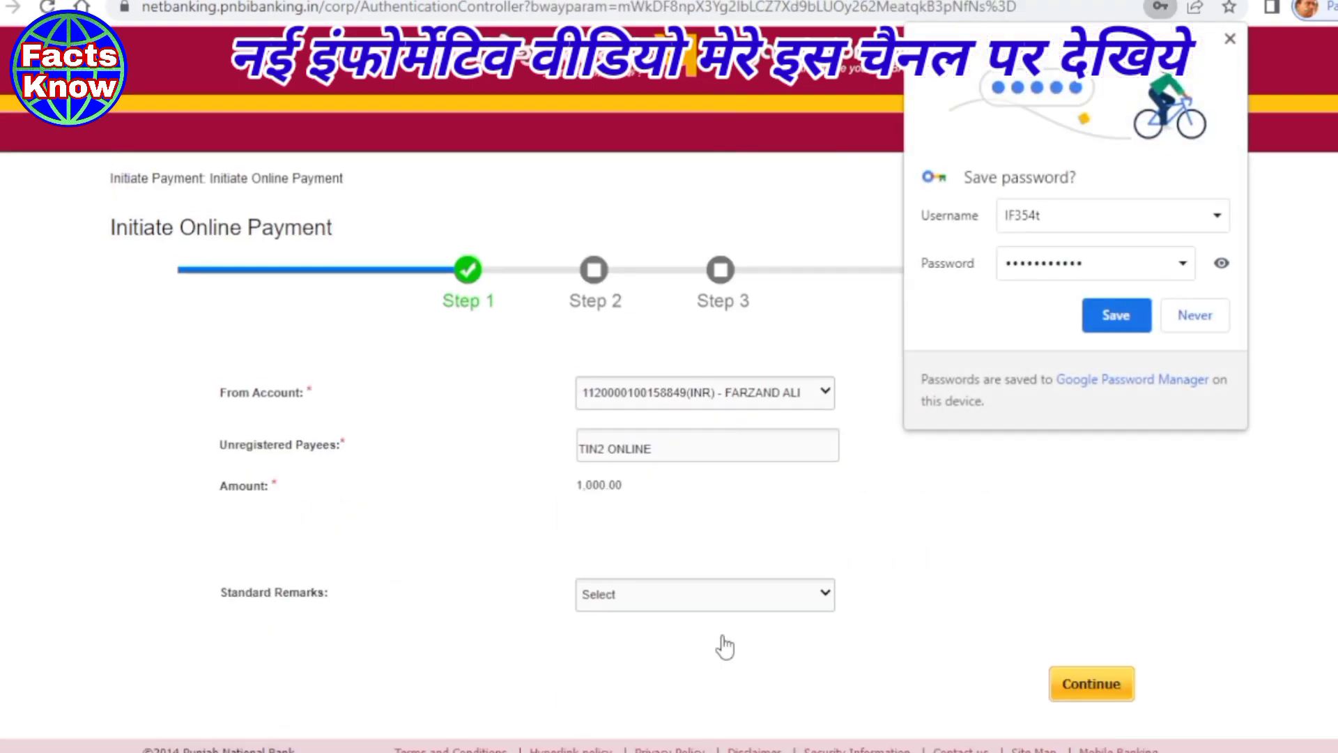
- Set the standard remark to Others, enter the transaction password and submit the ₹1,000 payment
click(1230, 39)
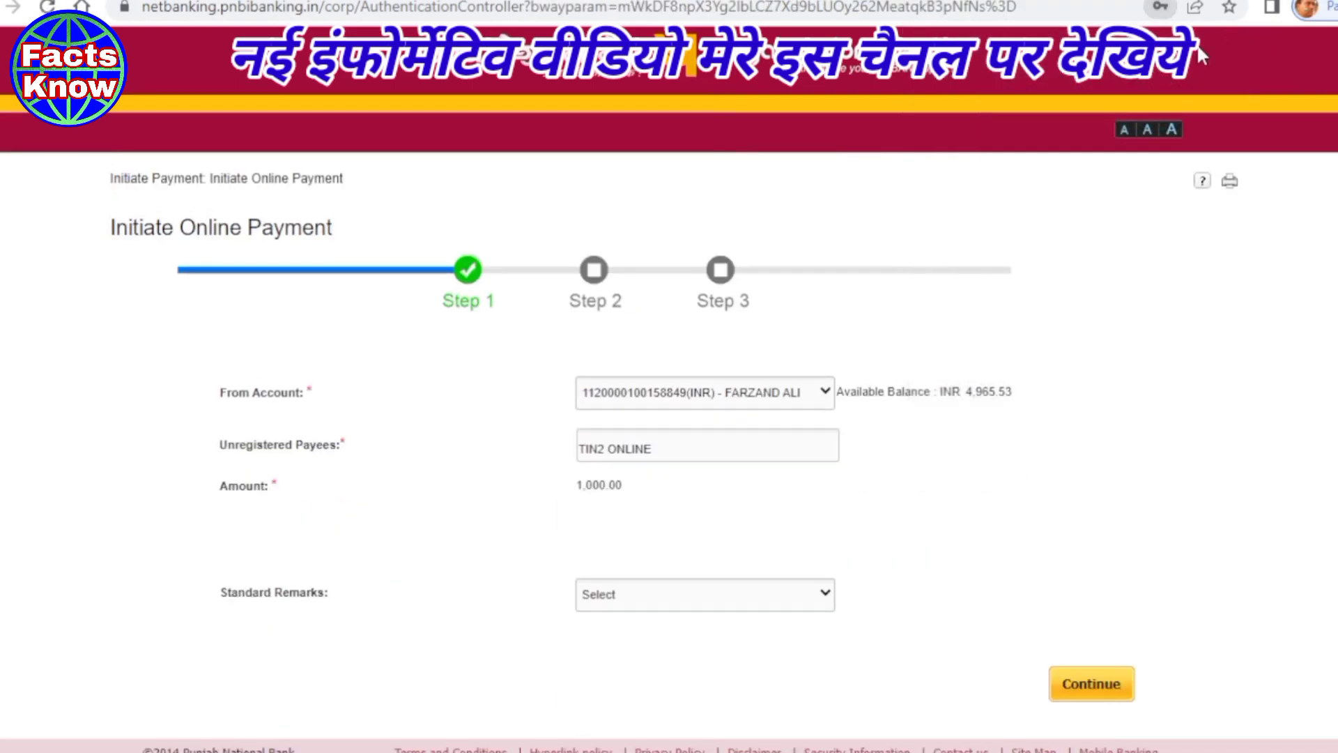
scroll(359, 442, down, 1)
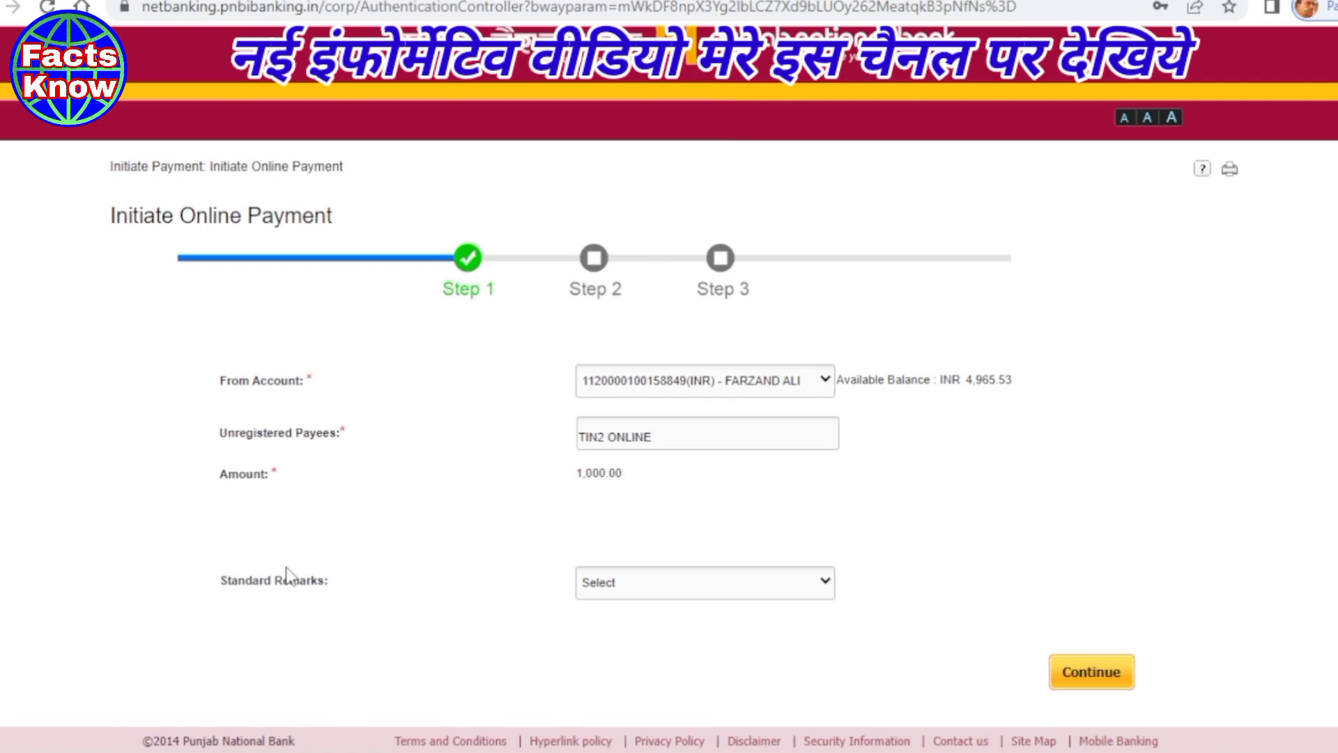
click(825, 594)
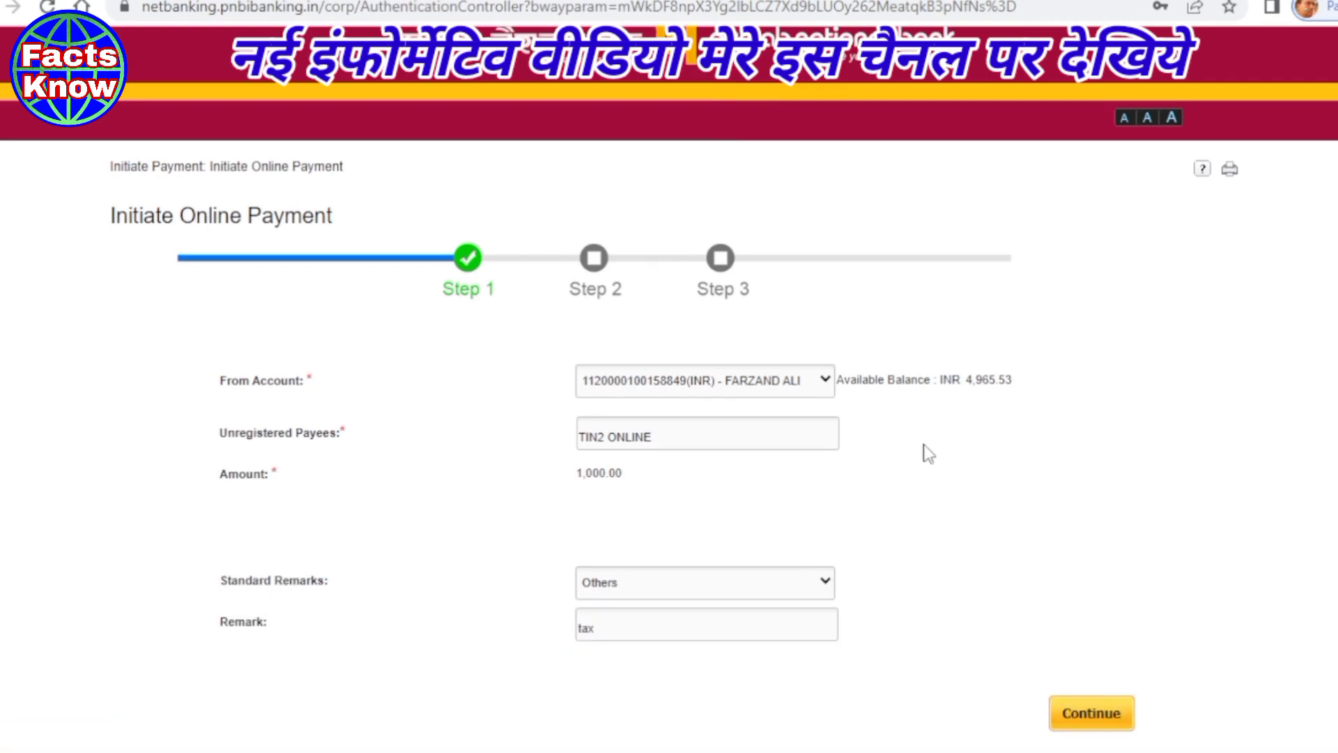
scroll(923, 451, down, 1)
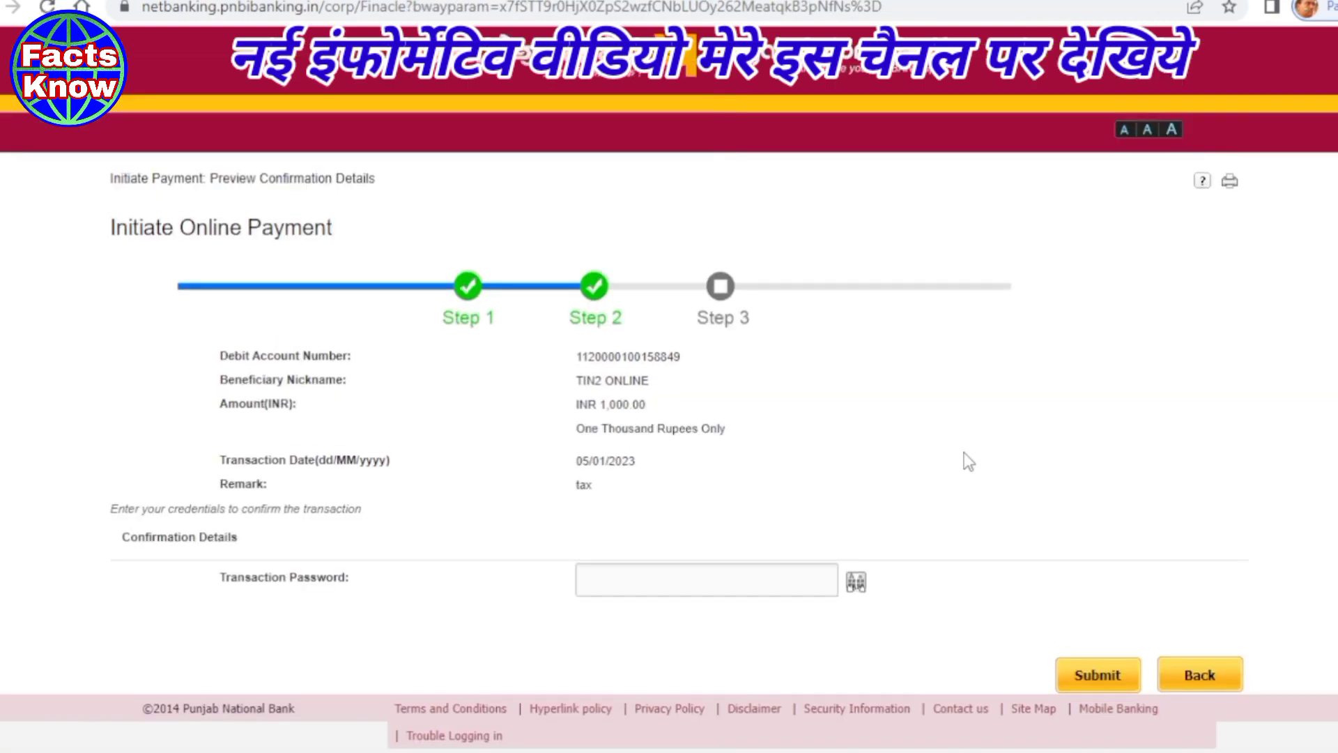
click(599, 584)
key(ctrl+v)
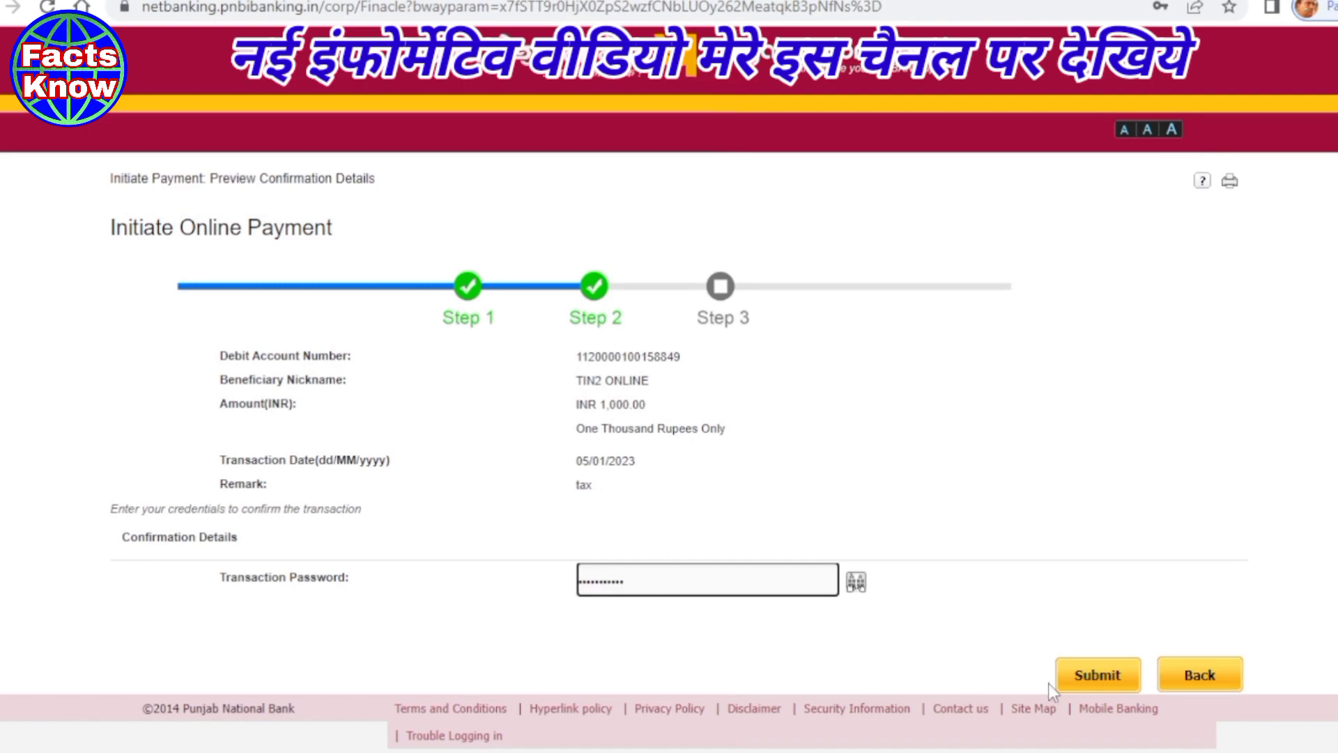
click(1098, 676)
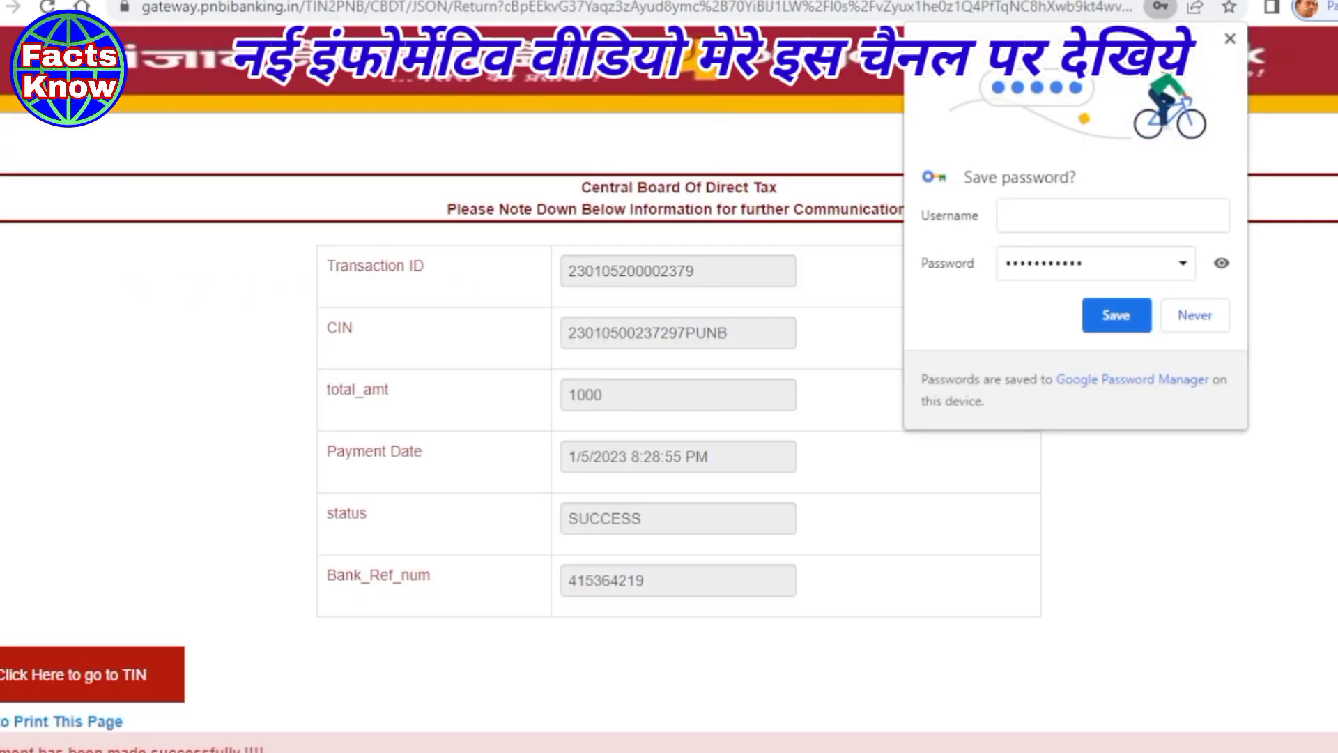
- Return from the PNB success page to the e-Filing portal's payment summary
click(1230, 40)
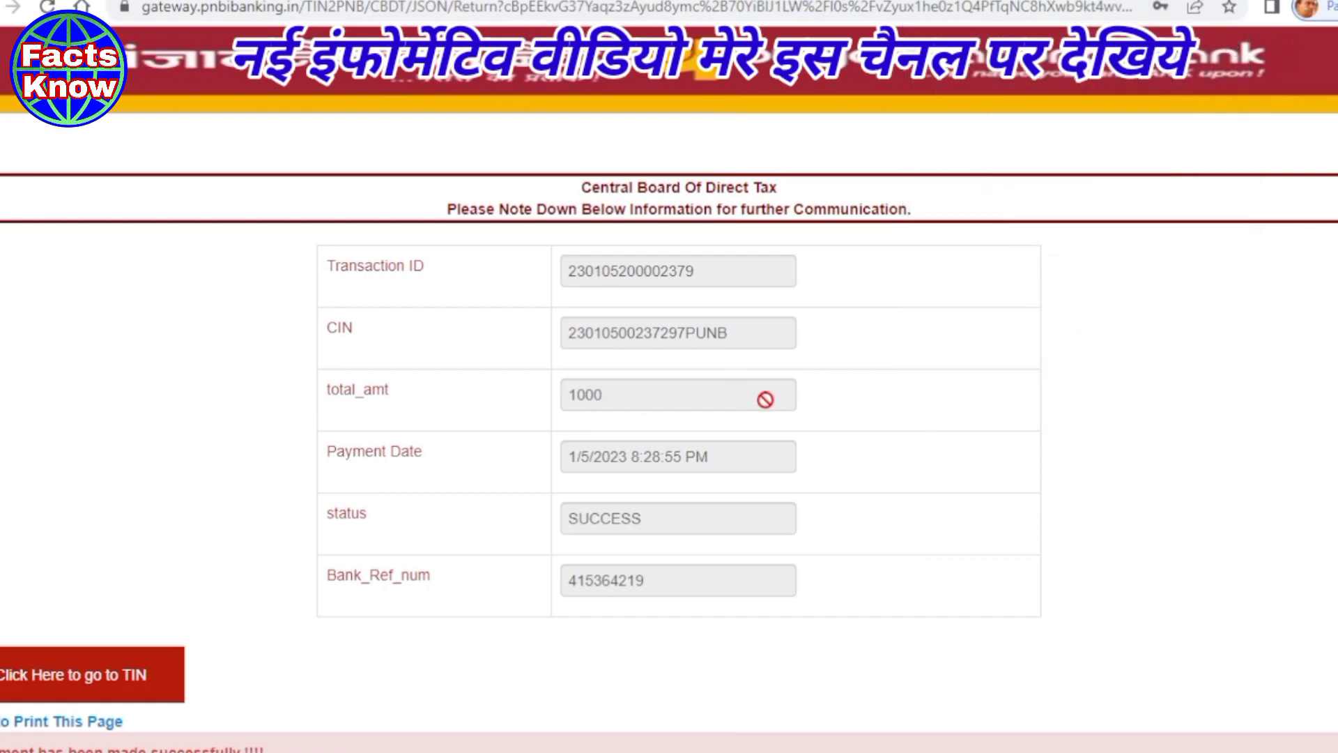
scroll(766, 399, down, 1)
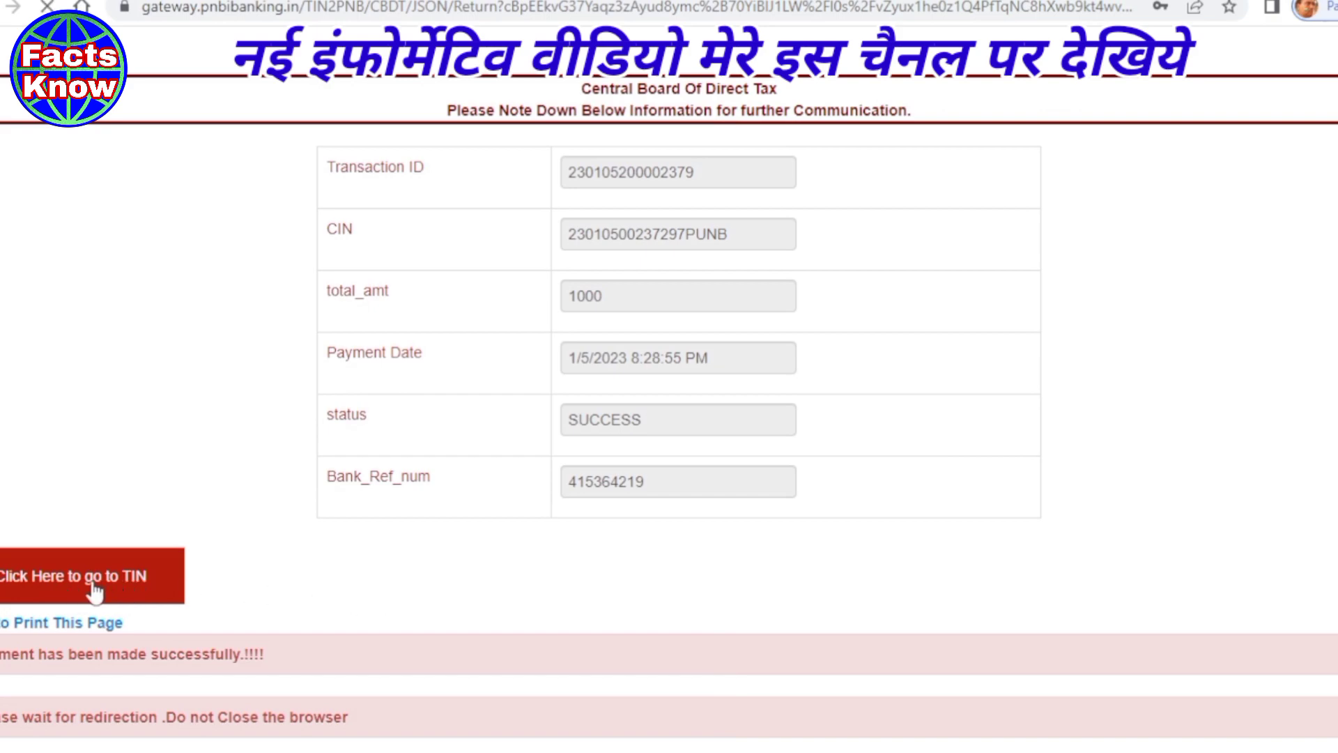
click(96, 590)
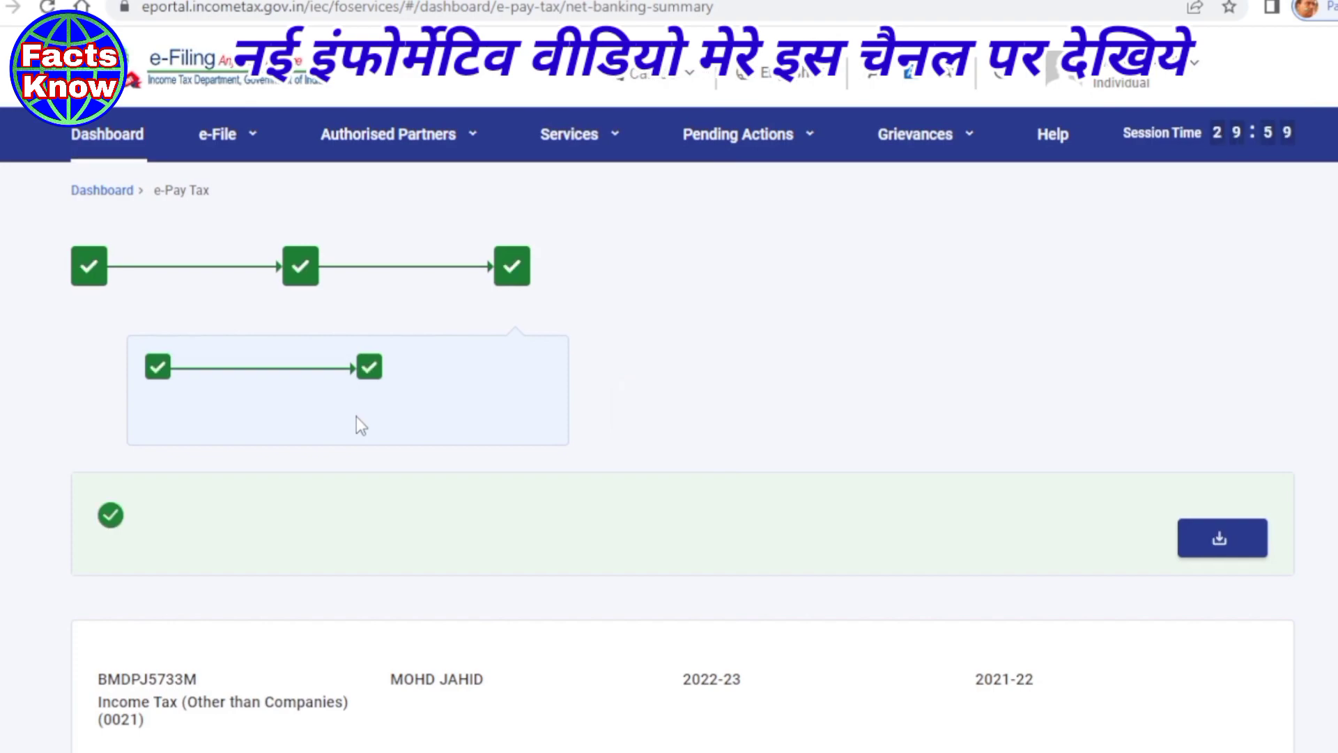
scroll(543, 412, down, 1)
scroll(547, 421, down, 2)
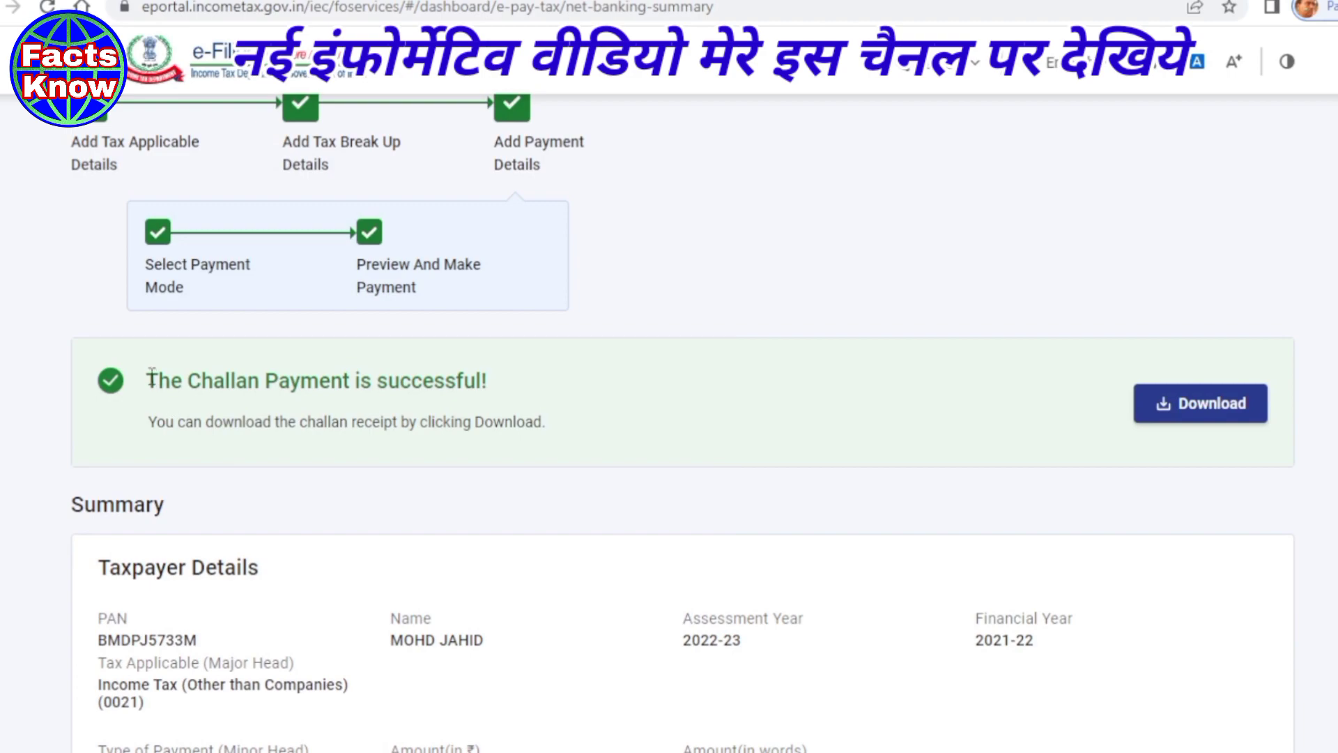
drag(150, 377, 516, 385)
scroll(515, 385, down, 5)
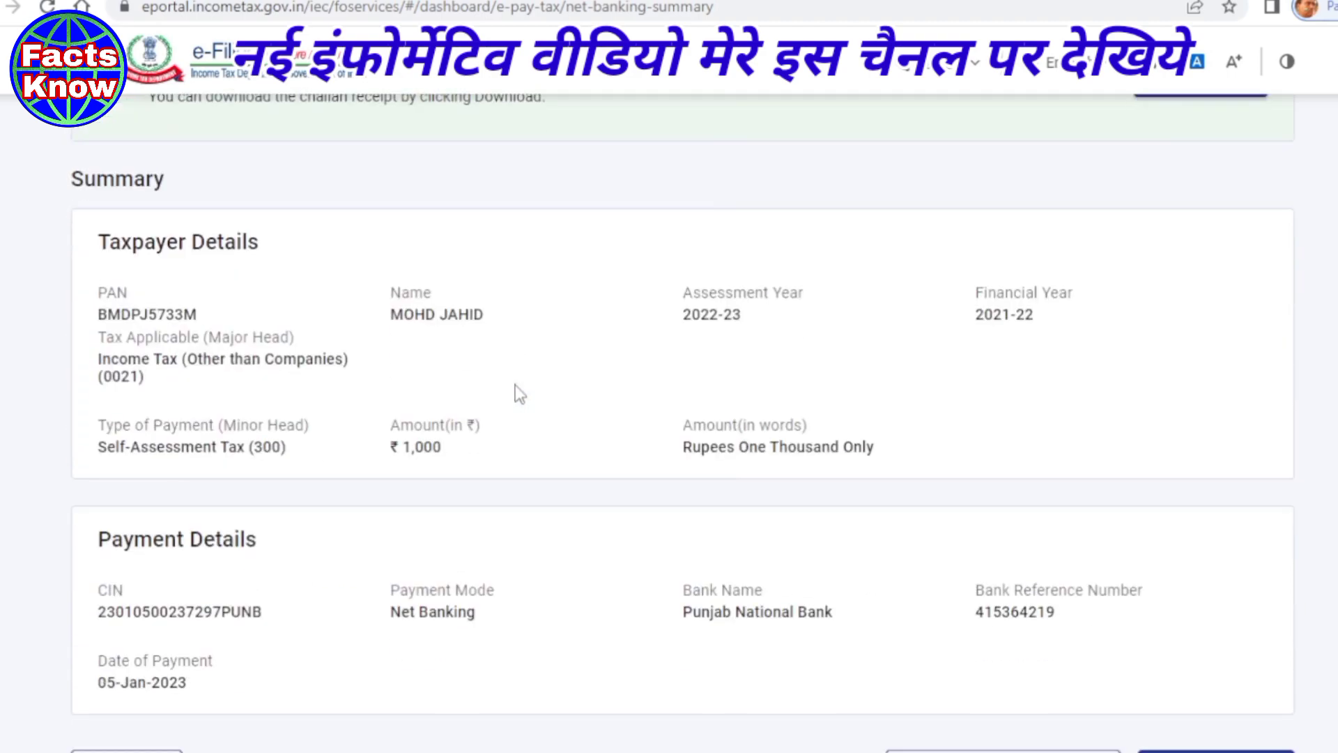
scroll(515, 385, down, 4)
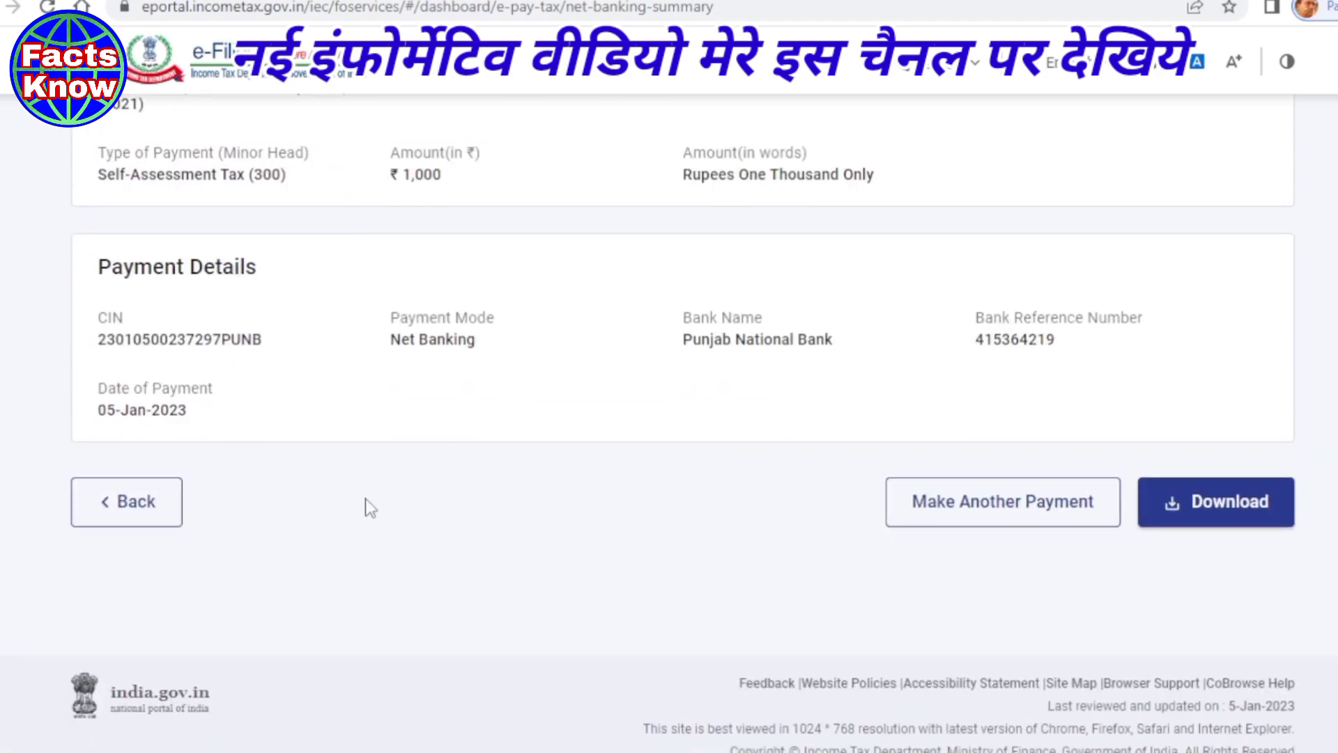
scroll(408, 485, up, 5)
scroll(409, 480, down, 5)
- Download the challan receipt PDF into the CHALLAN folder and open it
click(1175, 512)
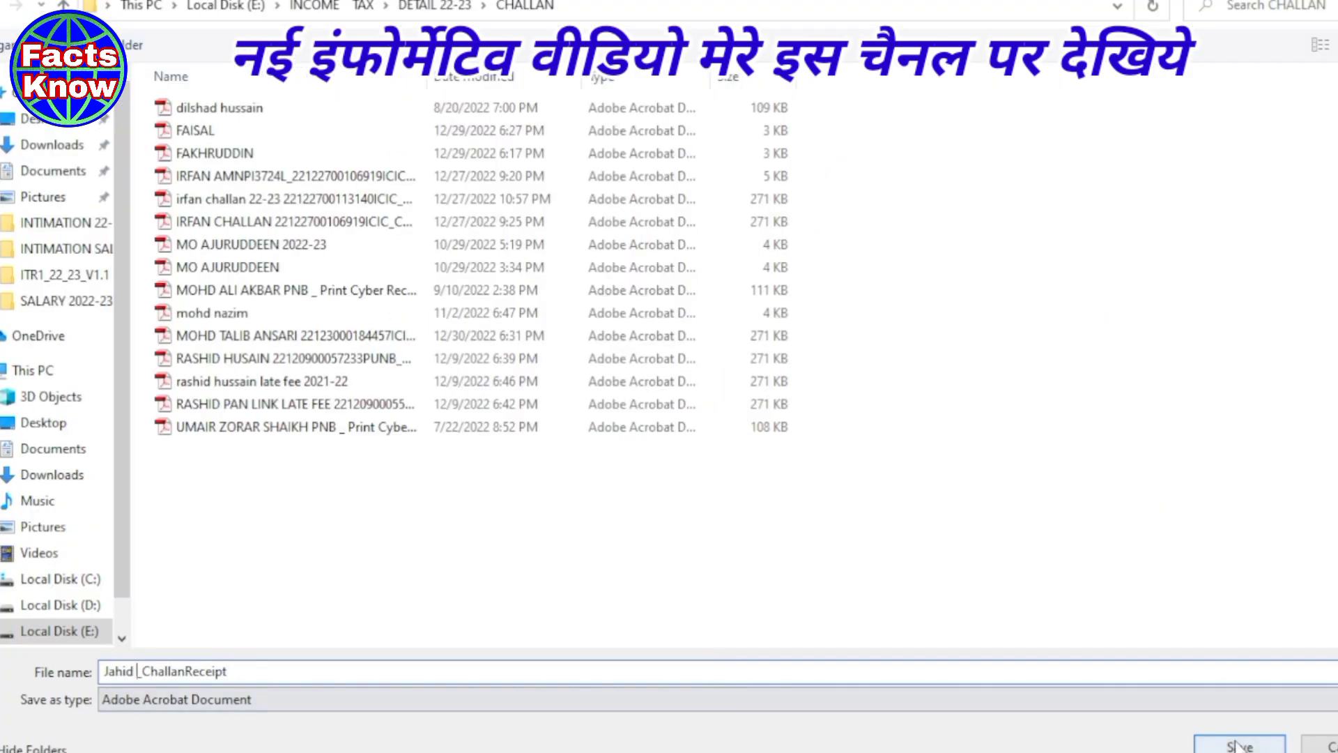
click(1234, 739)
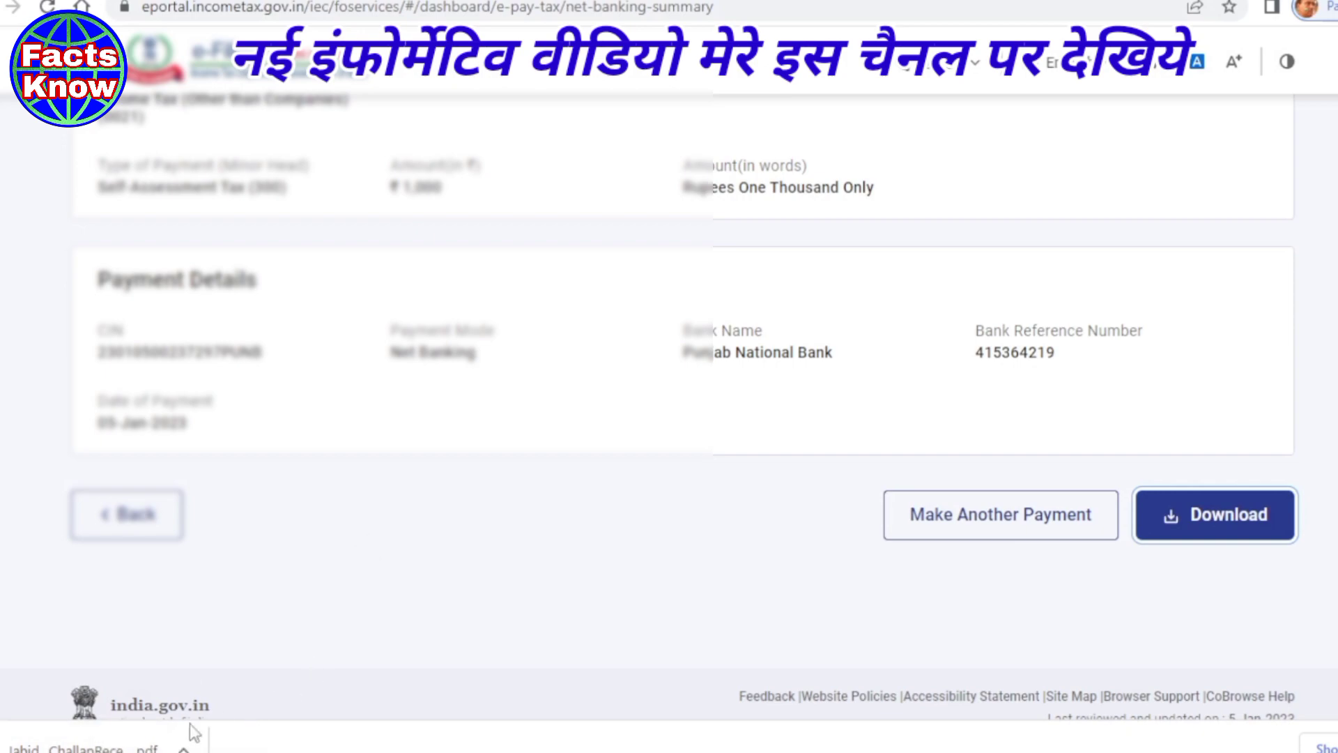
click(91, 746)
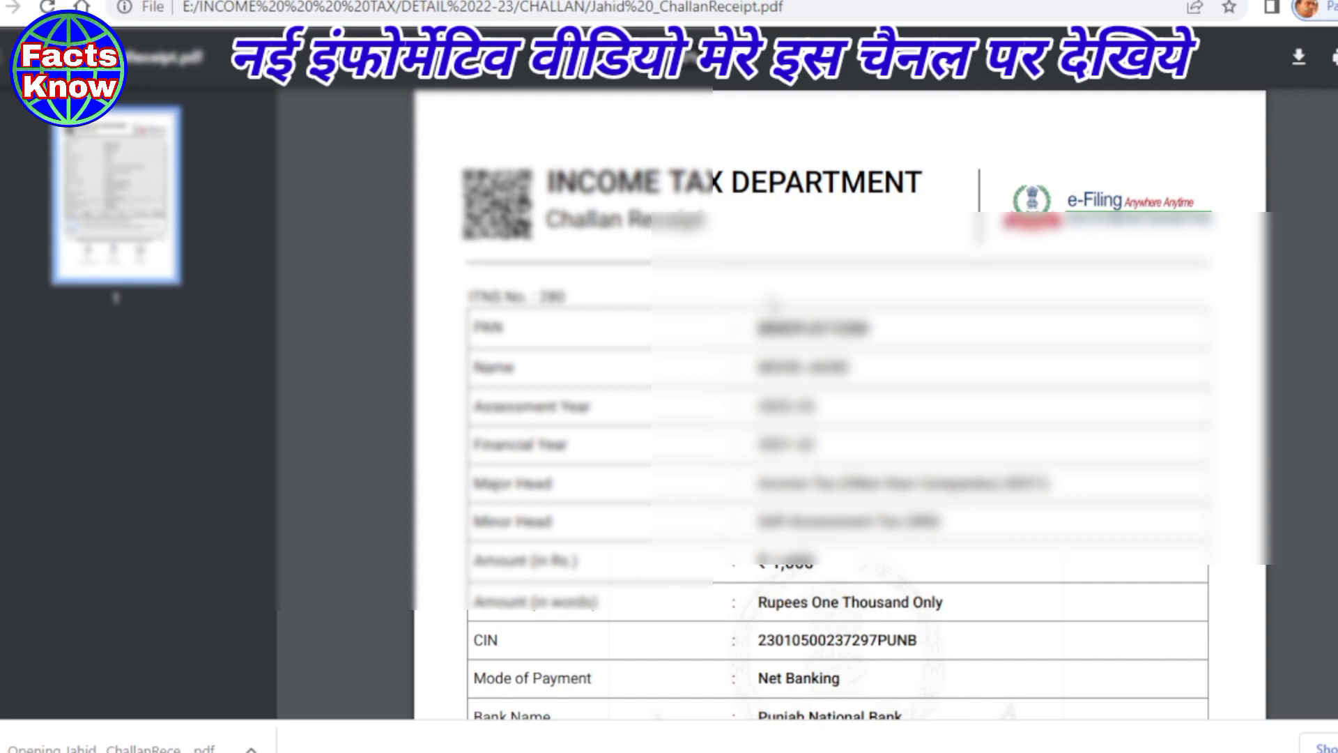
- Review the challan receipt's details, then go back to the e-Filing payment summary
scroll(837, 405, down, 2)
scroll(837, 404, down, 4)
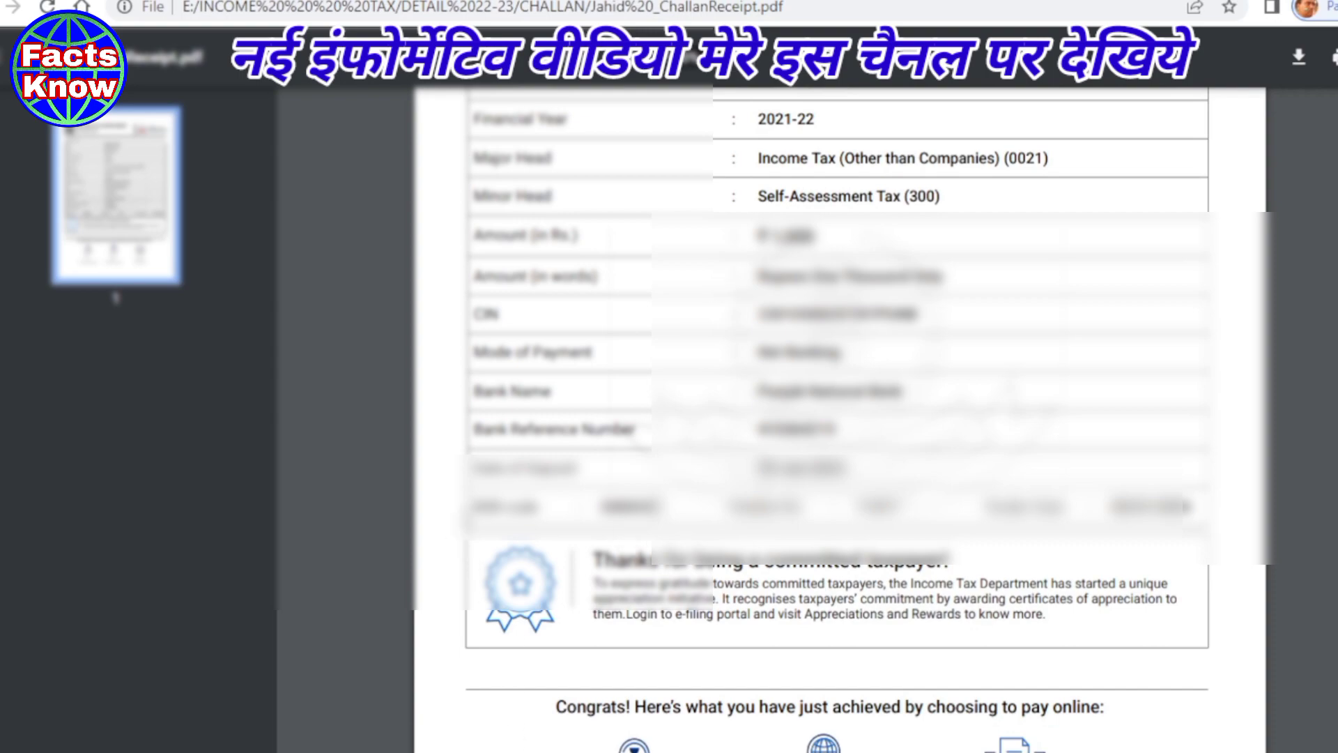
drag(475, 511, 542, 509)
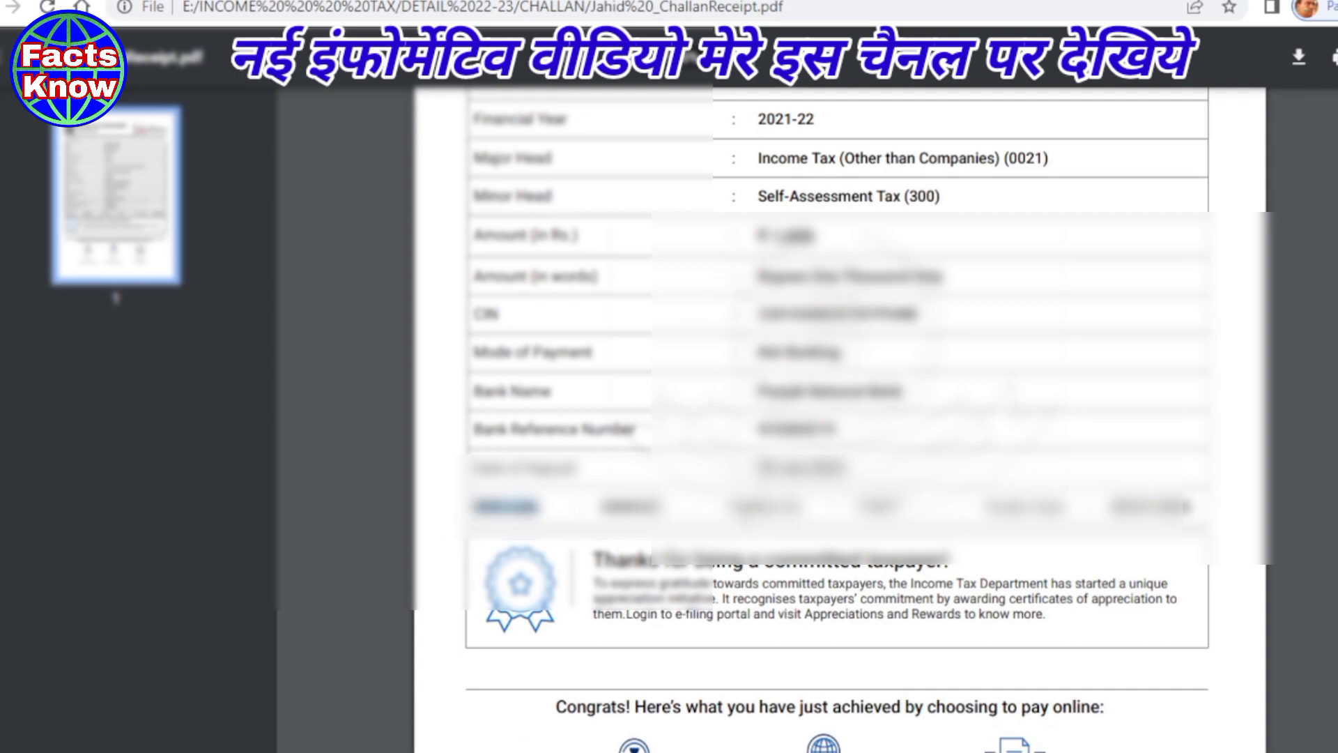
drag(738, 510, 807, 509)
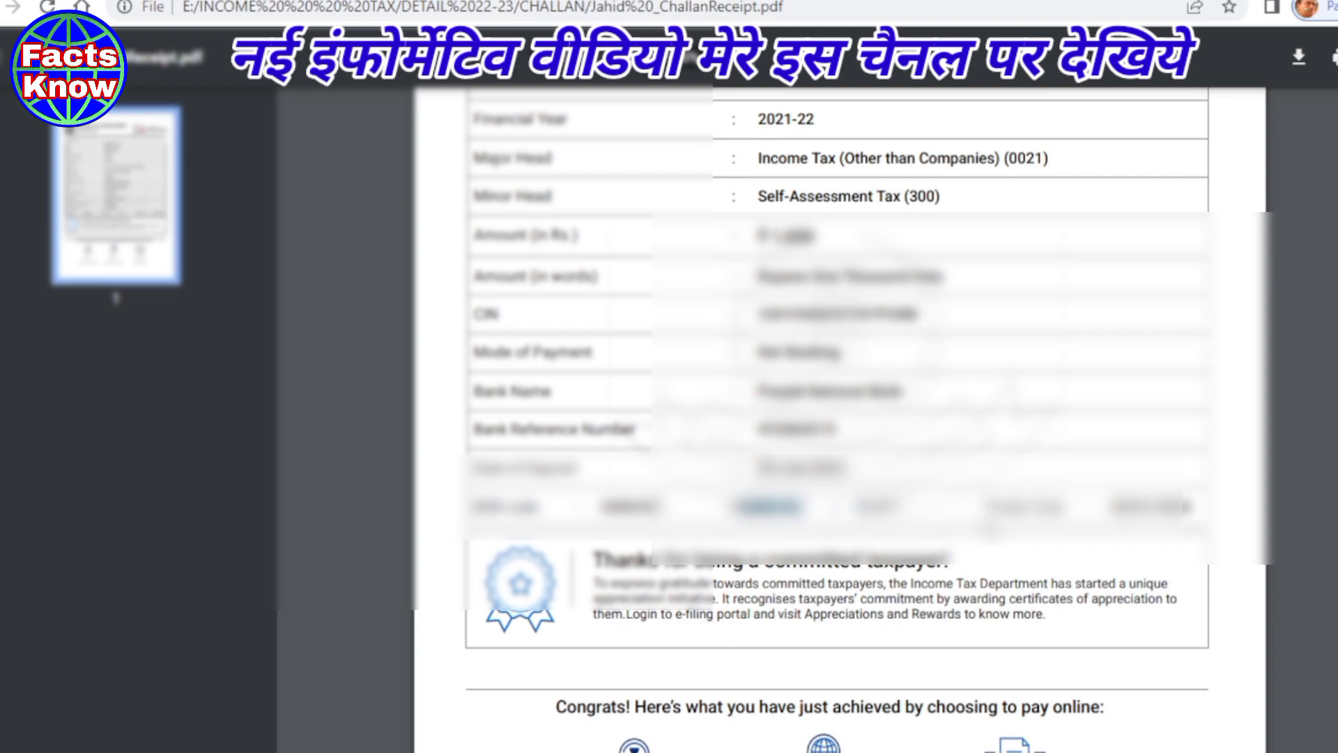
drag(1006, 509, 1110, 507)
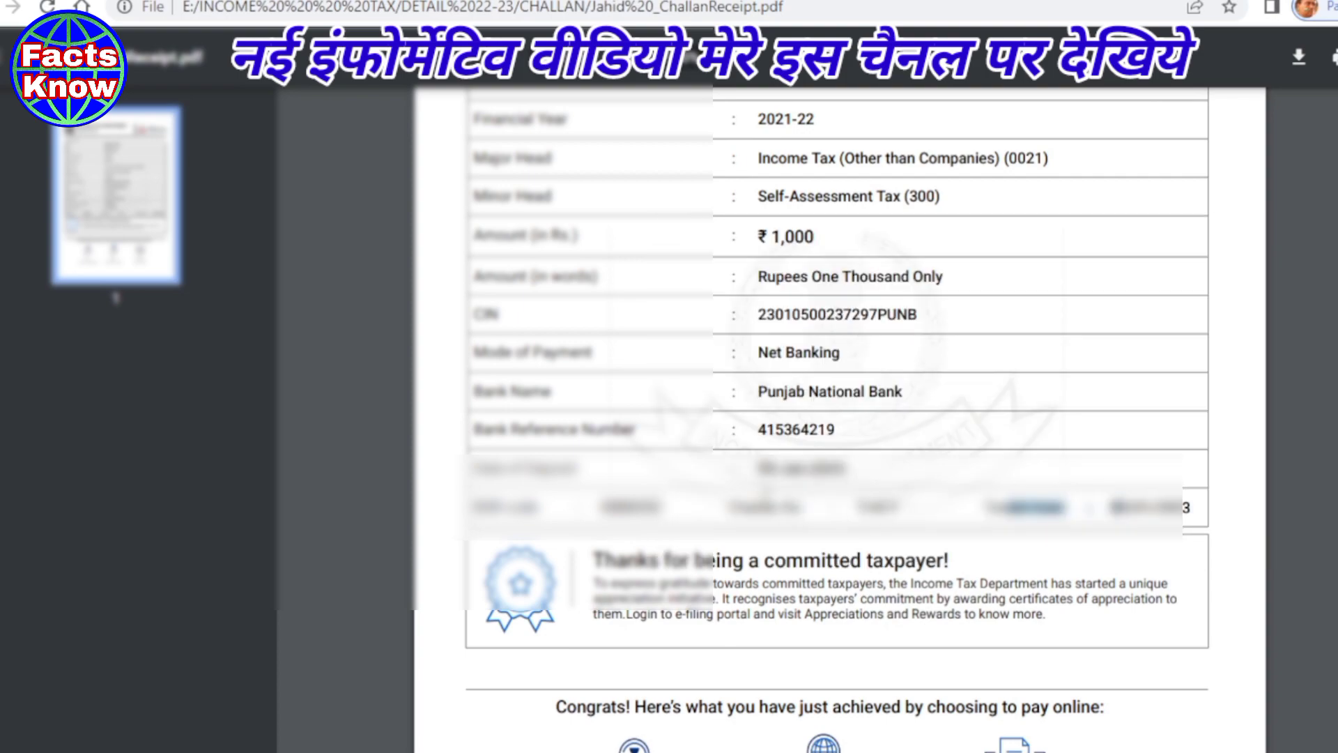
scroll(837, 418, up, 5)
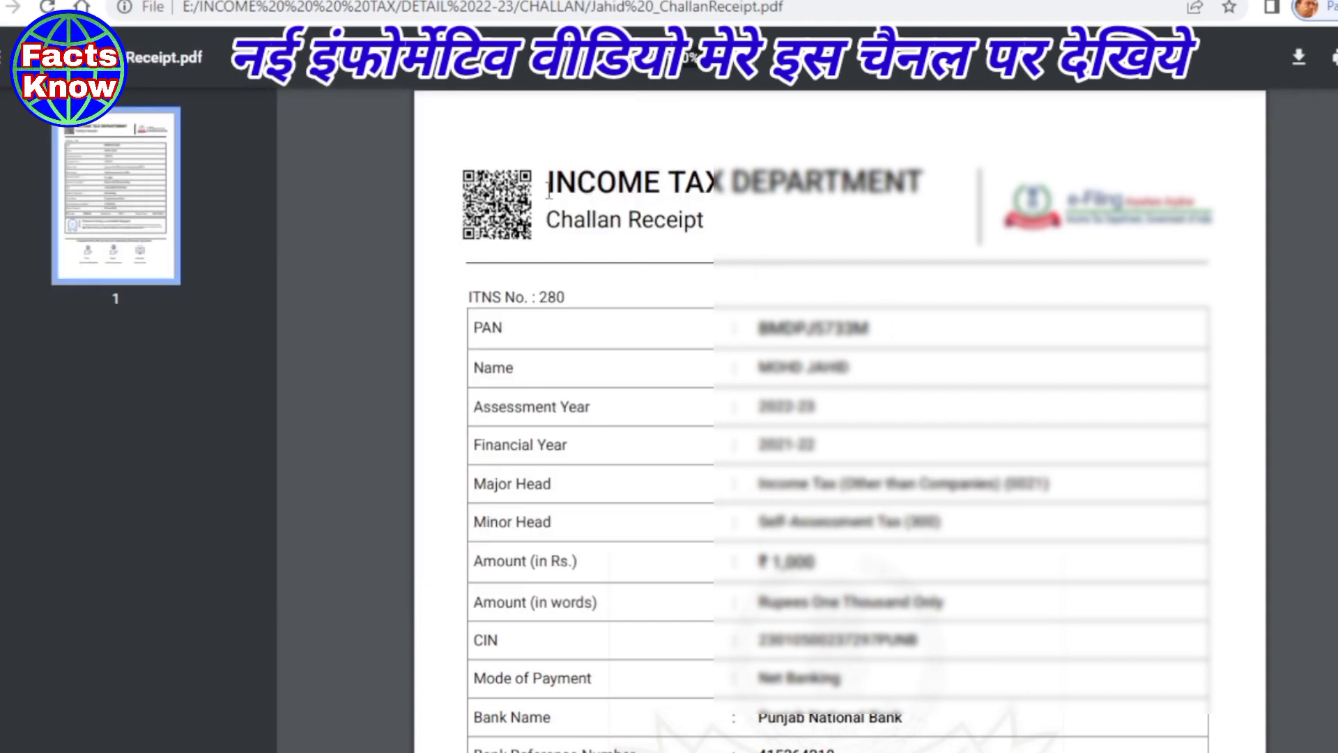
drag(548, 182, 970, 618)
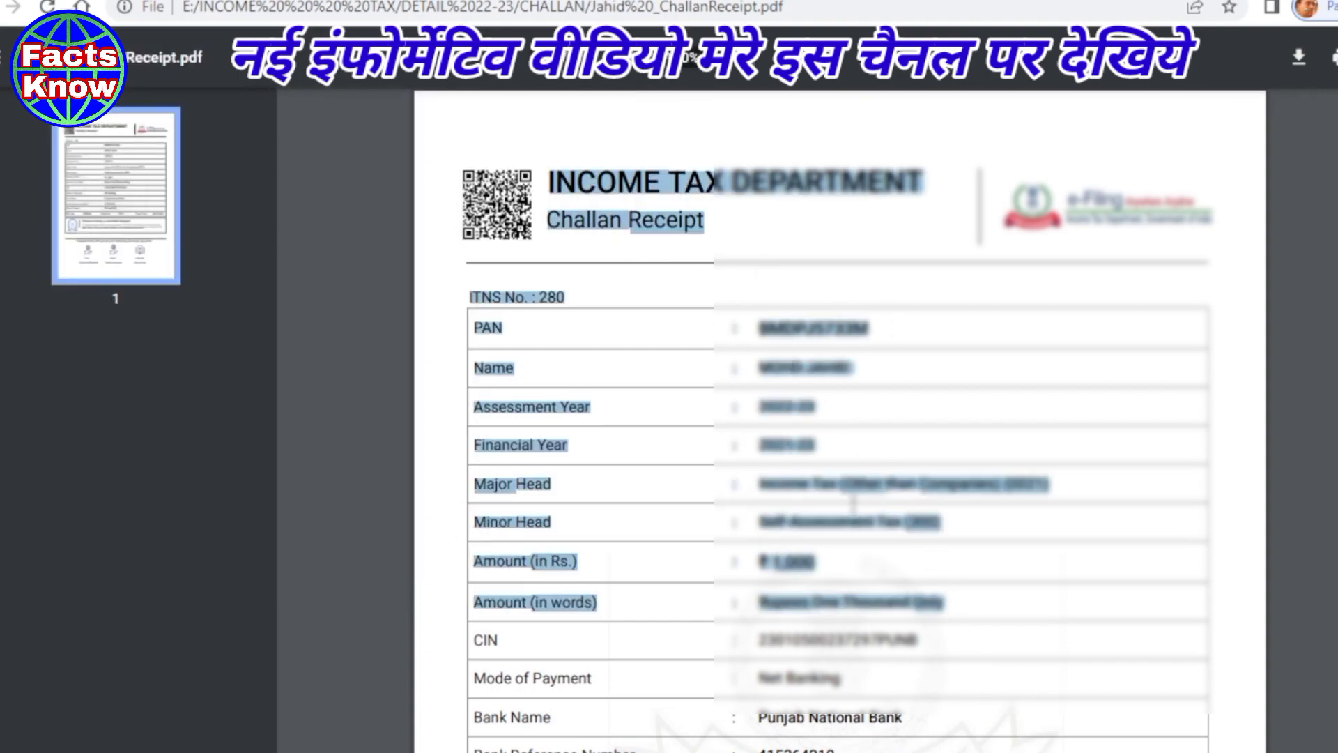
click(854, 503)
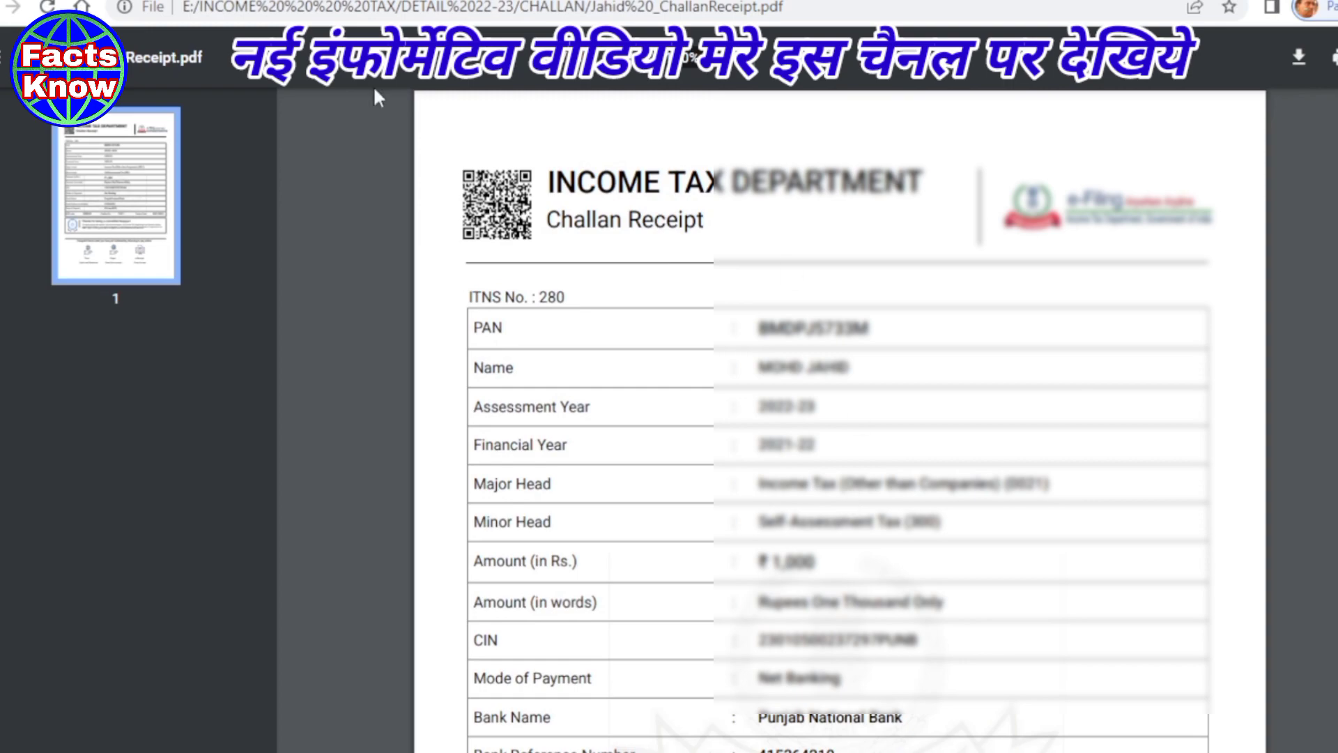
key(ctrl+w)
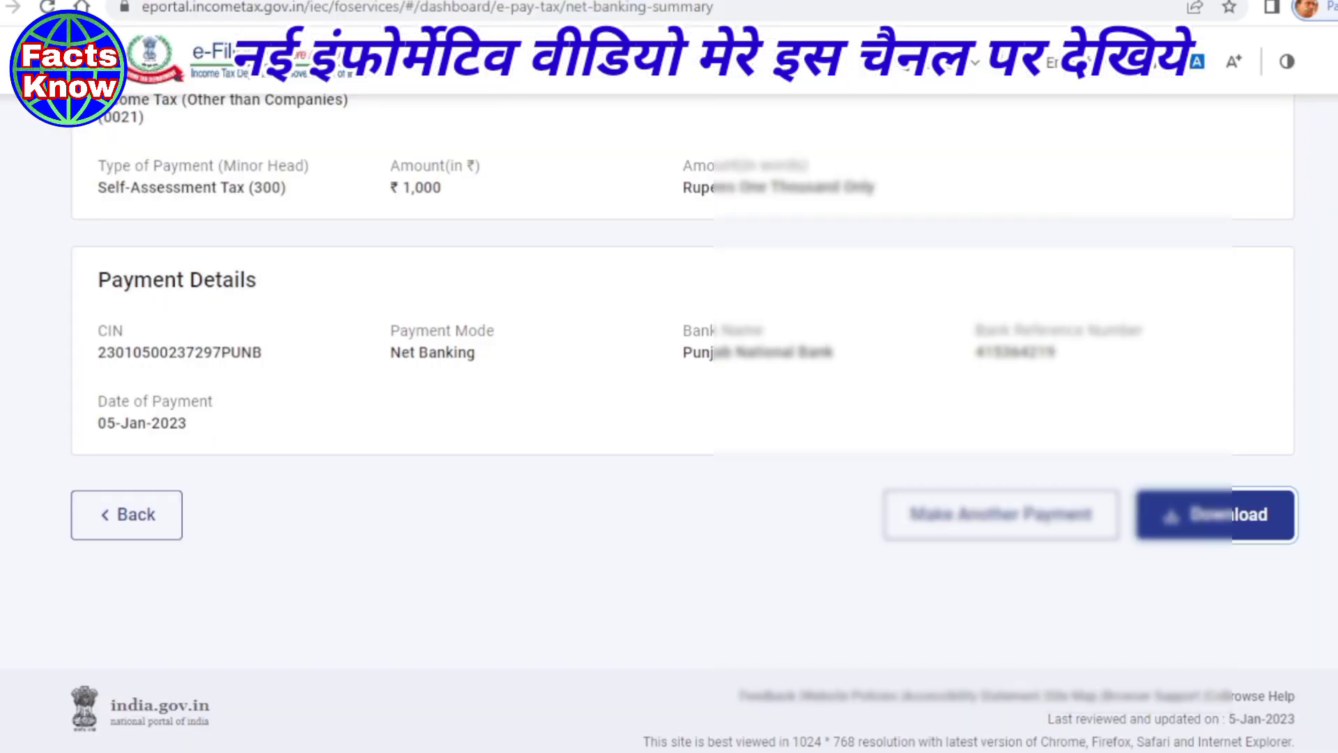
- Load the incometax.gov.in e-Filing home page in a new tab and view the Non-Company menu
scroll(354, 303, up, 10)
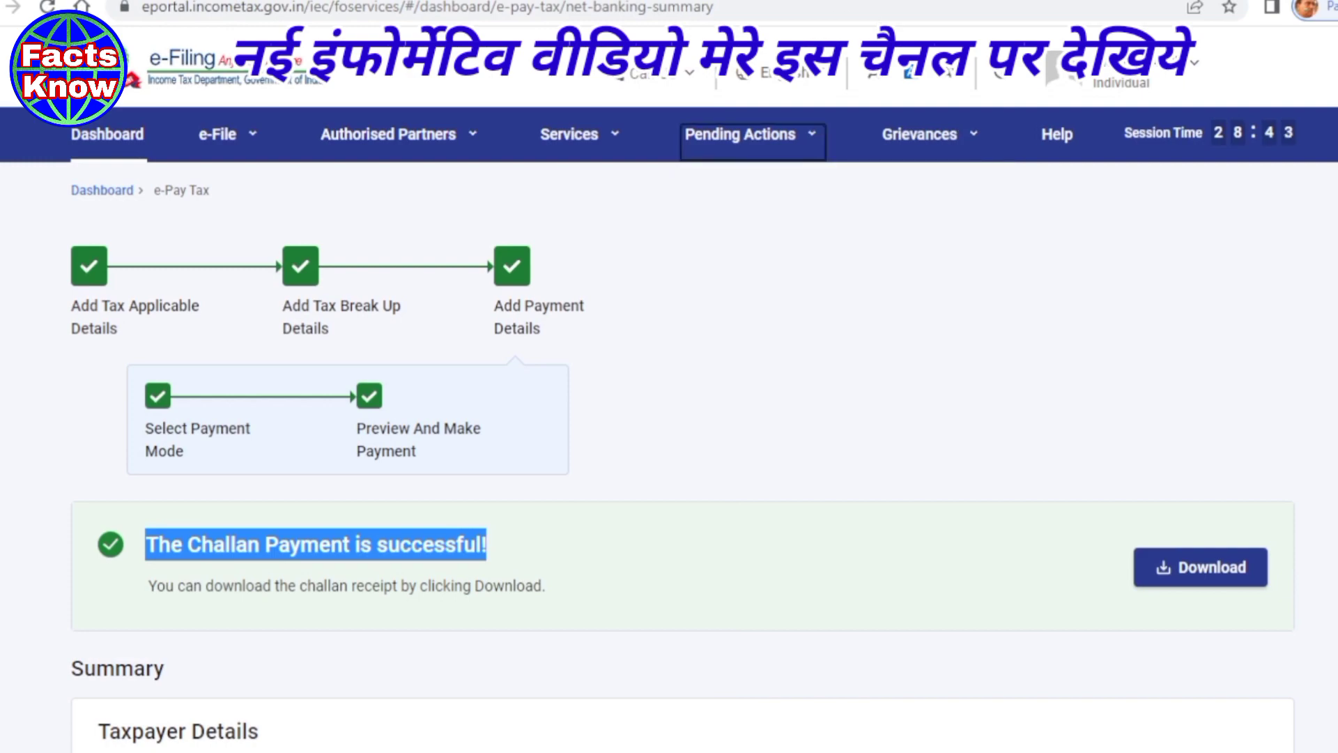
key(ctrl+t)
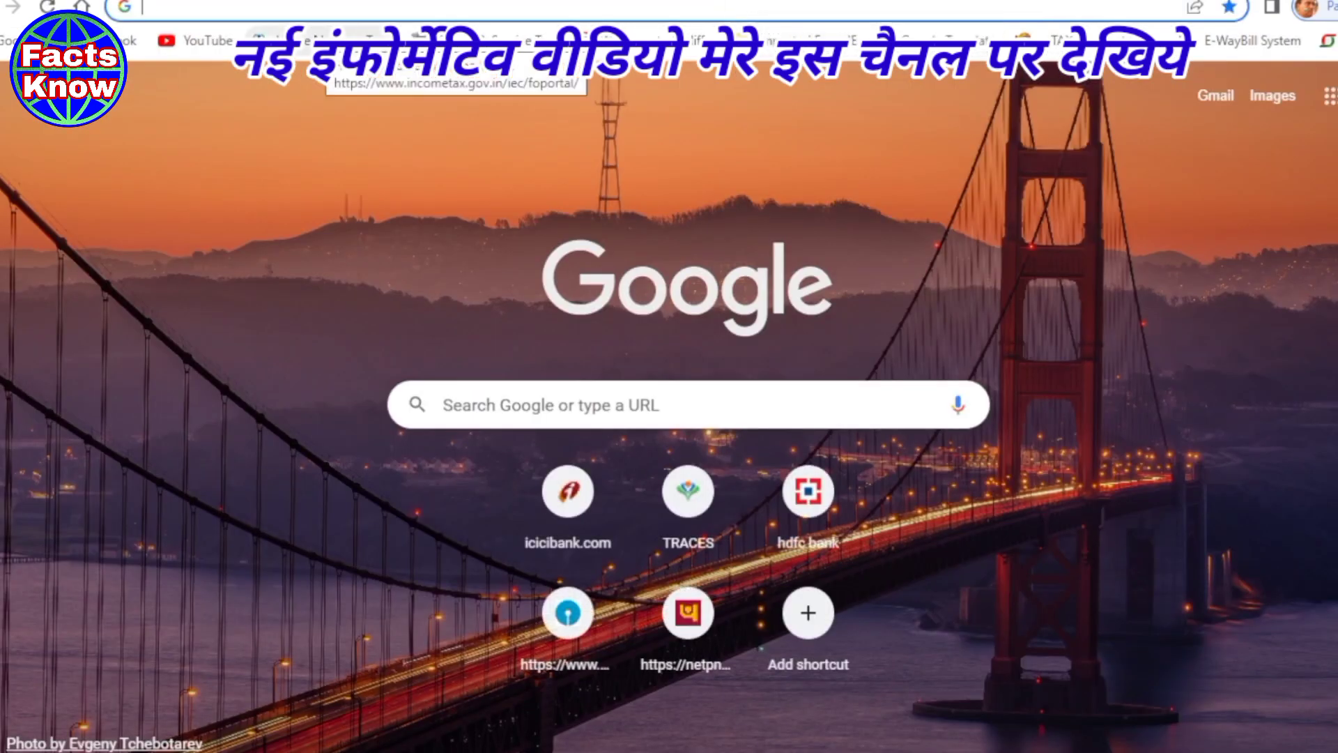
click(333, 40)
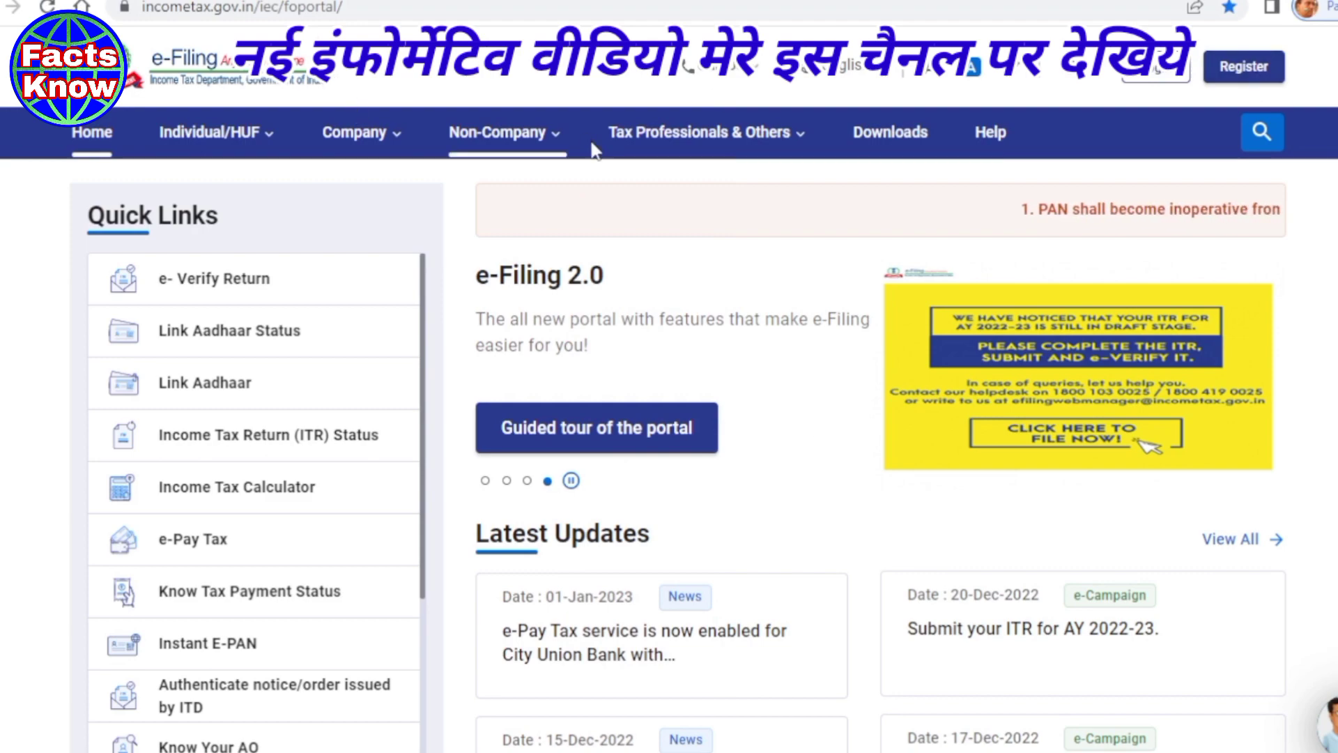
click(497, 133)
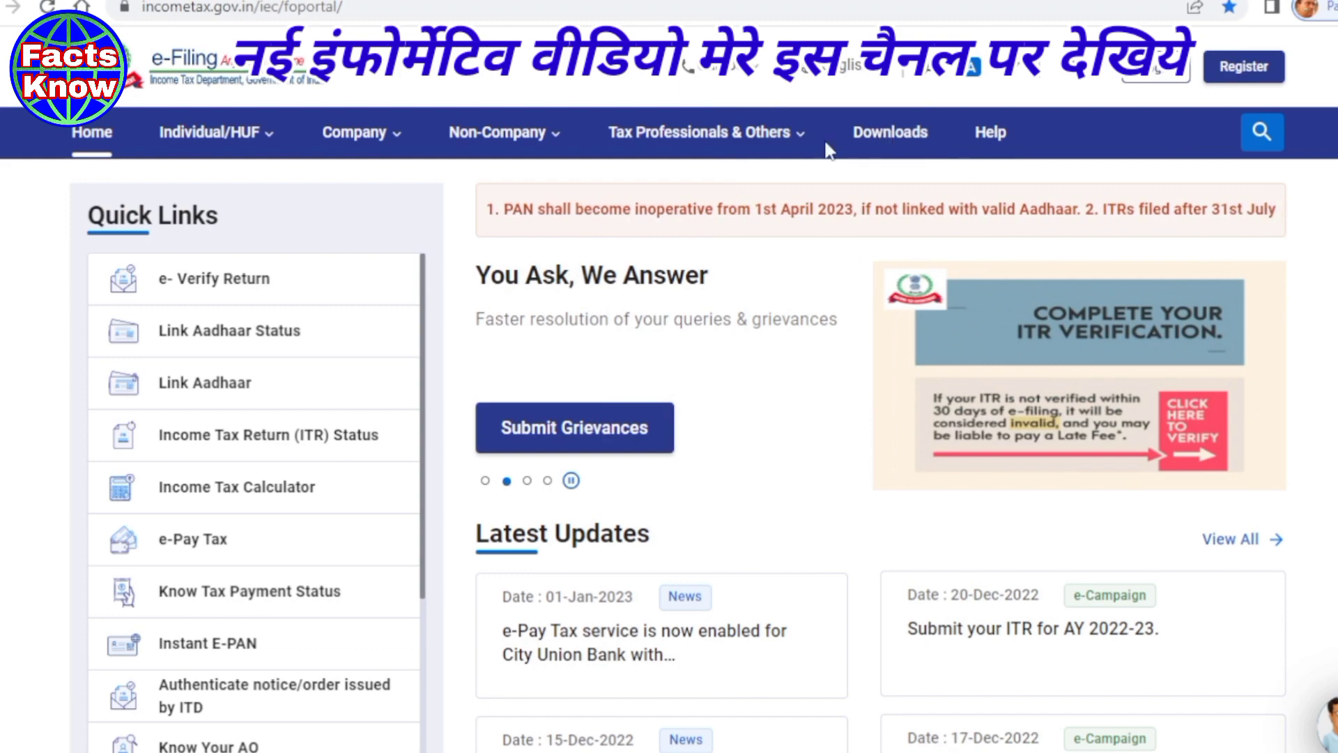
- Go to the portal's Downloads page and keep assessment year 2022-23
click(899, 143)
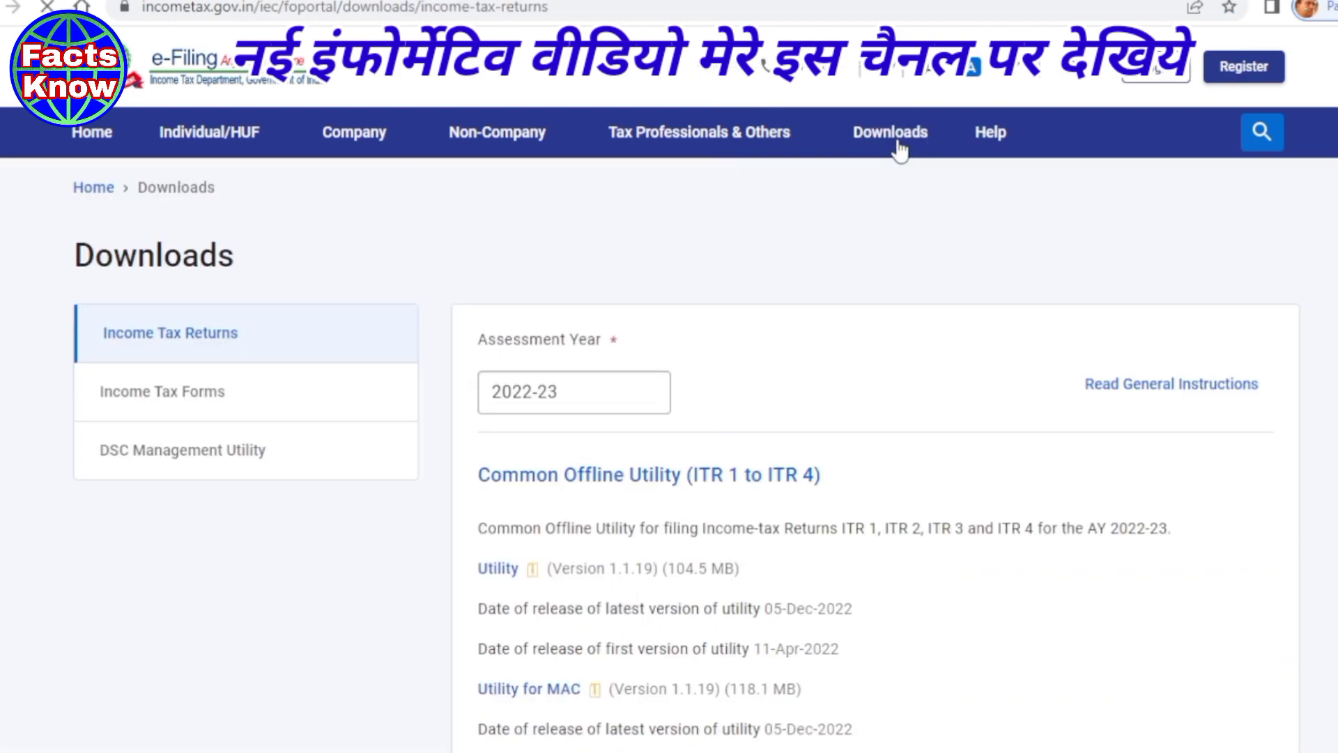
scroll(732, 313, down, 2)
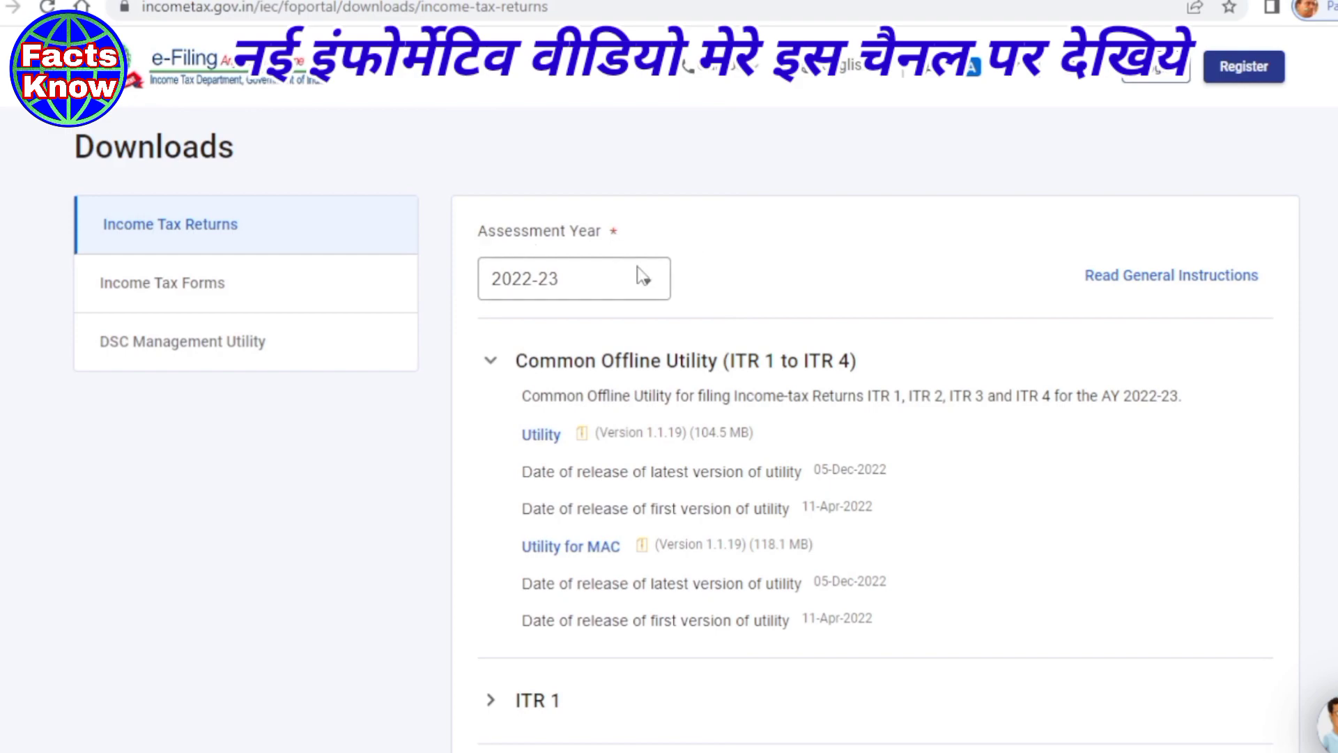
click(644, 287)
click(533, 335)
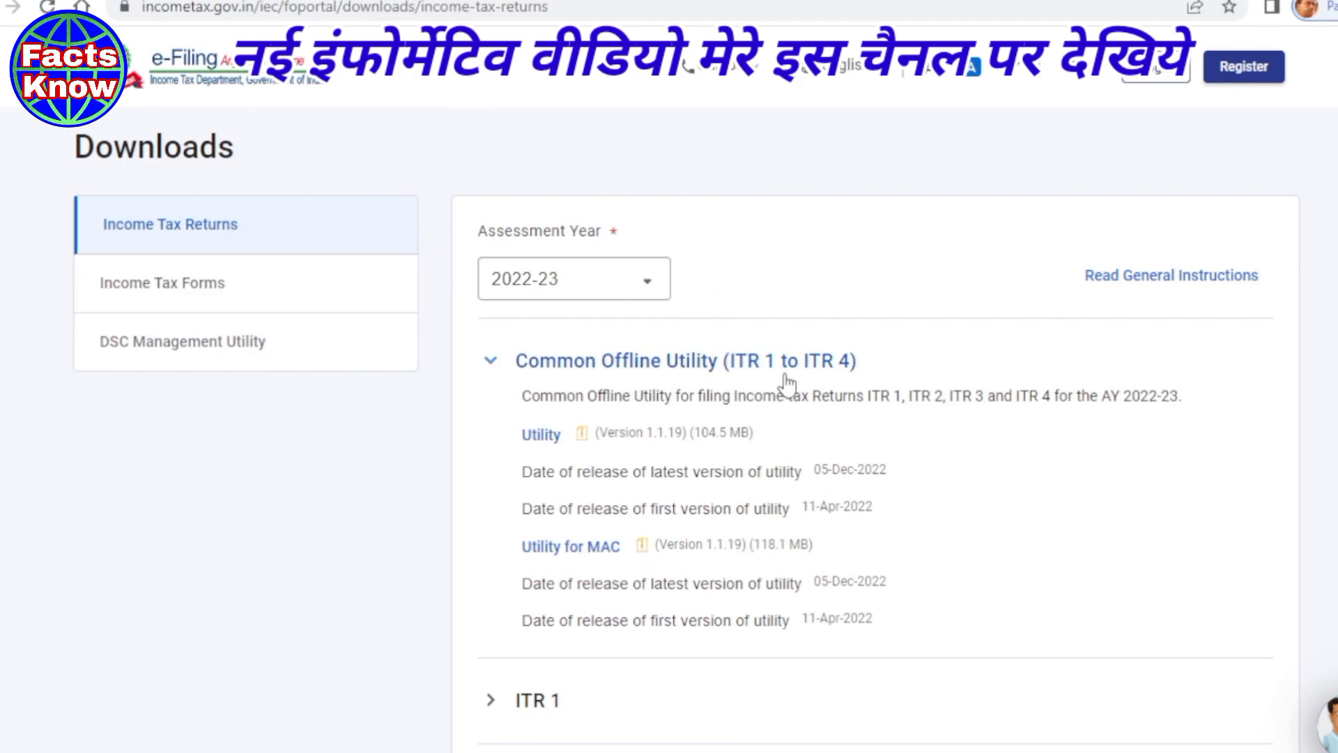
- Expand ITR 4 and download its 'Utility Excel Based' ZIP
scroll(783, 390, down, 6)
scroll(764, 453, down, 3)
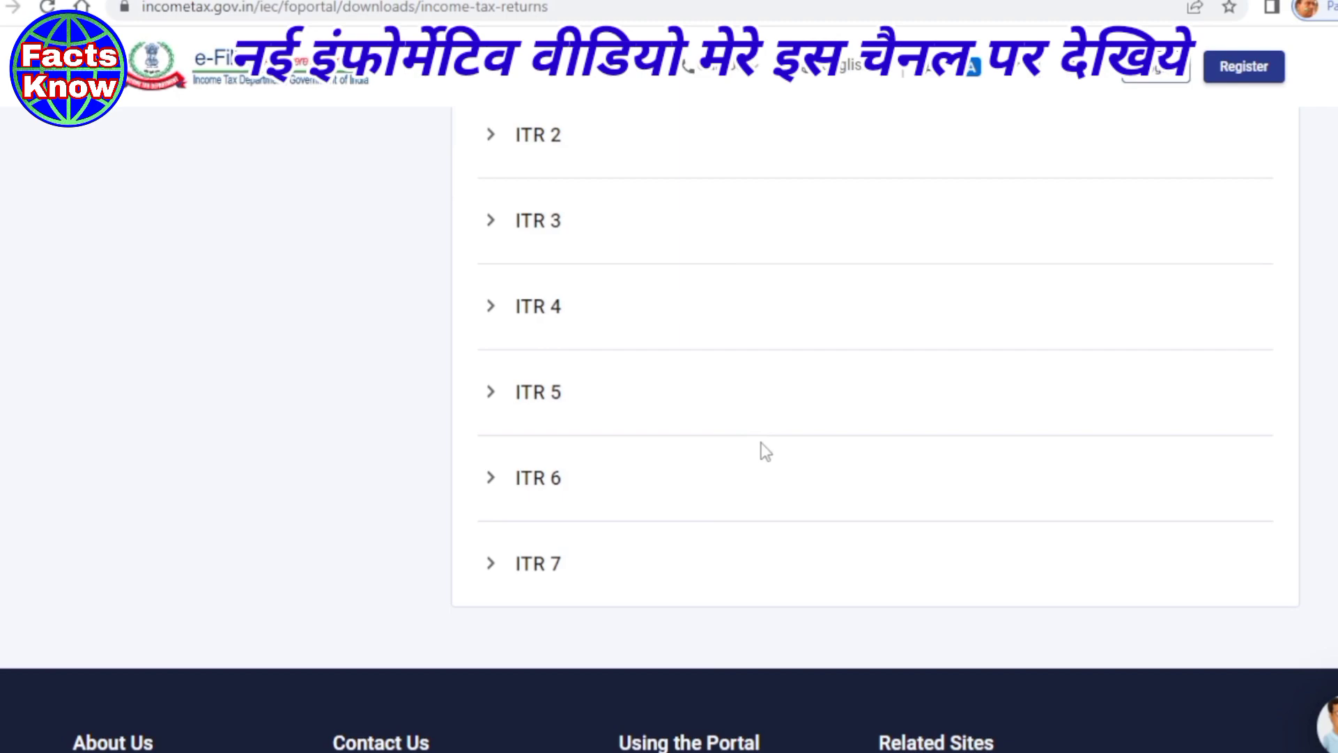
scroll(741, 404, down, 3)
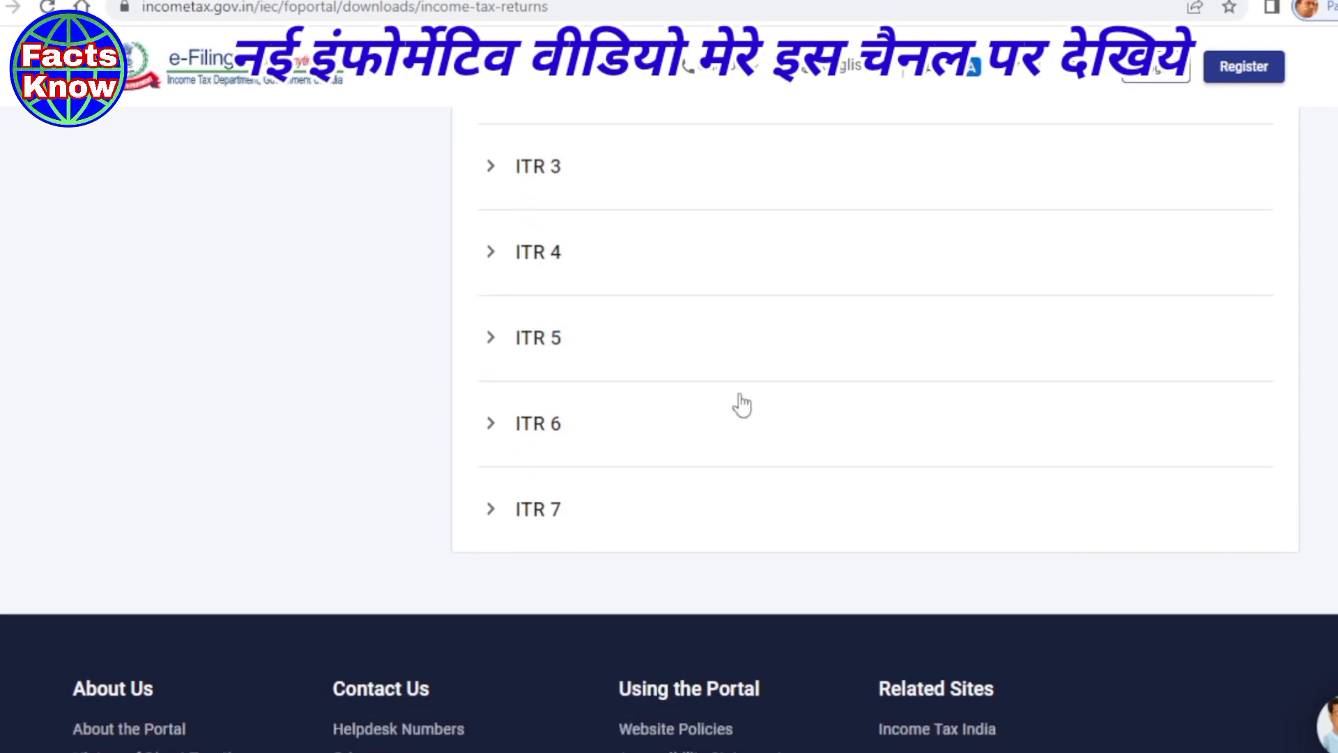
scroll(642, 406, up, 4)
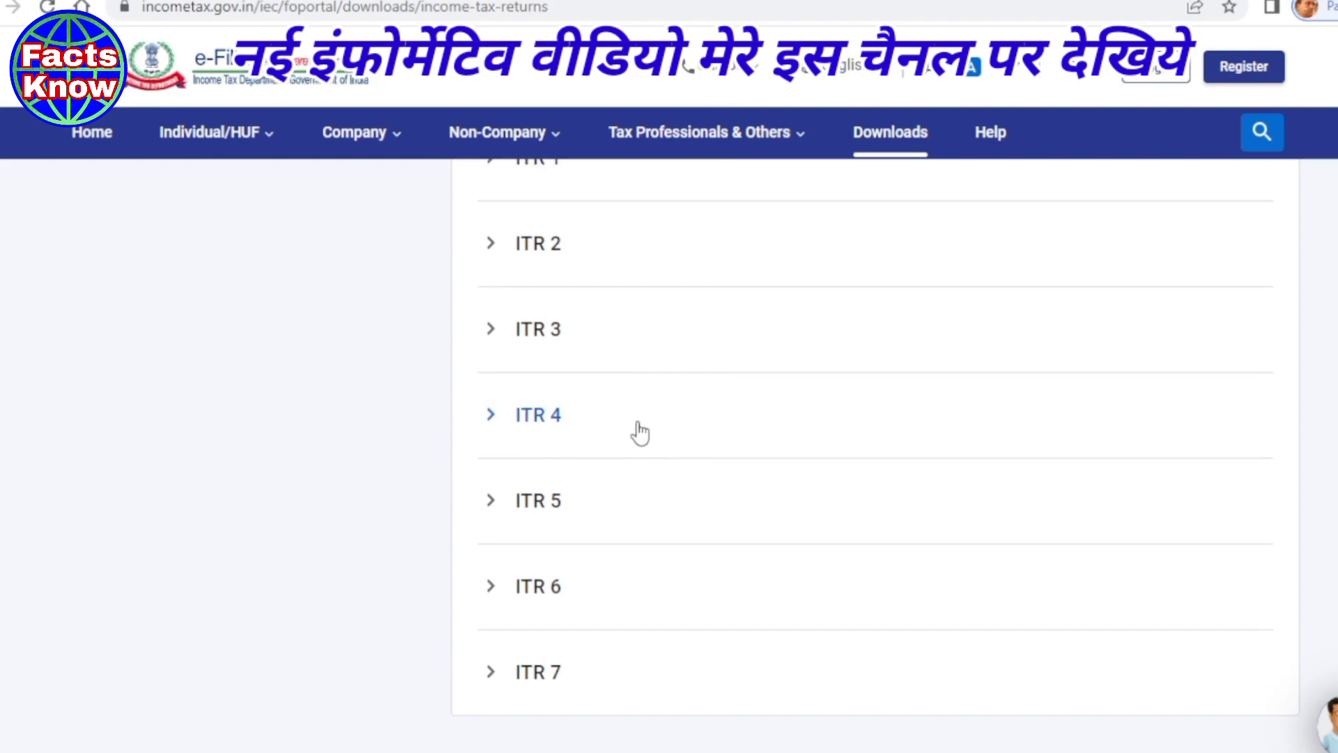
click(524, 422)
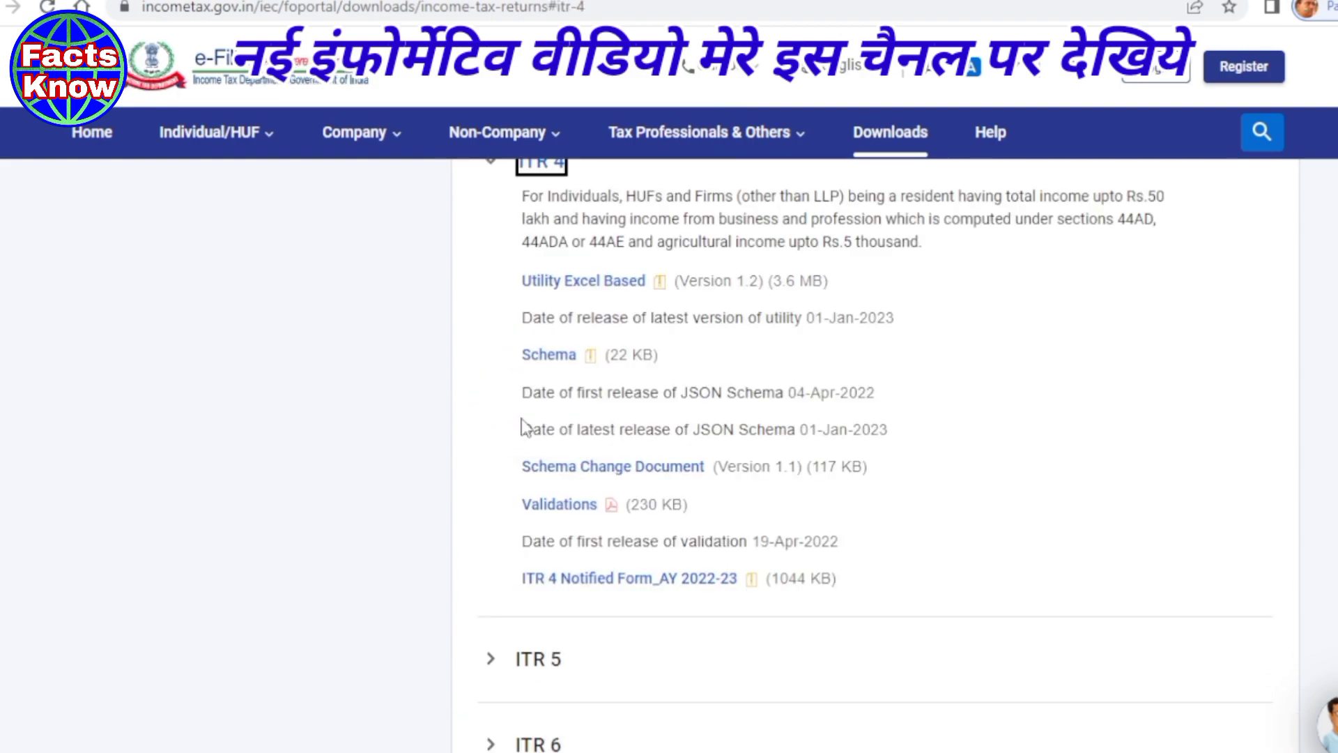
scroll(196, 421, up, 2)
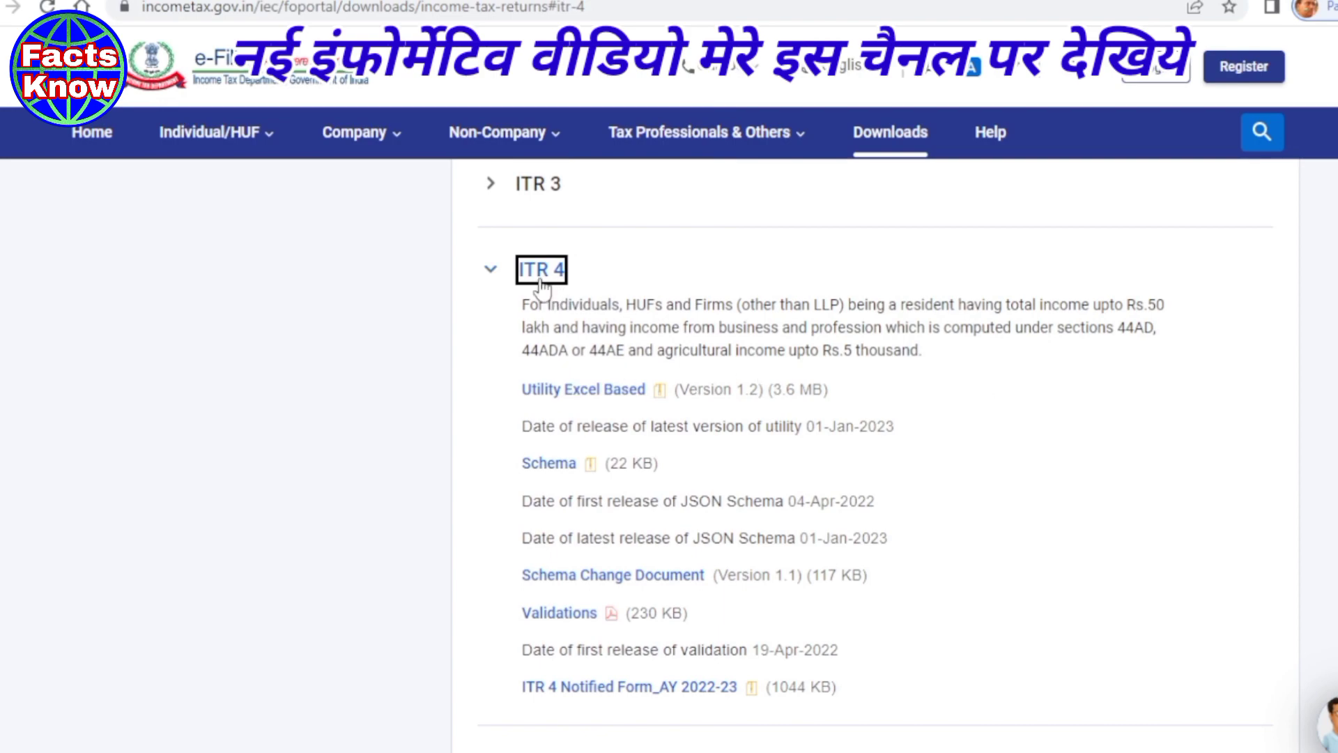
click(566, 391)
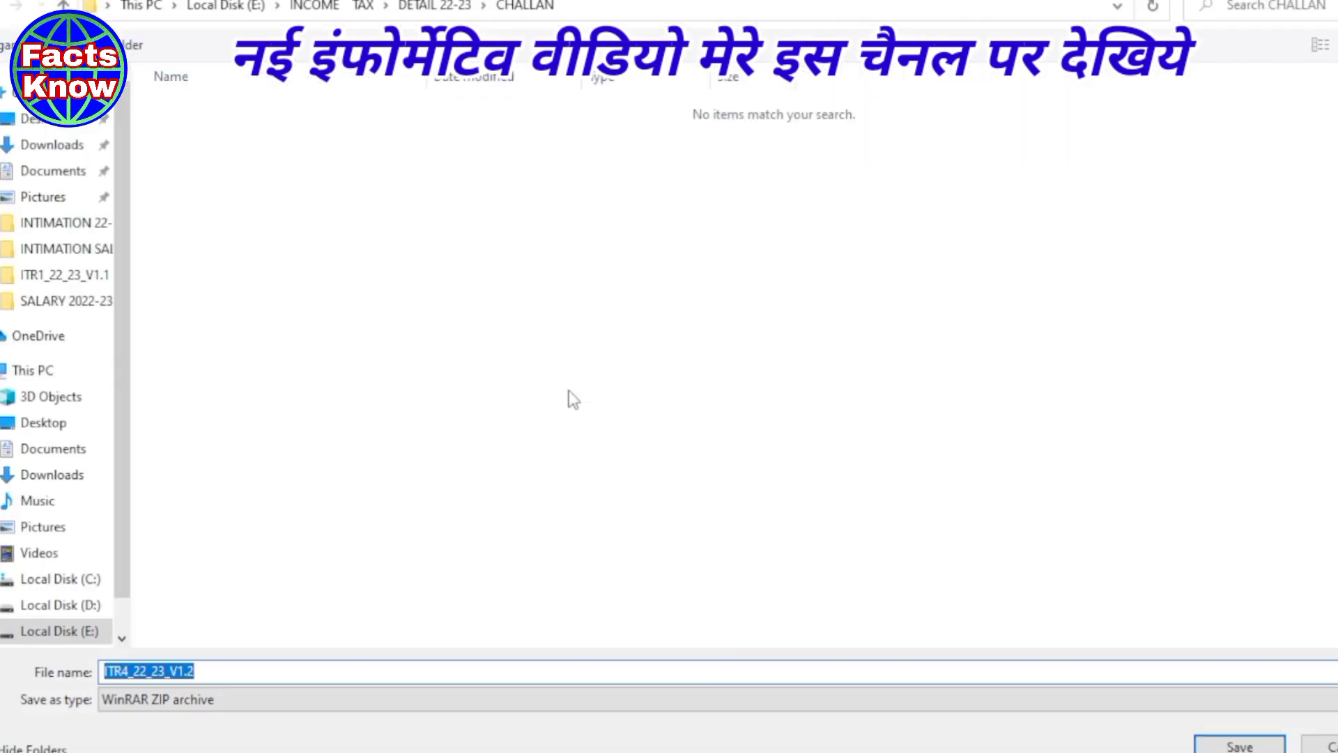
- Save the ITR4_22_23_V1.2 ZIP to the Desktop and extract it into an ITR4_22_23_V1.2 folder
click(65, 122)
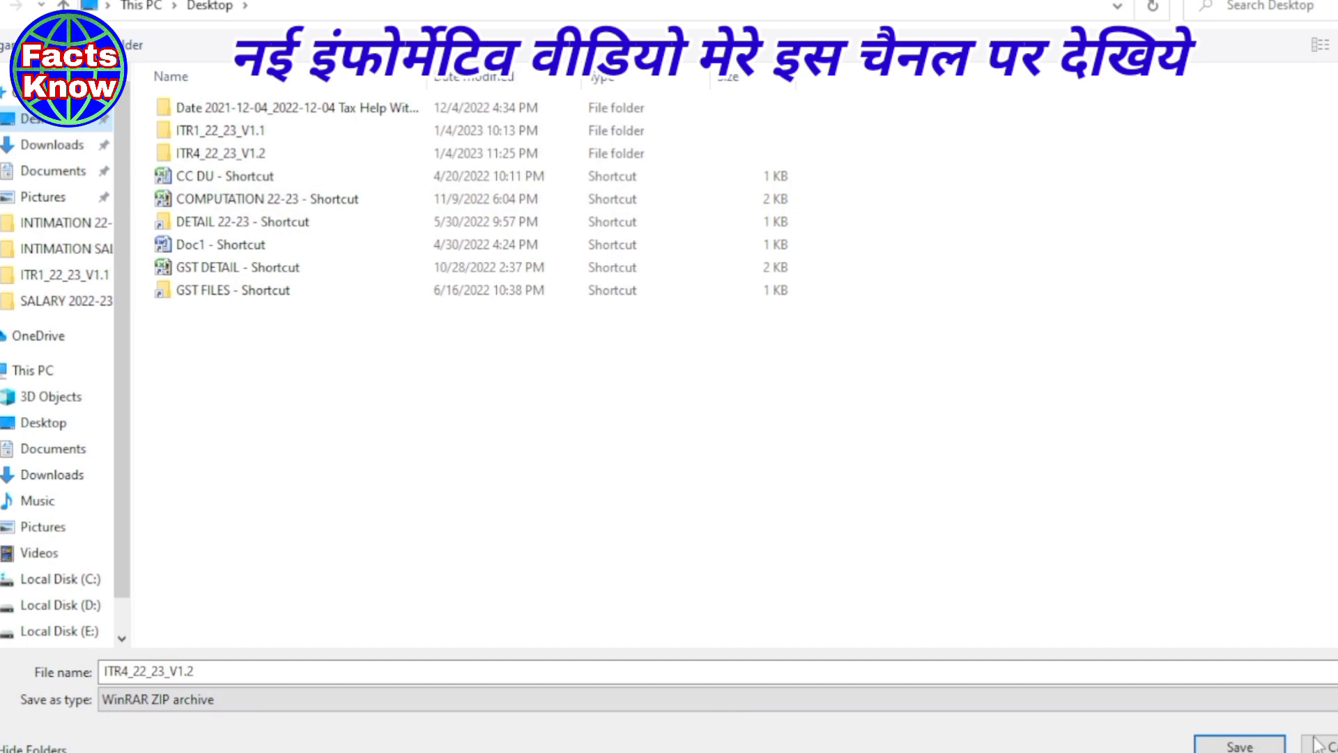
click(1215, 746)
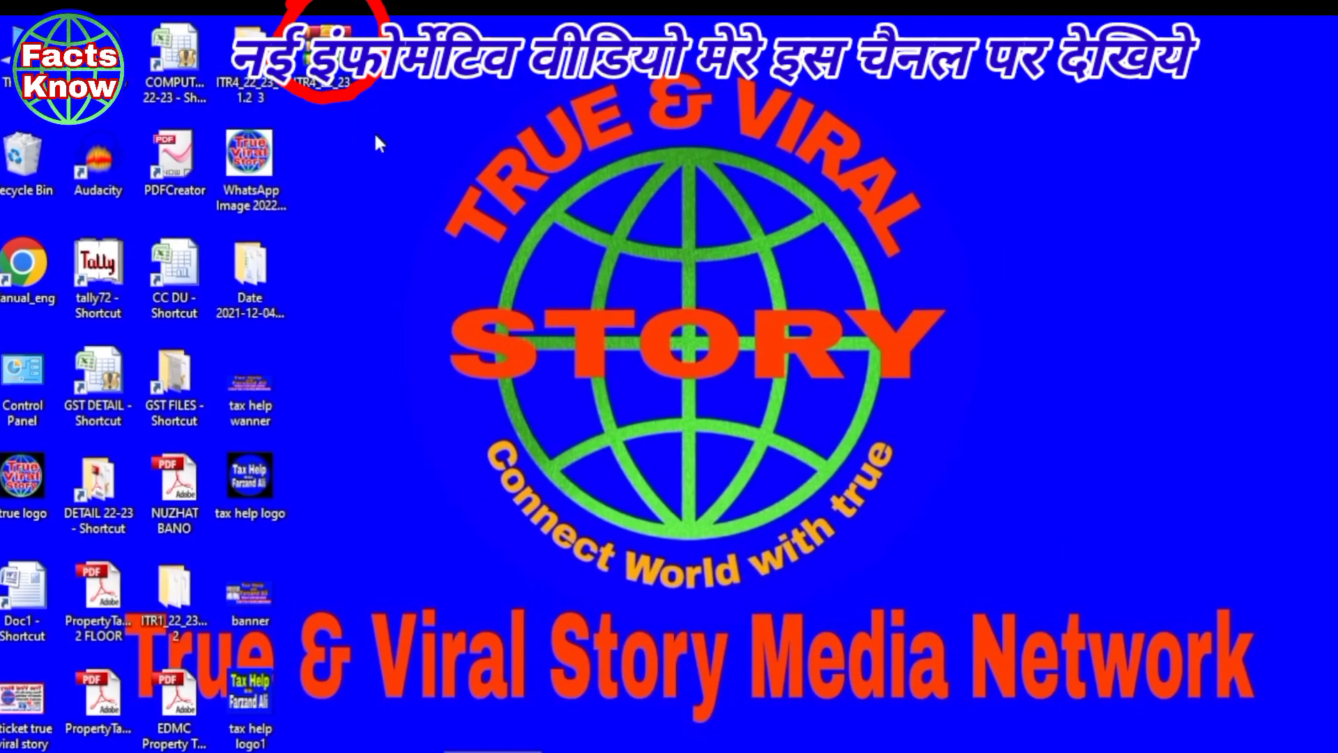
right_click(322, 57)
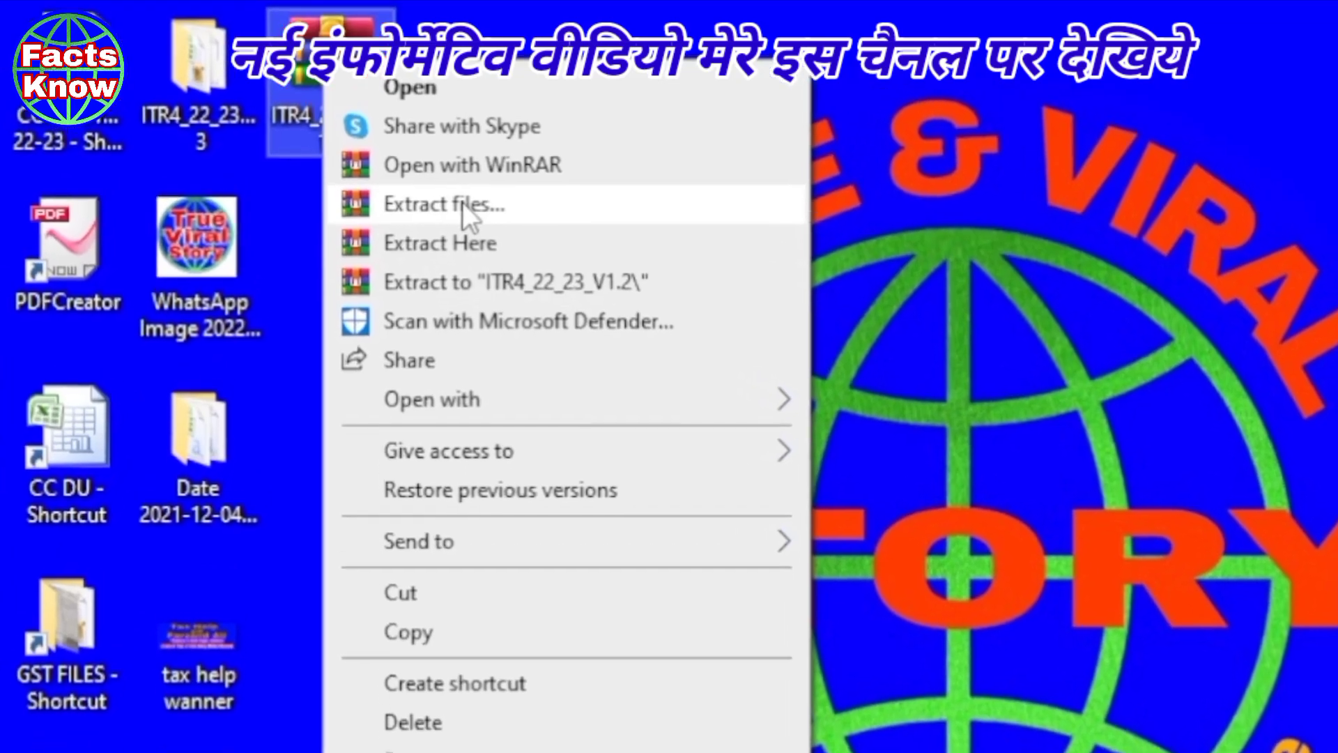
click(425, 178)
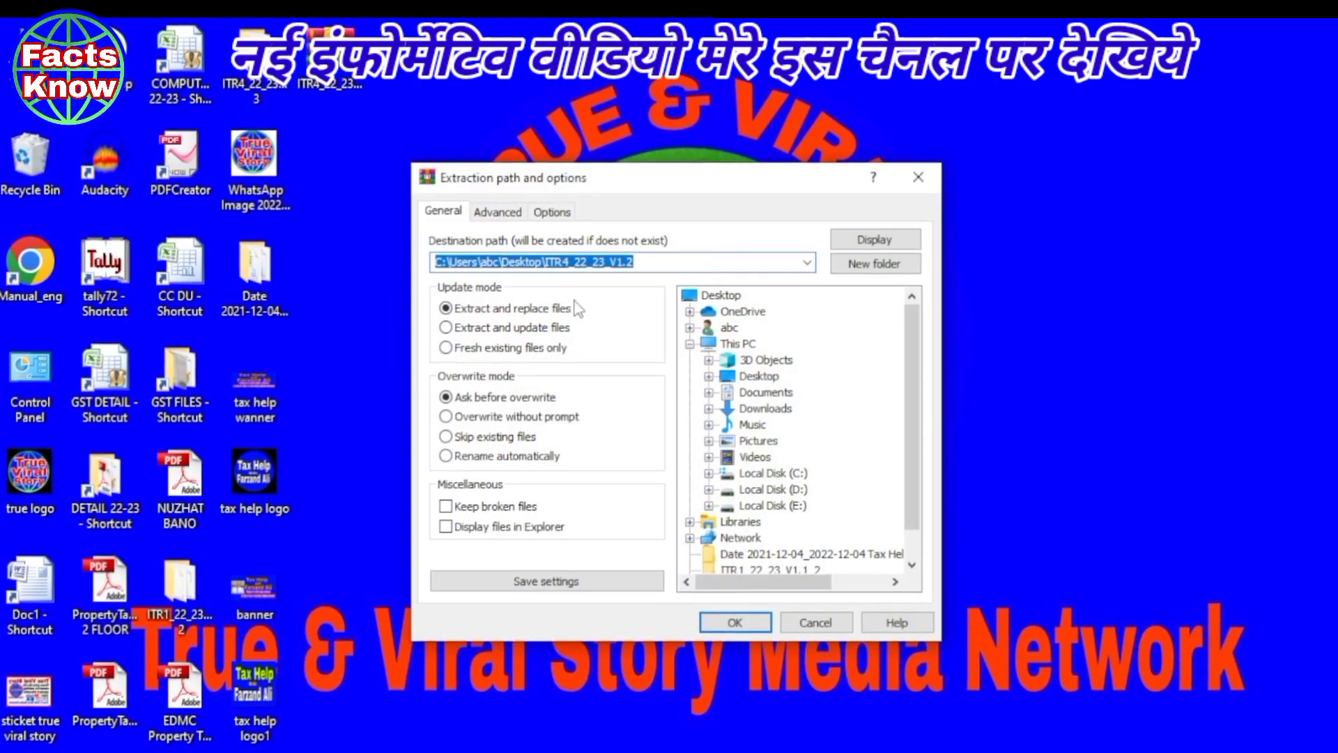
click(739, 625)
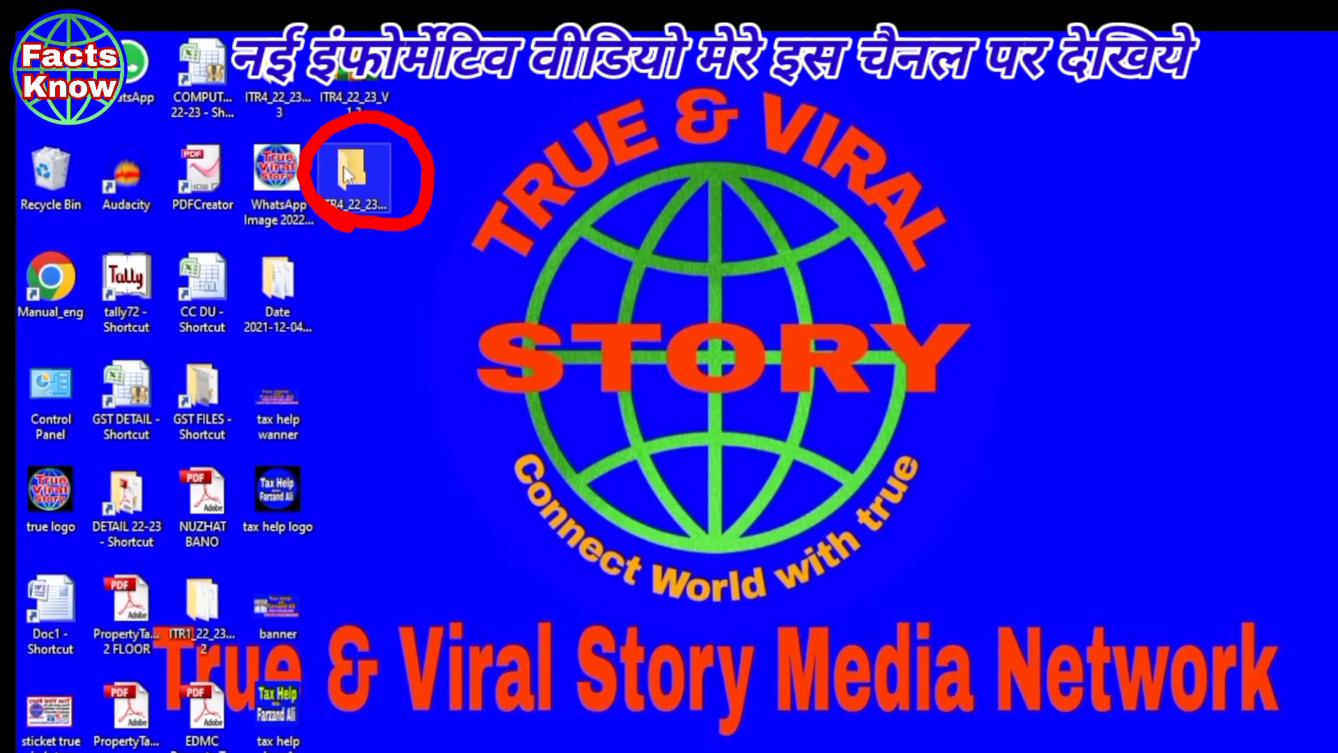
- Tick Unblock in the Properties of the extracted ITR4_22_23_V1.2 workbook and apply it
double_click(348, 171)
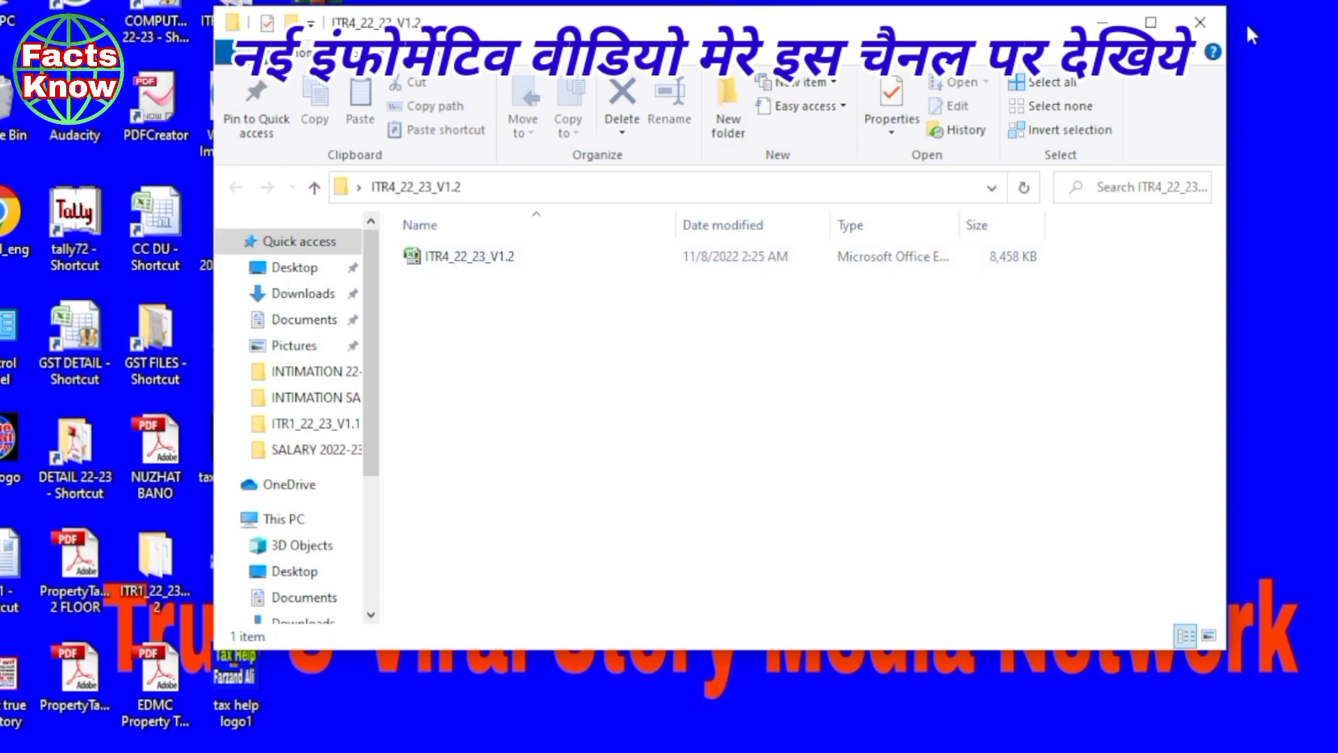
click(1151, 23)
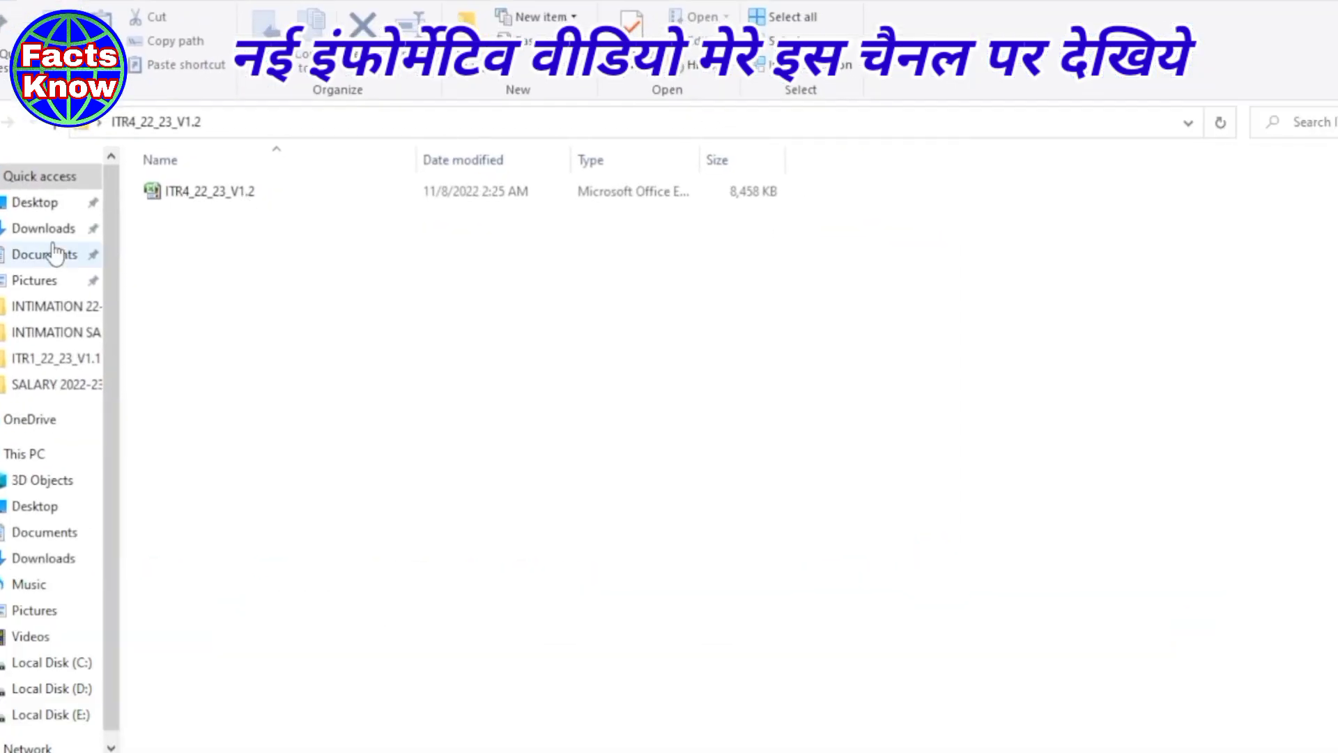
right_click(199, 185)
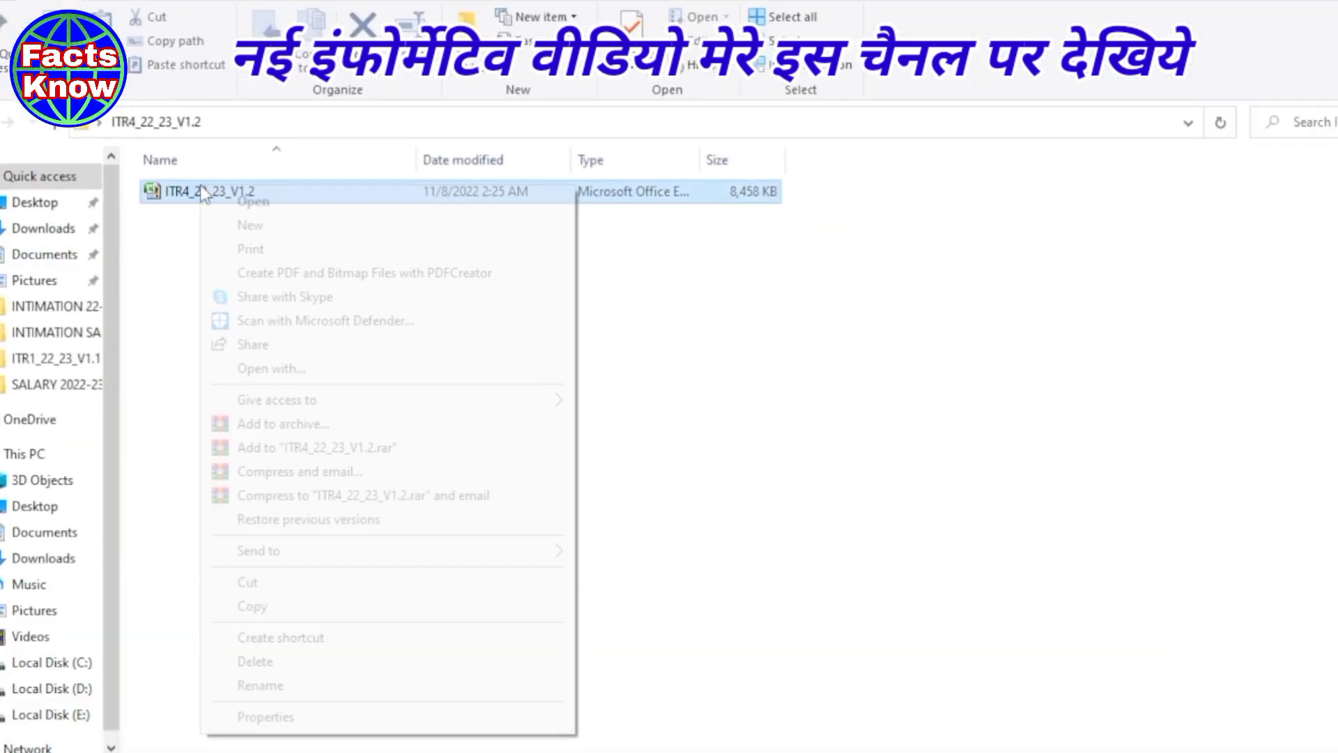
click(269, 714)
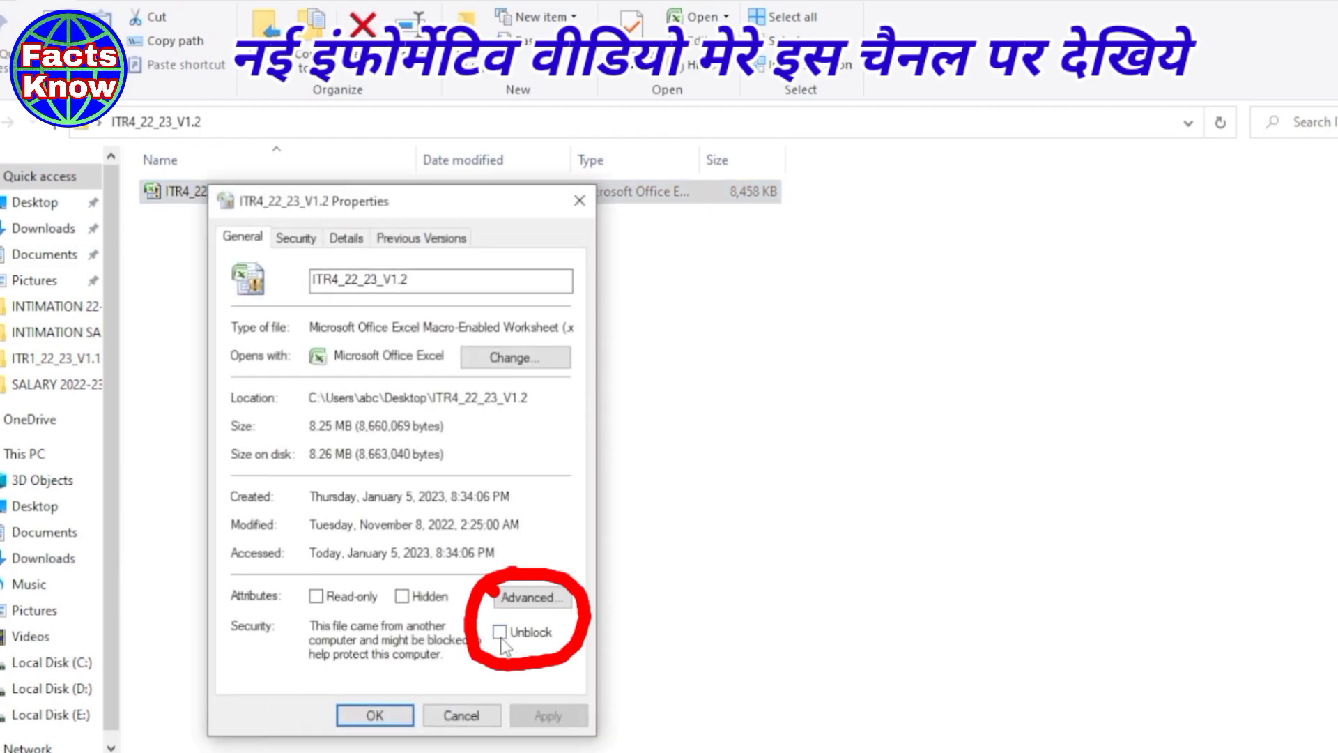
click(501, 634)
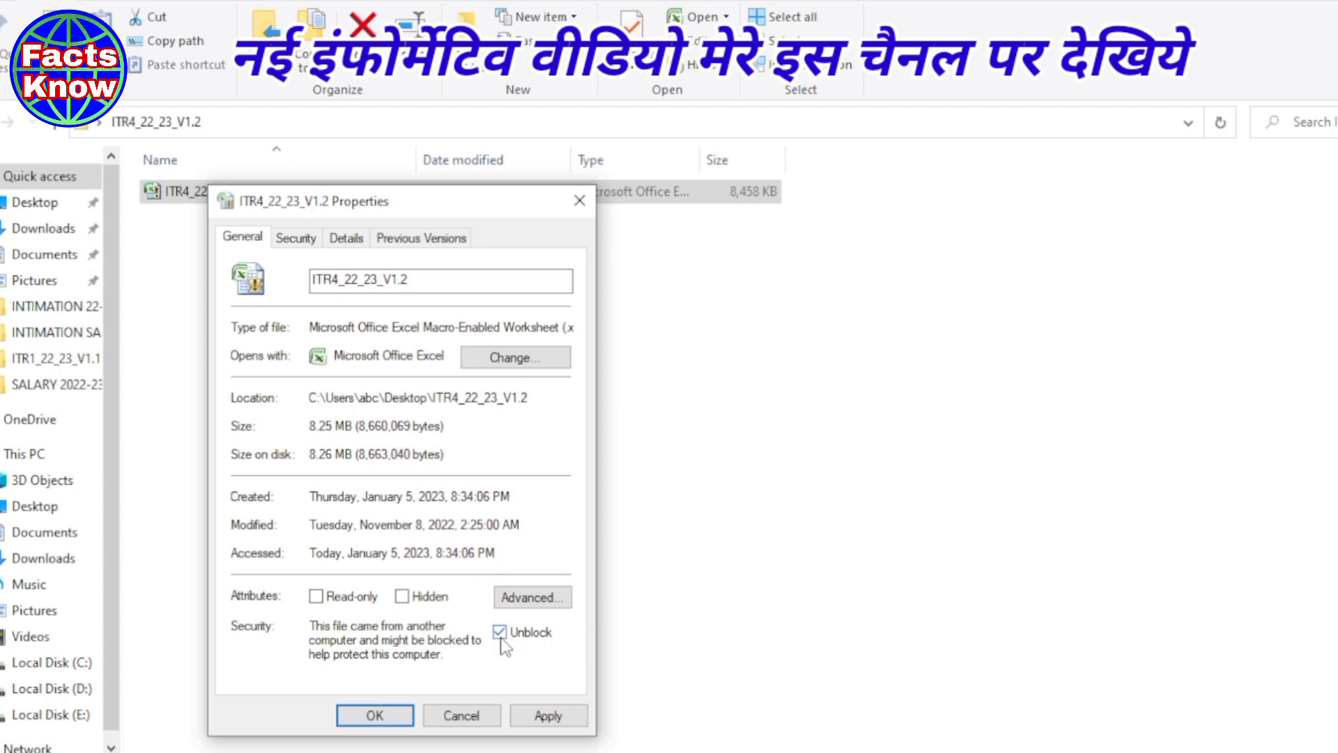
click(548, 716)
click(373, 716)
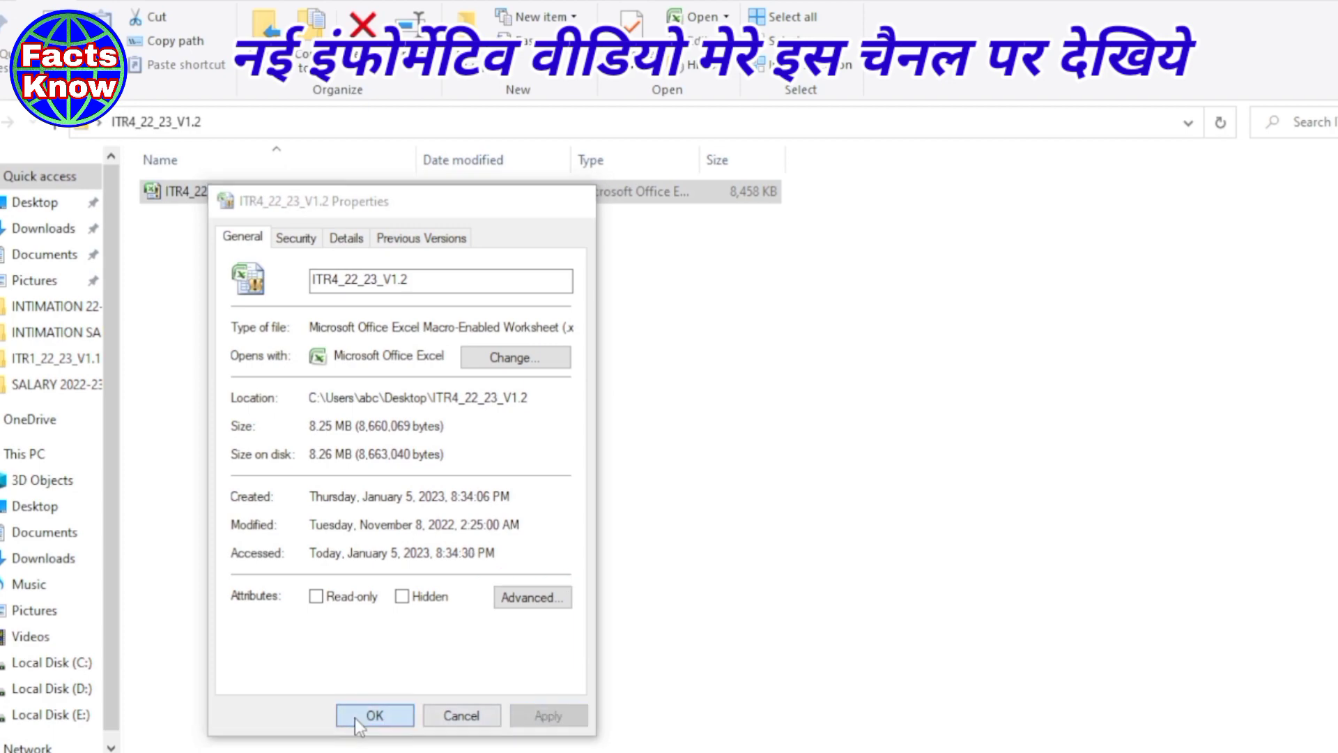
click(406, 486)
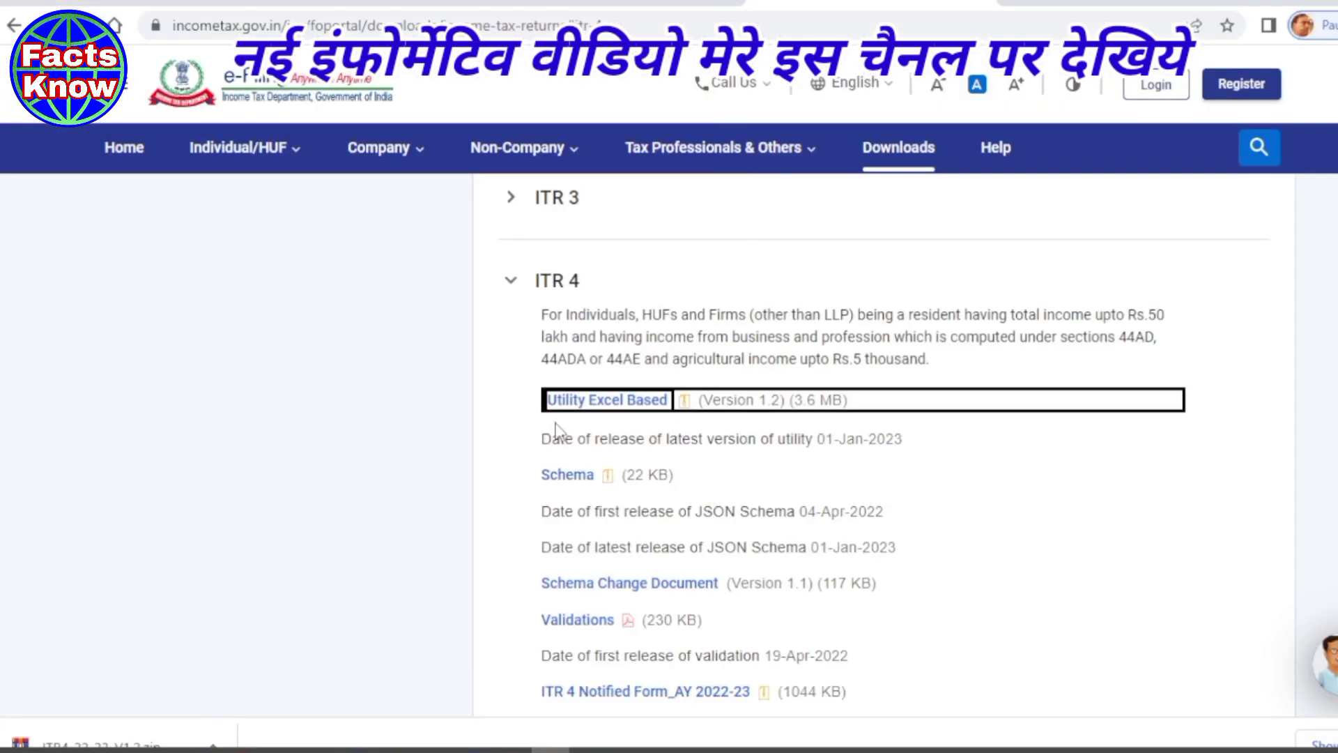
- Return to the portal tab and go to e-File > Income Tax Returns > Download Pre-Filled Data
click(120, 2)
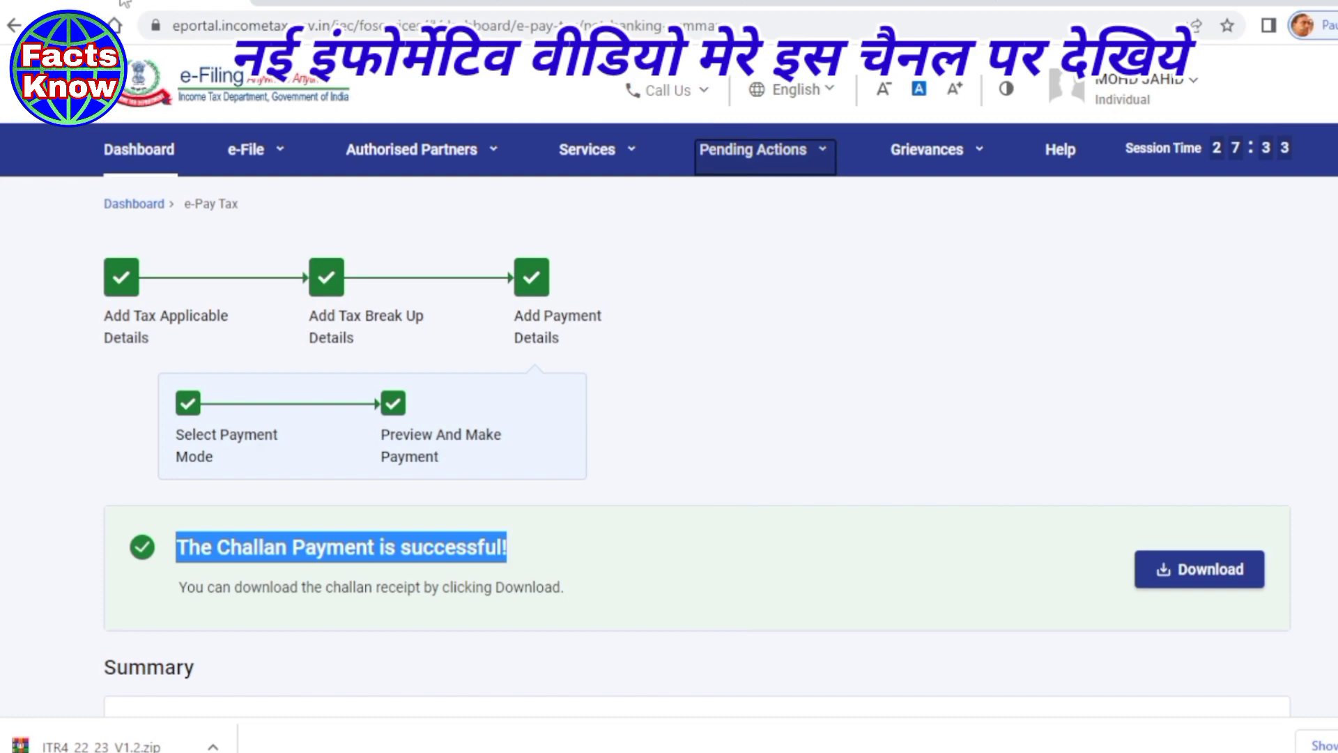
click(998, 255)
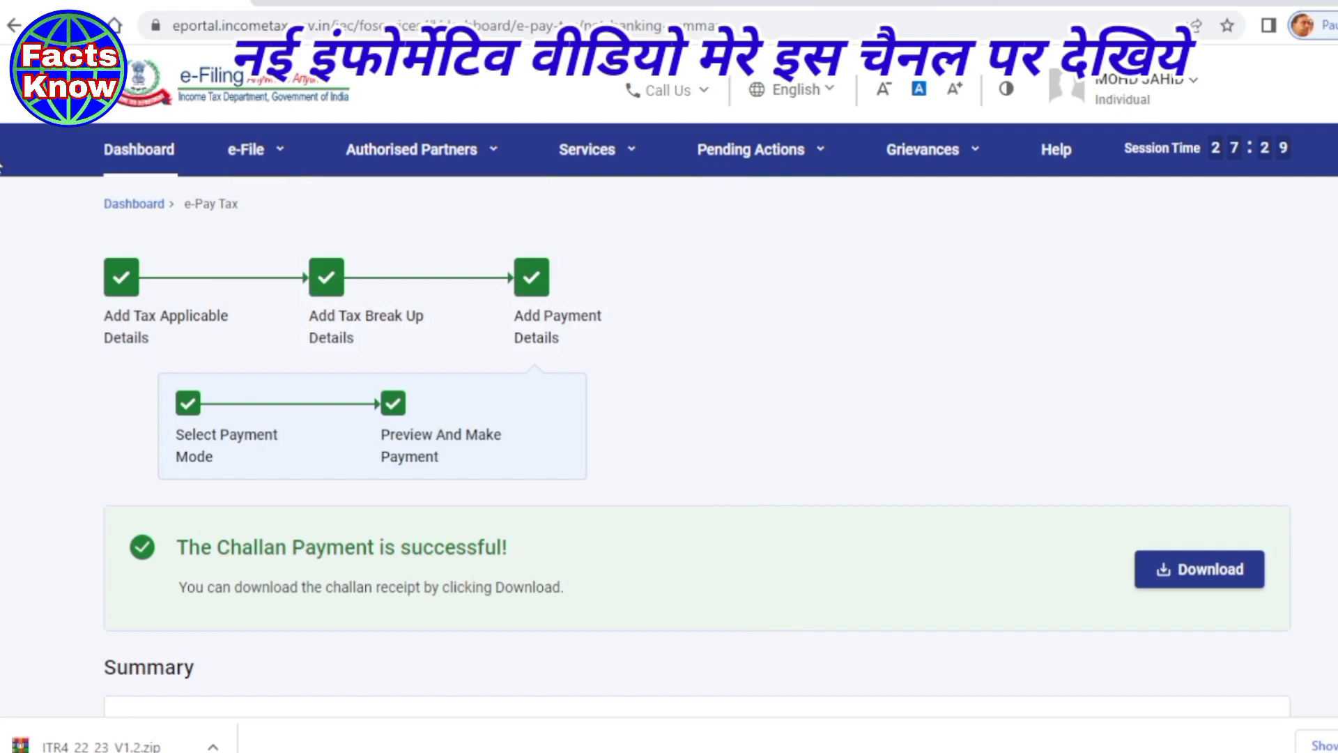
mouse_move(241, 162)
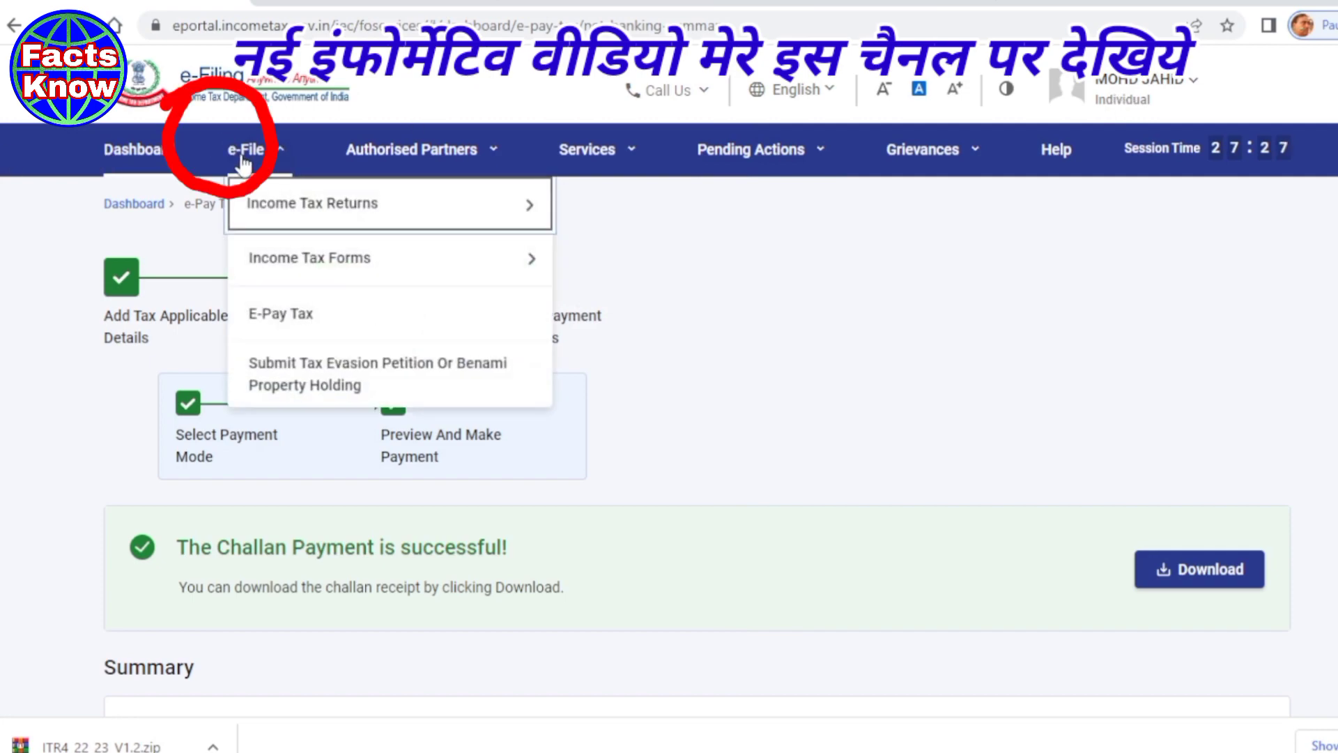
mouse_move(320, 209)
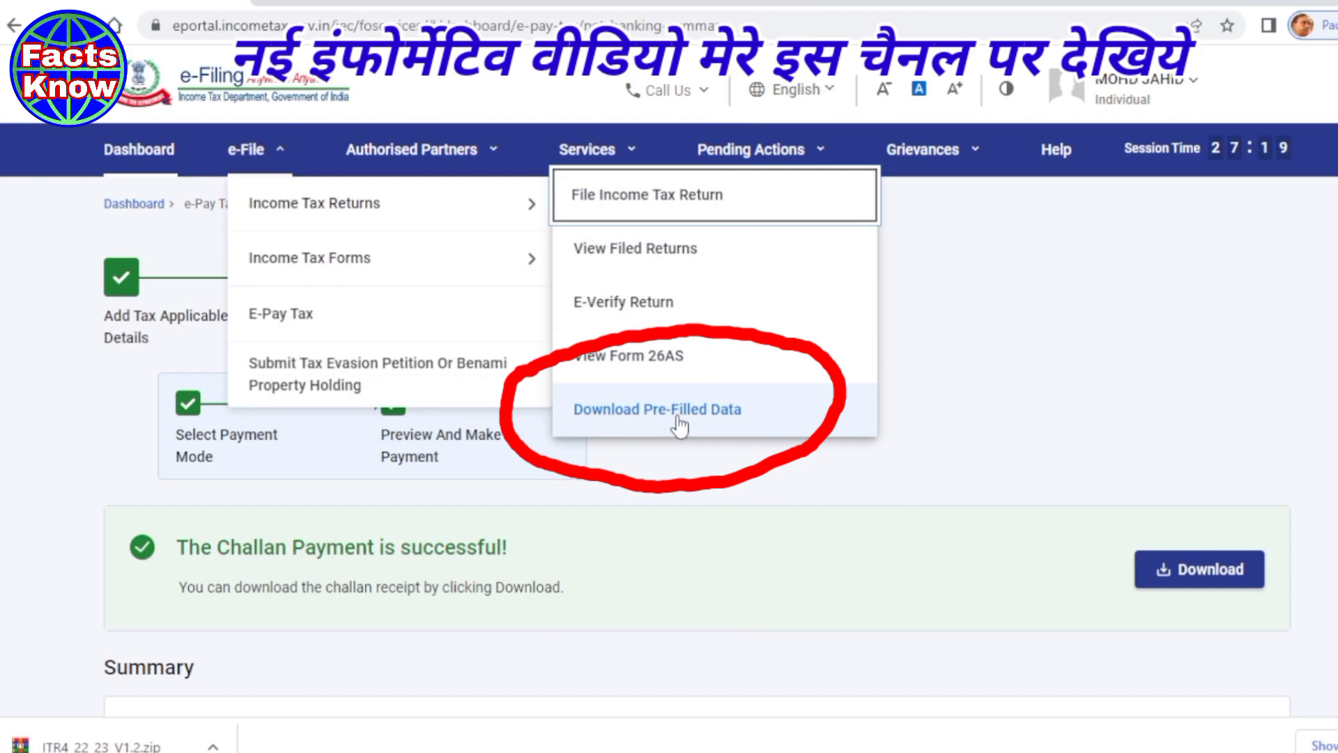
click(638, 426)
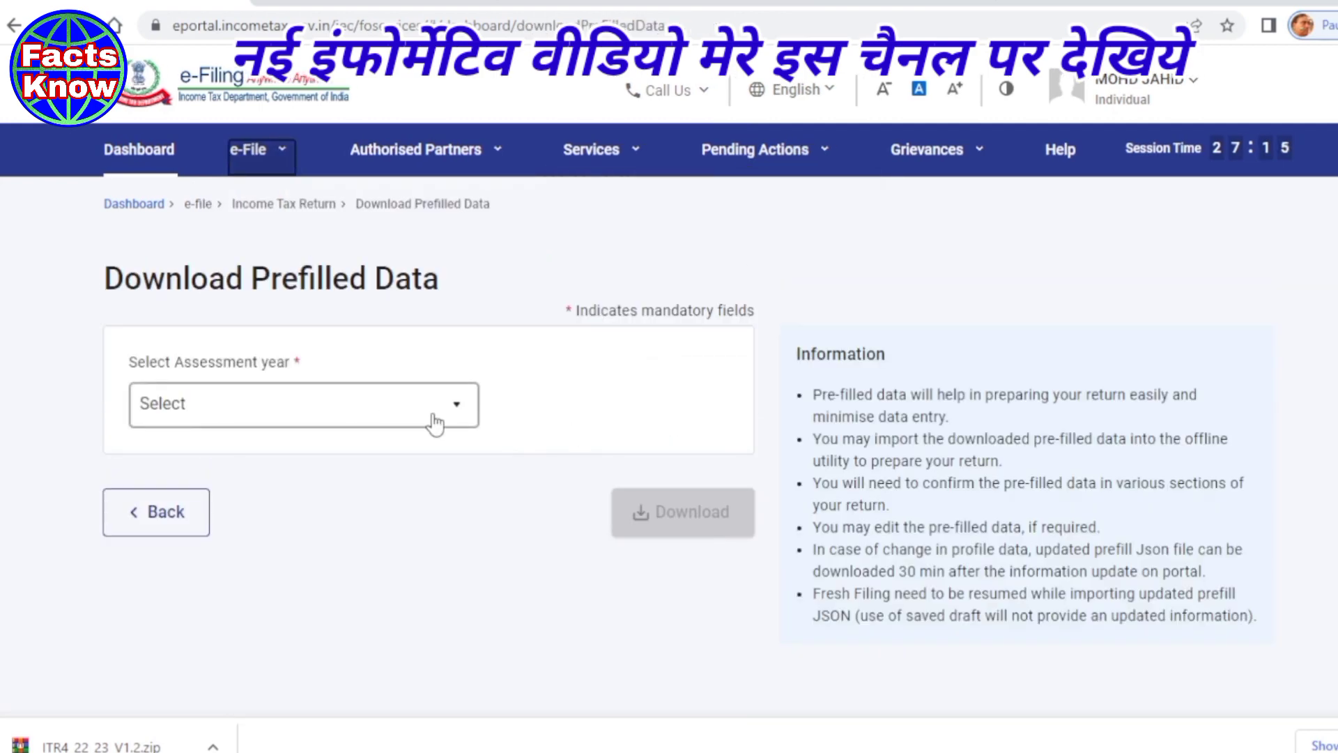
- Download the prefilled data for assessment year 2022-23
click(463, 408)
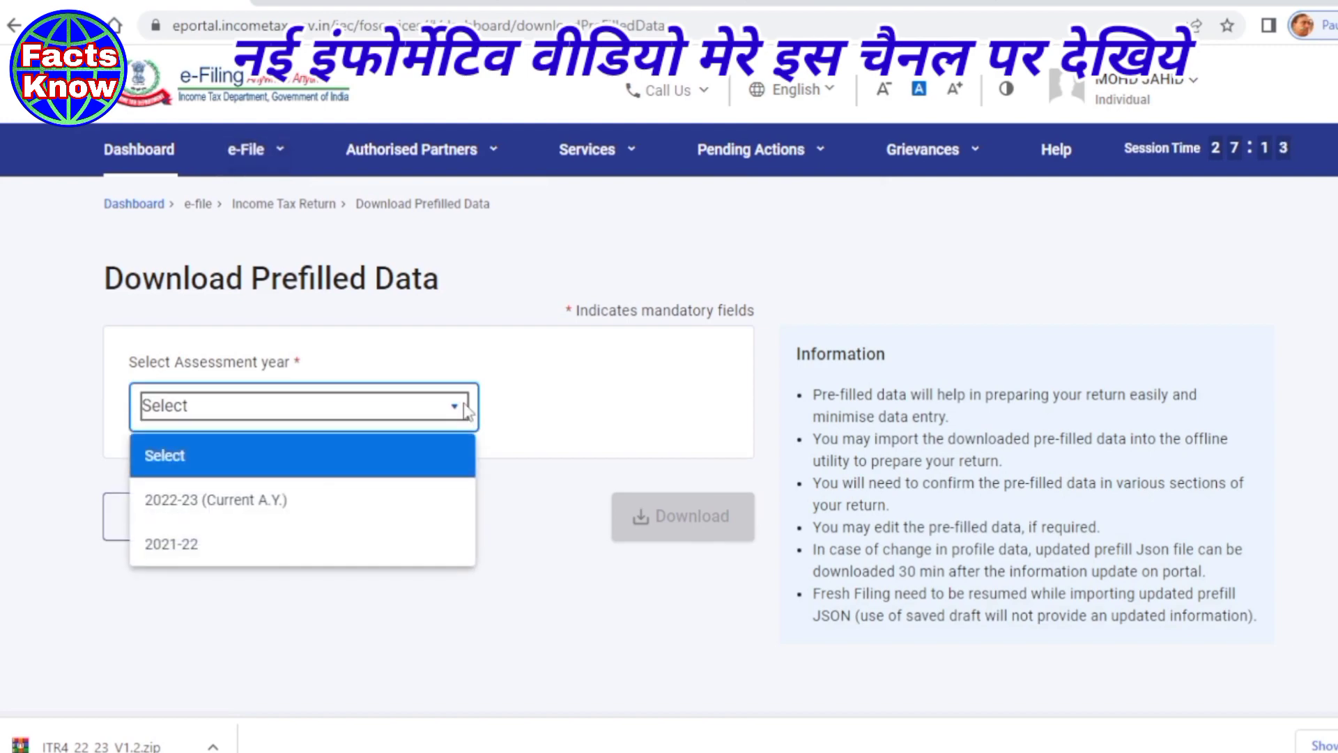
click(235, 502)
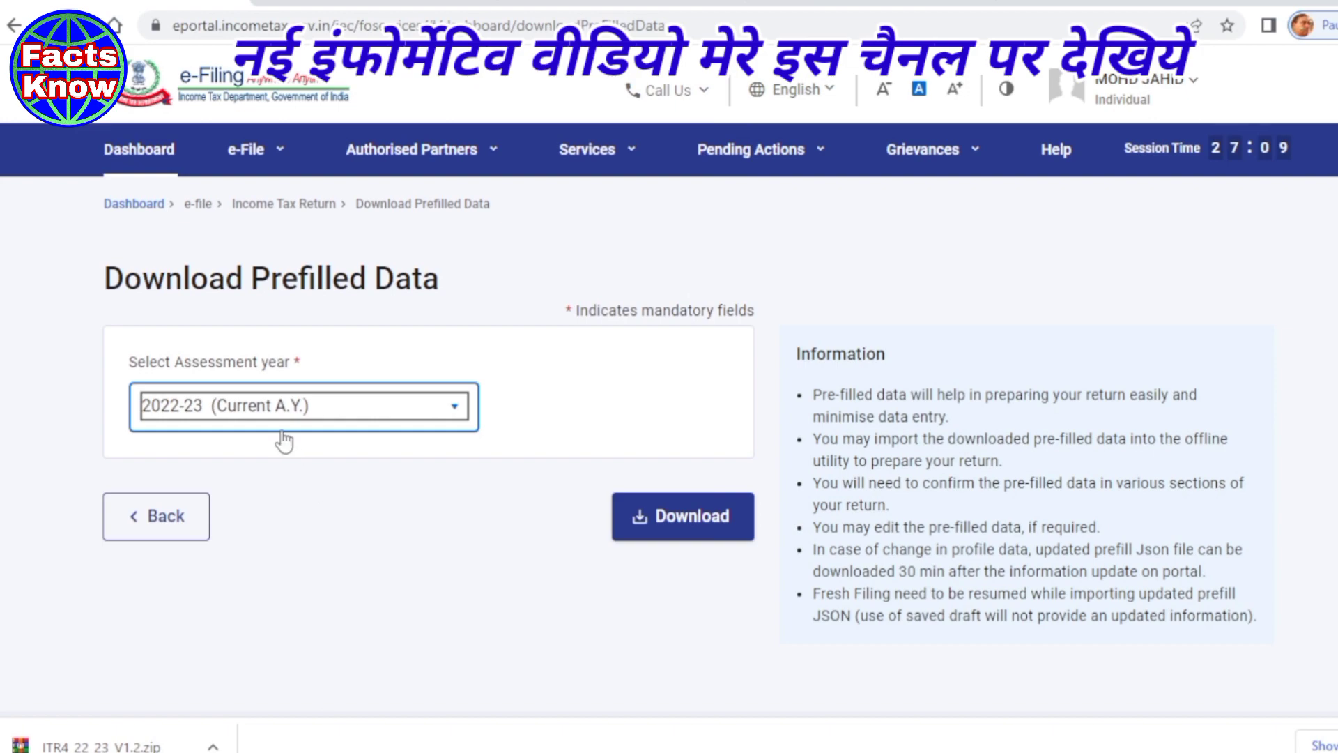
click(305, 483)
click(710, 511)
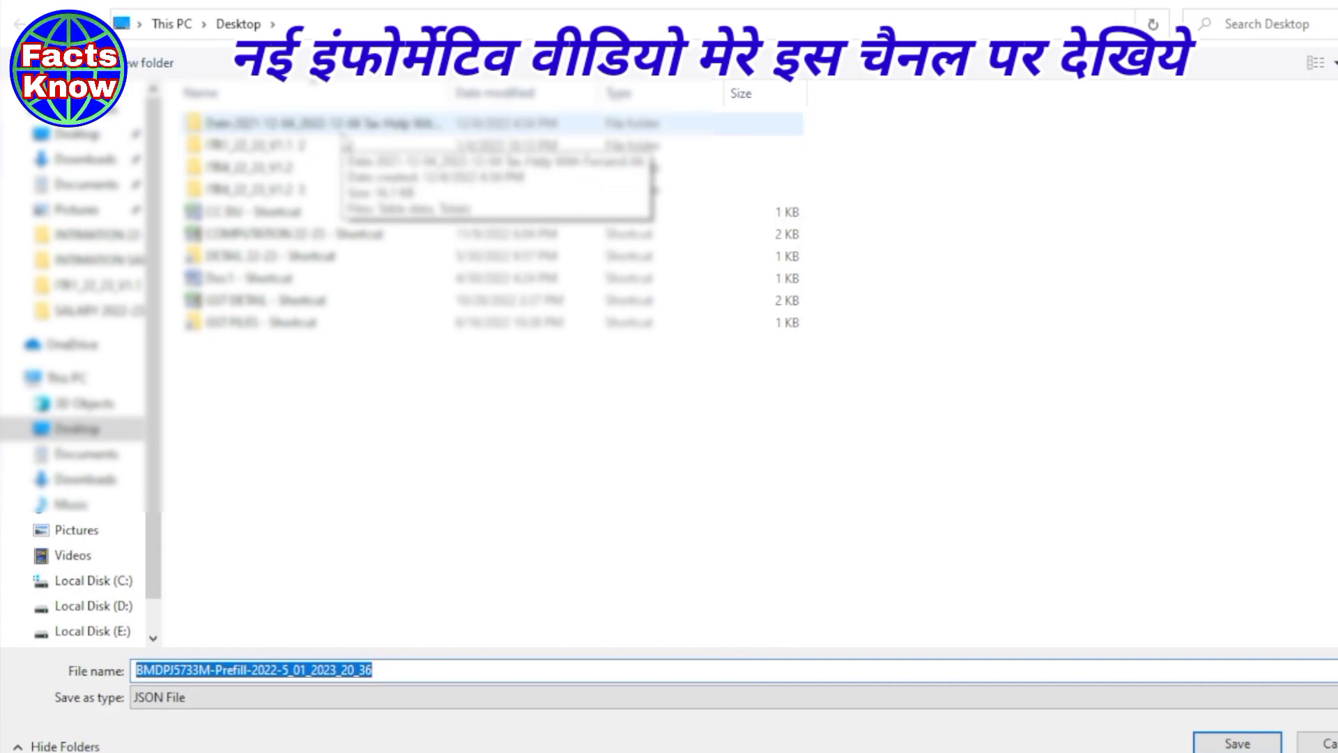
- Save the prefilled JSON into the Desktop's ITR4_22_23_V1.2 folder
click(100, 138)
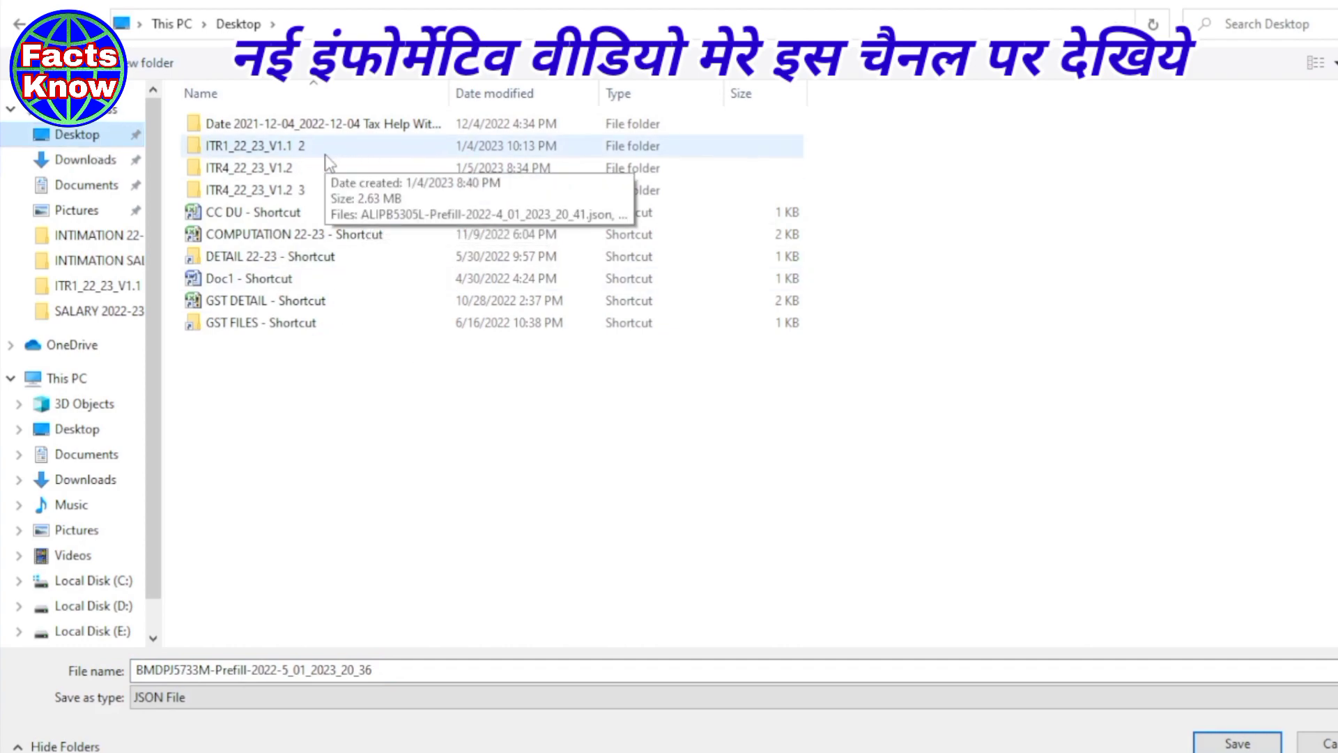
double_click(266, 170)
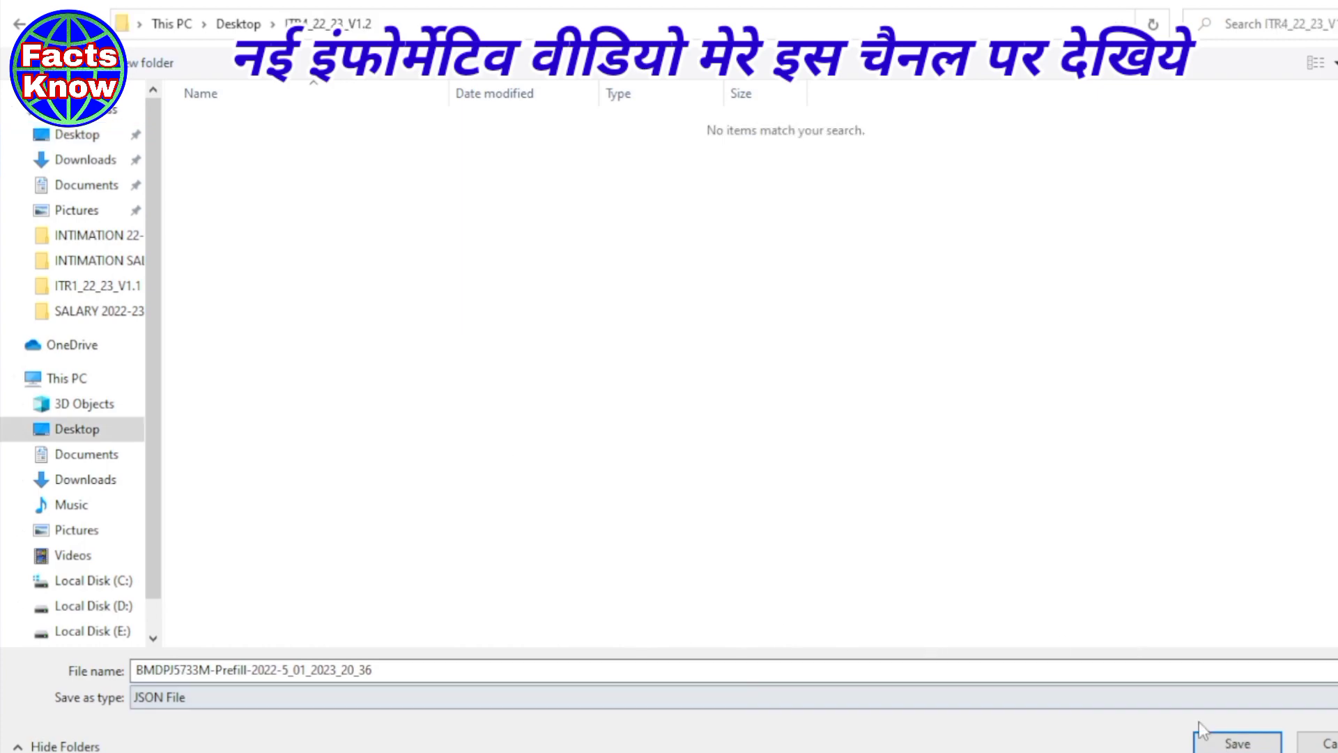
click(1238, 743)
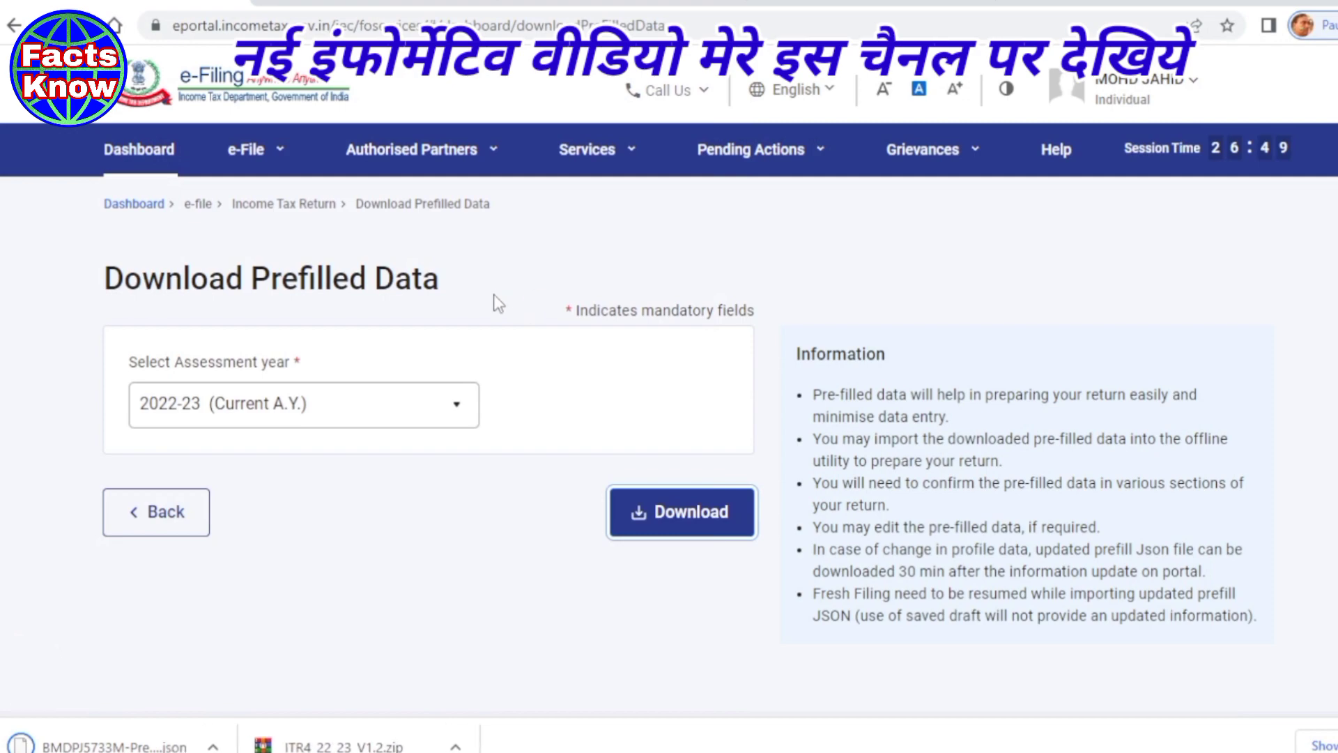
click(211, 745)
- Show the downloaded JSON in its folder and open the ITR4_22_23_V1.2 workbook in Excel
click(237, 676)
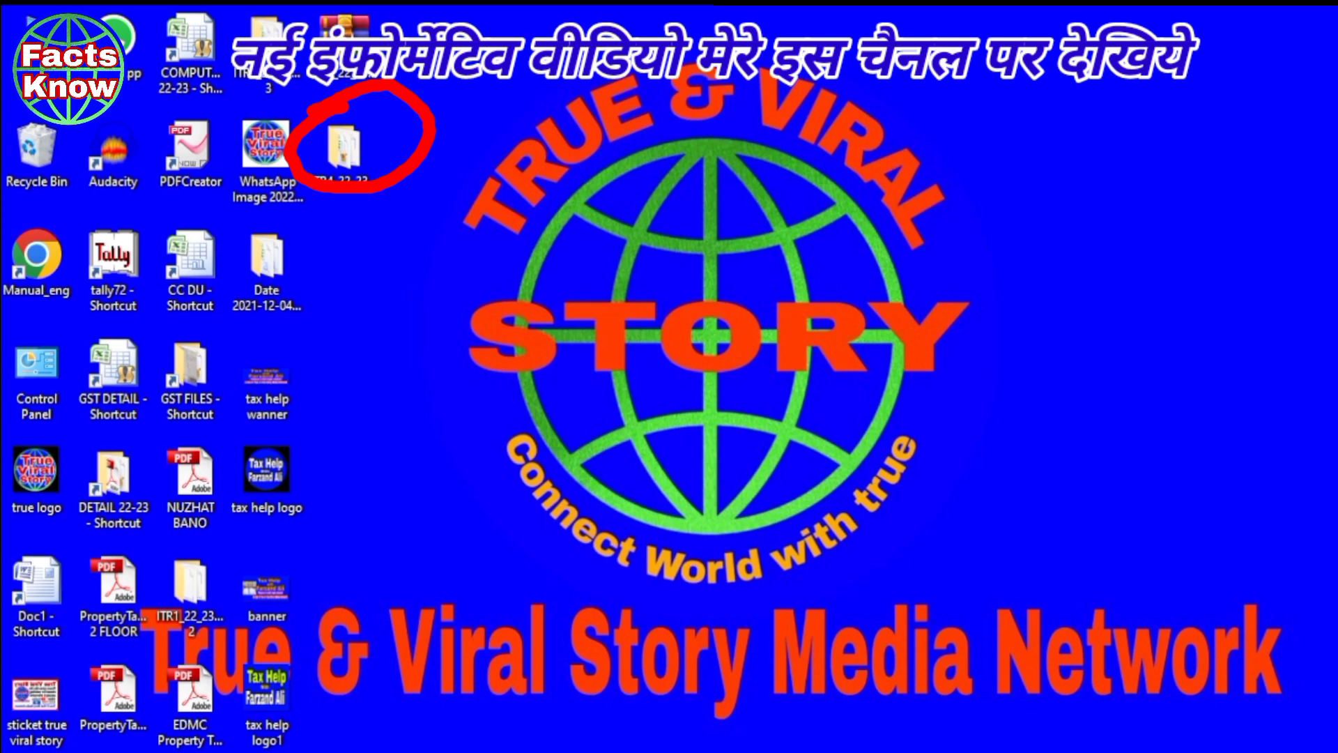
double_click(346, 171)
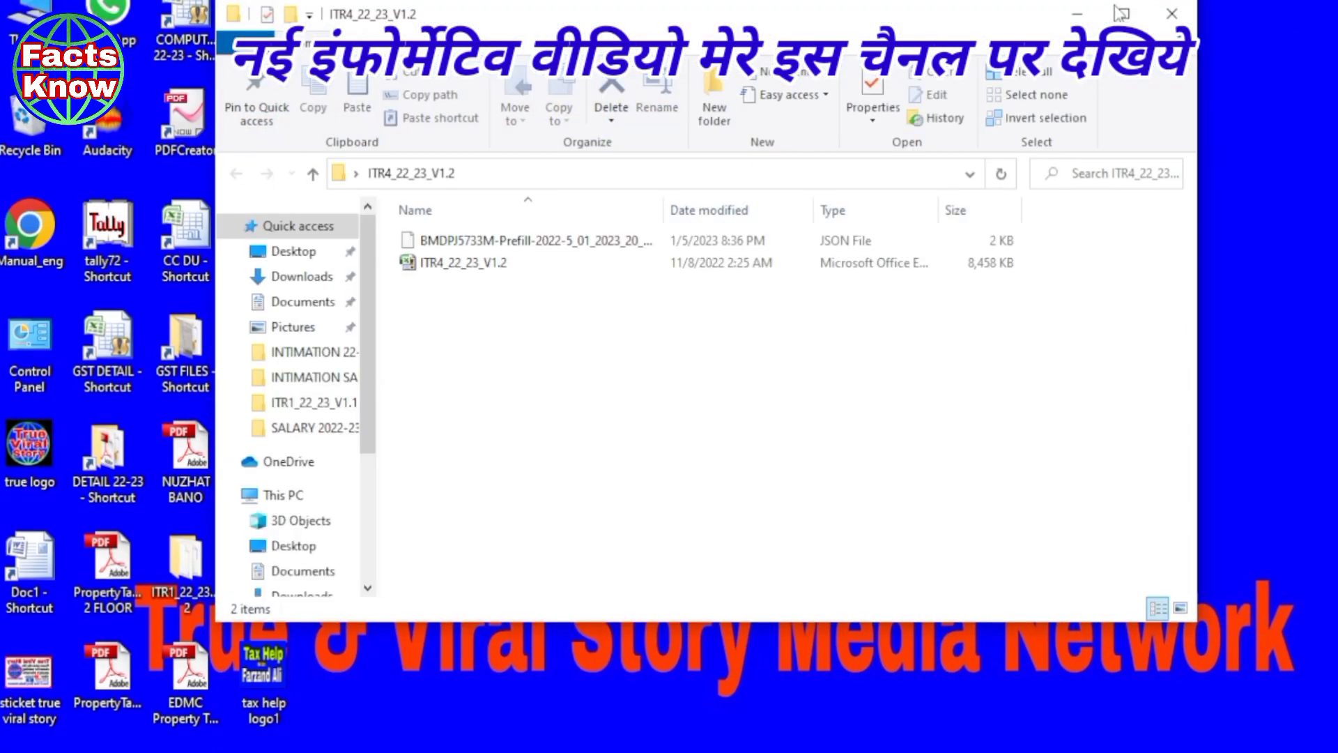
click(1123, 13)
click(199, 234)
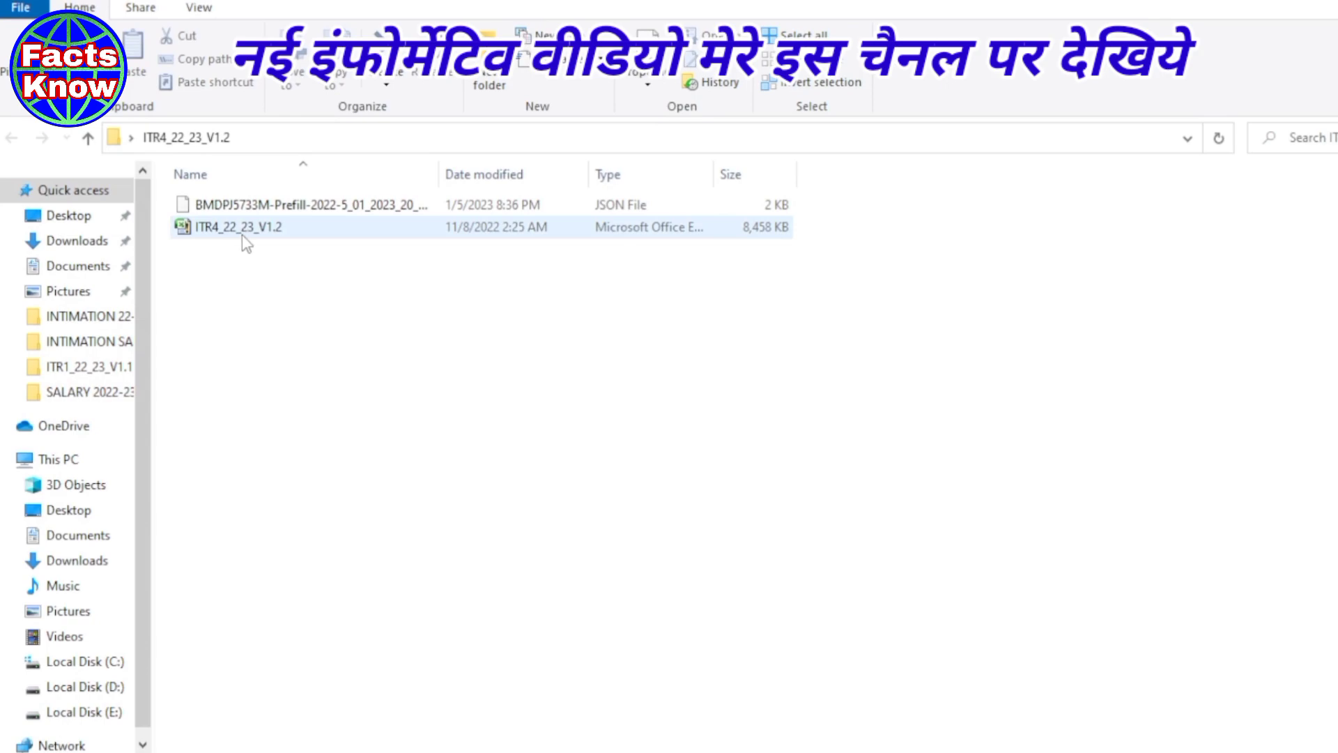
click(223, 228)
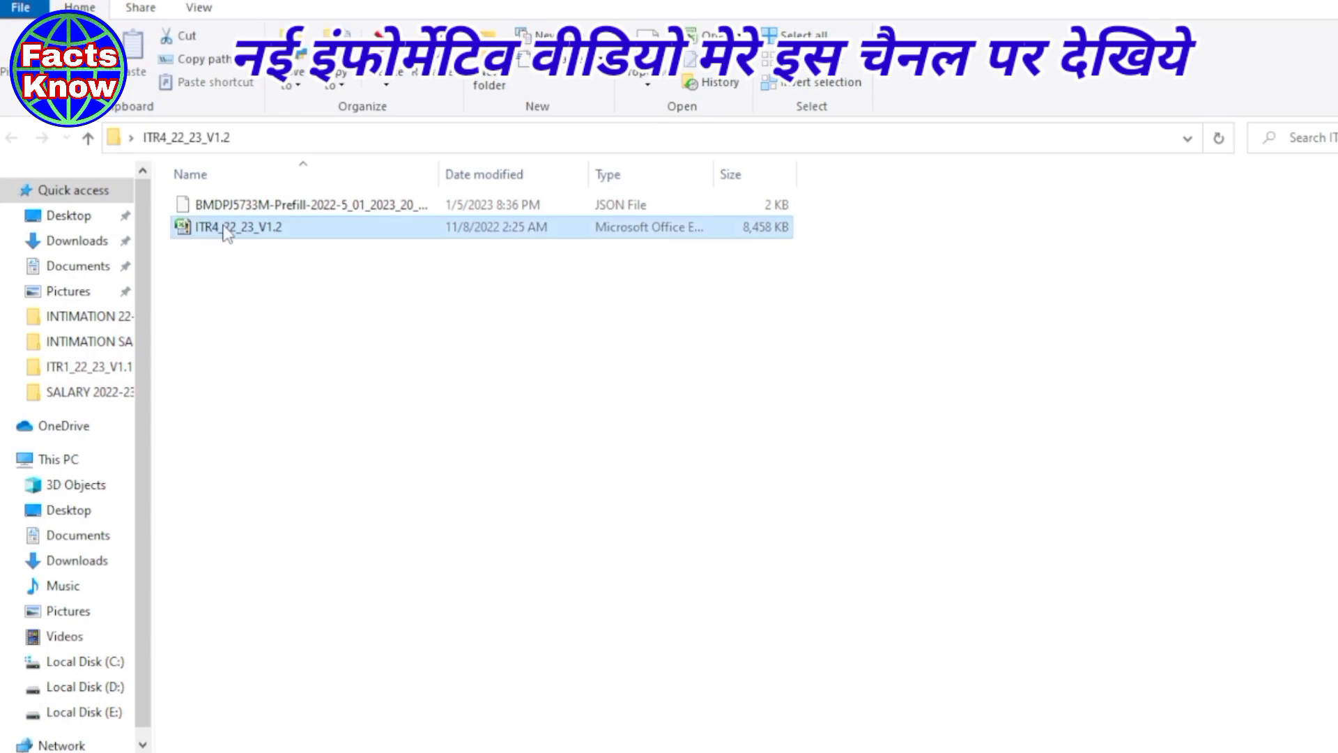
double_click(225, 230)
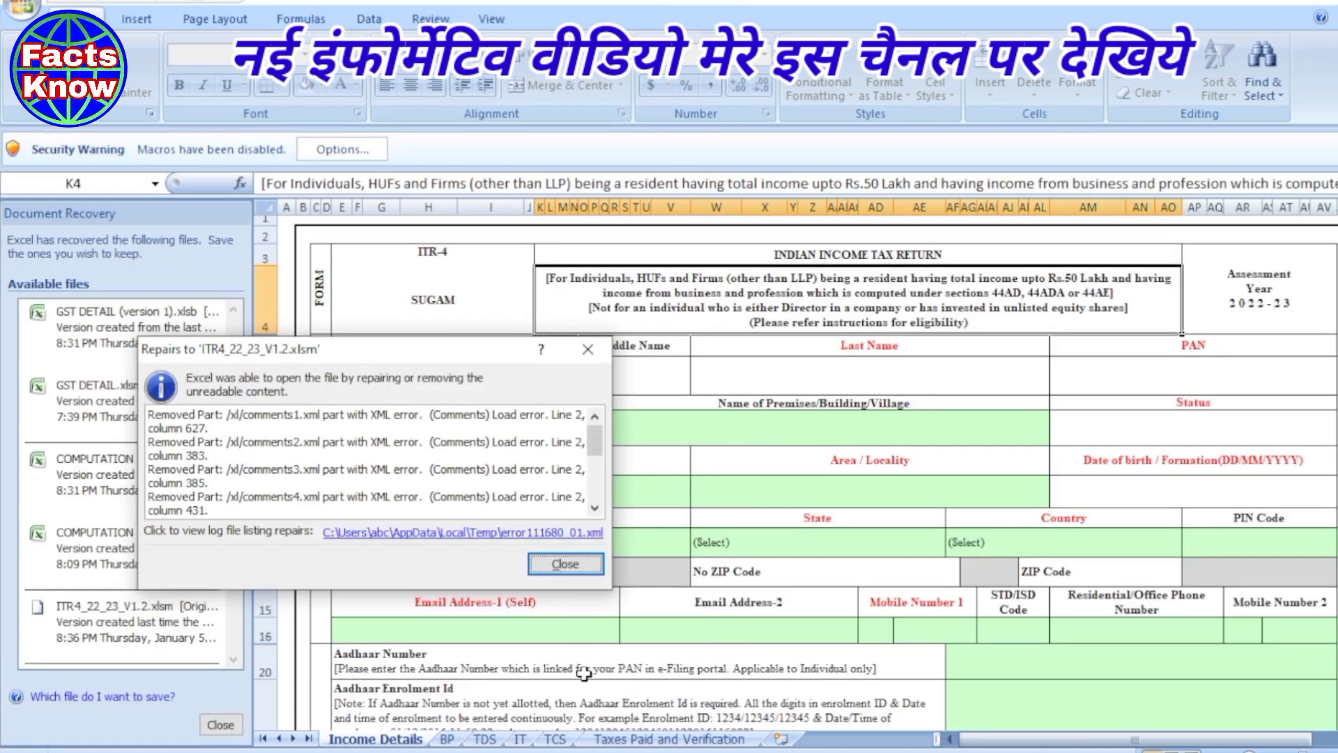
- Dismiss the repair report and discard the Document Recovery files
click(567, 565)
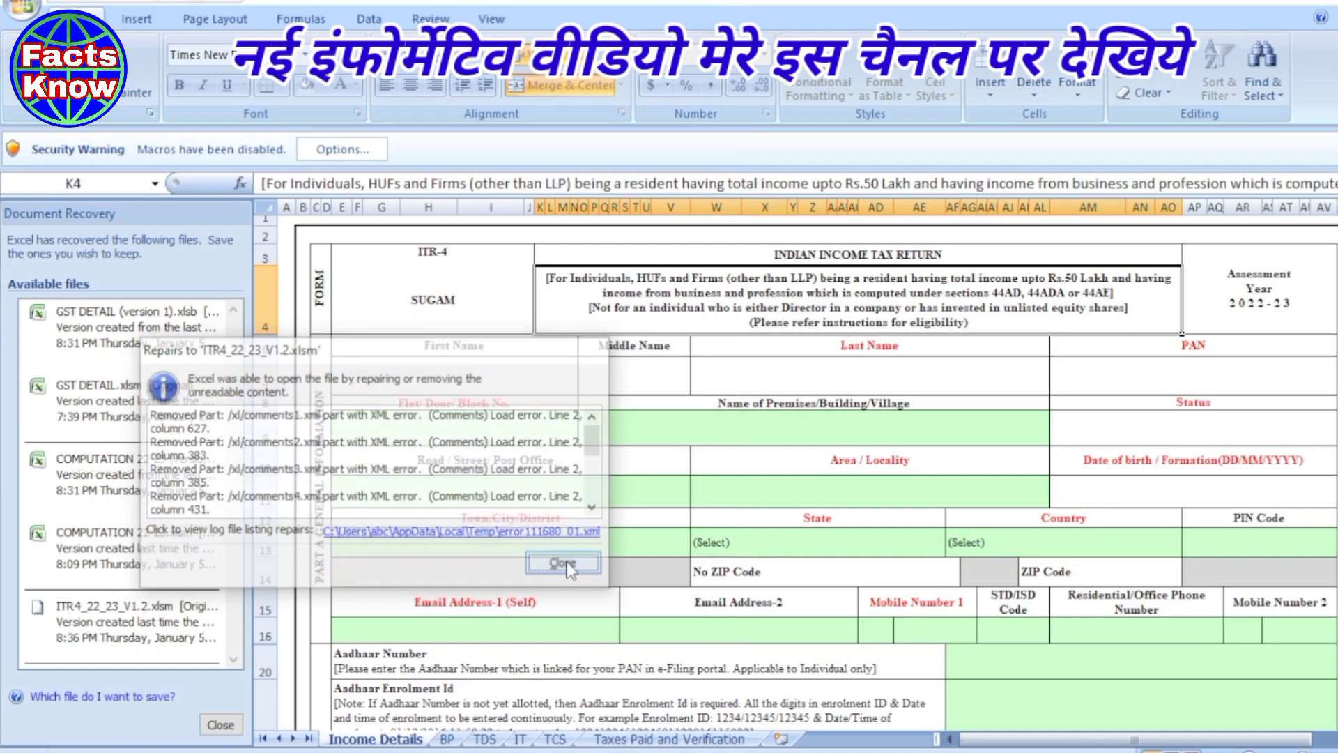
click(234, 726)
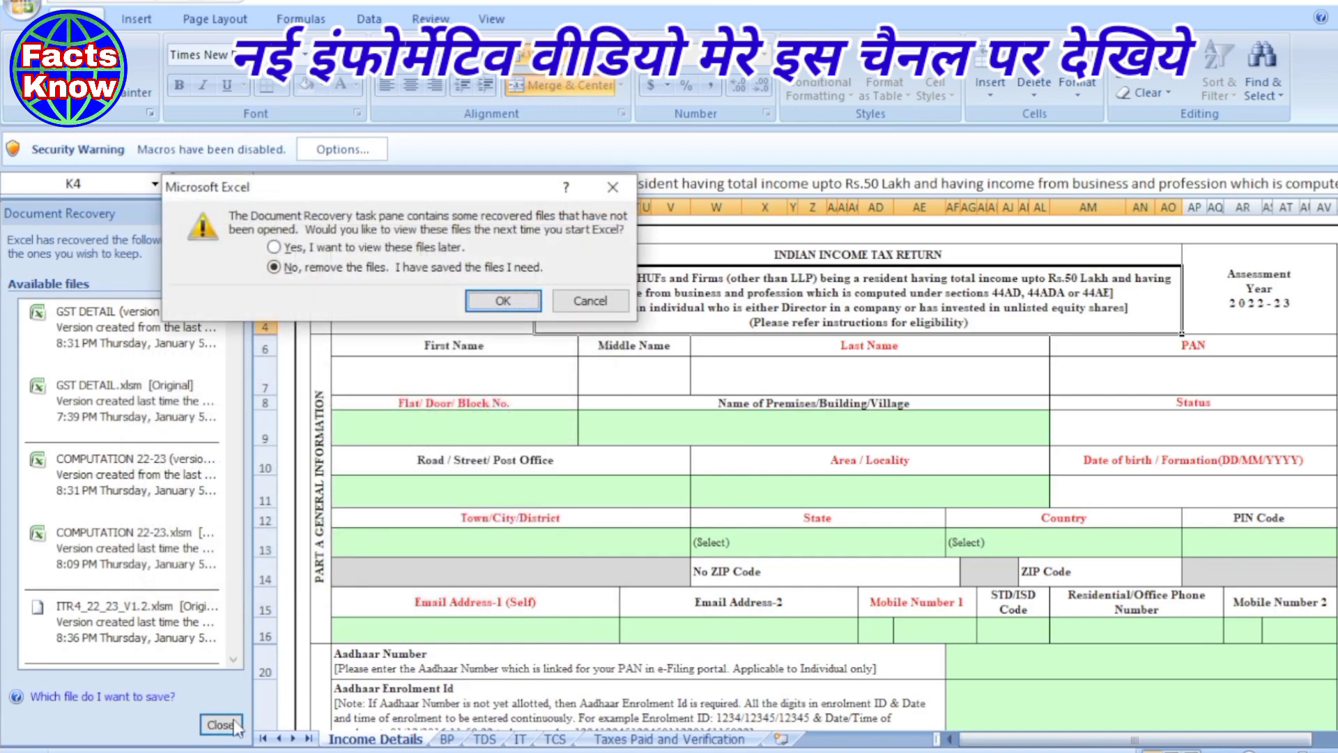
click(487, 300)
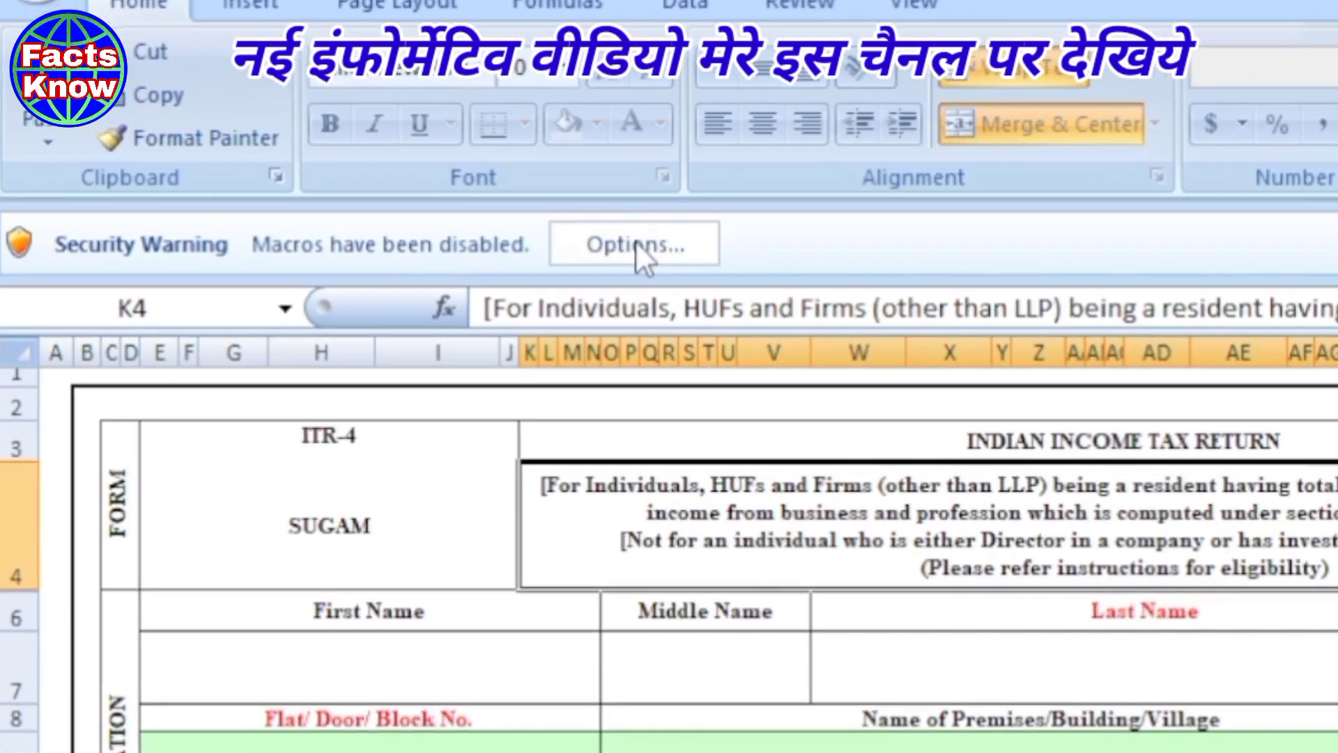
- Enable the workbook's macros through the Security Warning options
click(636, 245)
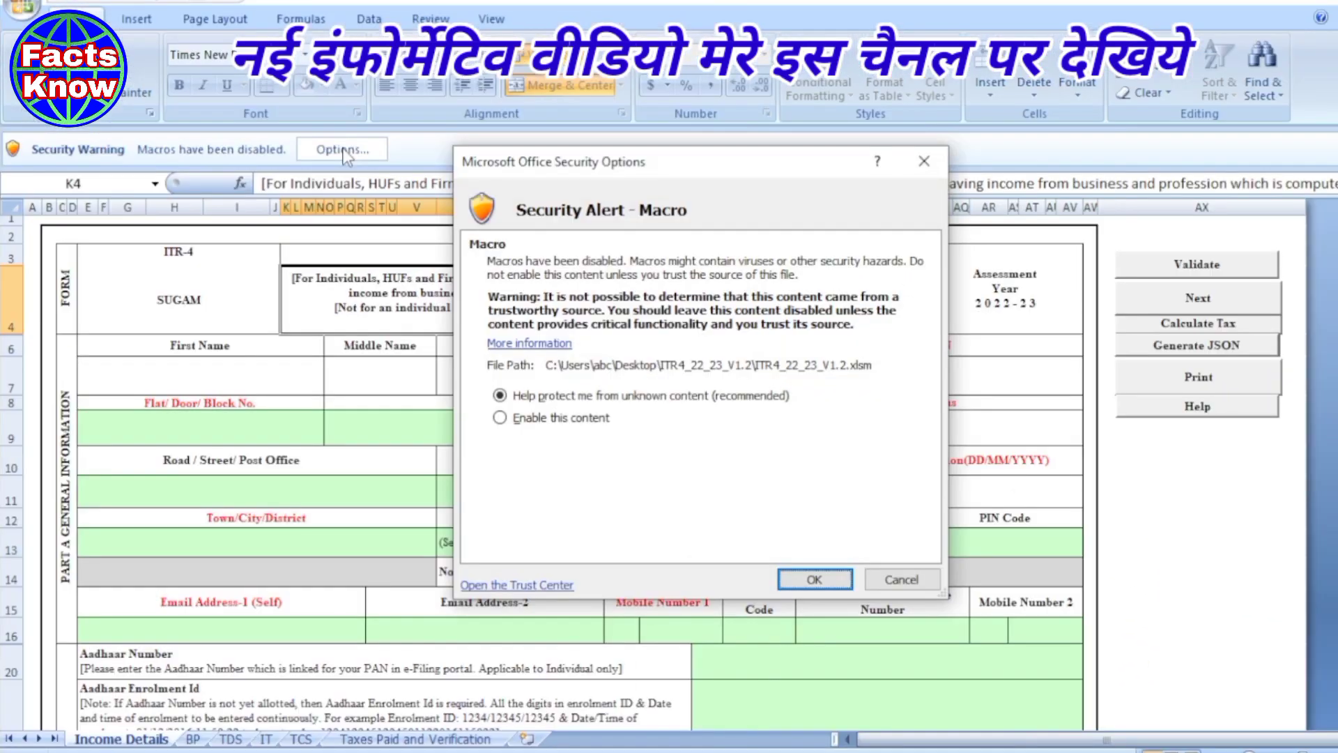
click(501, 418)
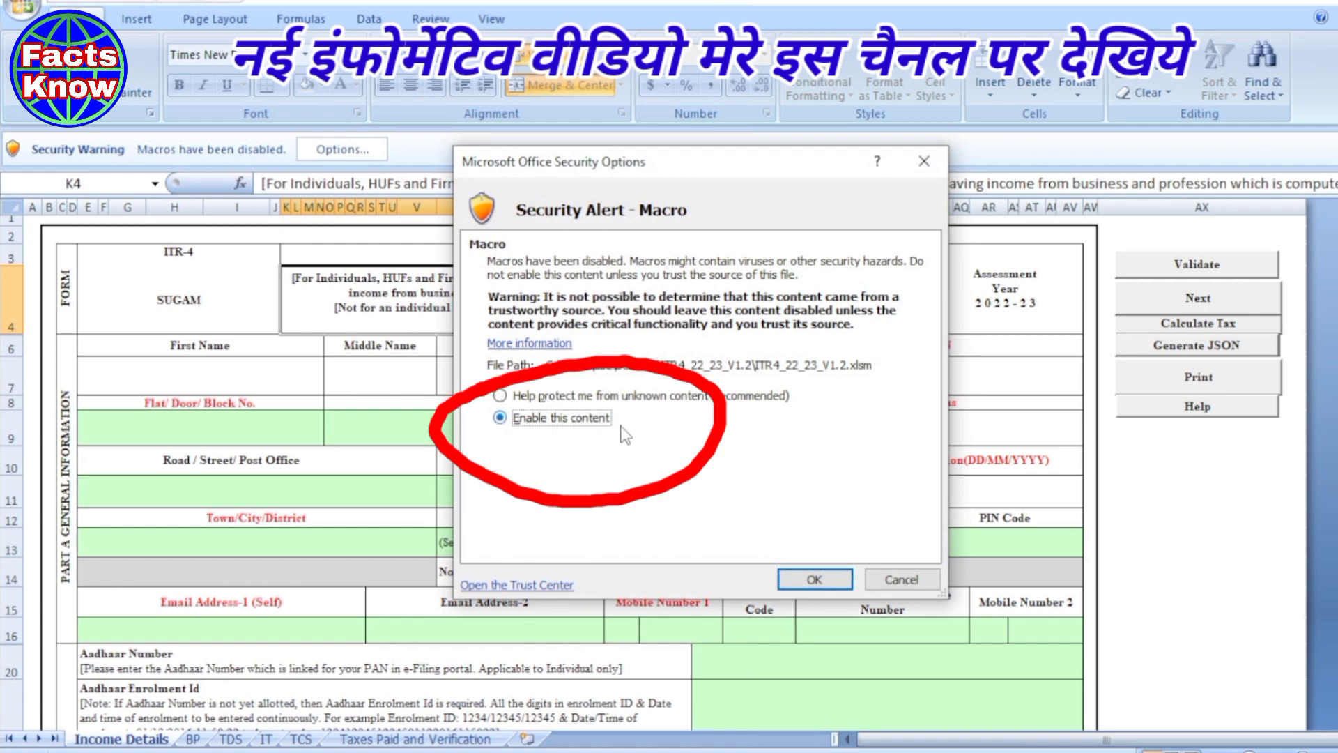
click(813, 578)
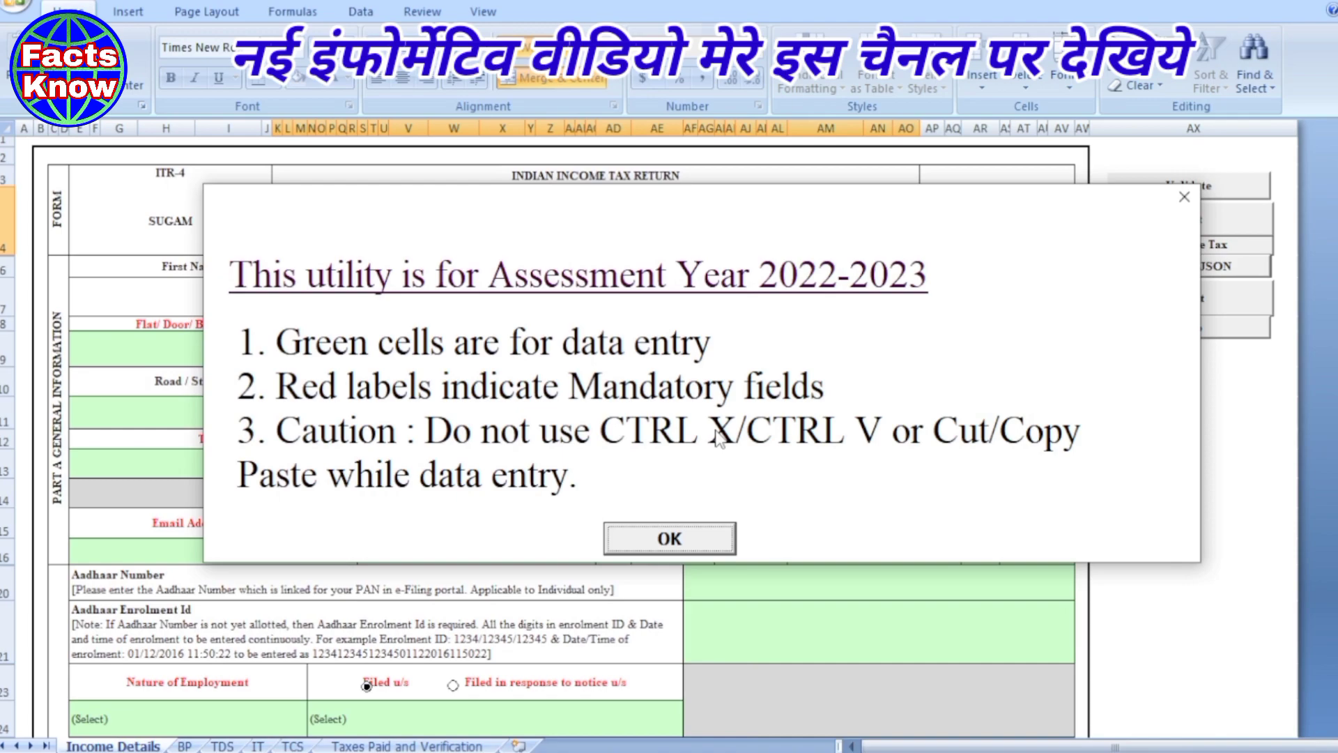
- Use Import Prefill to load the JSON from Desktop\ITR4_22_23_V1.2 into the ITR-4 form
click(702, 542)
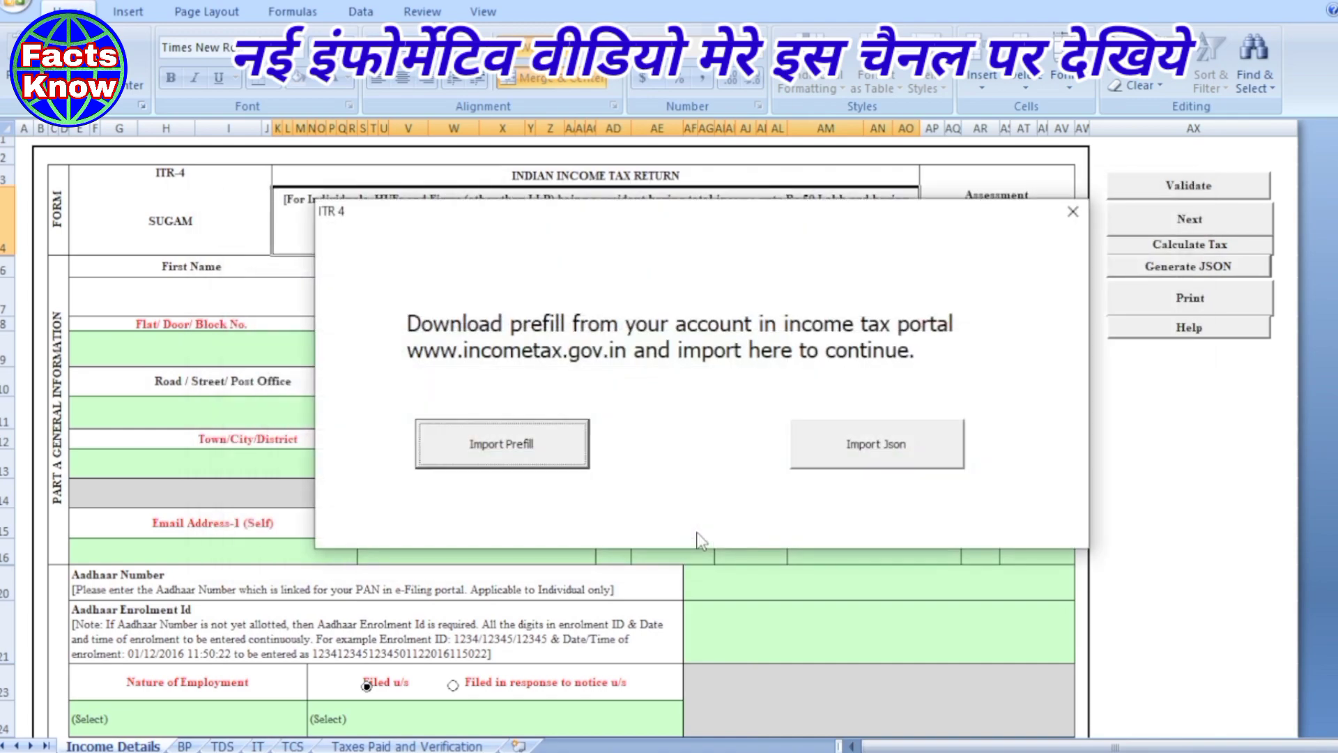
click(491, 453)
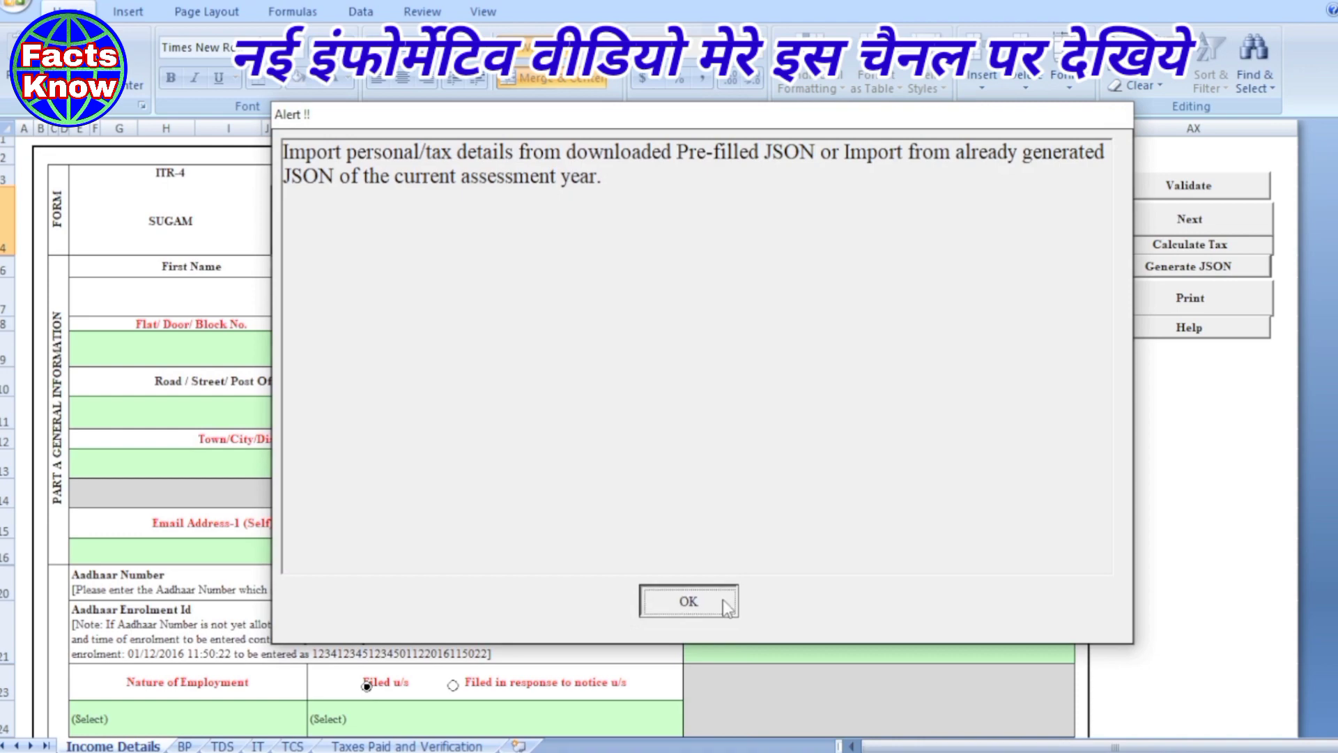
click(723, 600)
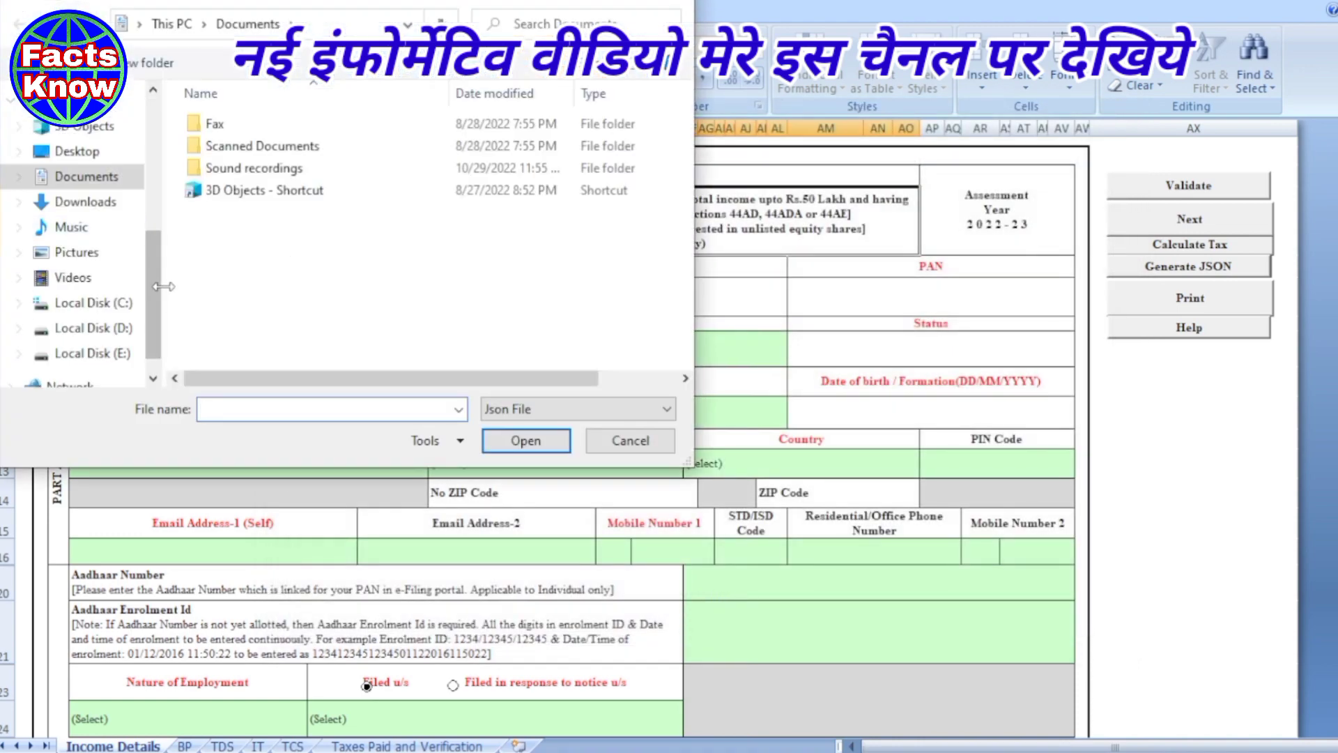
click(80, 153)
double_click(262, 168)
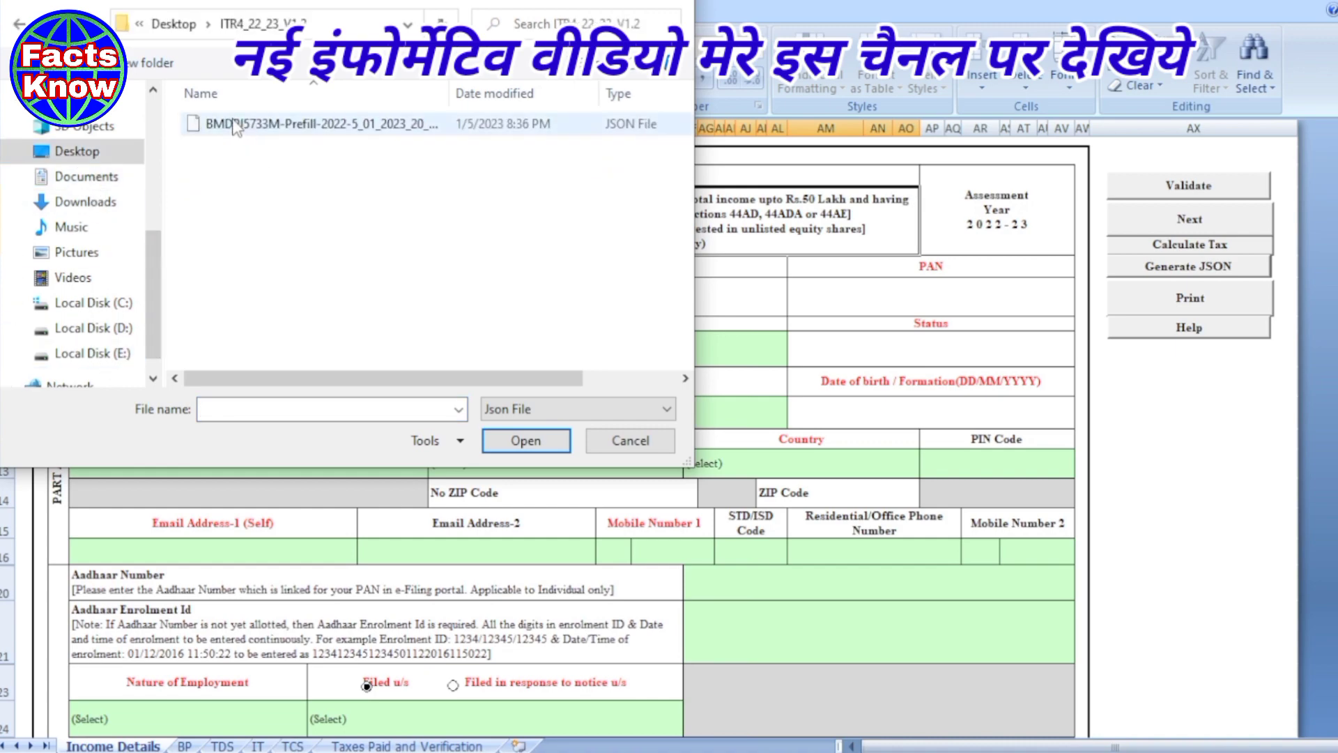
click(233, 125)
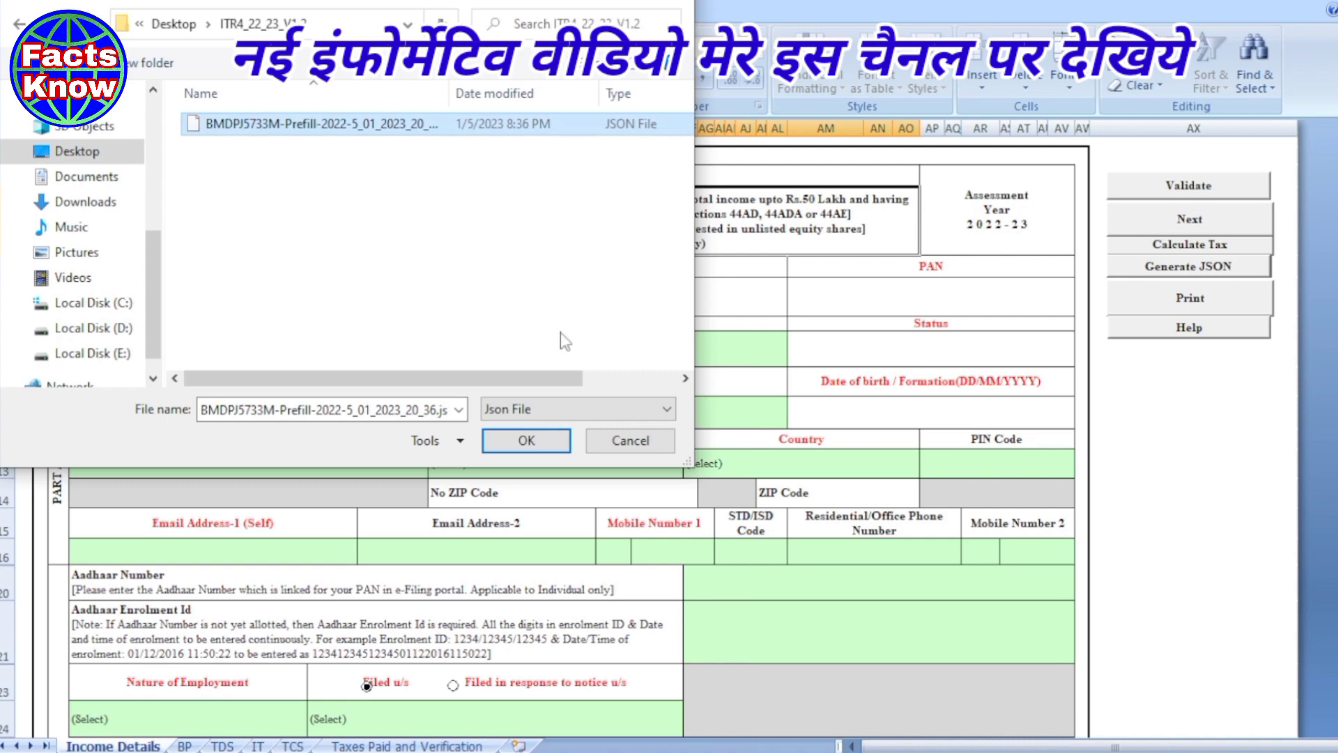
click(509, 443)
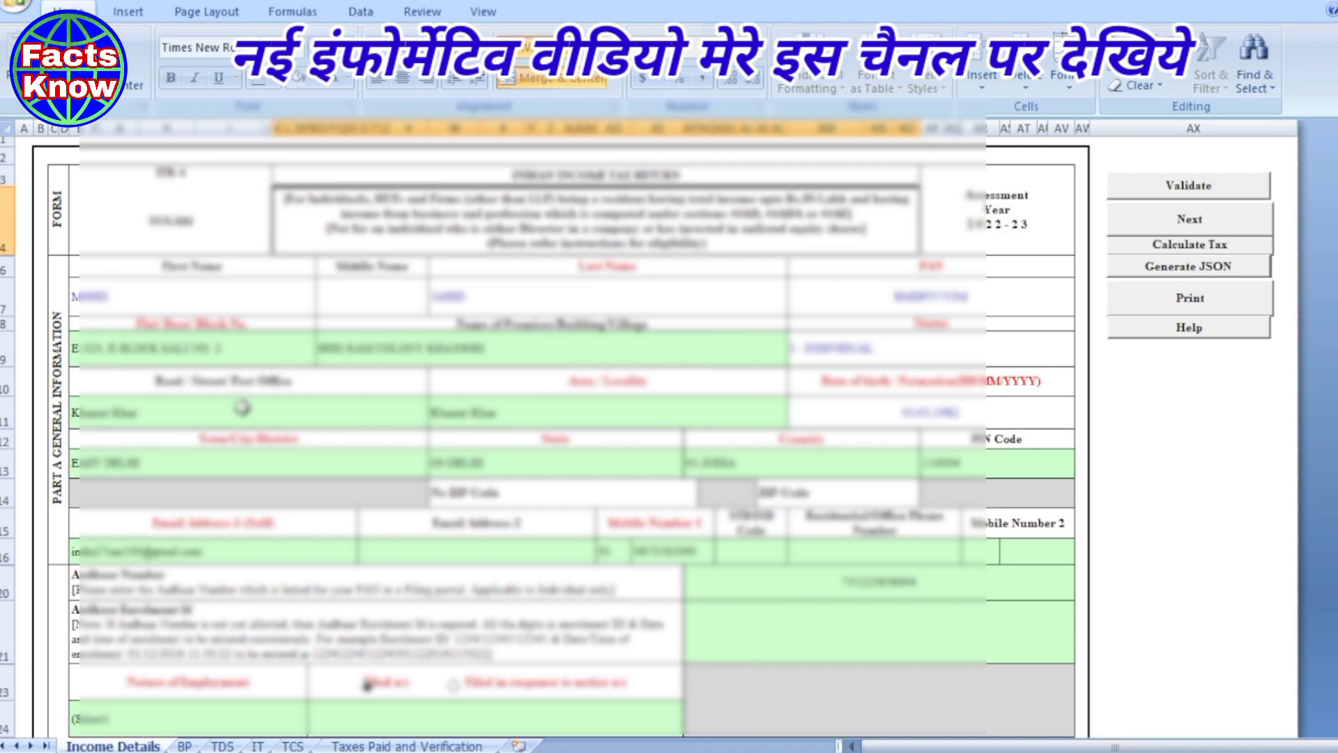
scroll(393, 403, down, 3)
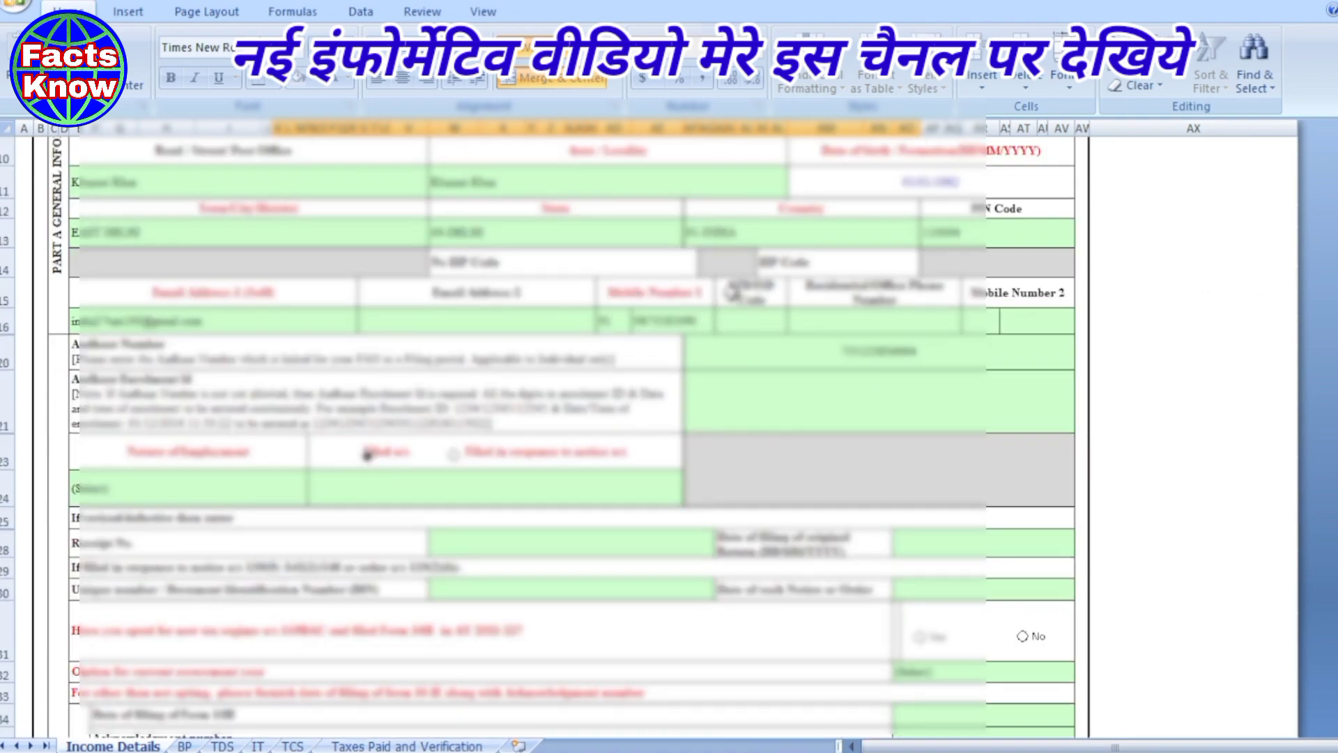
click(102, 321)
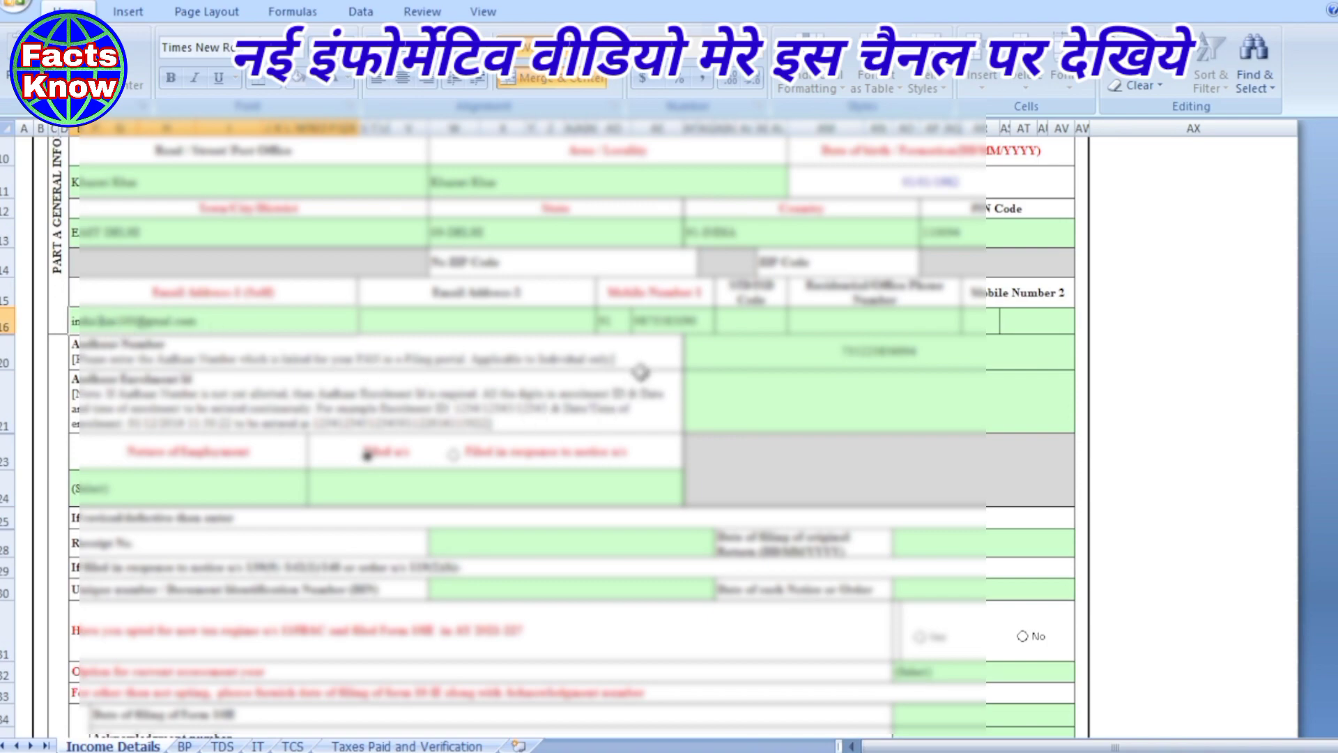
click(633, 394)
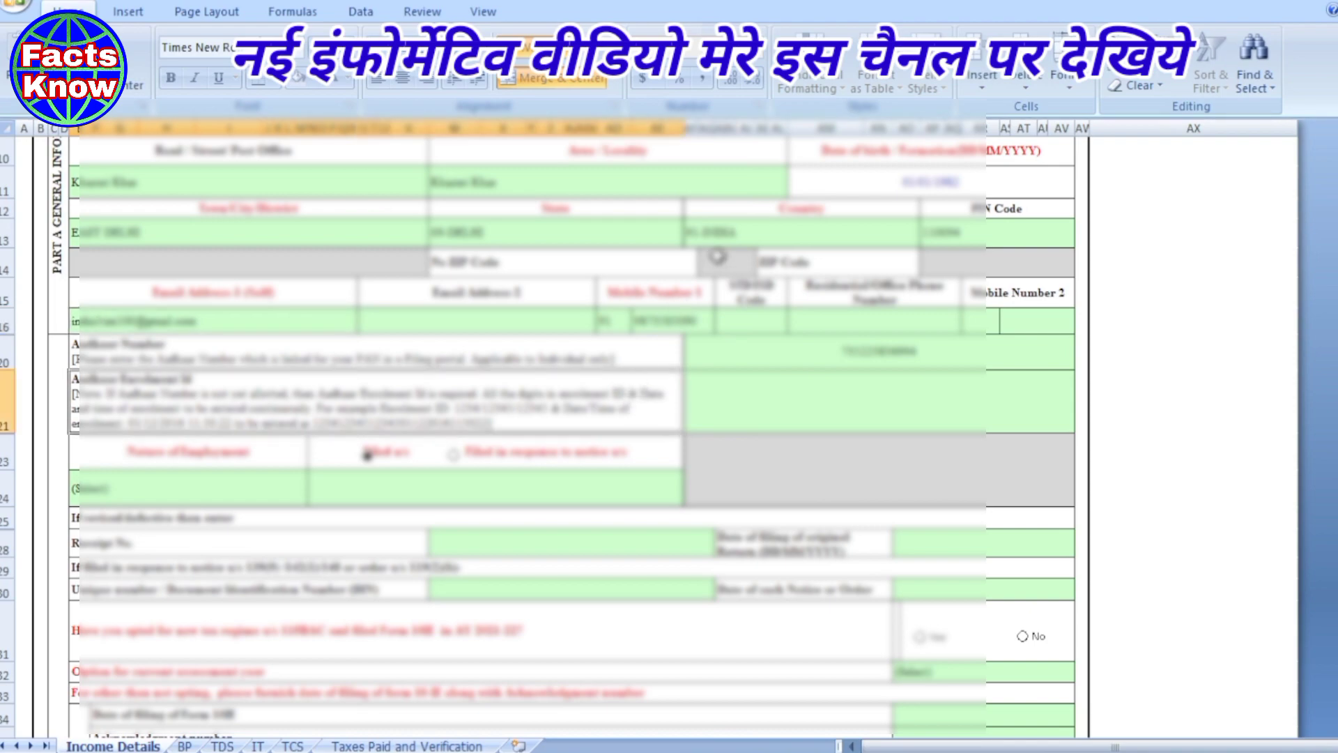
scroll(728, 323, down, 1)
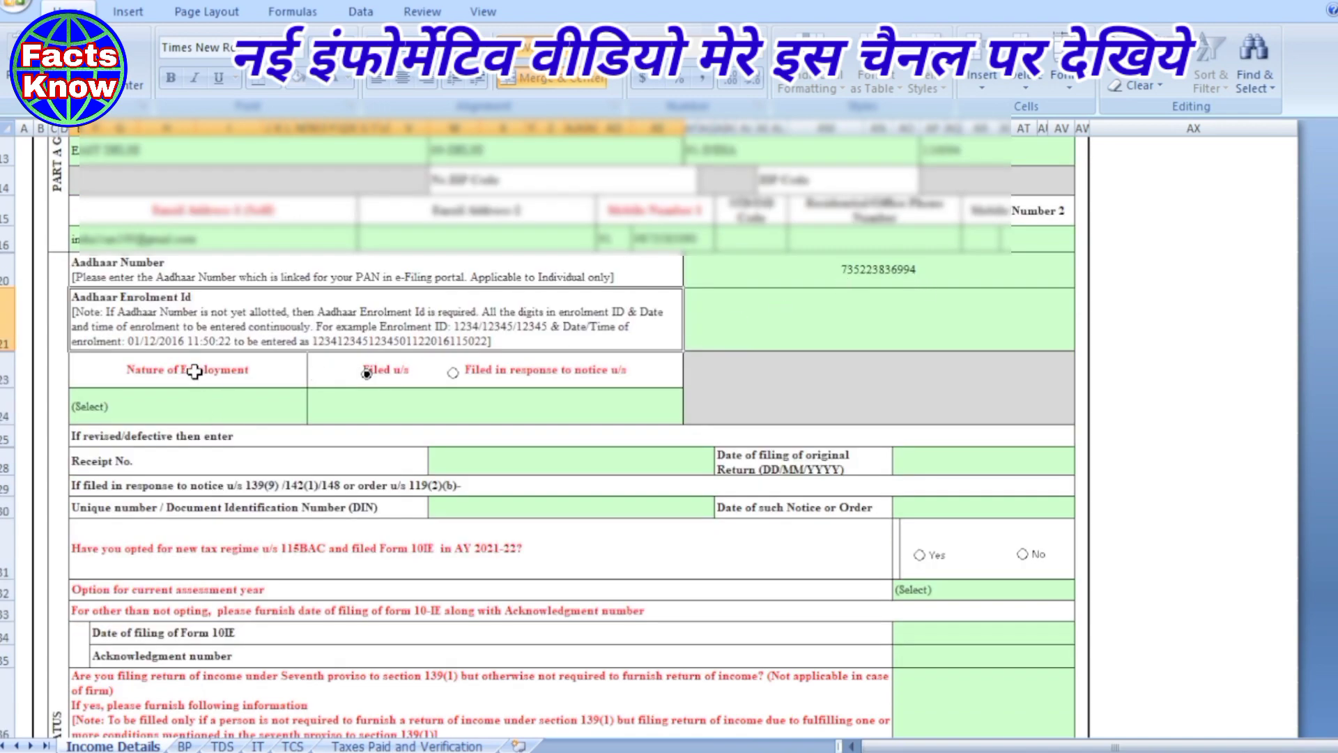
- Set Nature of Employment to Others
click(228, 403)
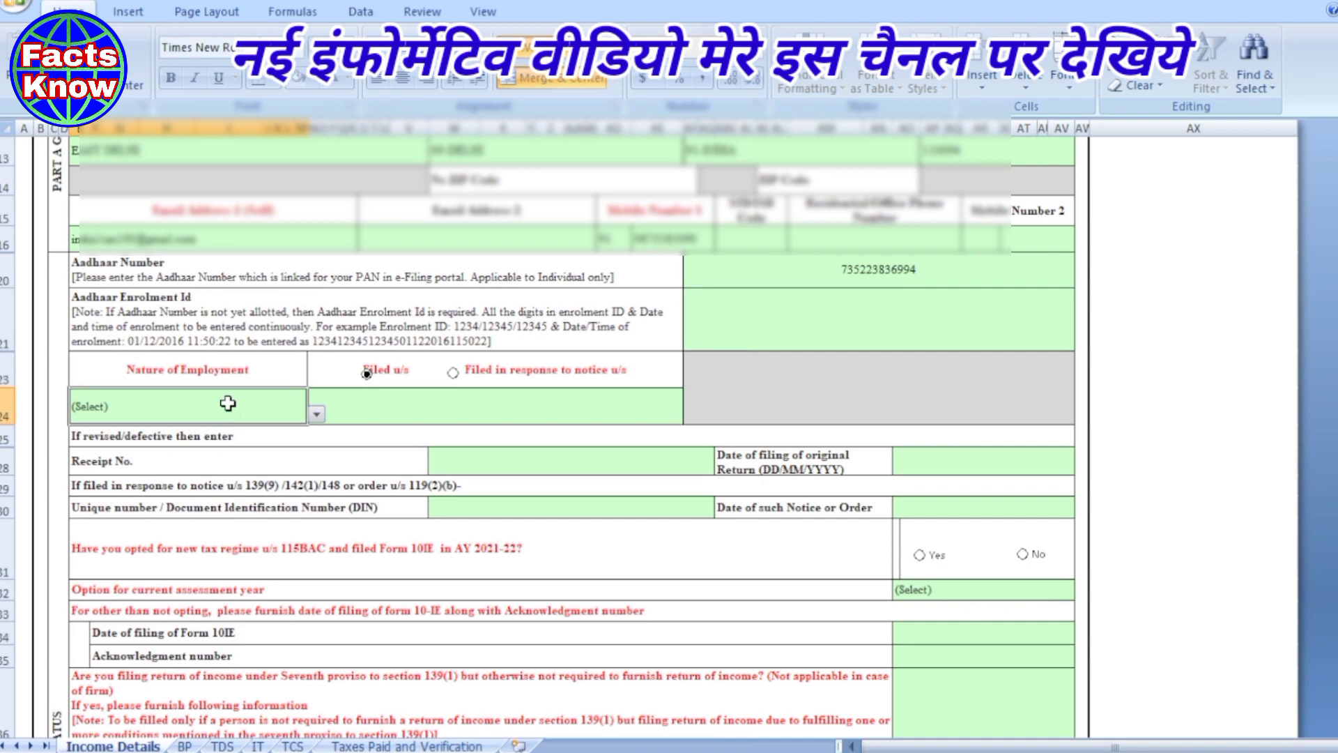
click(317, 415)
drag(322, 469, 321, 497)
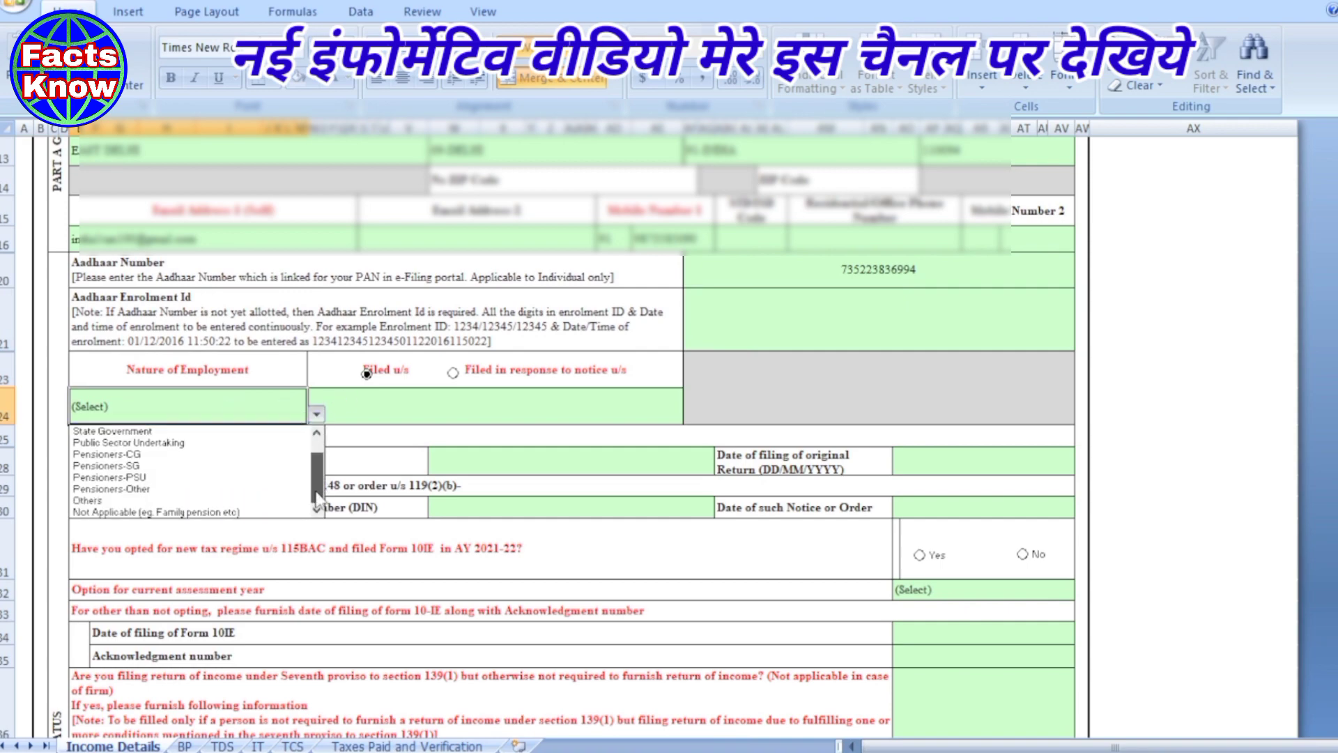
click(98, 500)
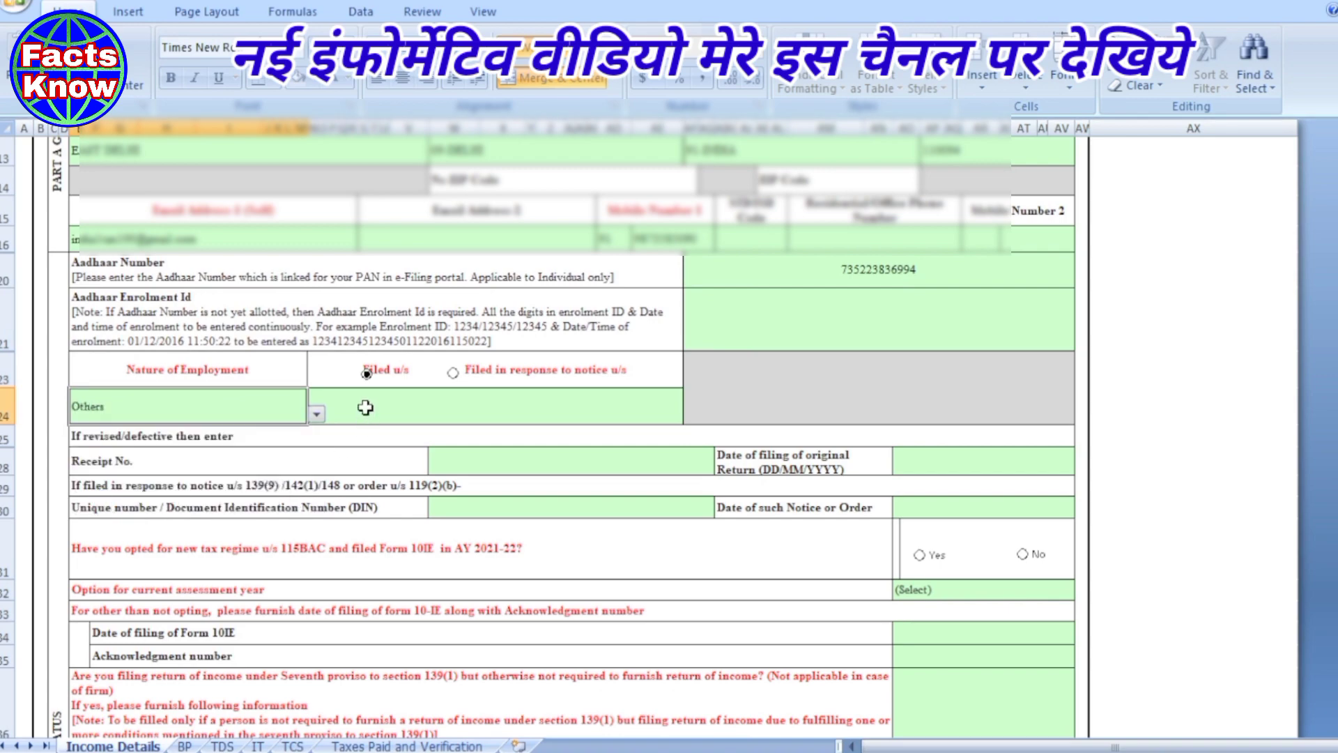
- Choose 139(8A) as the Filed u/s section
click(422, 405)
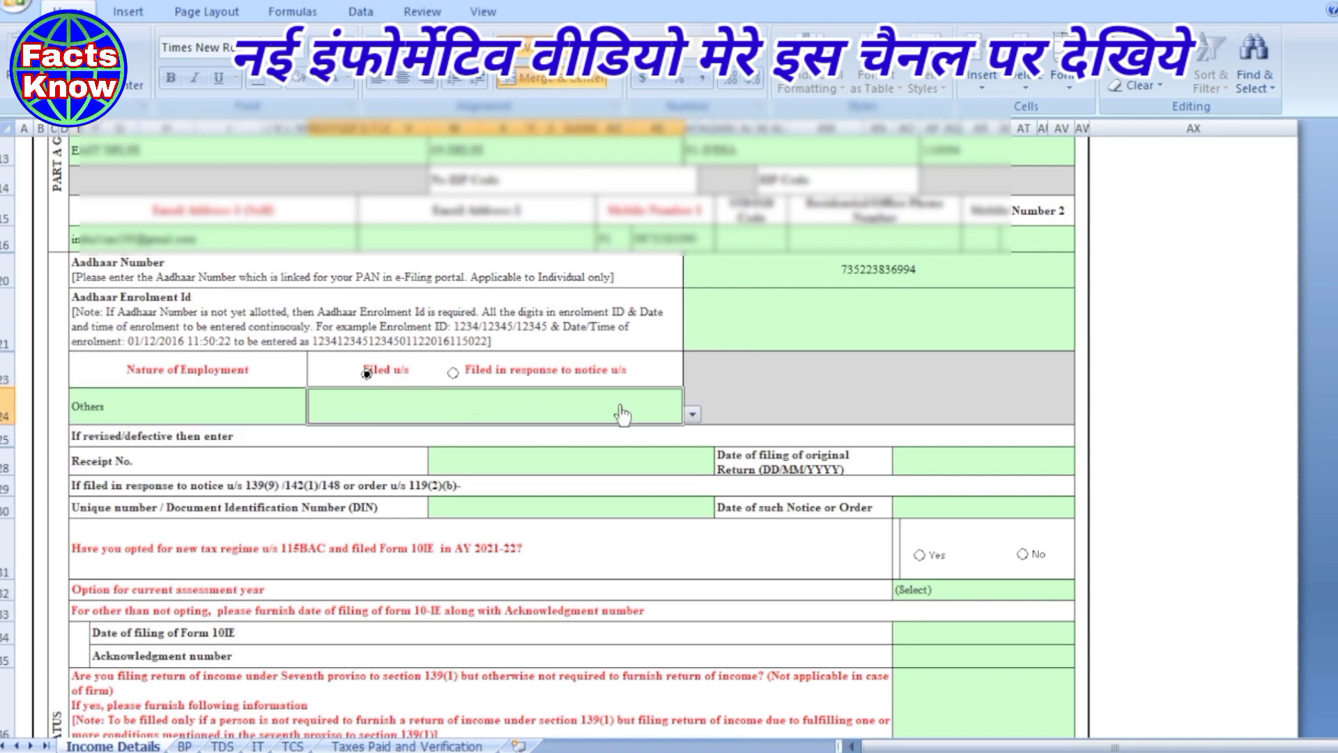
click(691, 417)
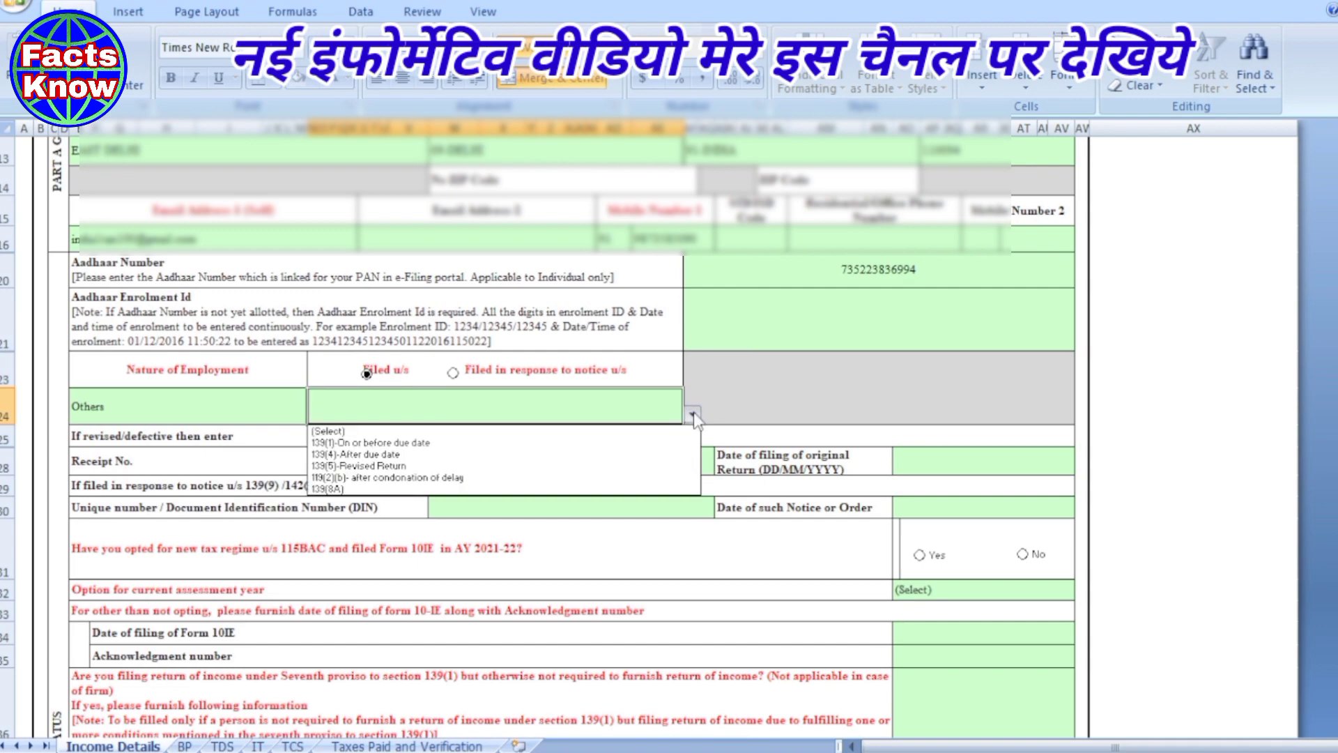
click(340, 490)
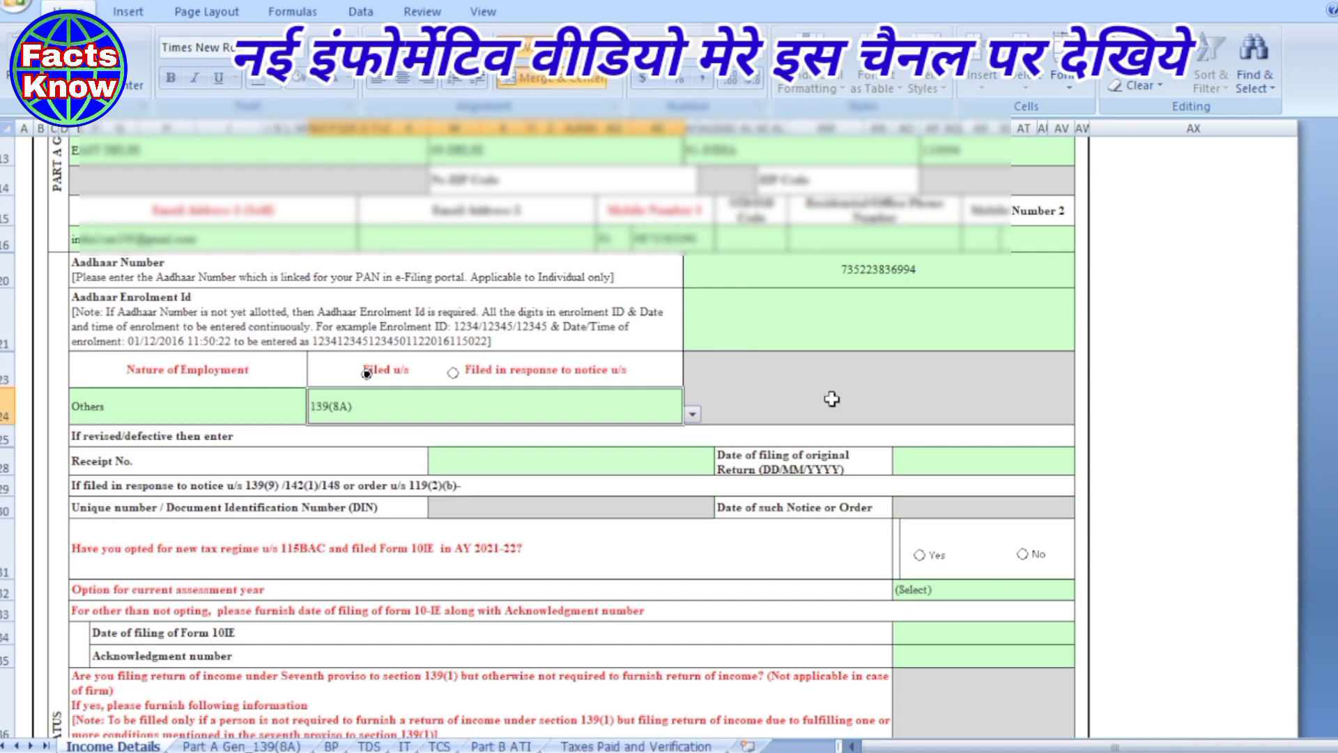
click(872, 399)
scroll(871, 398, down, 1)
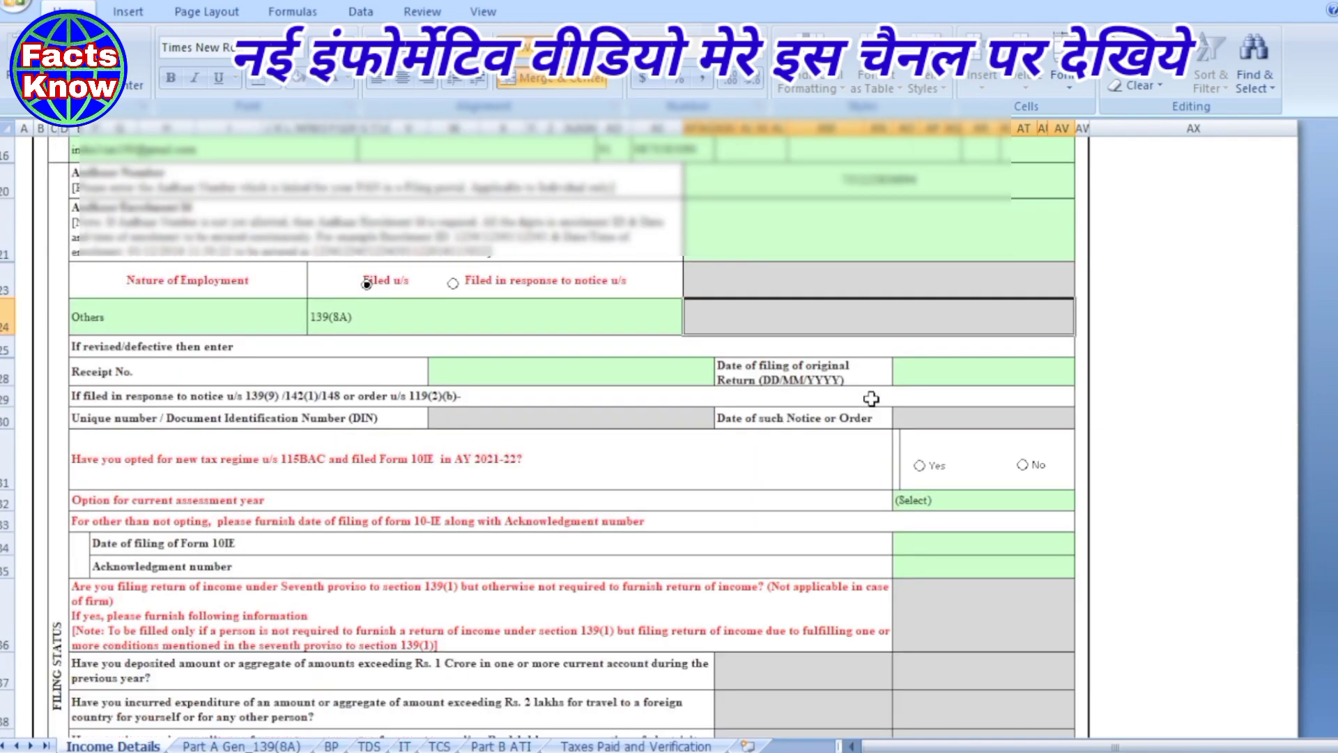
scroll(739, 384, down, 1)
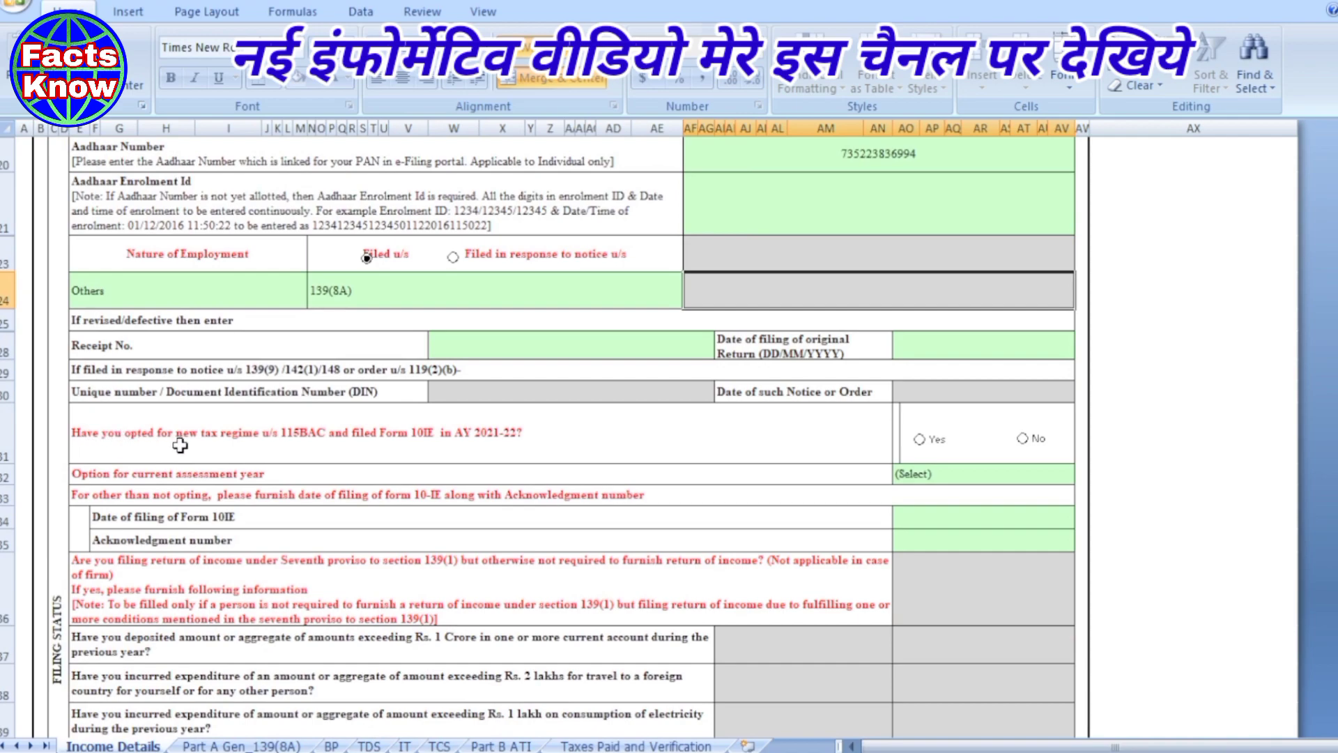
- Answer No to opting for the new tax regime u/s 115BAC, confirm it, and review the rest of the sheet
click(1022, 438)
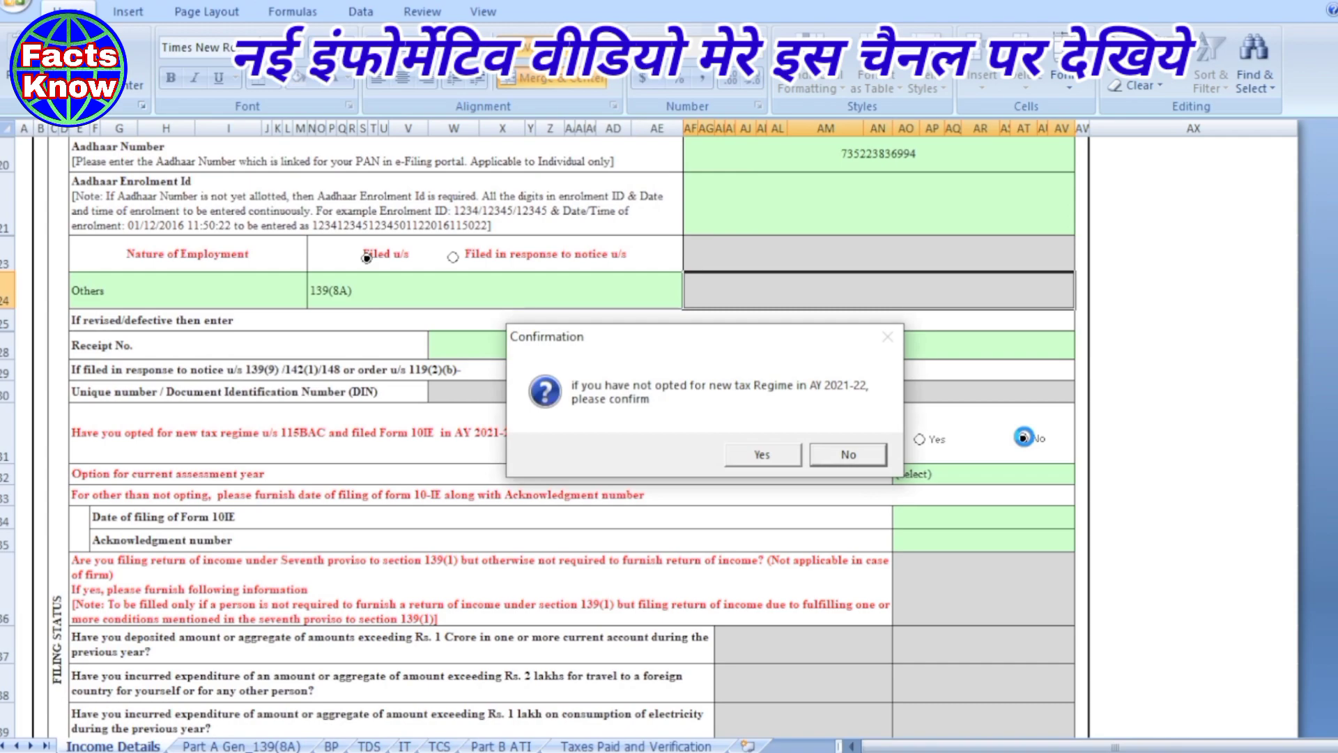
click(762, 455)
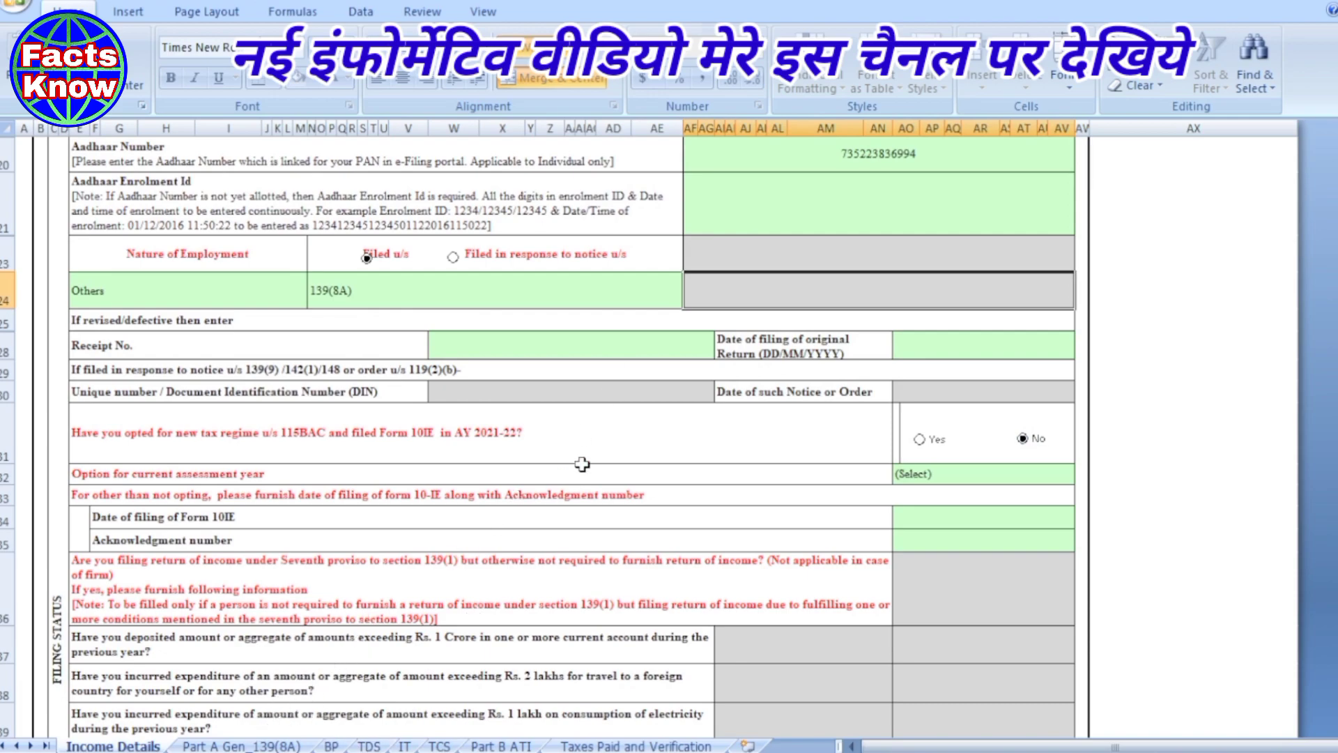
scroll(597, 450, down, 1)
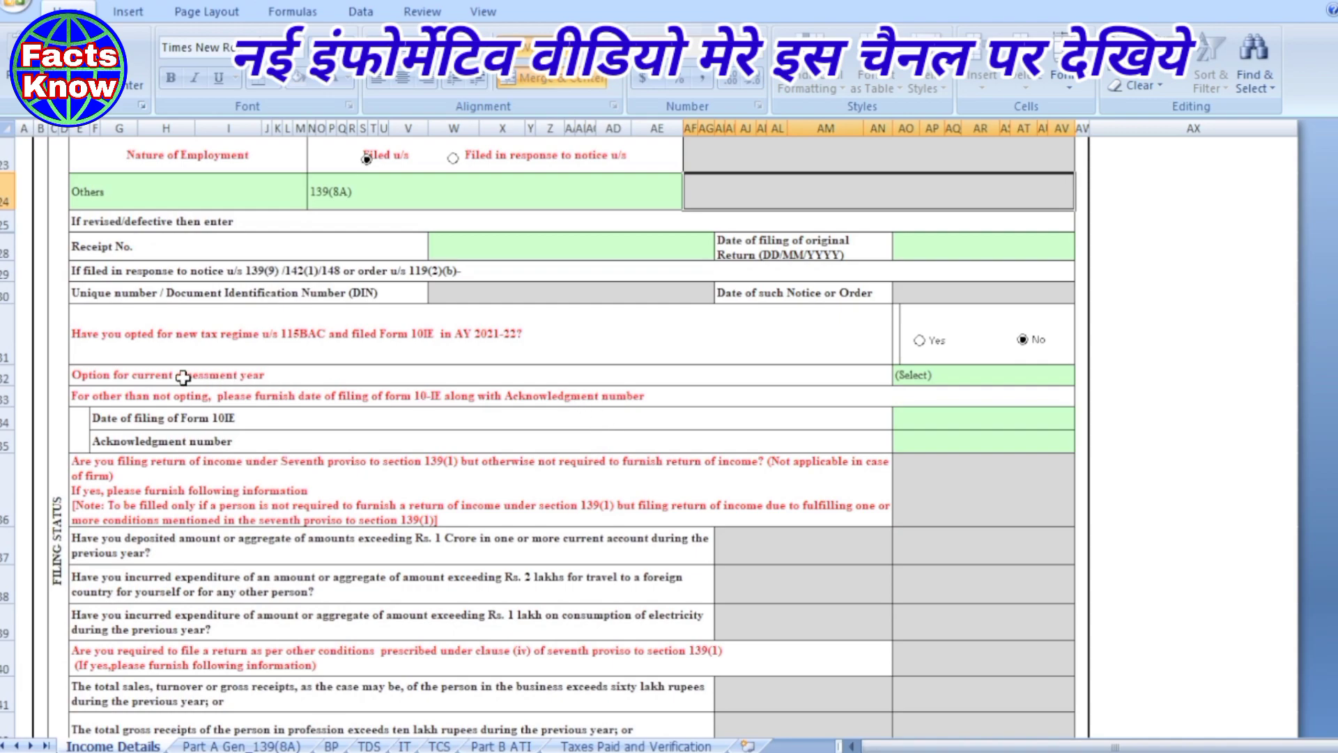
scroll(672, 377, down, 1)
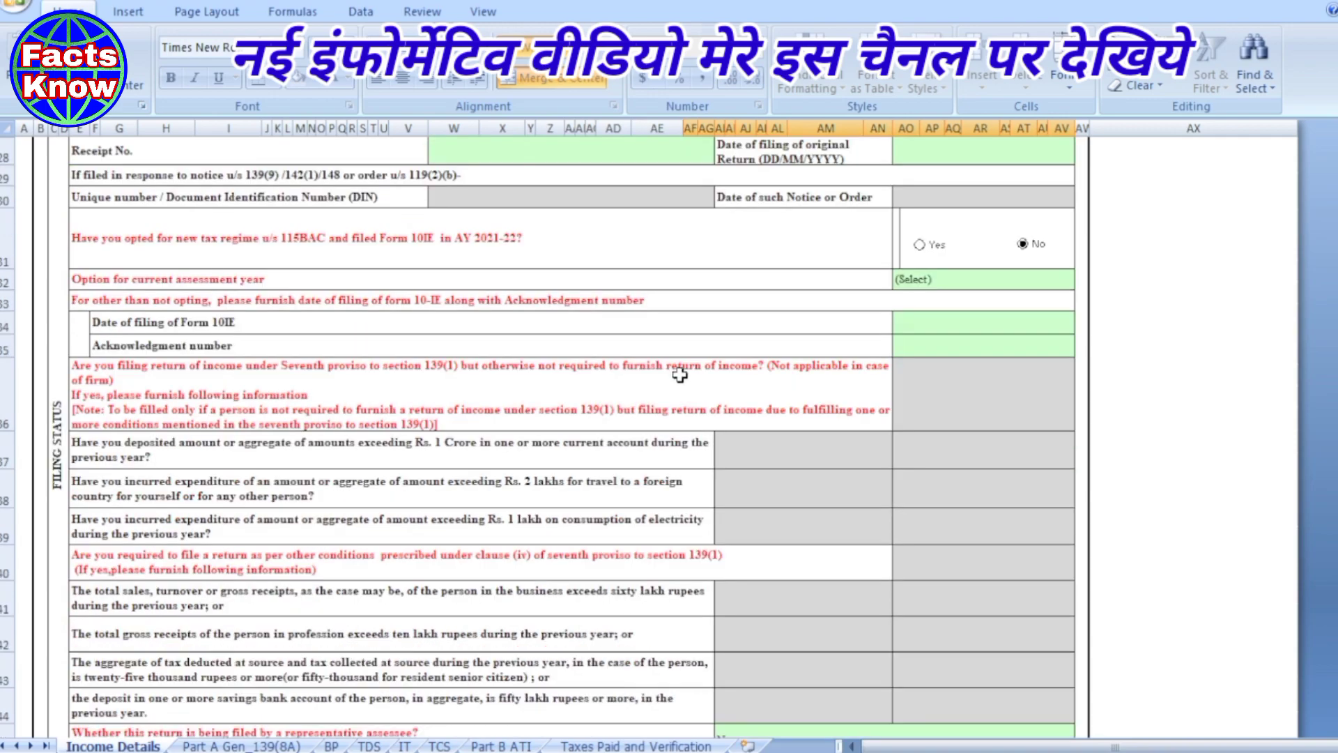
scroll(767, 380, down, 1)
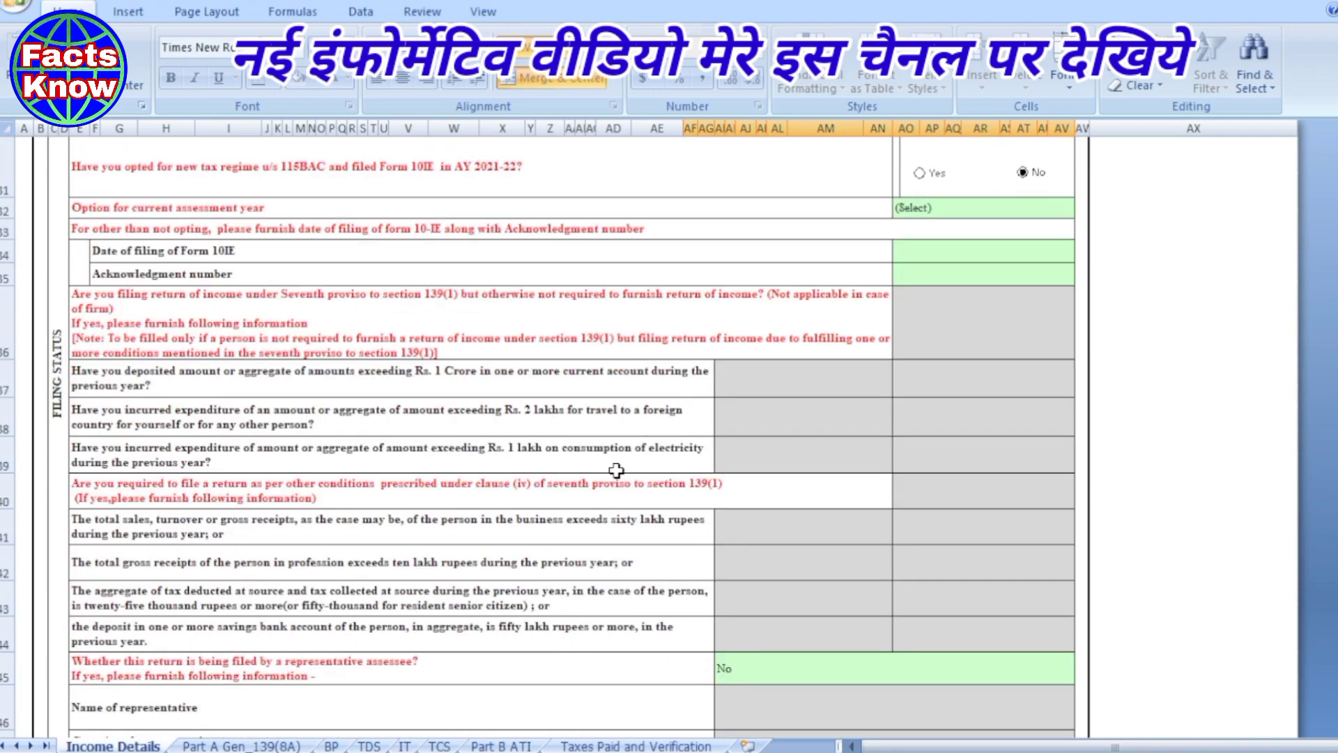
scroll(617, 472, down, 2)
scroll(616, 472, down, 3)
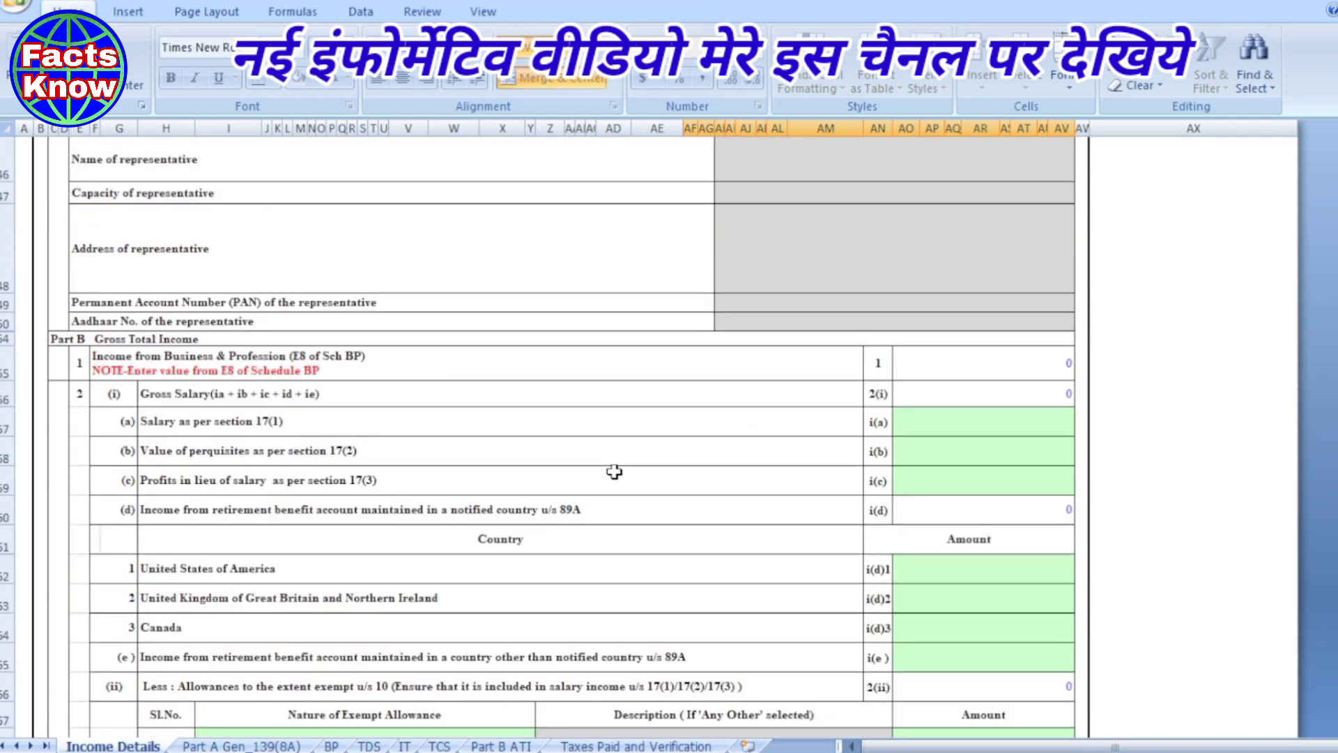
scroll(615, 472, down, 6)
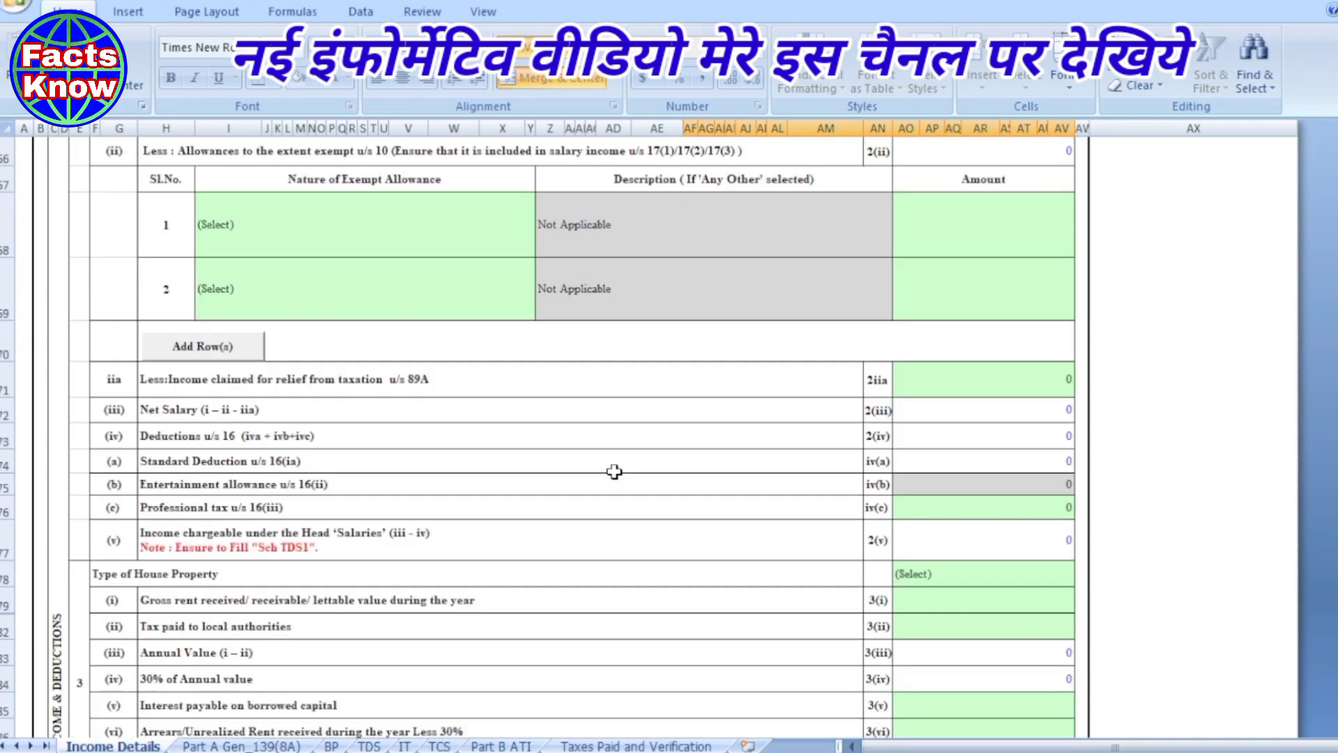
scroll(614, 472, down, 10)
scroll(708, 562, down, 12)
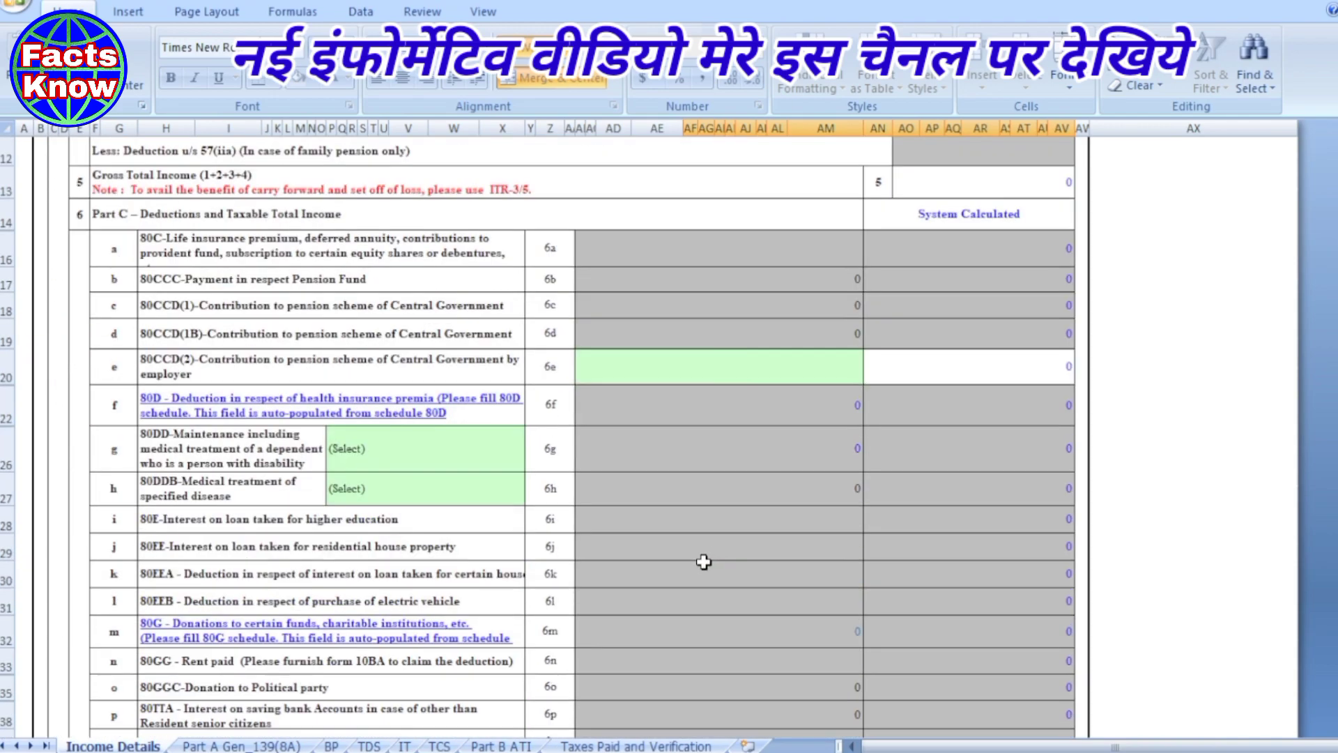
scroll(705, 562, up, 15)
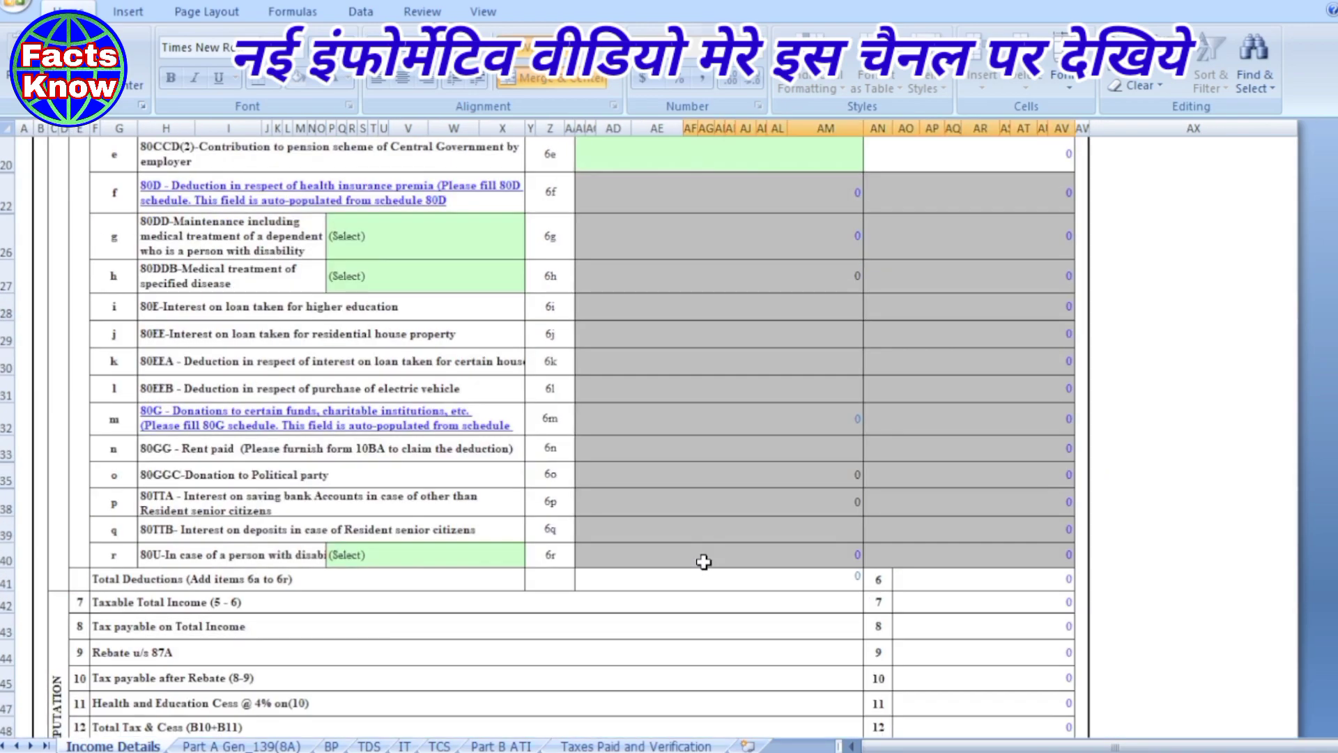
scroll(704, 562, up, 10)
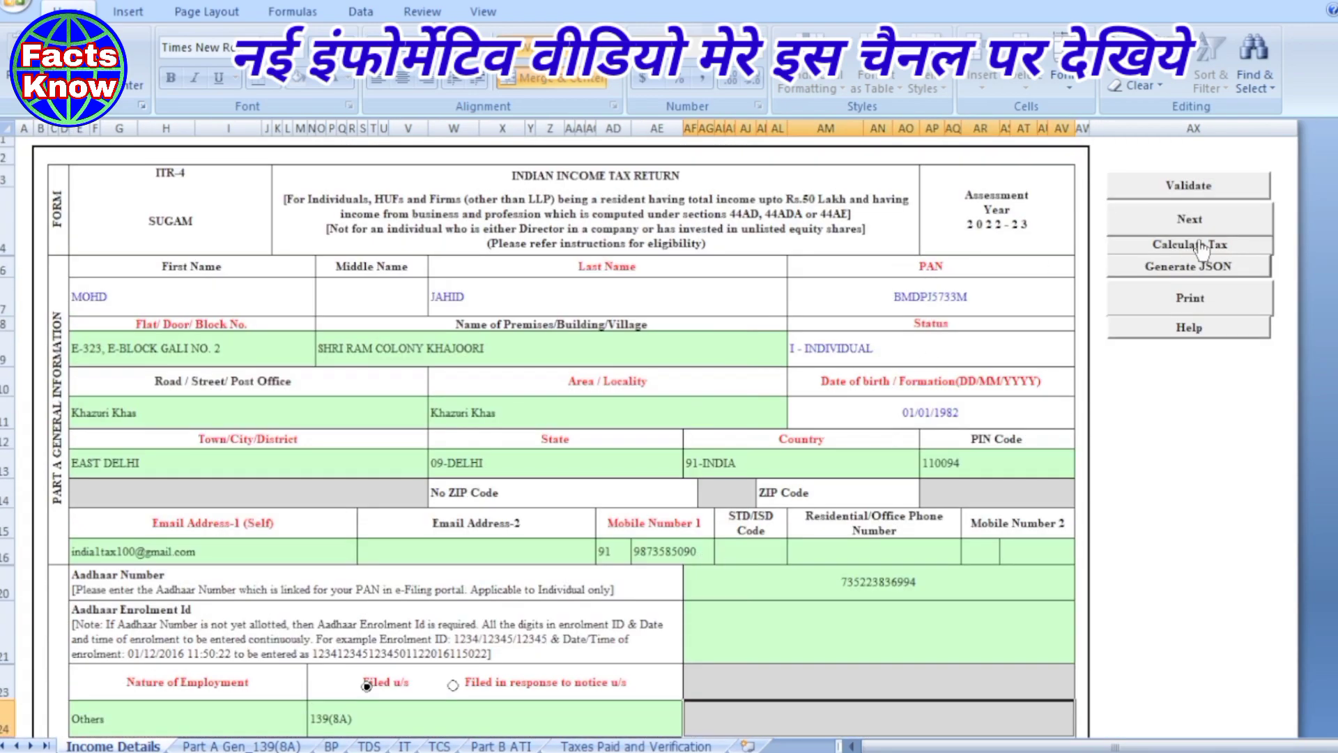
- Validate the Income Details sheet and acknowledge the 'Sheet Income Details is Ok' alert
click(1188, 186)
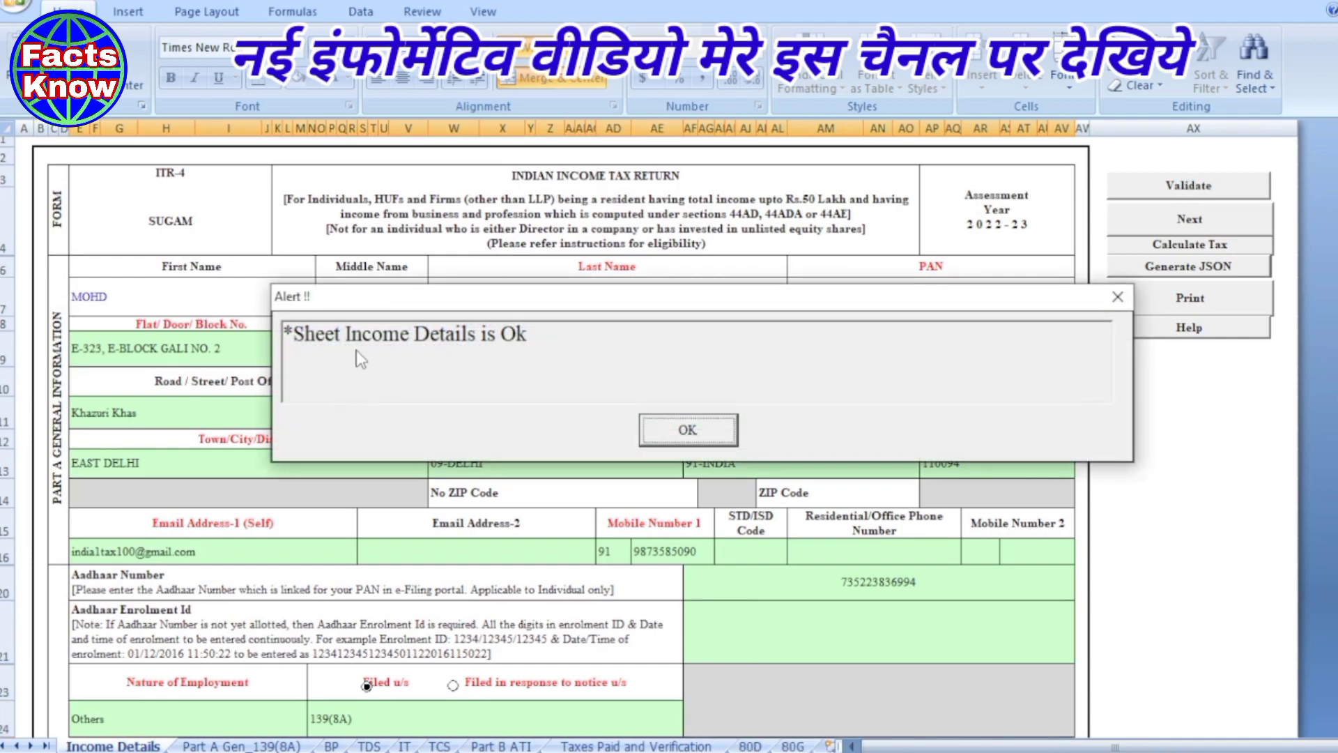
click(690, 432)
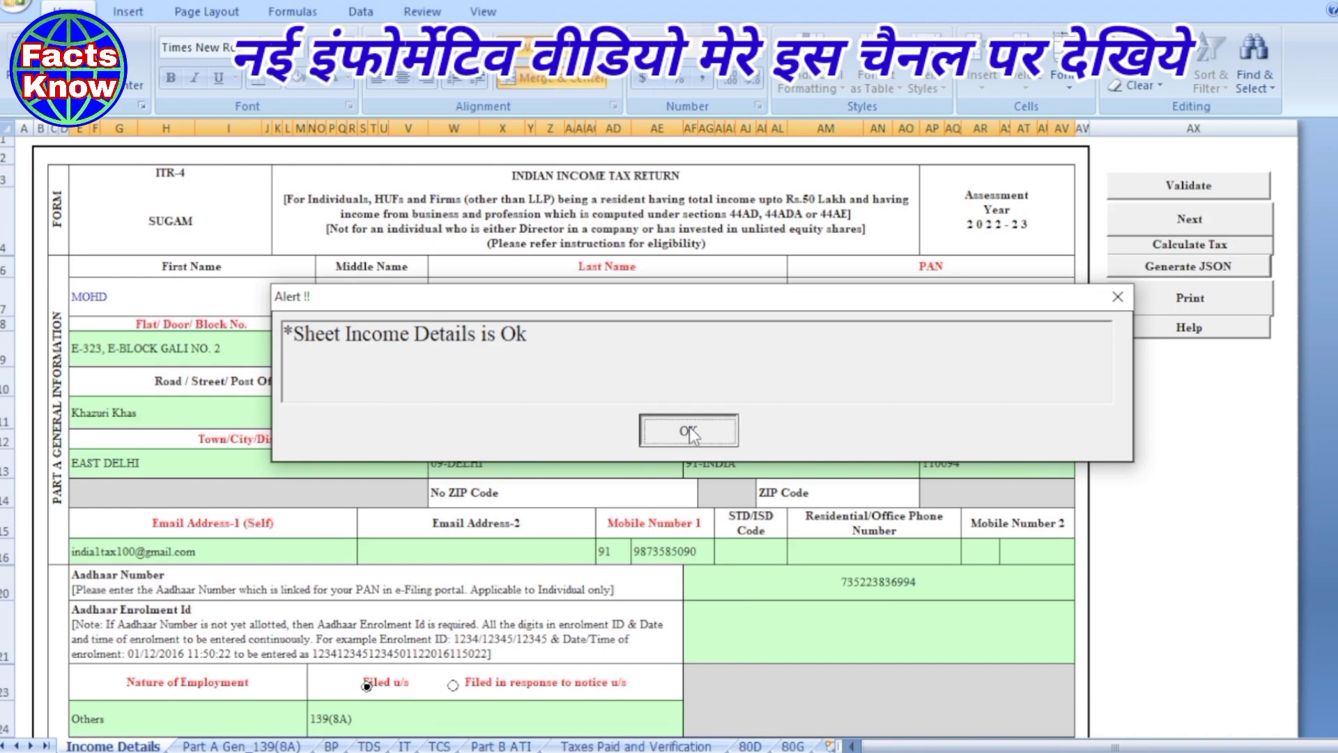
scroll(425, 426, down, 1)
scroll(424, 427, up, 1)
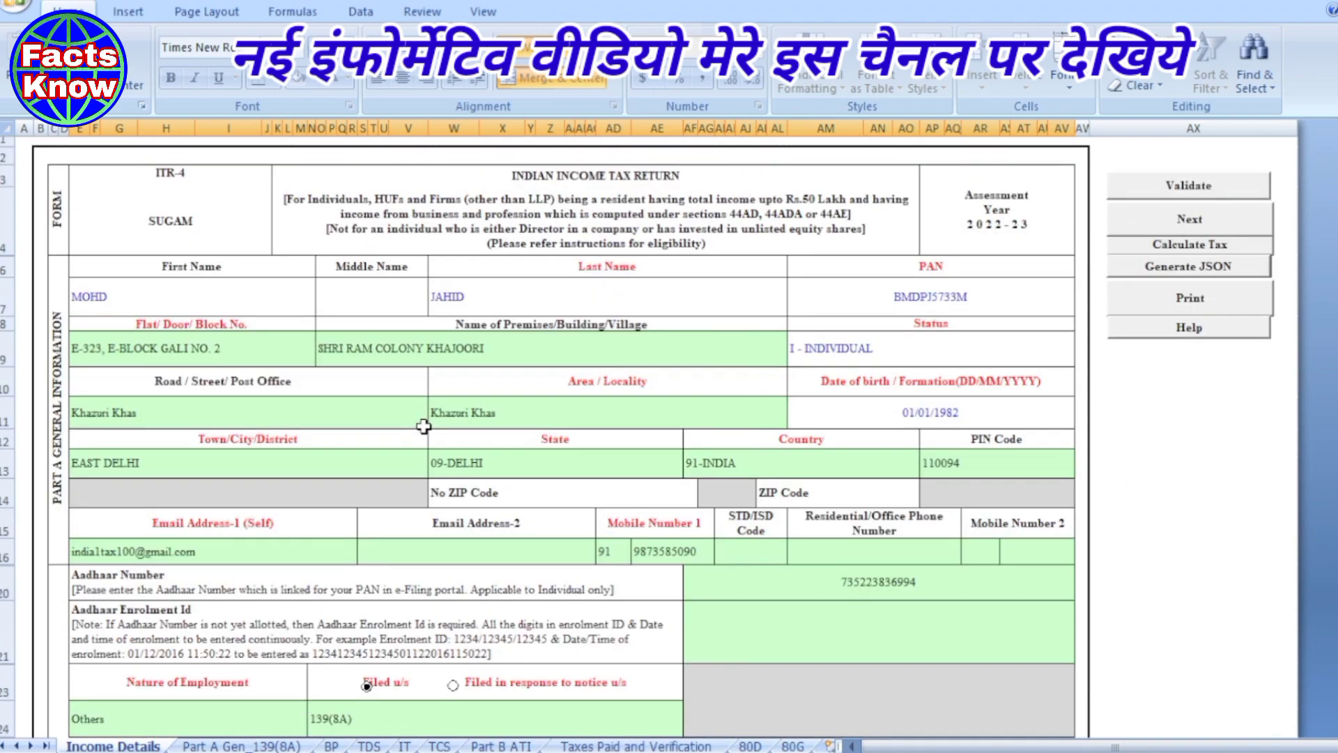
scroll(424, 427, down, 1)
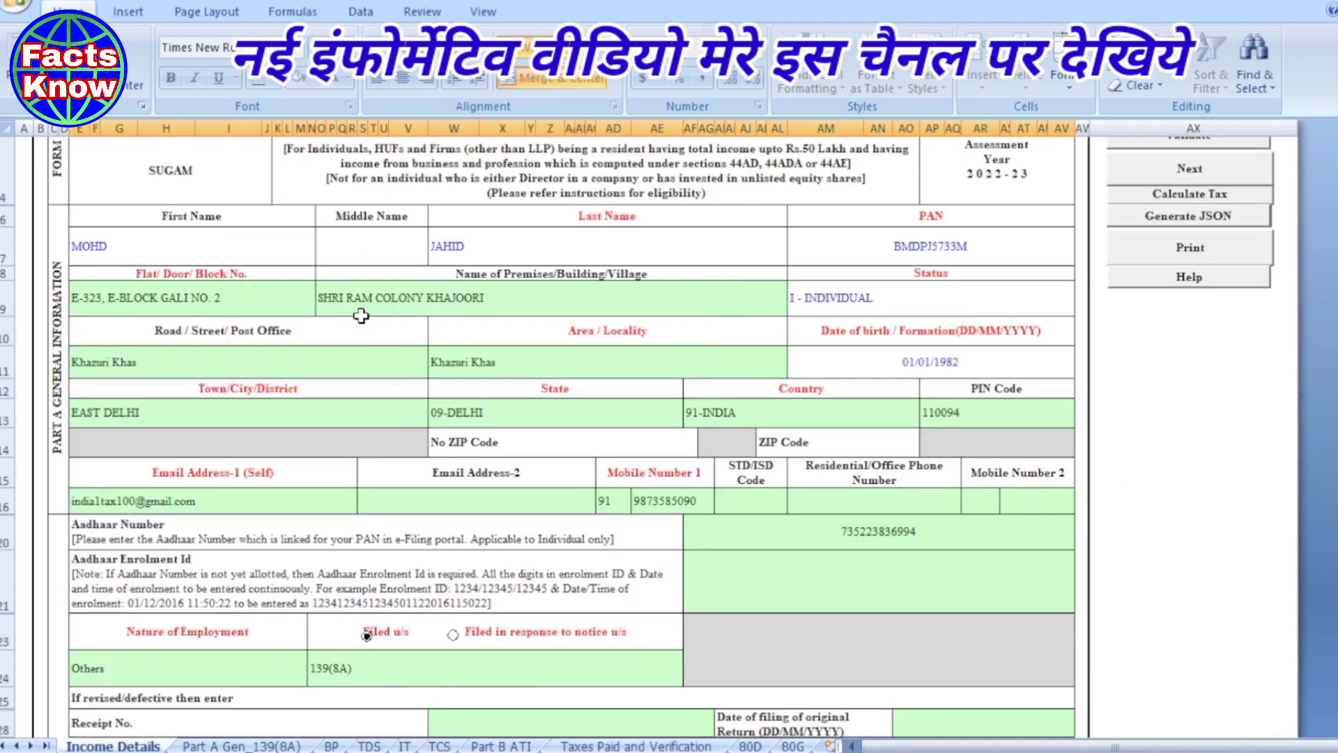
- On the Part A Gen_139(8A) sheet, answer No to whether a return was previously filed
click(240, 745)
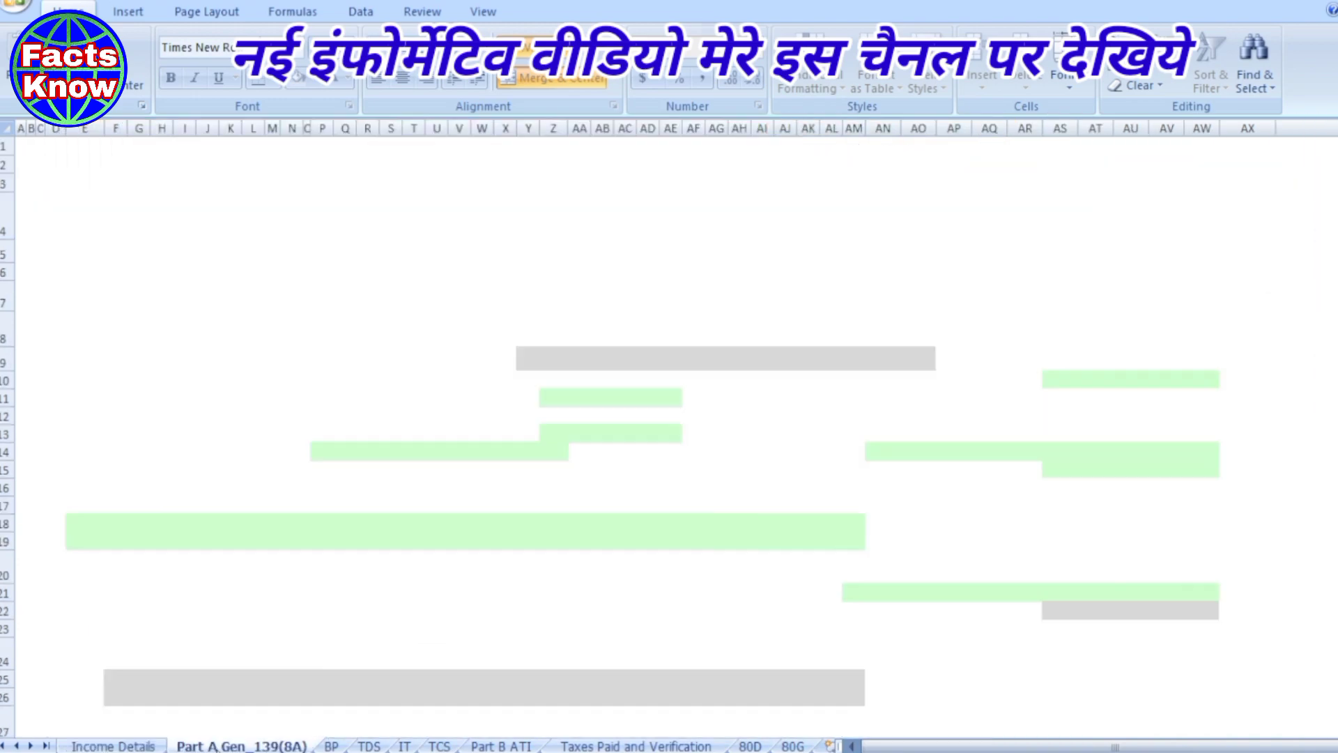
scroll(493, 385, down, 1)
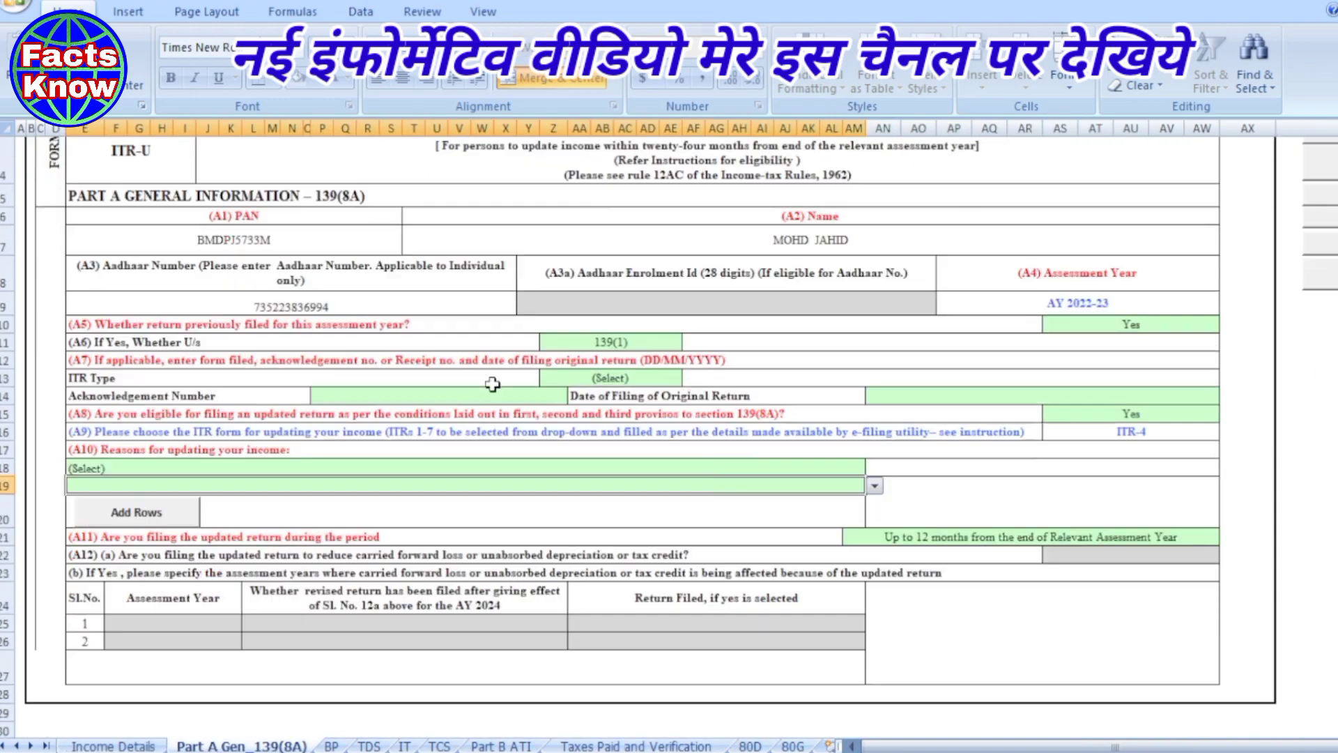
scroll(493, 384, down, 1)
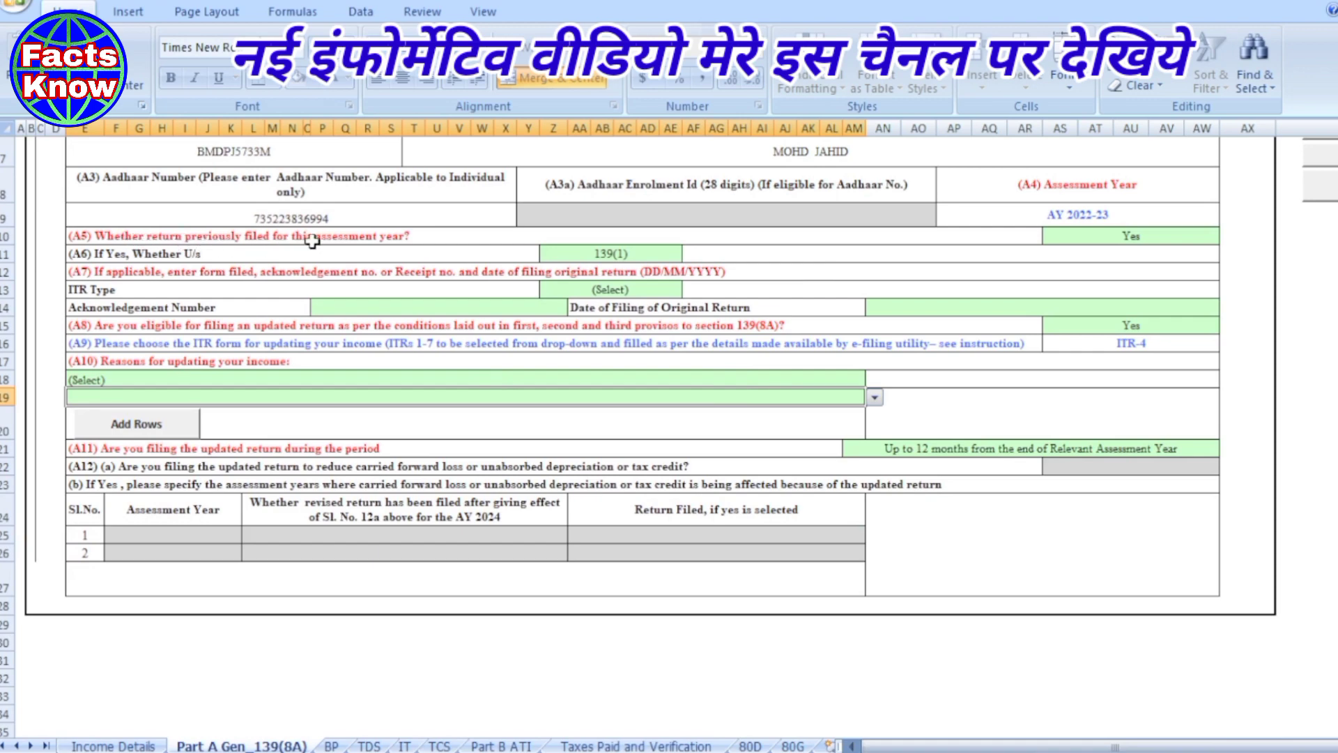
click(1189, 235)
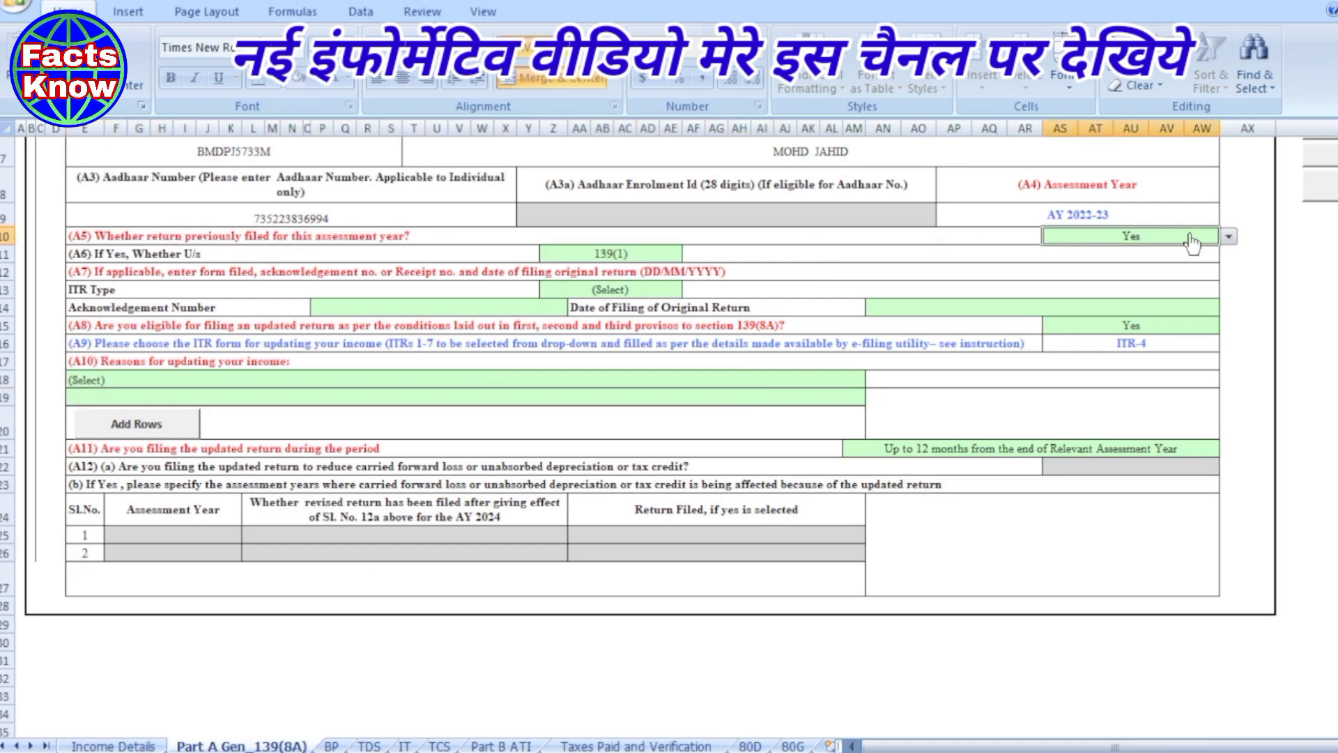
click(1231, 238)
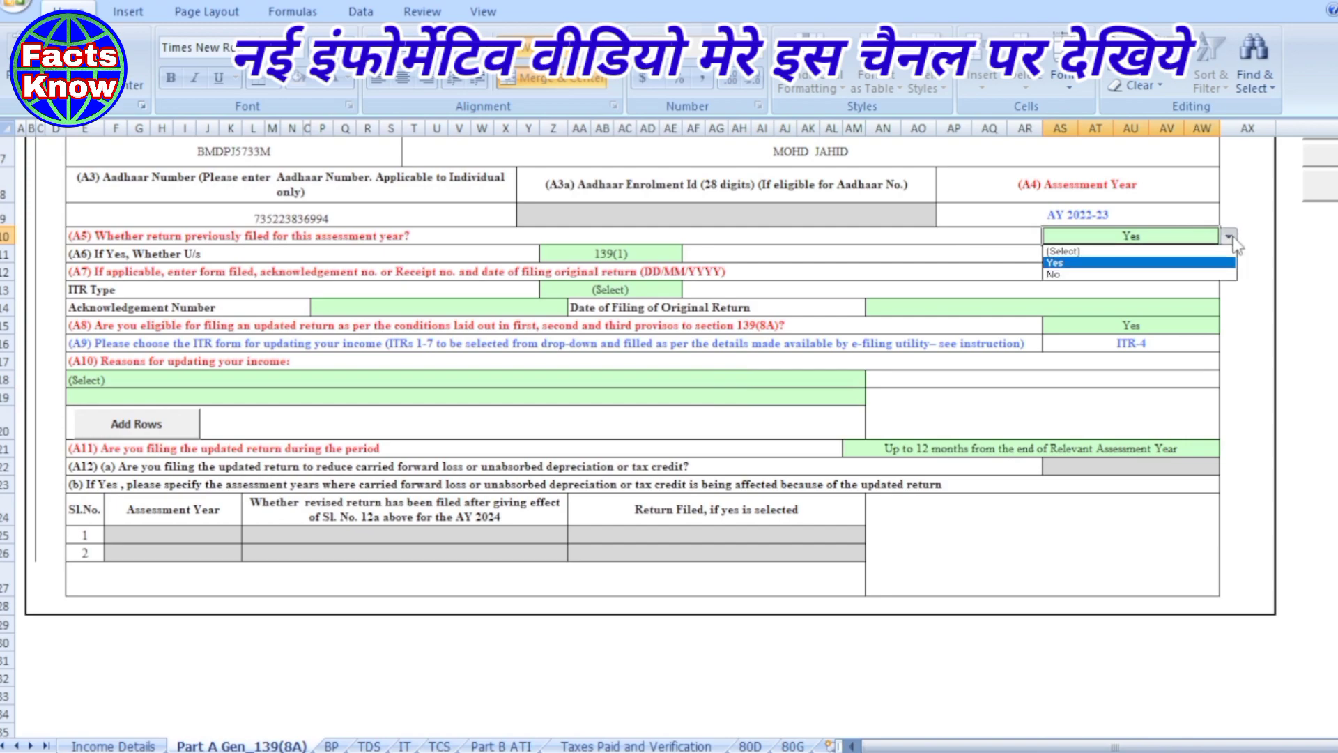
click(1067, 272)
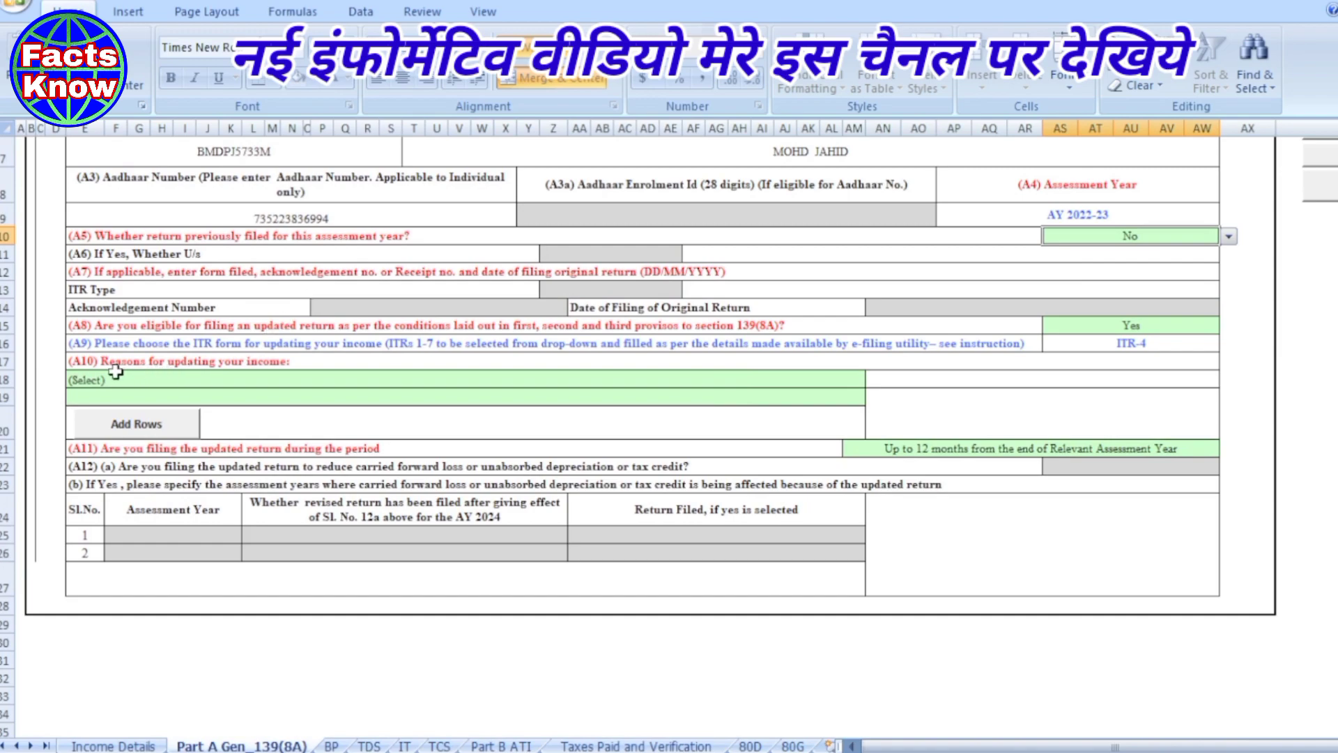
- Set the reason for updating income to 'Return previously not filed'
click(215, 377)
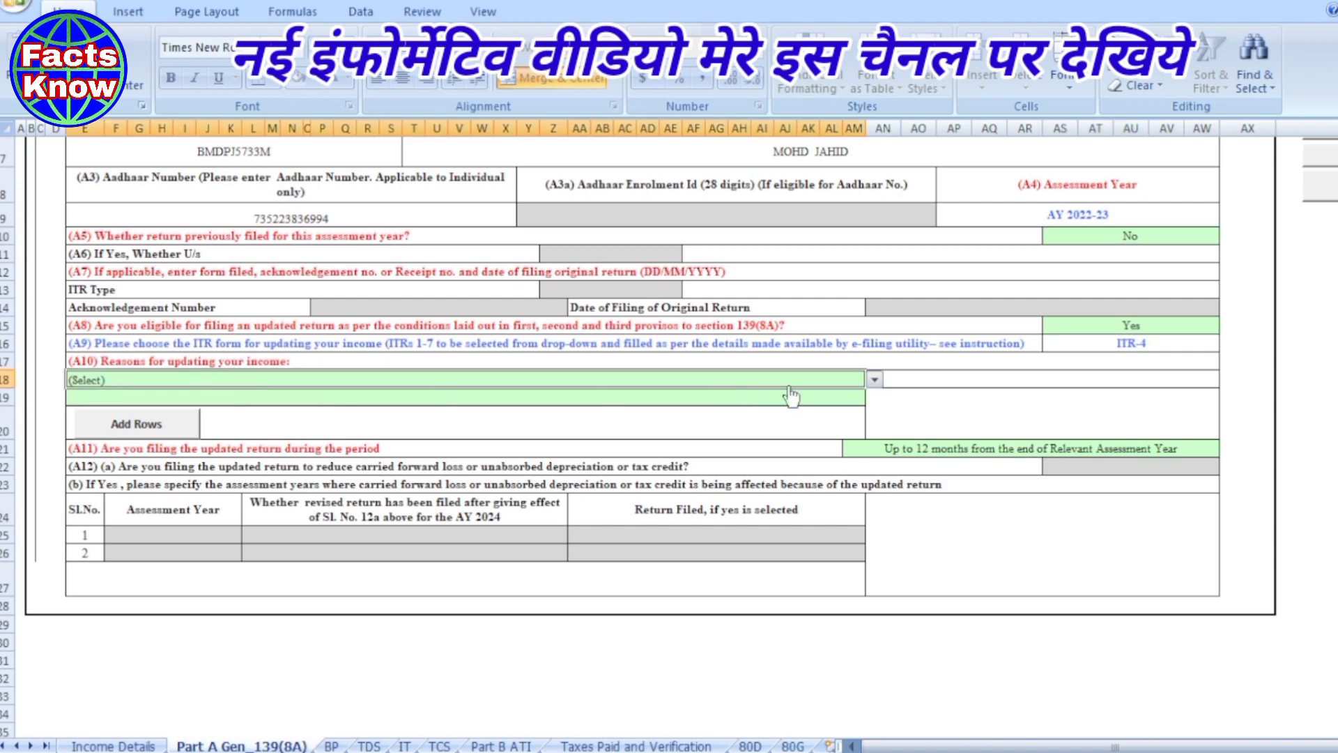
click(875, 380)
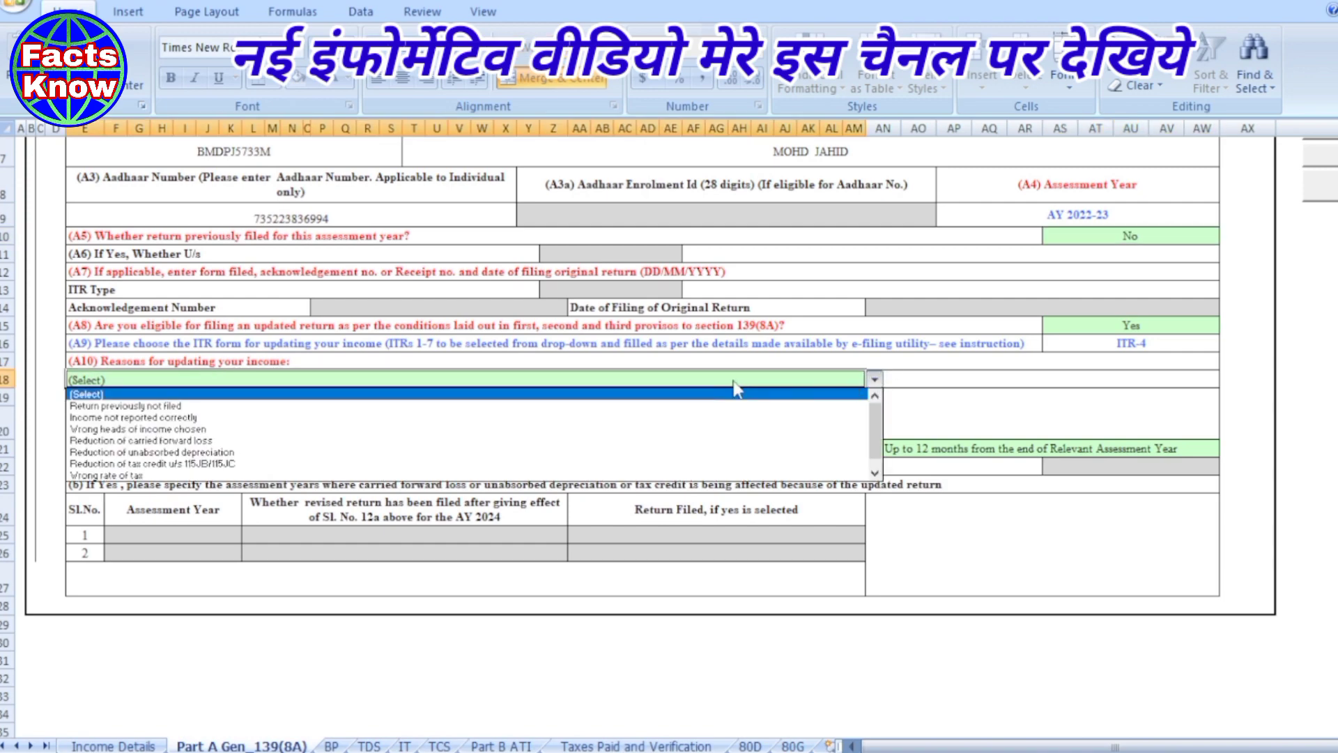
click(132, 407)
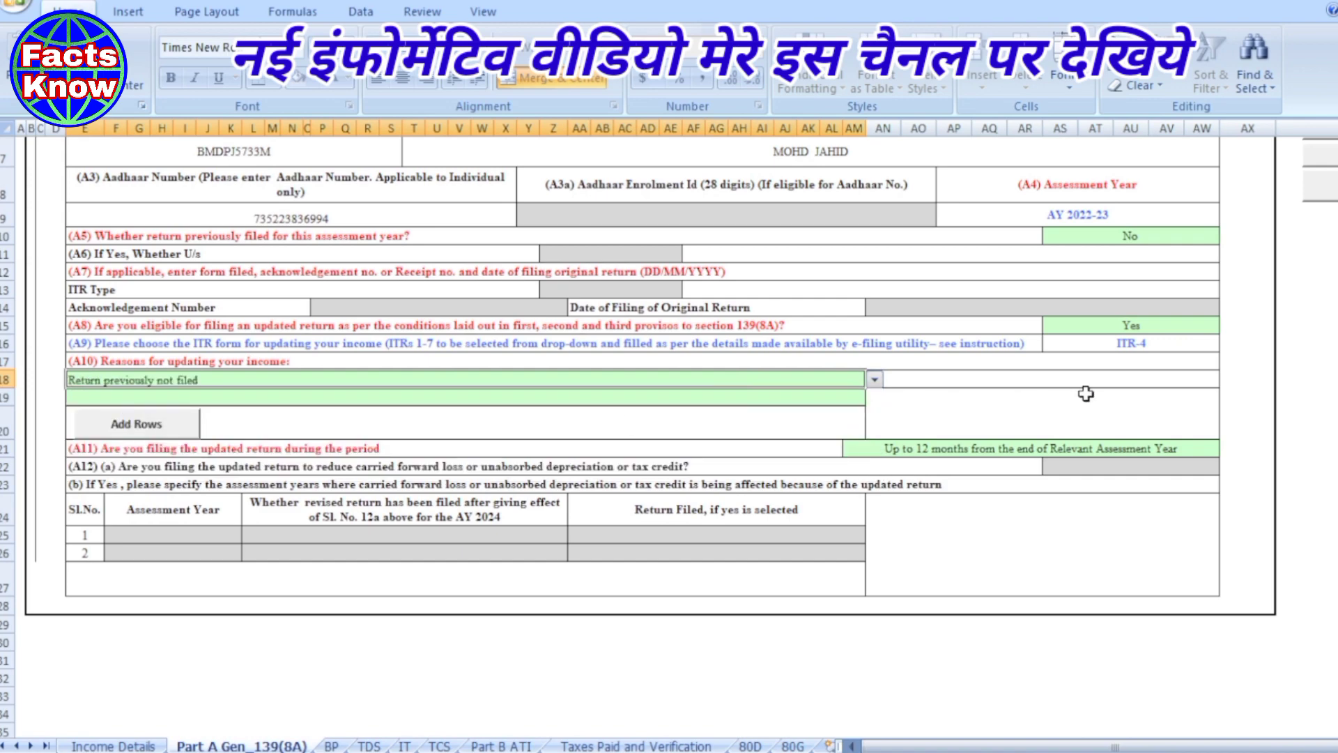
click(1063, 396)
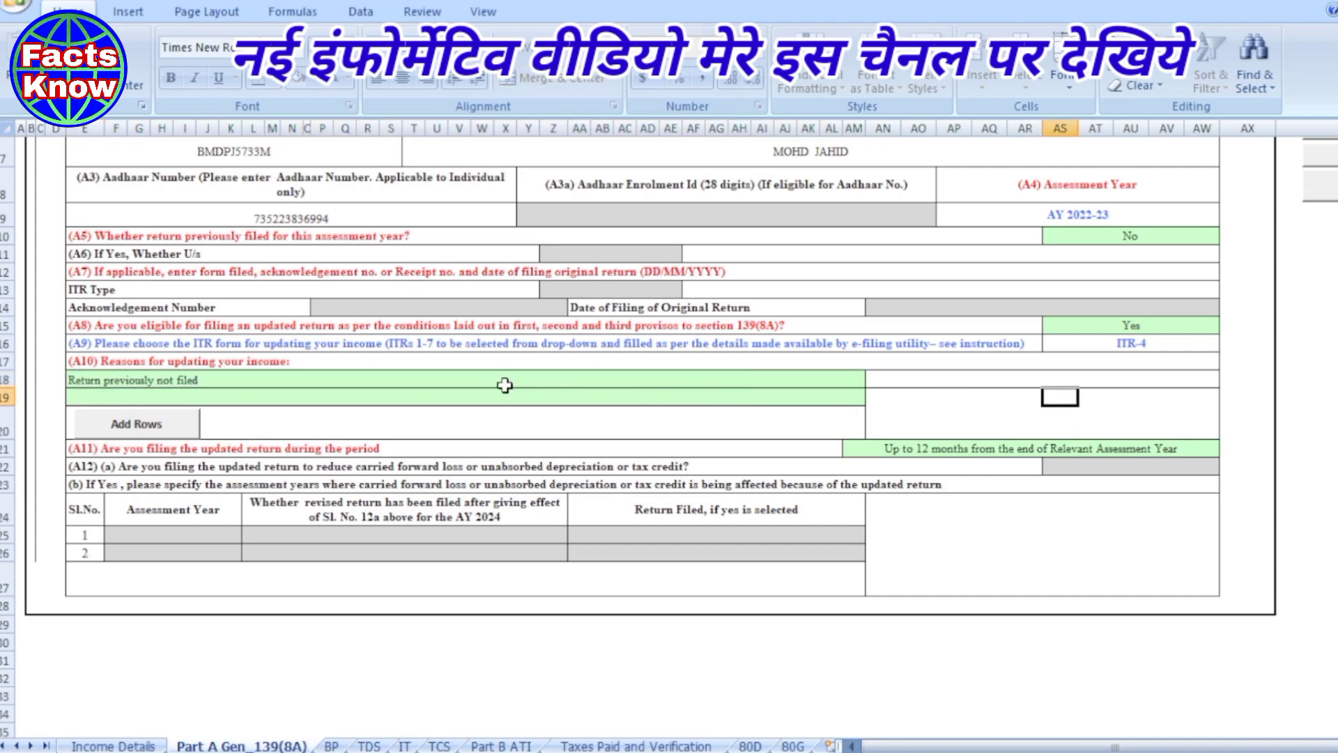
- Choose 'Up to 12 months from the end of Relevant Assessment Year' for A11
scroll(505, 384, down, 1)
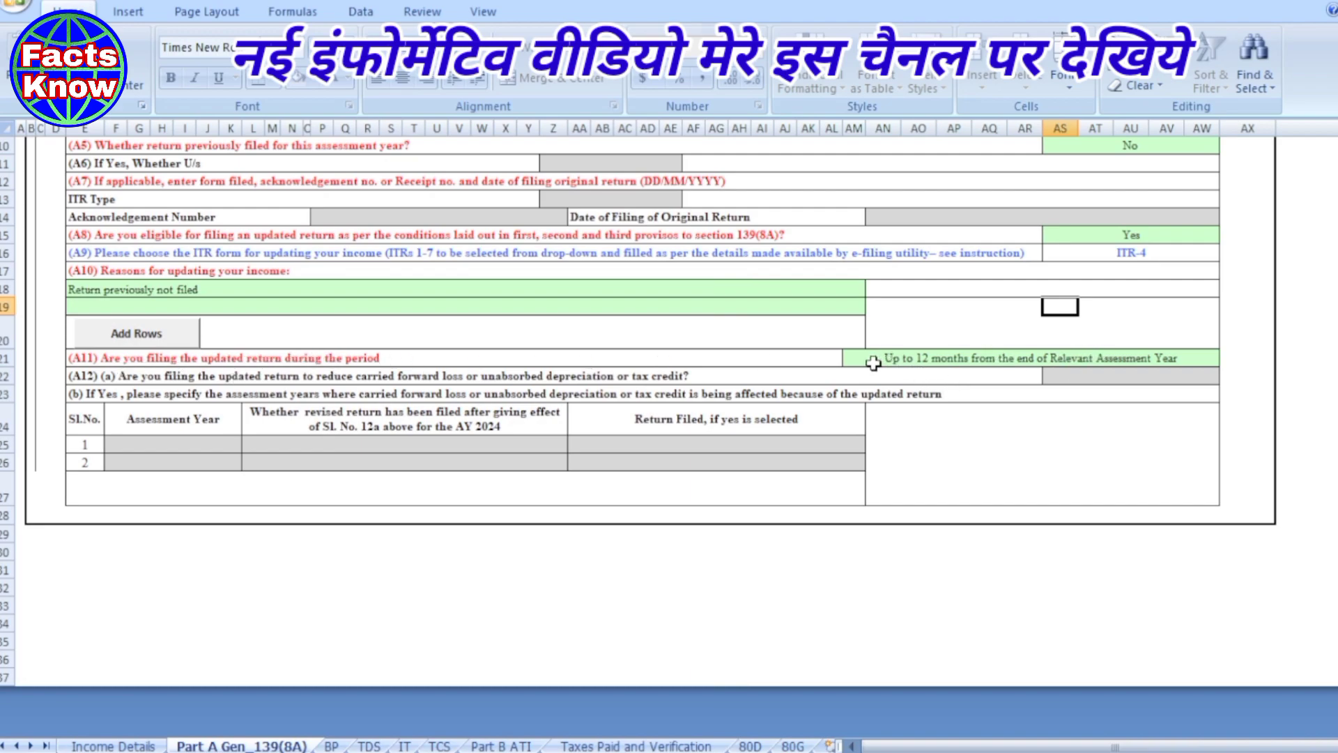
click(954, 361)
click(1228, 358)
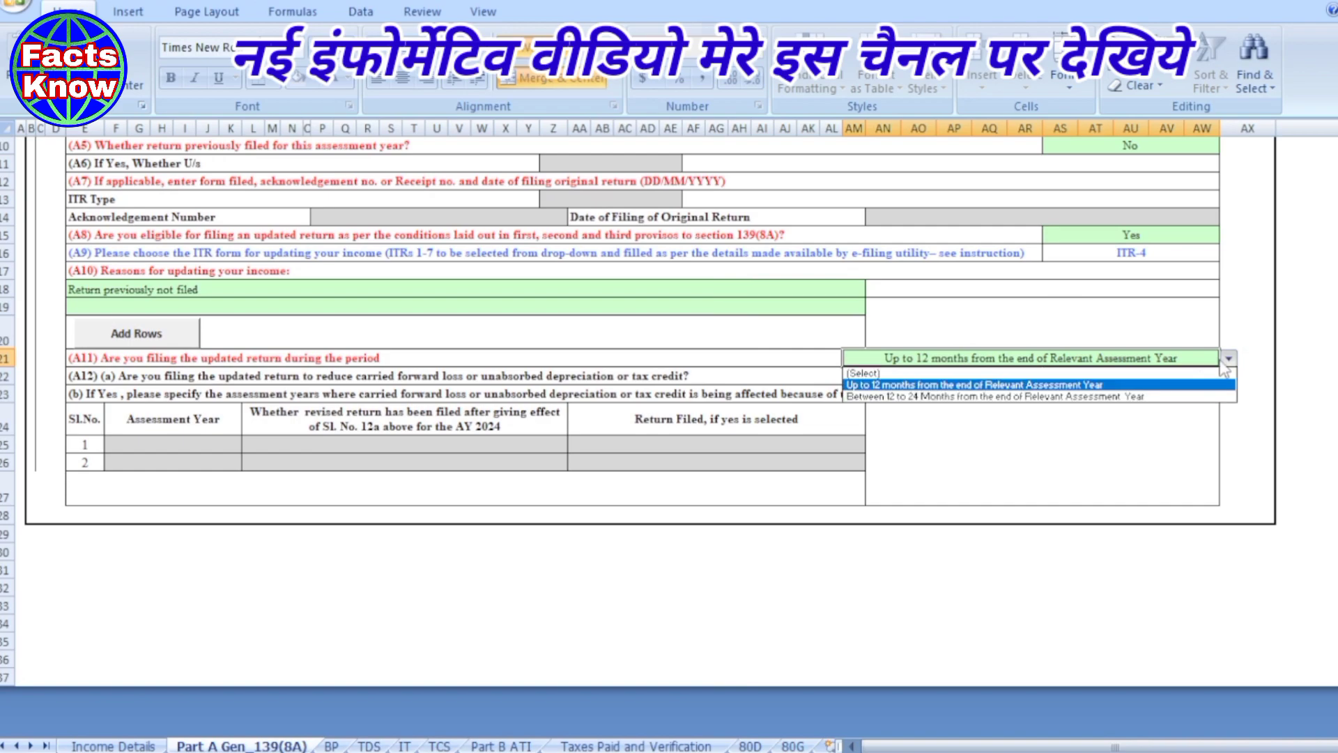
click(935, 388)
click(998, 498)
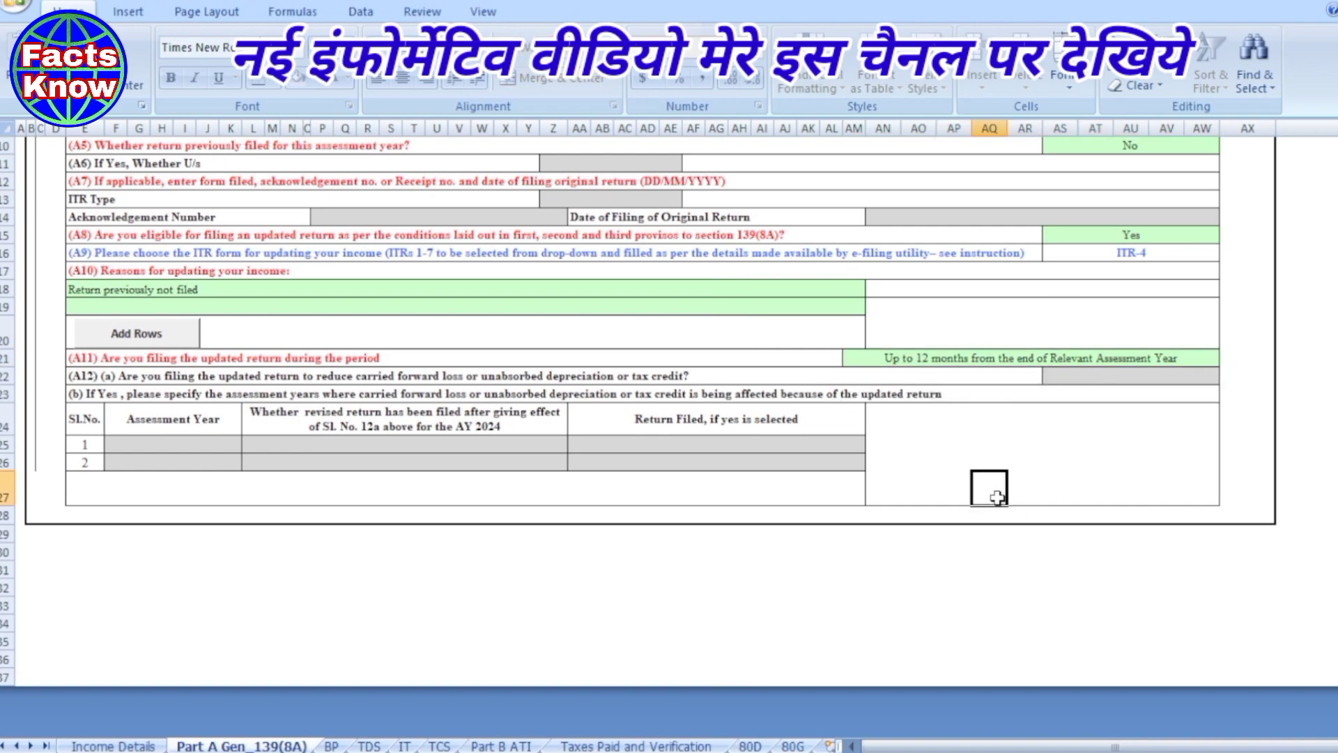
scroll(1061, 457, up, 3)
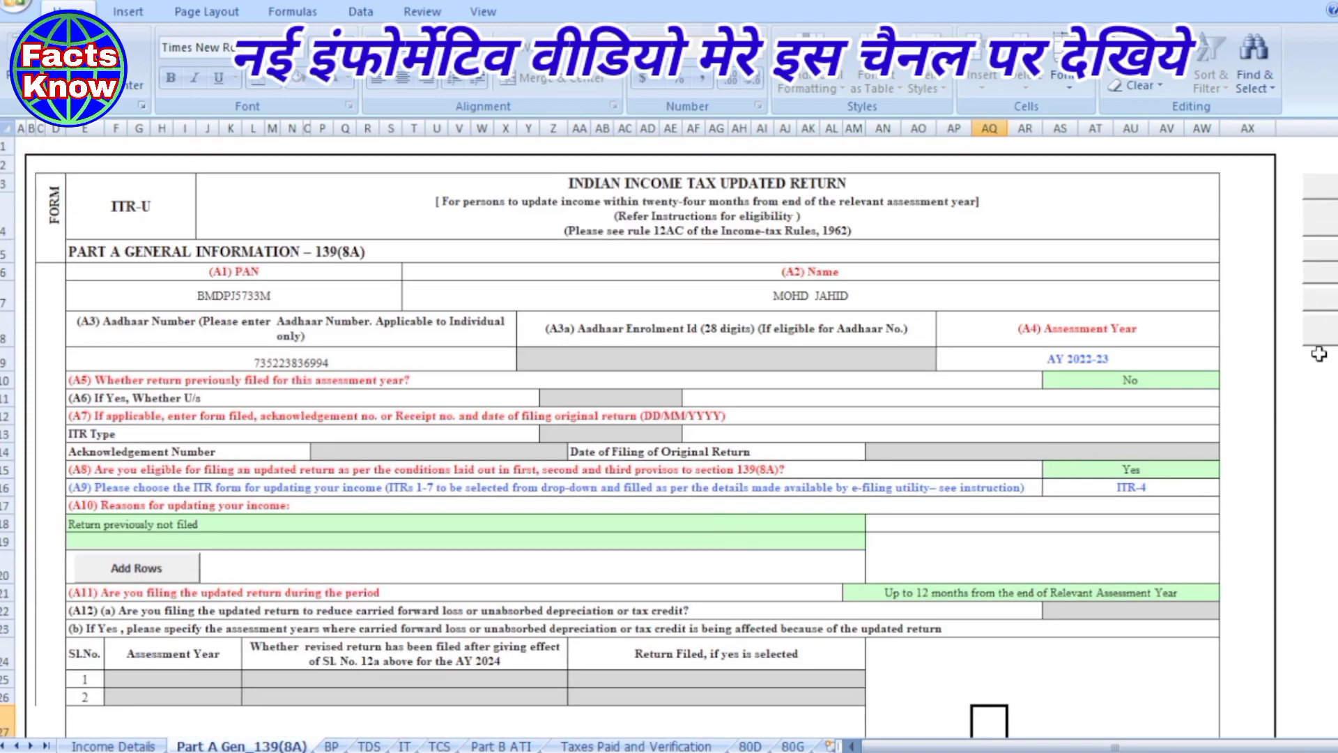
- Validate Part A Gen_139(8A), acknowledge its 'is OK' message, and switch to the BP sheet
drag(1316, 747, 1330, 747)
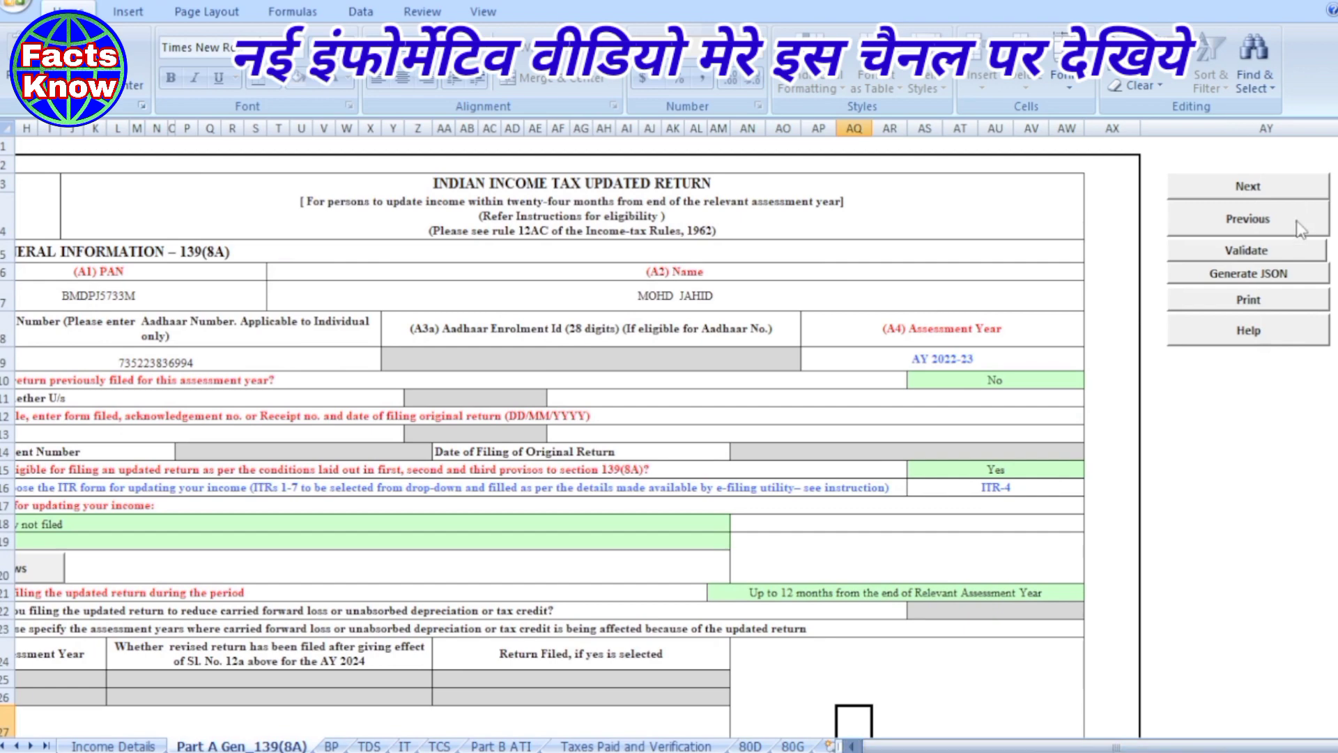
click(1212, 250)
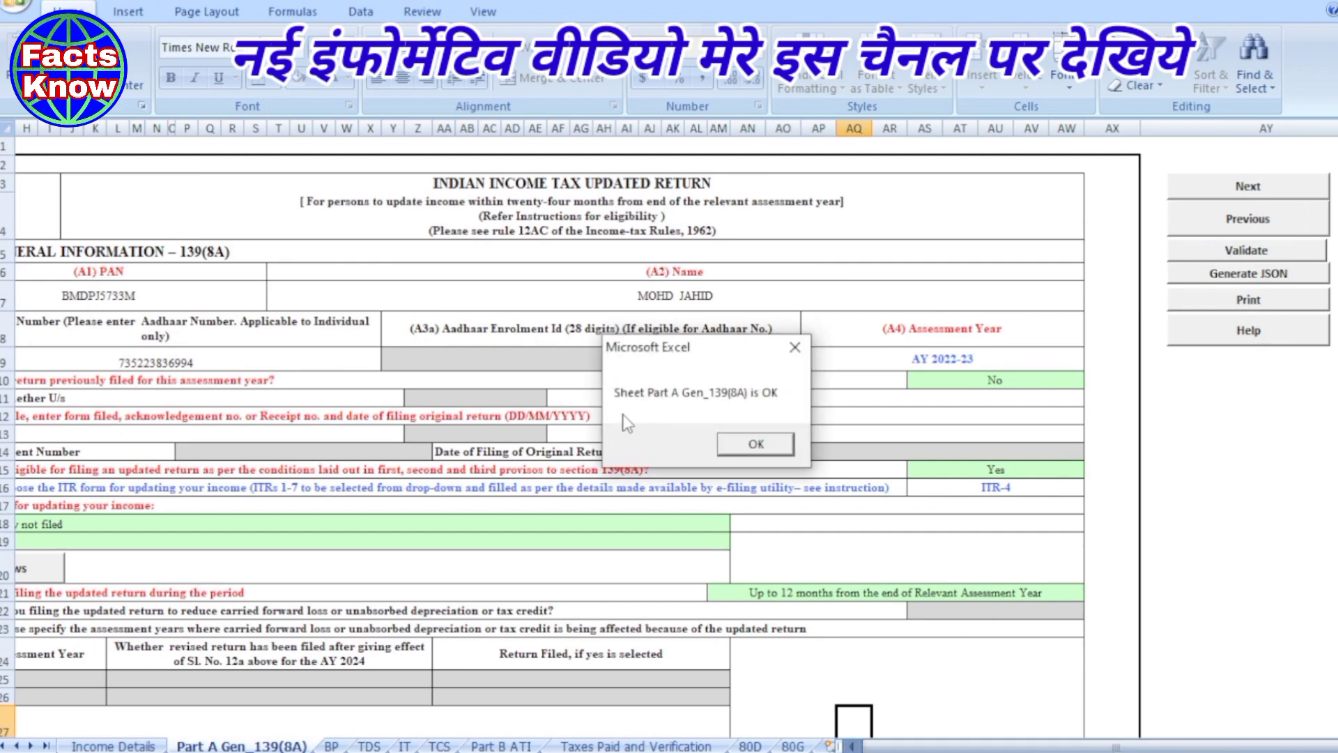
click(750, 439)
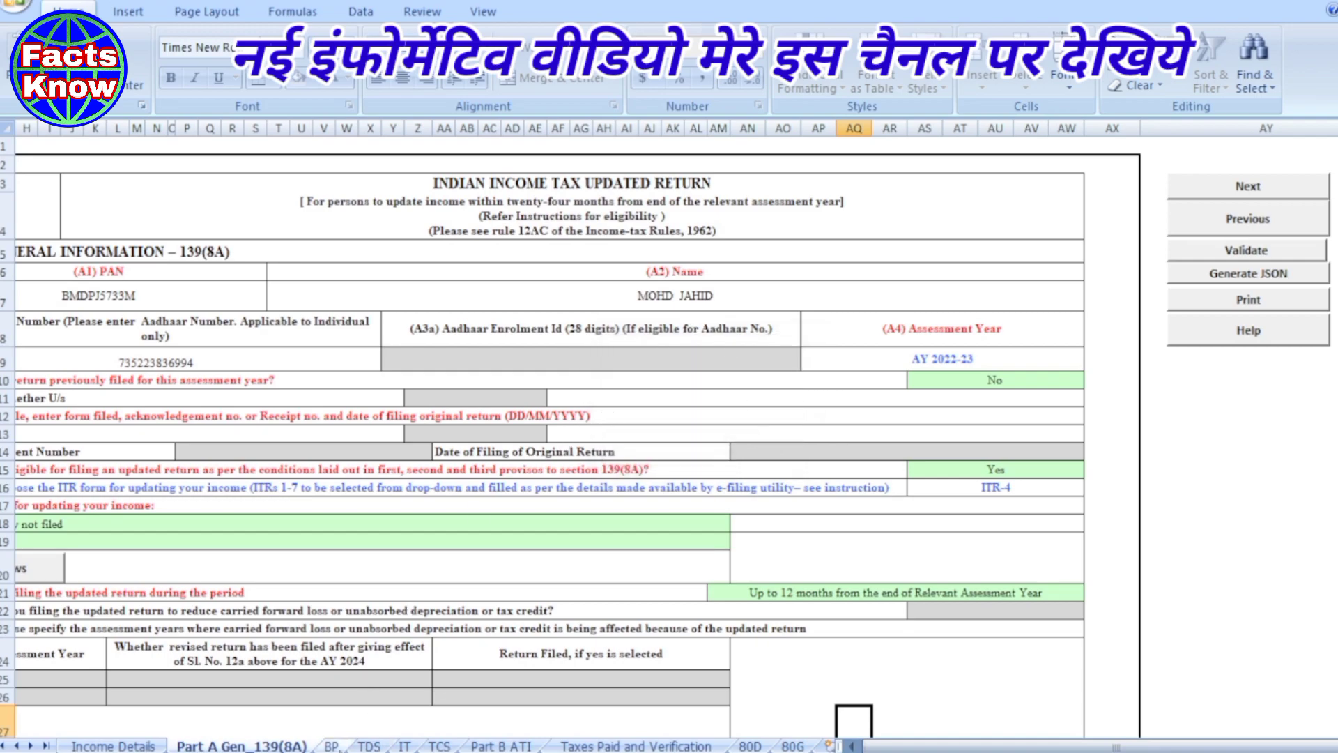
click(332, 746)
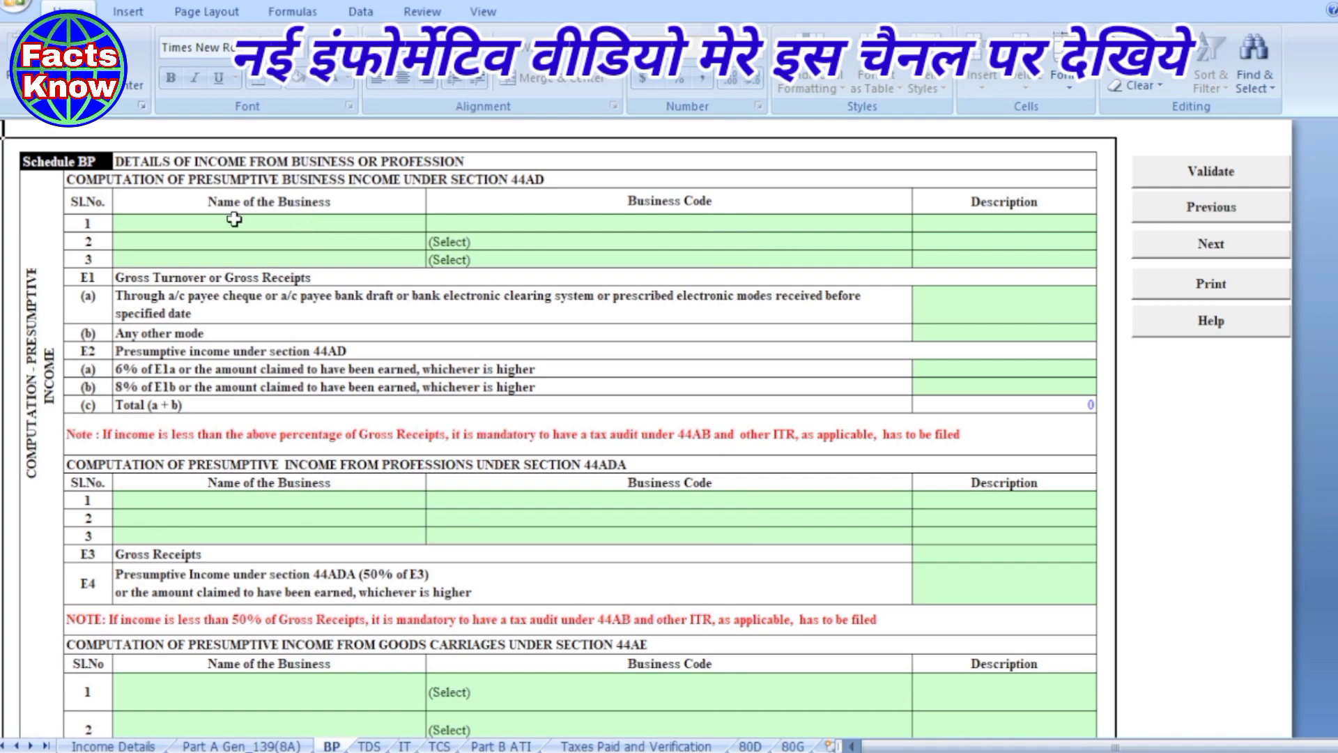
- Enter the owner's name as the first business name in Schedule BP
click(271, 219)
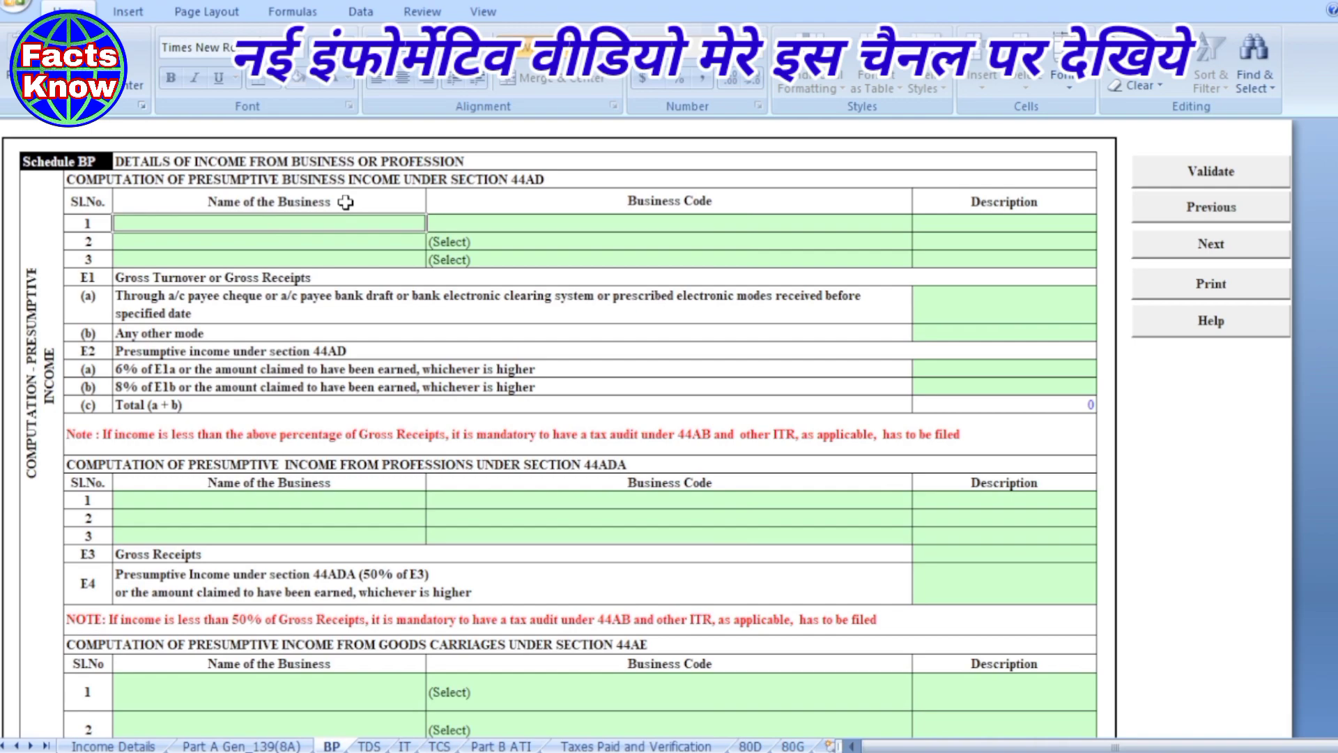
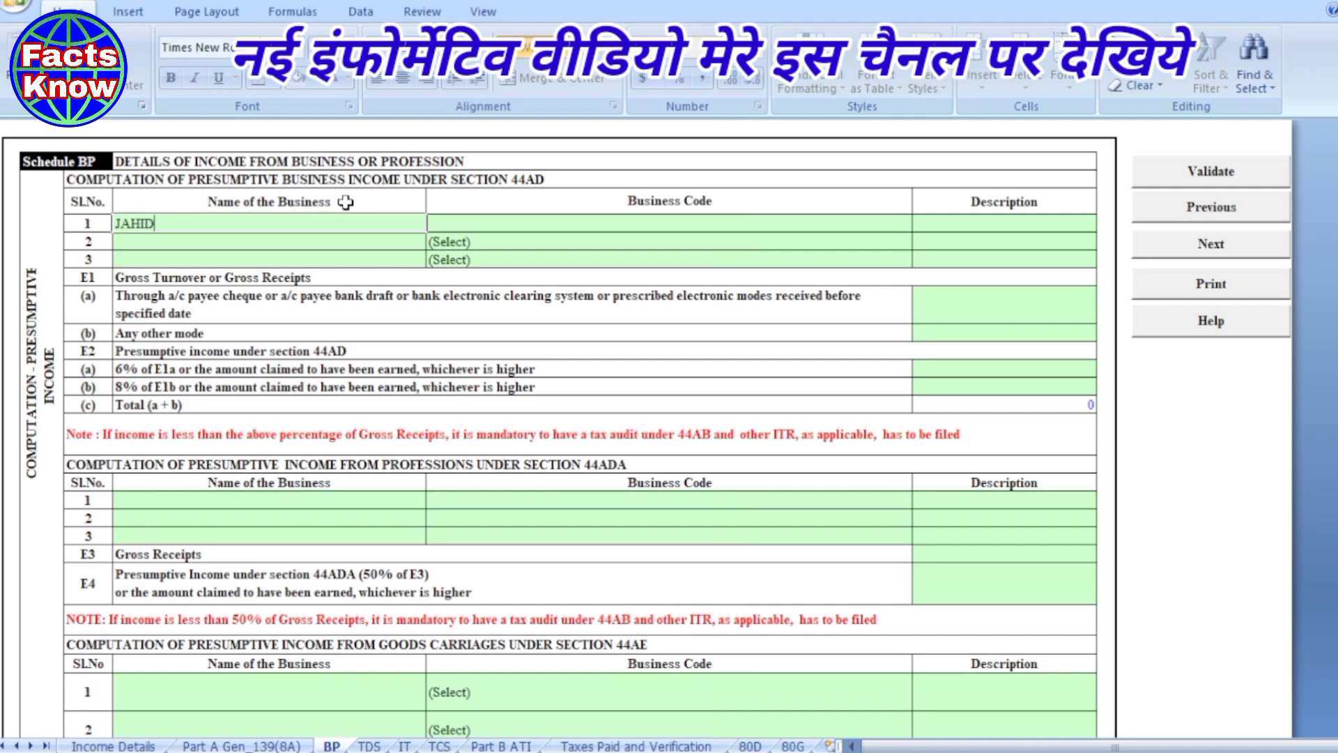
key(Return)
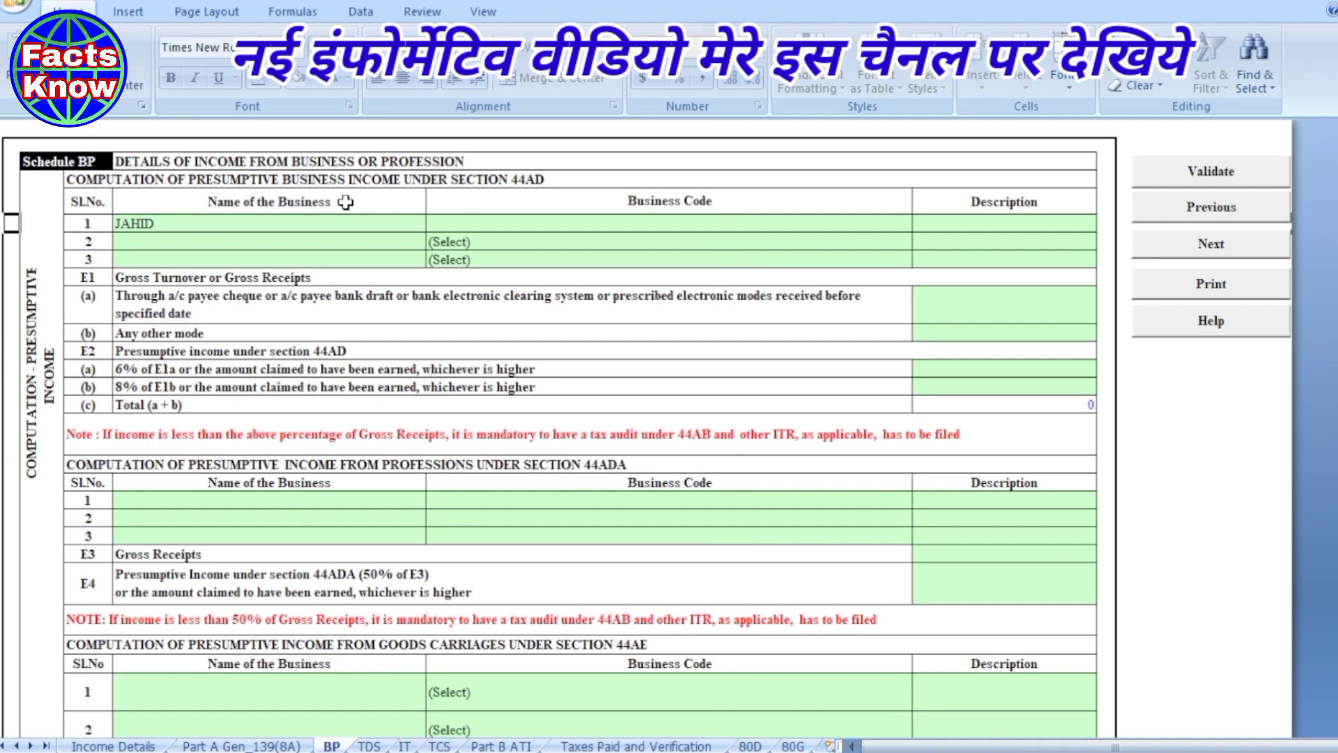
click(335, 217)
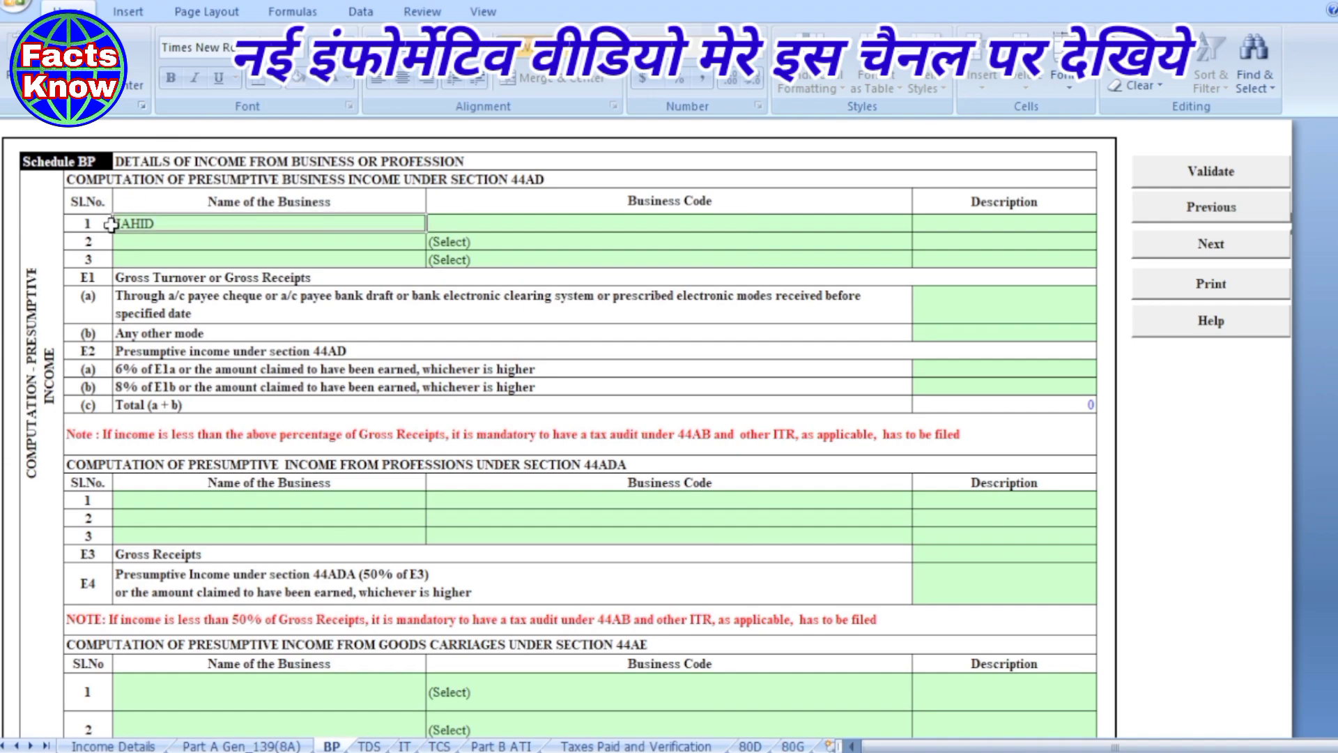
double_click(117, 223)
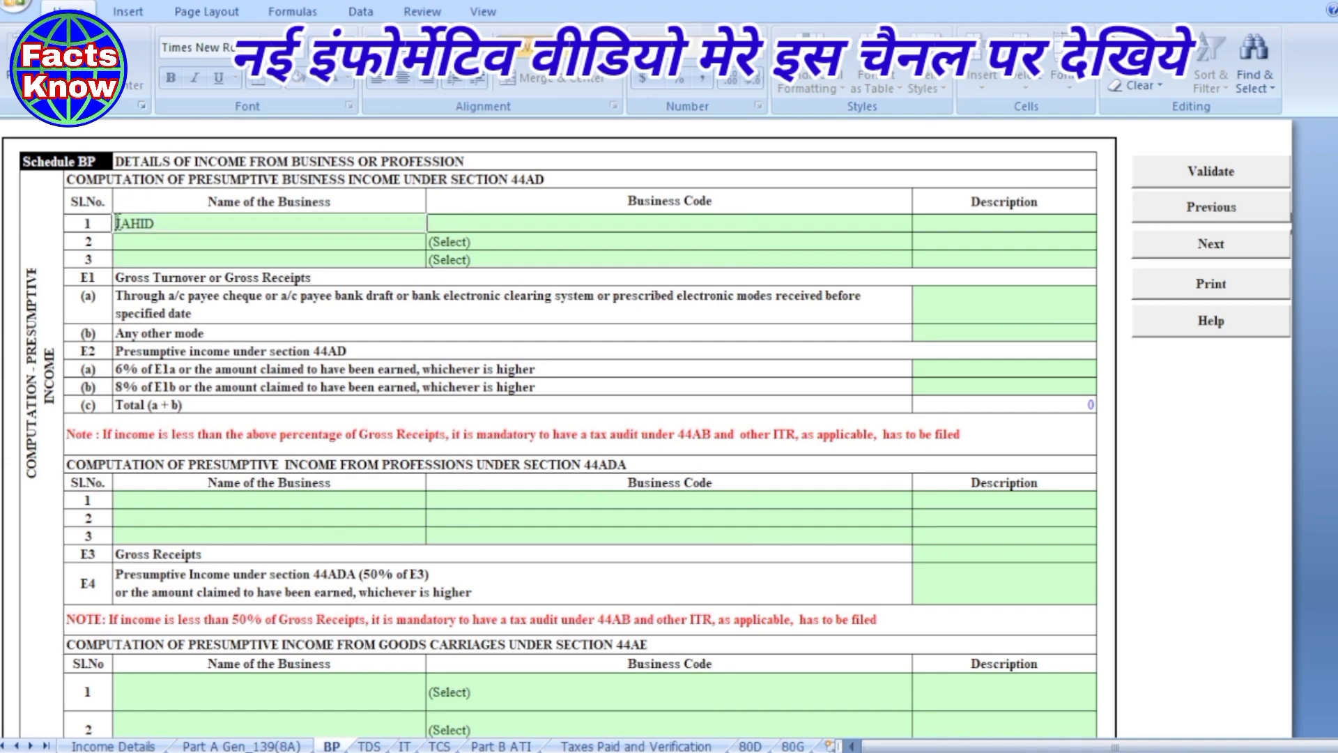
- Set business code 09028 (retail sale), gross receipts 2035400 and 8% presumptive income 514000
click(552, 228)
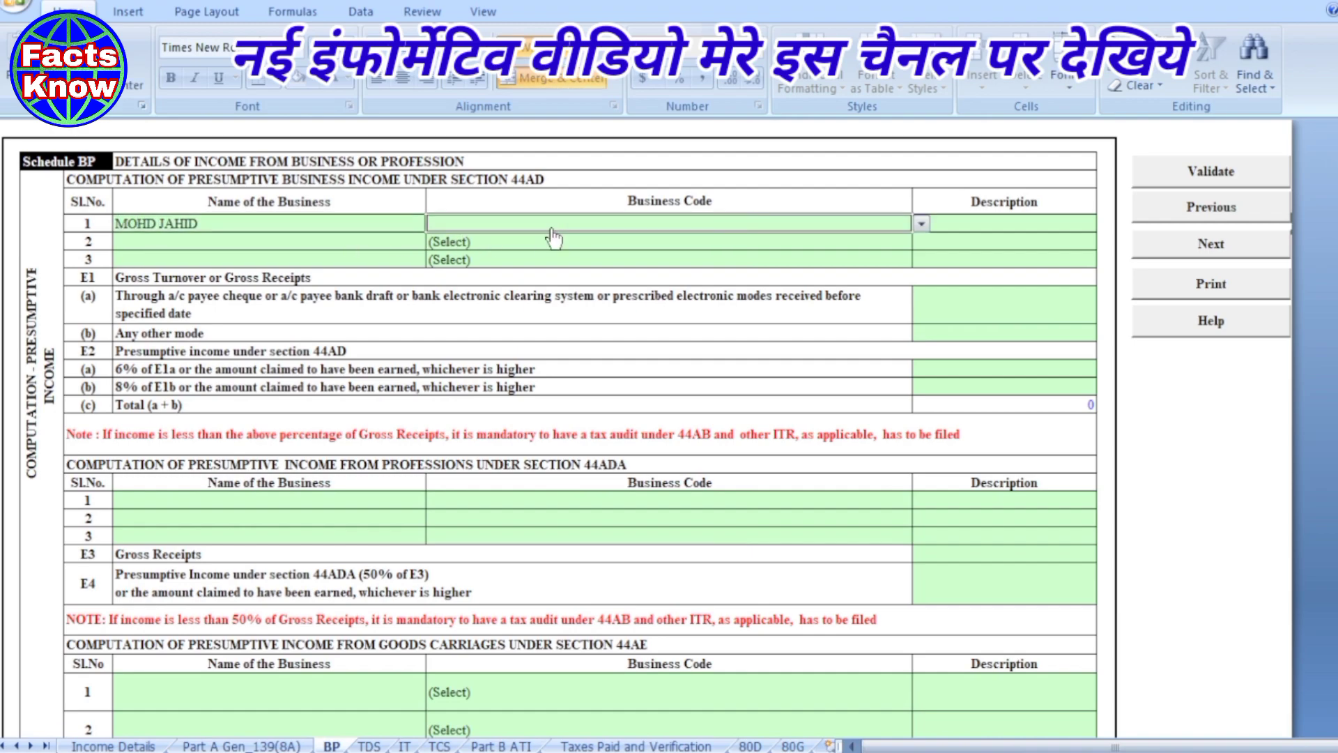
click(922, 224)
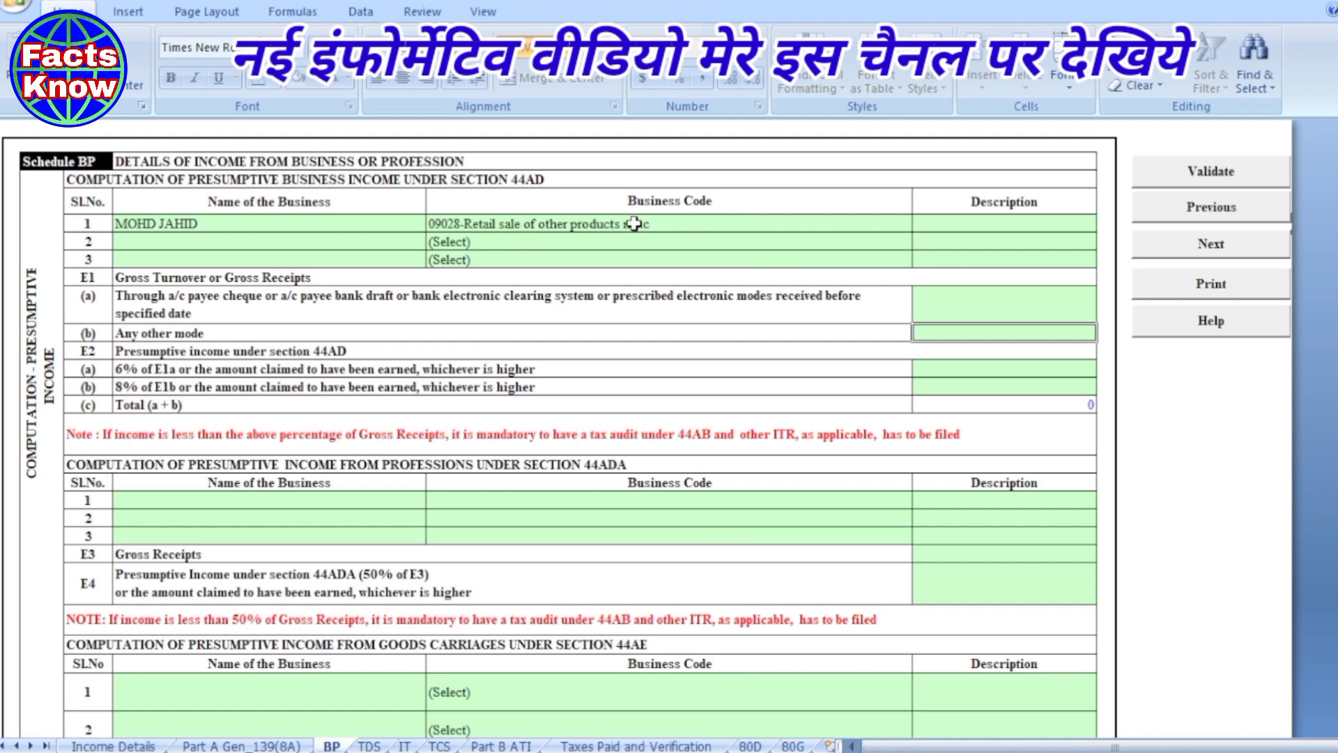
text(2035400)
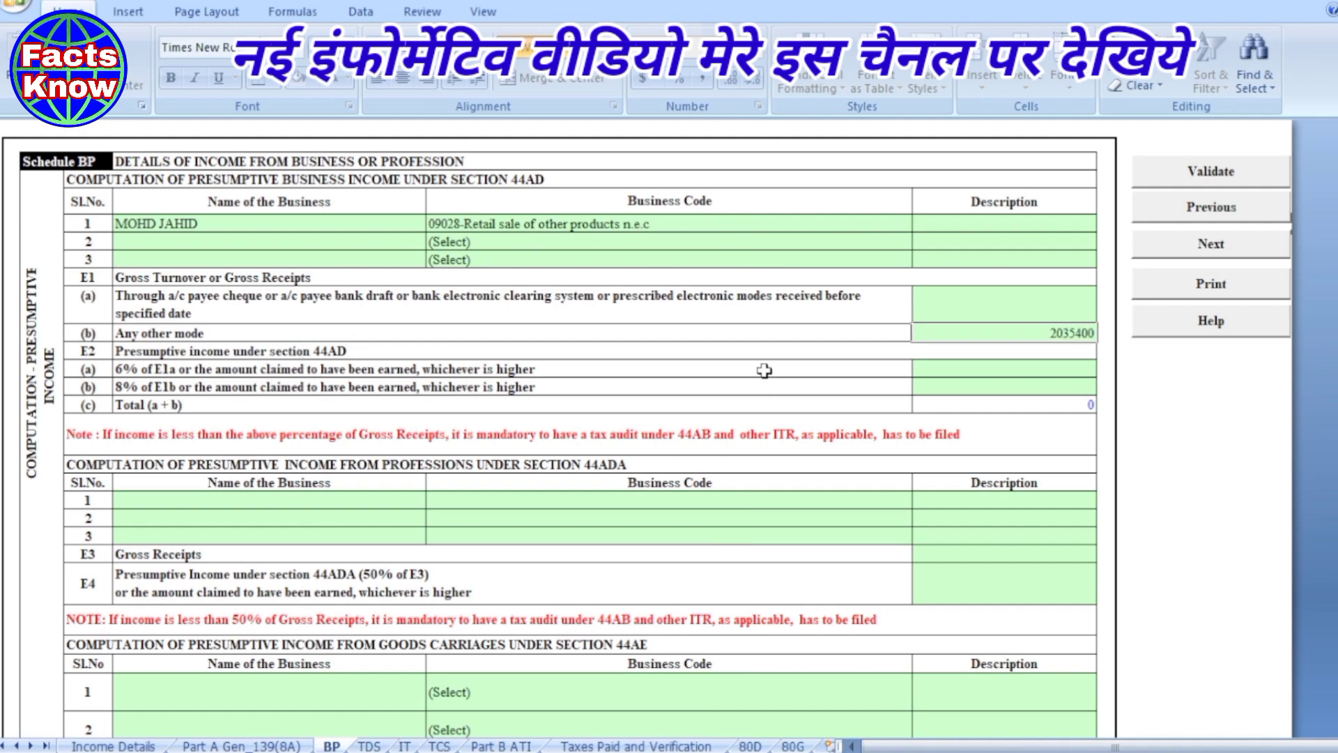
click(766, 368)
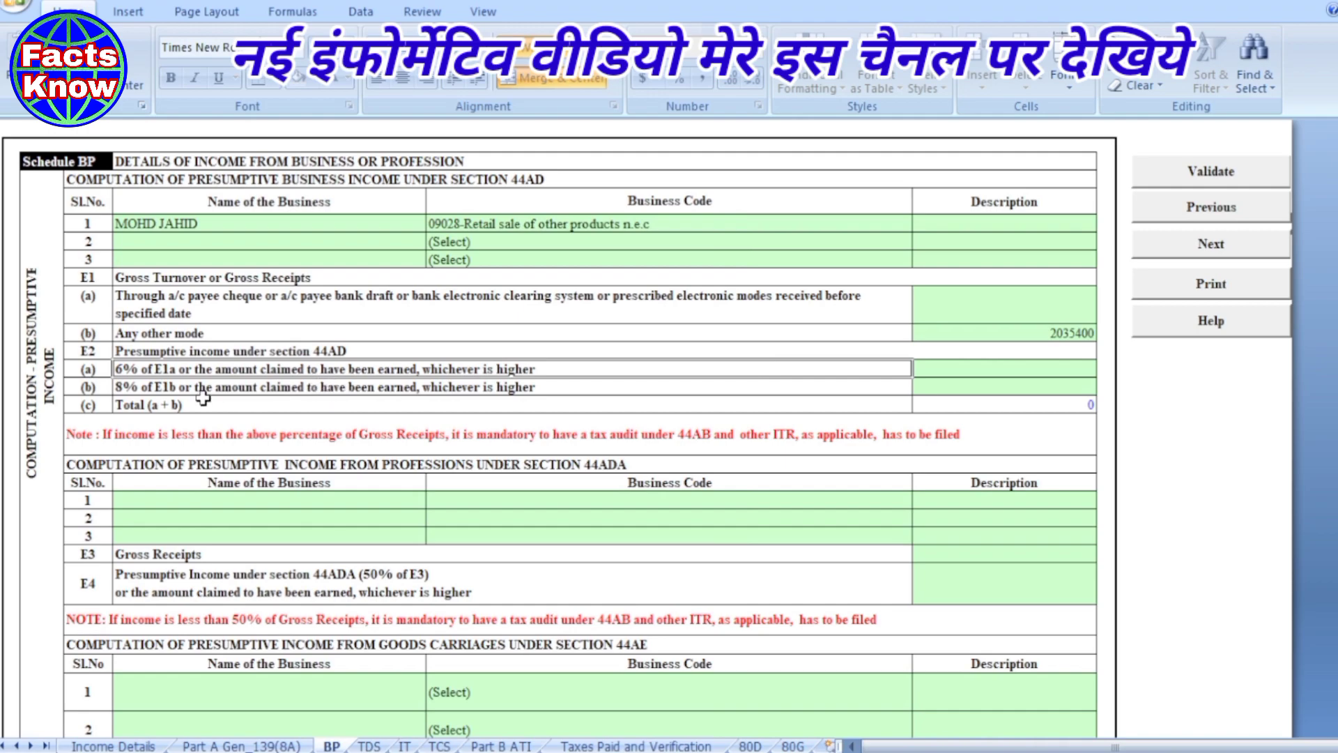
click(1009, 383)
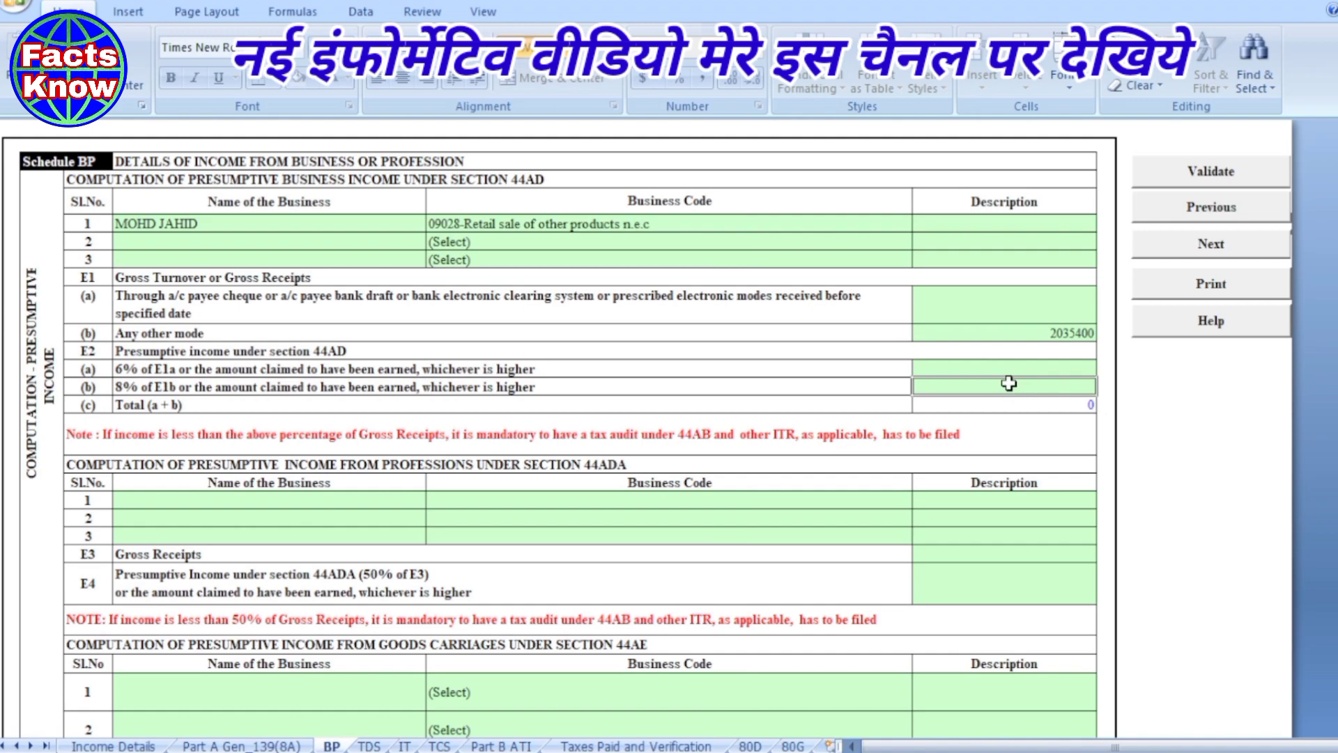
text(5140)
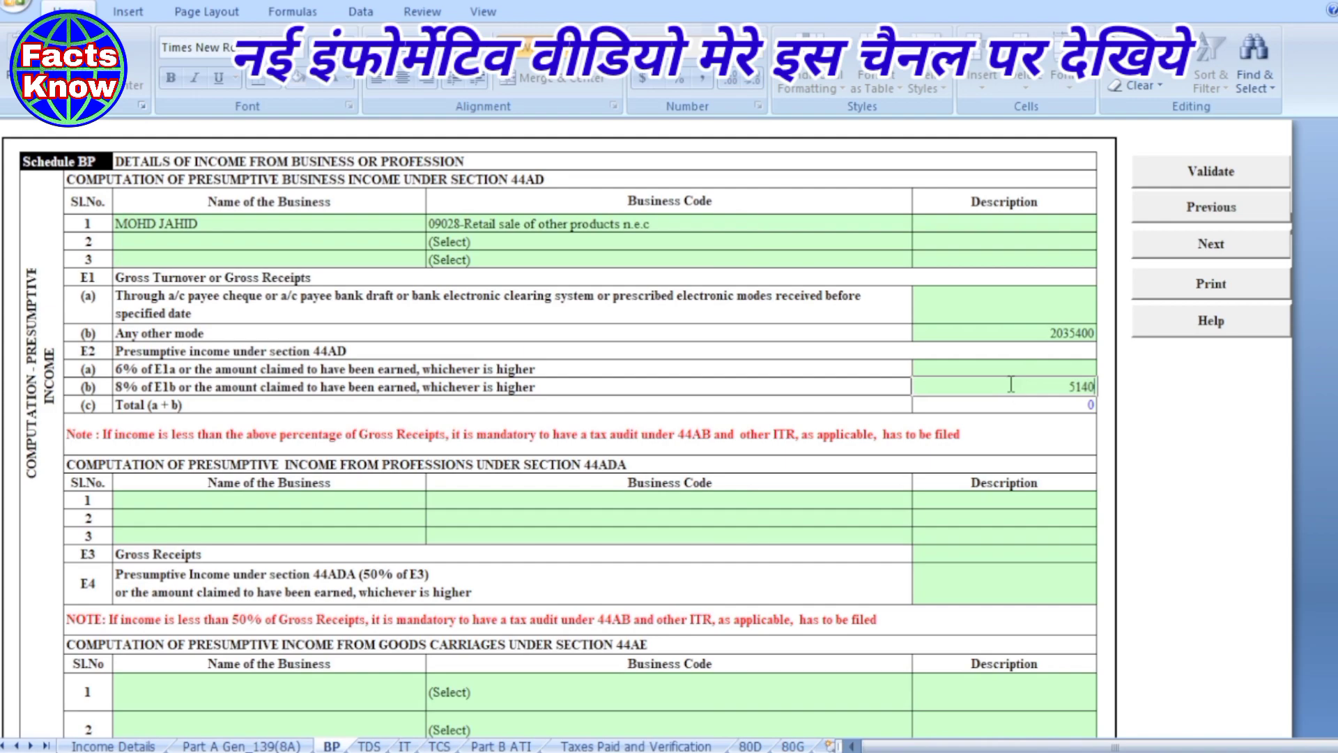
text(00)
click(845, 401)
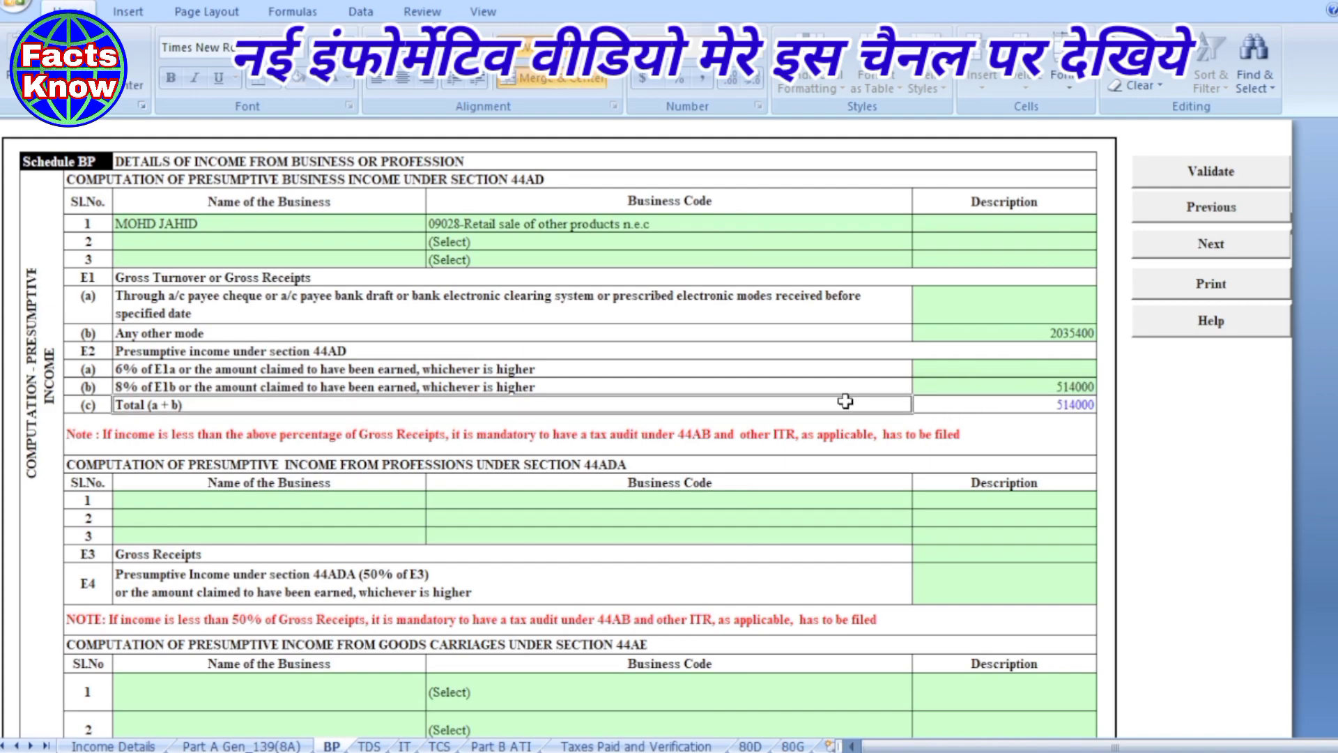
- Fill financial particulars: sundry creditors 0, sundry debtors 0, capital 135545, bank 85, cash-in-hand 135460
scroll(672, 434, down, 1)
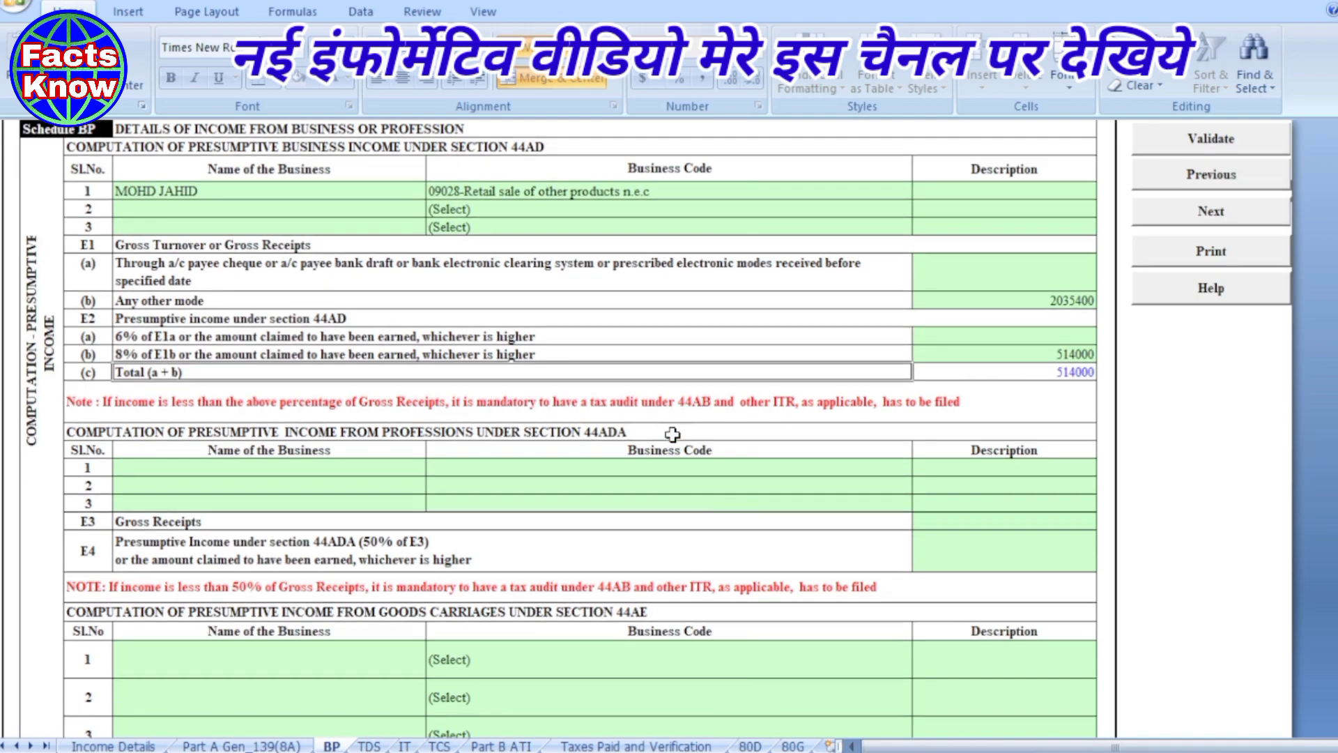
scroll(673, 434, down, 5)
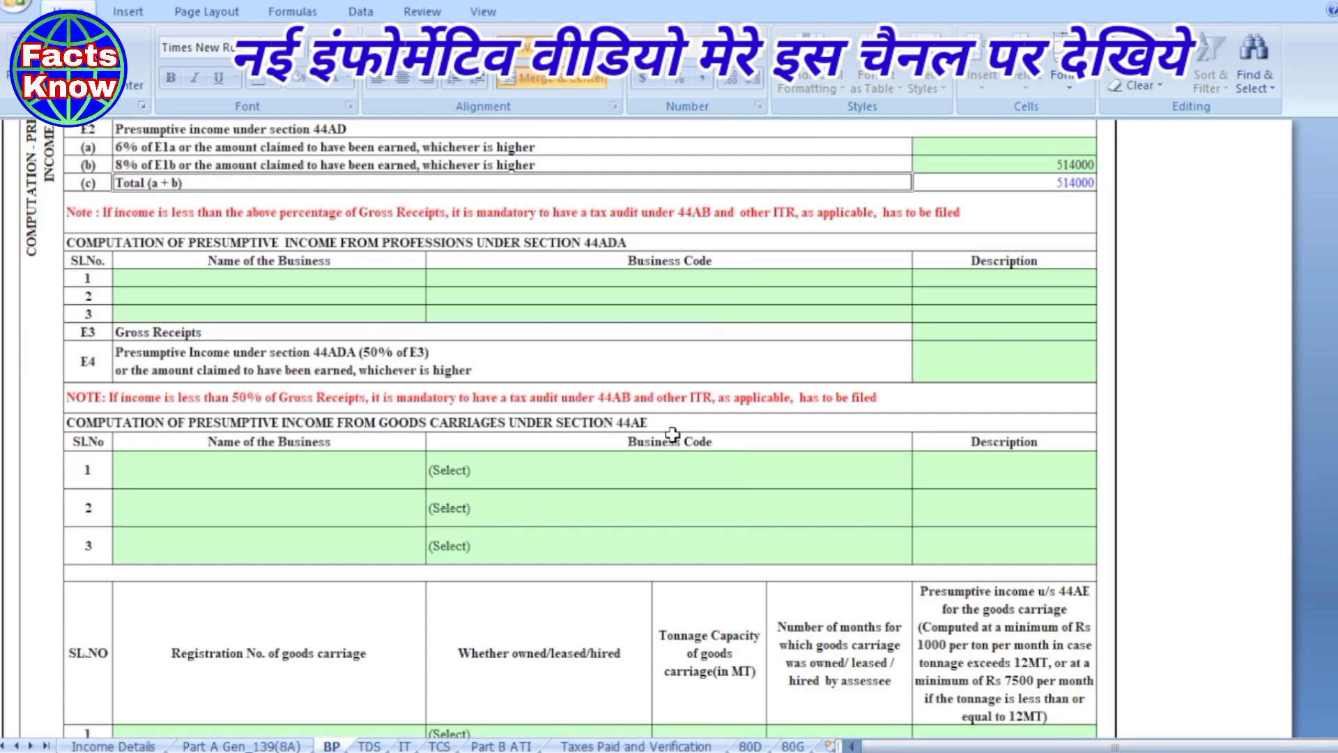
scroll(673, 435, down, 5)
scroll(672, 434, down, 14)
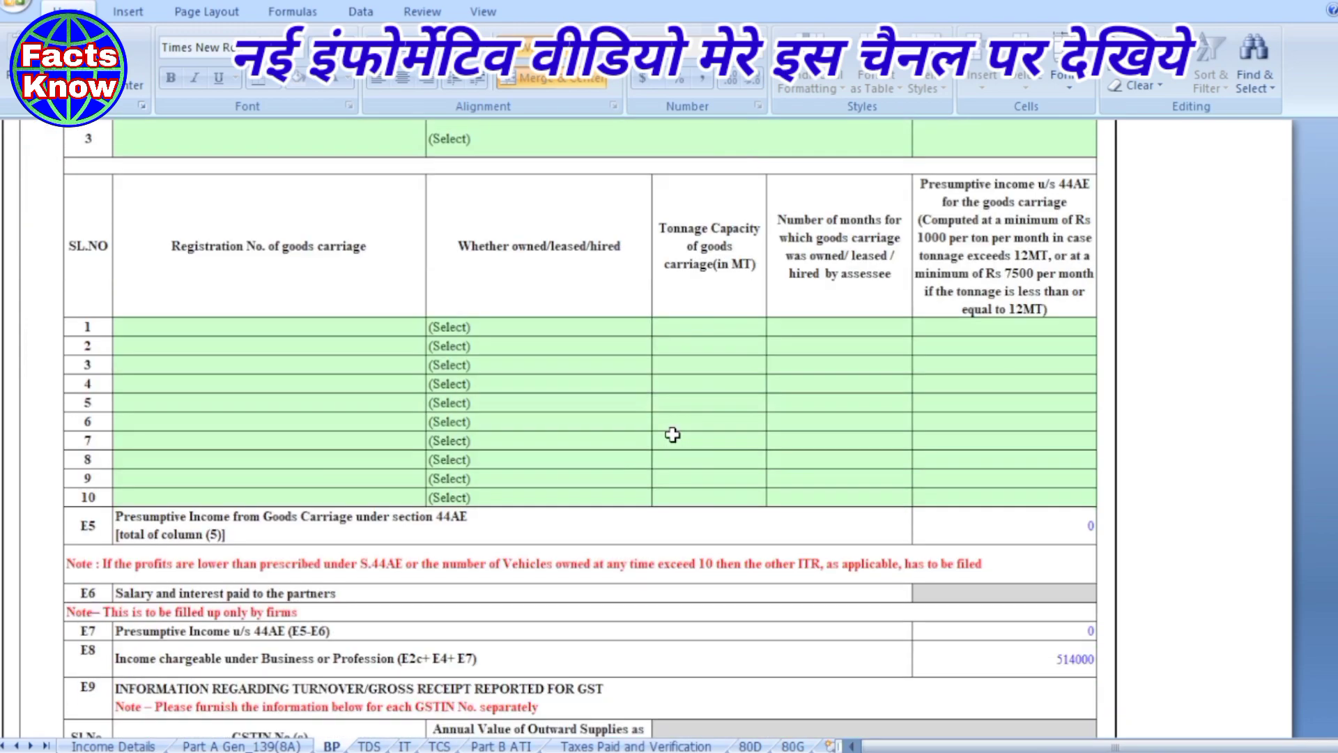
scroll(673, 434, down, 6)
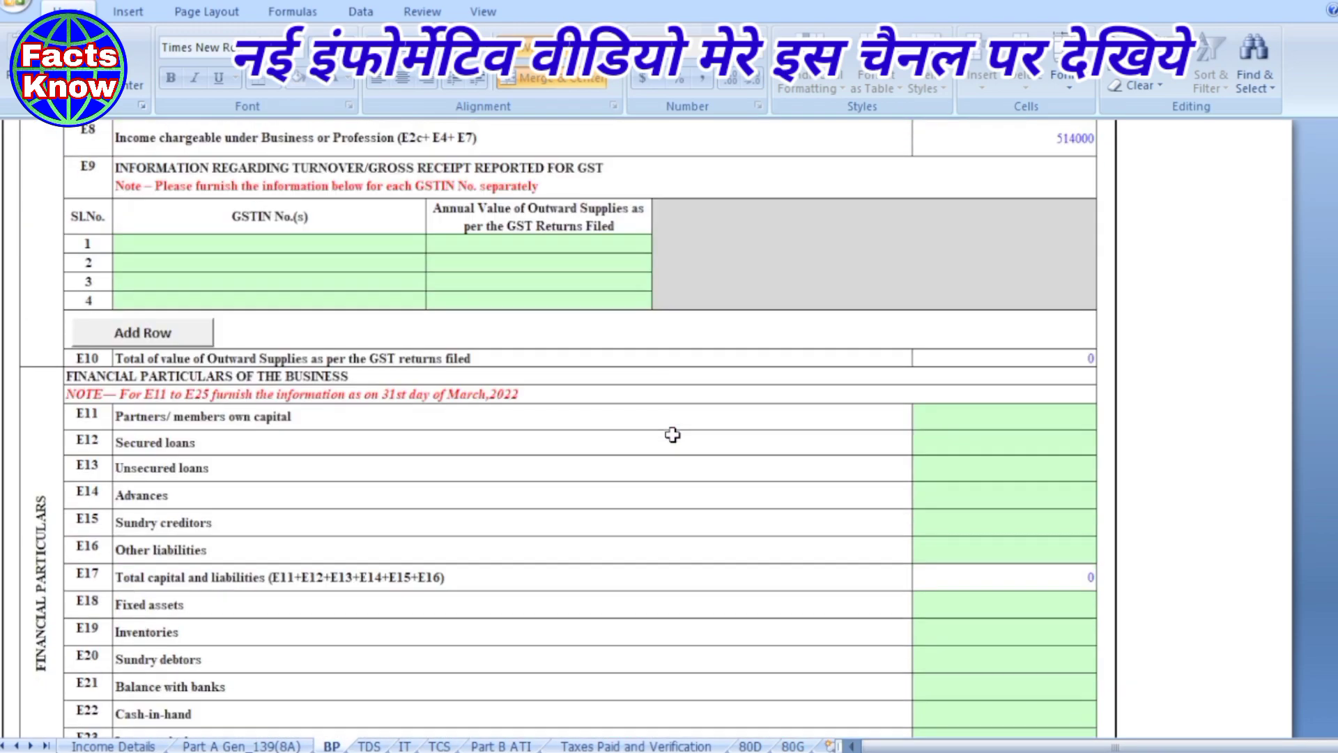
scroll(673, 435, down, 5)
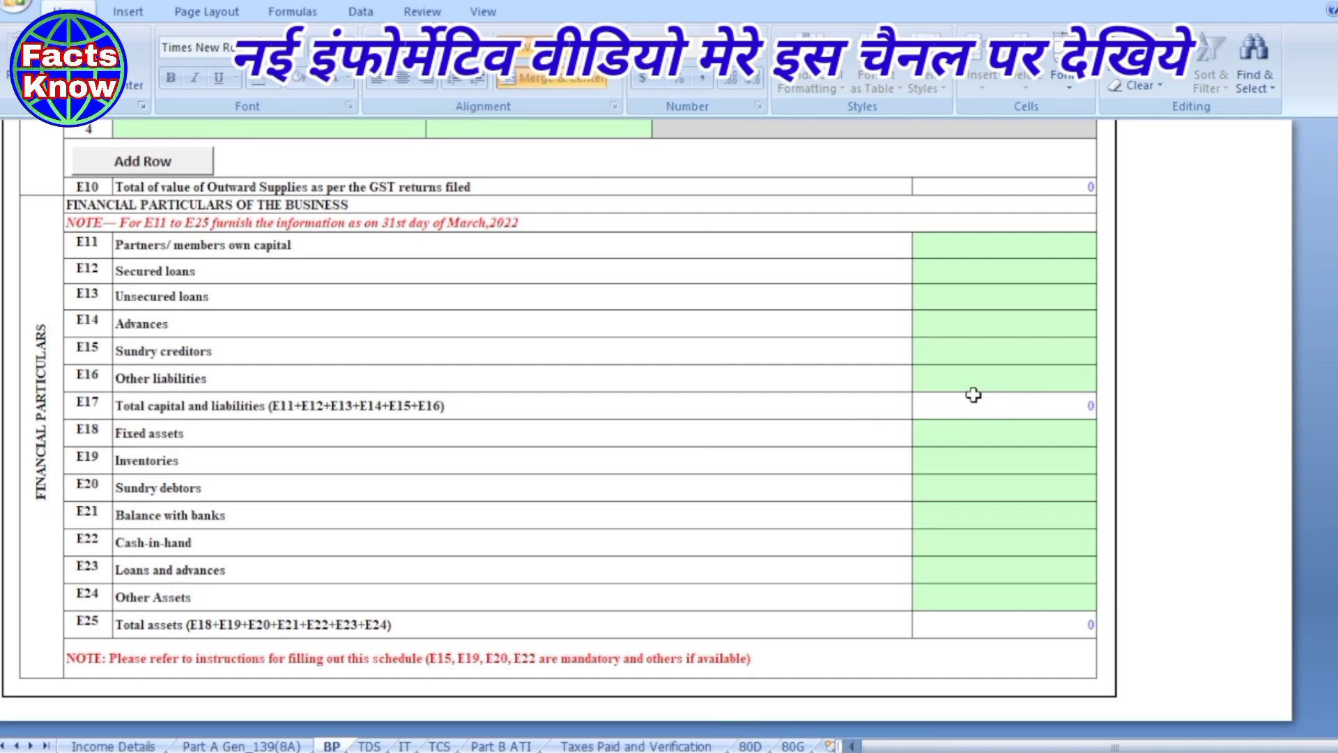
click(949, 351)
text(0)
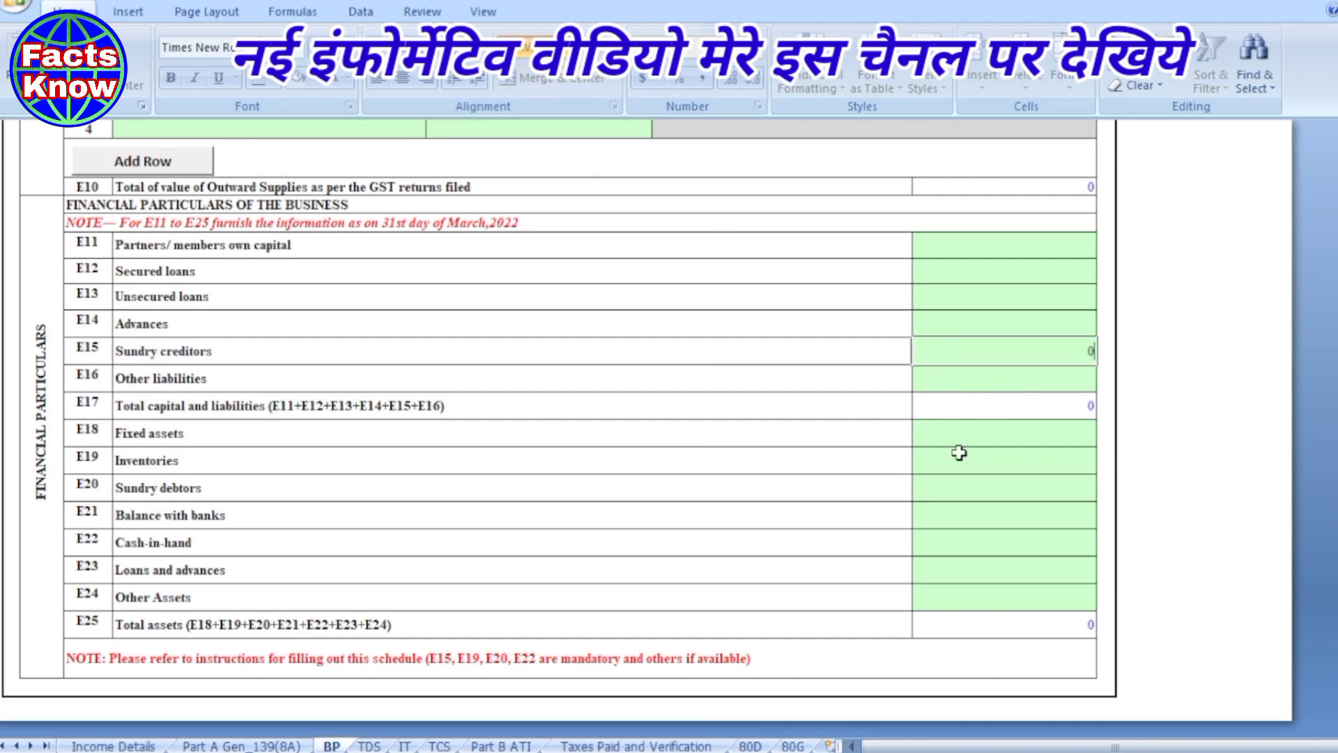
click(973, 488)
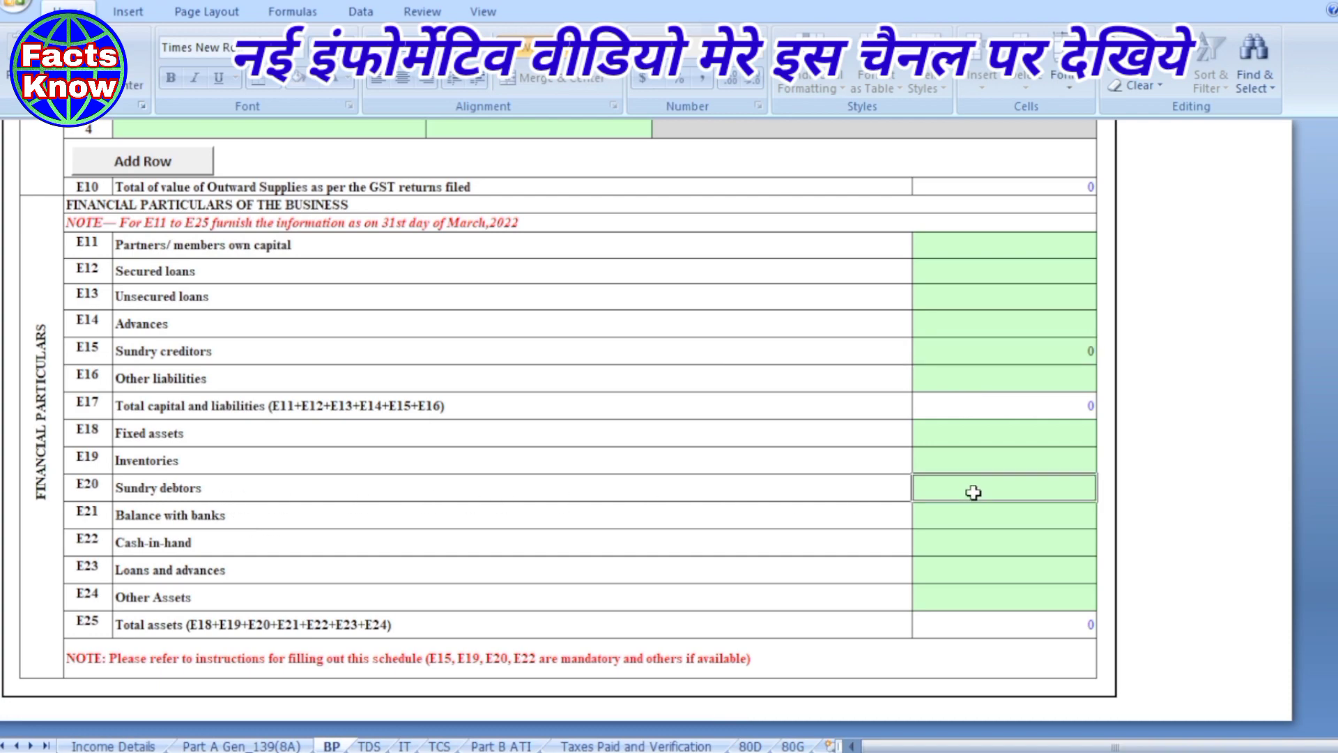
text(0)
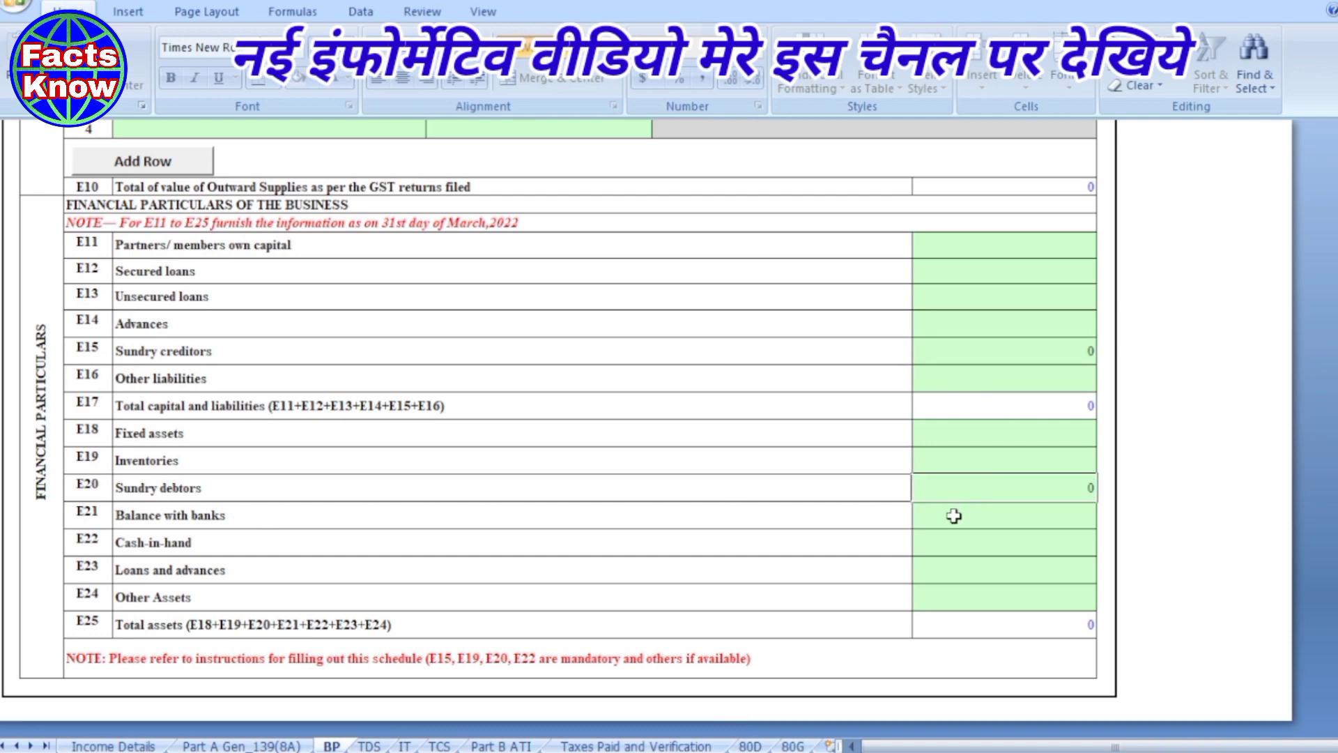
click(943, 541)
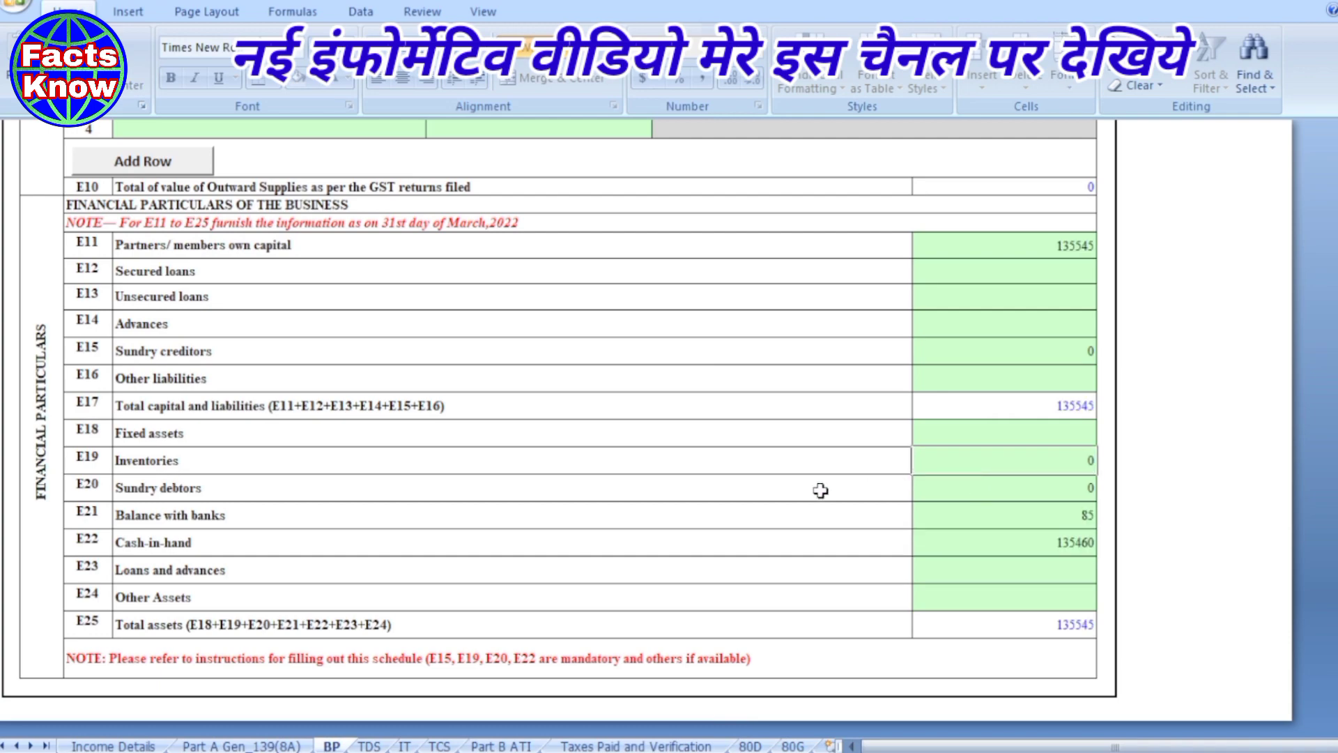
click(789, 490)
- Validate Schedule BP from the top of the sheet and acknowledge 'Sheet BP is Ok'
scroll(789, 491, down, 1)
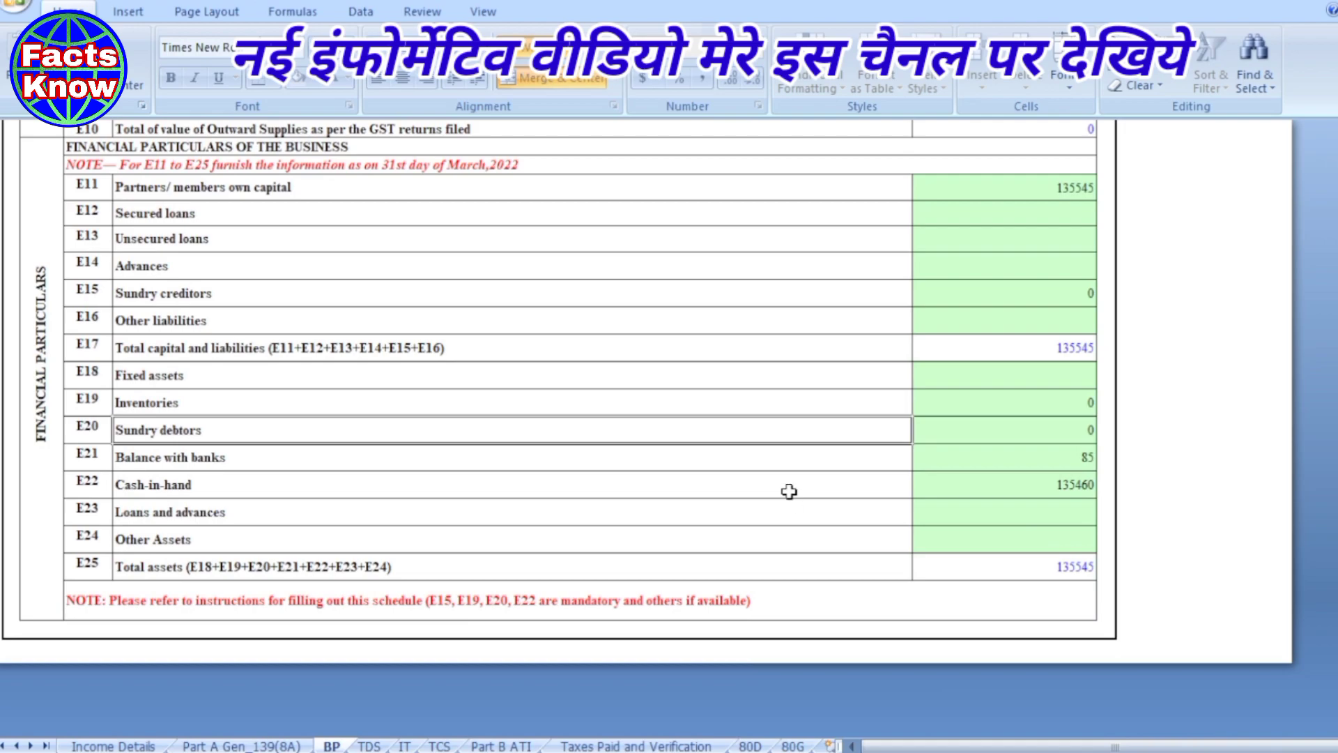
scroll(789, 492, up, 1)
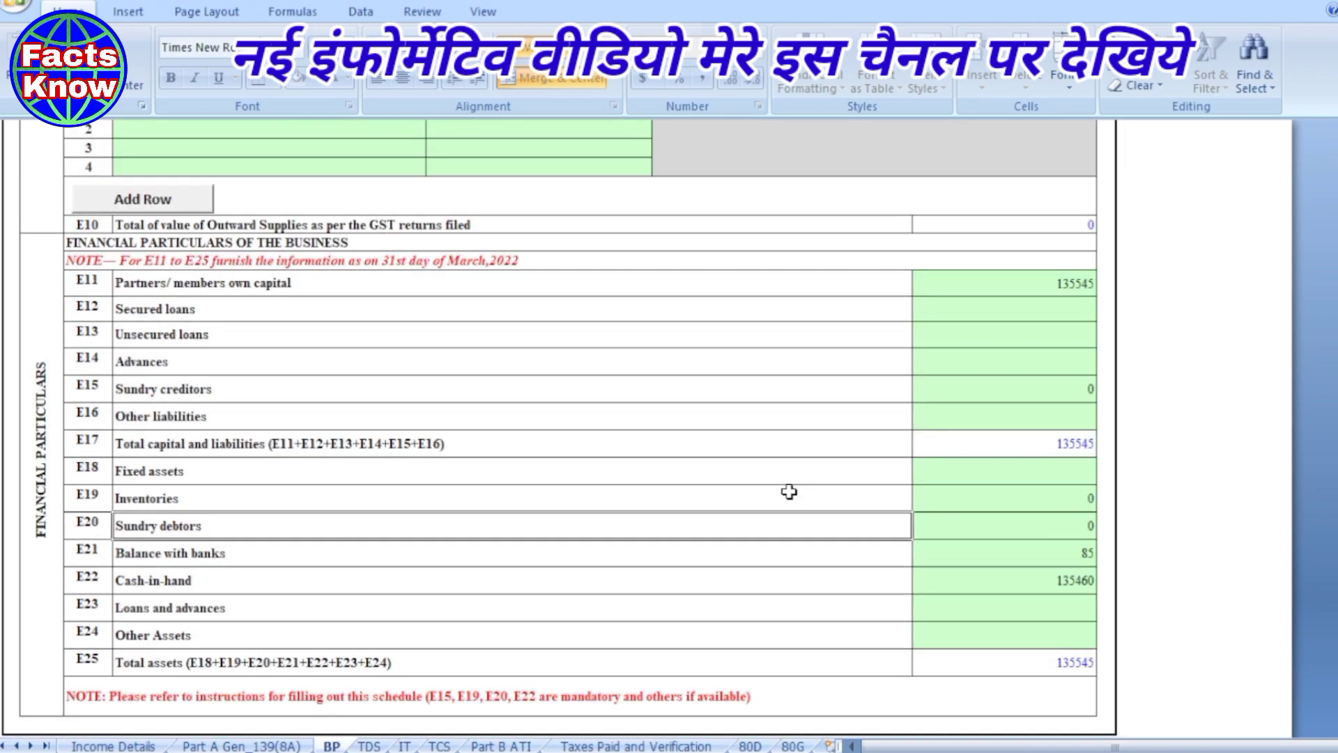
scroll(789, 491, up, 3)
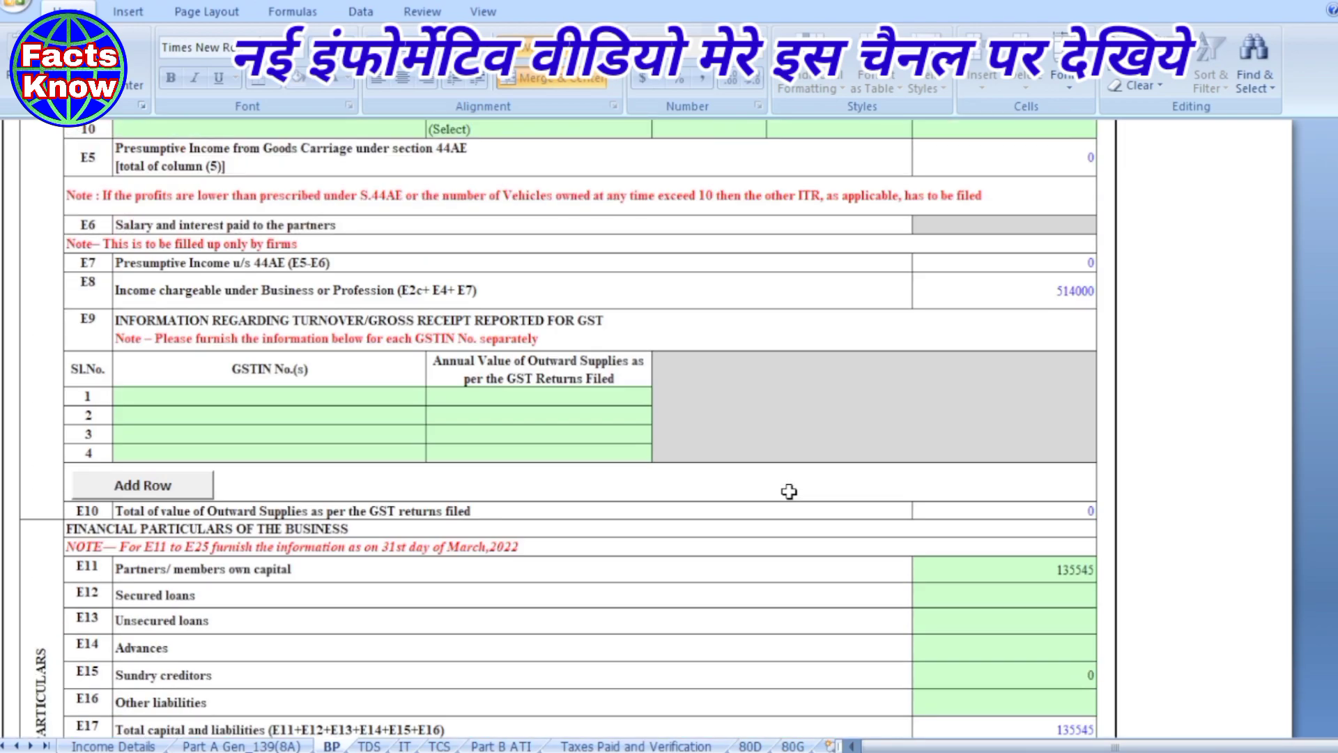
scroll(789, 491, up, 5)
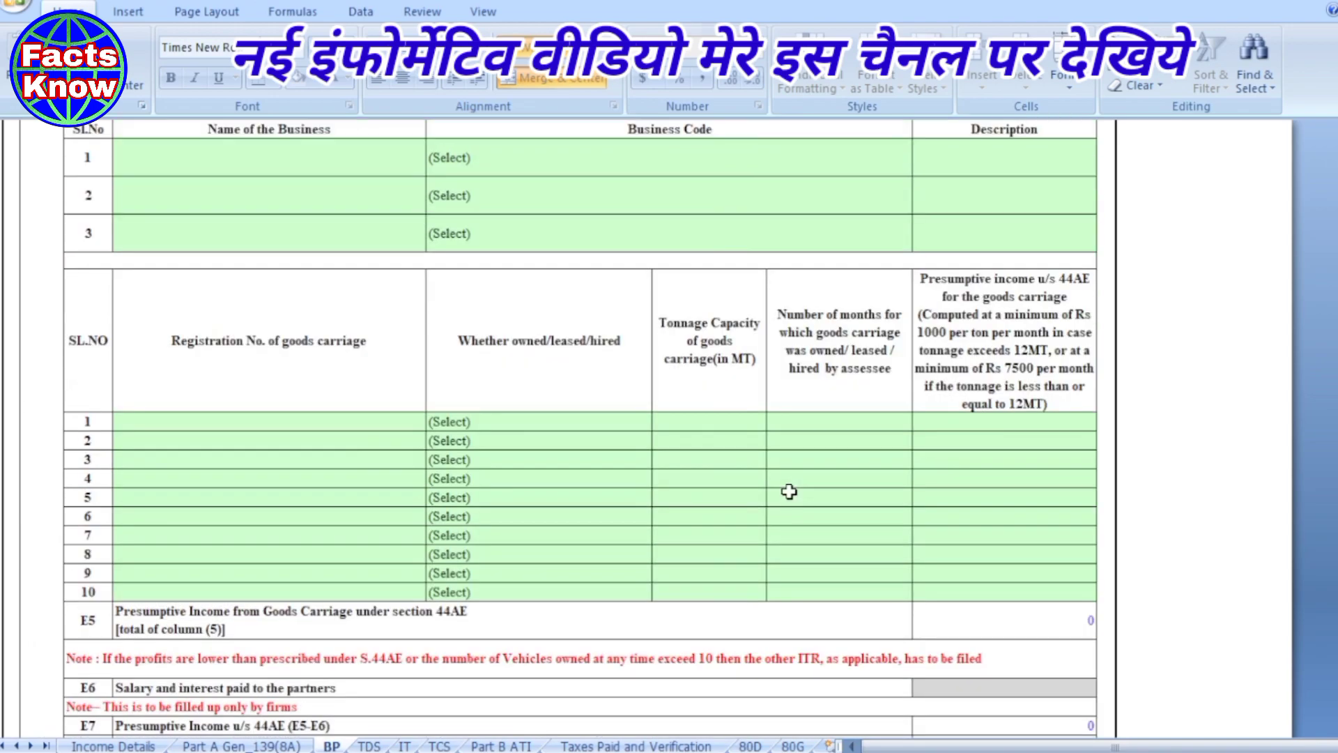
scroll(789, 491, down, 4)
scroll(789, 491, up, 7)
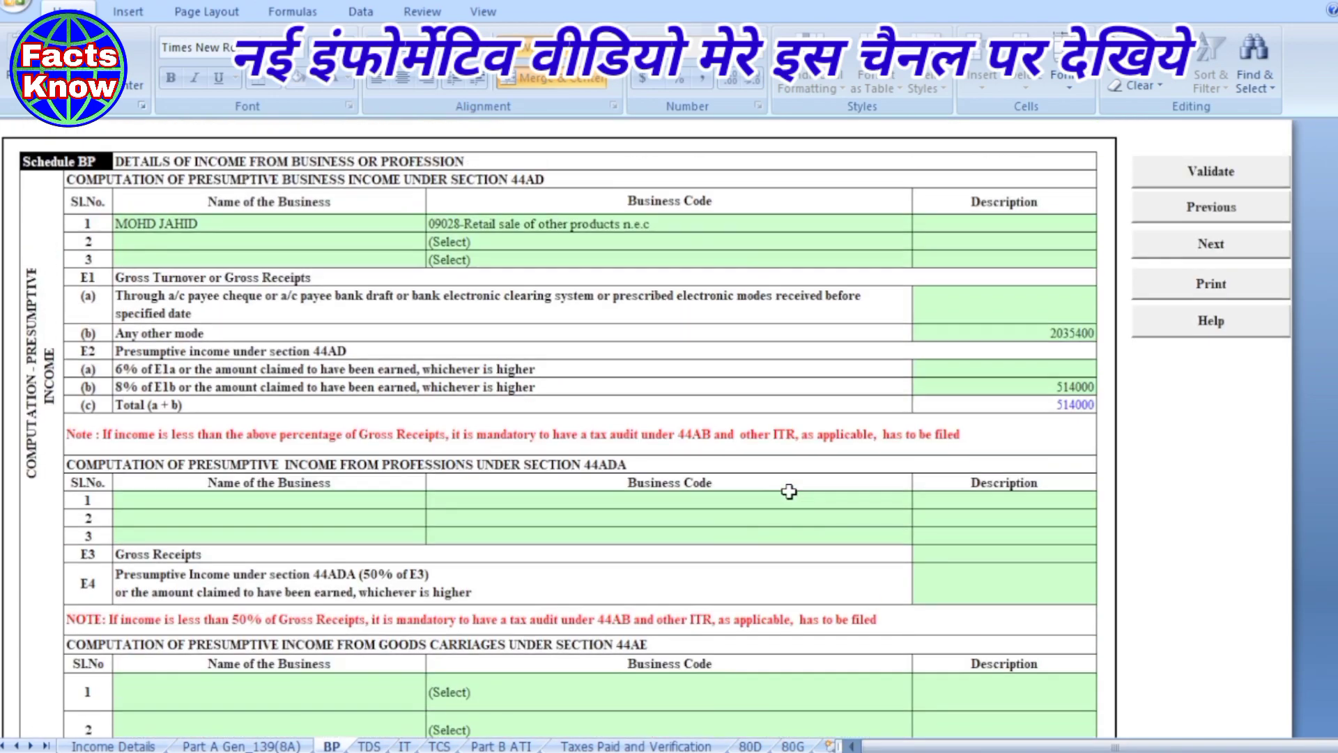
click(1222, 180)
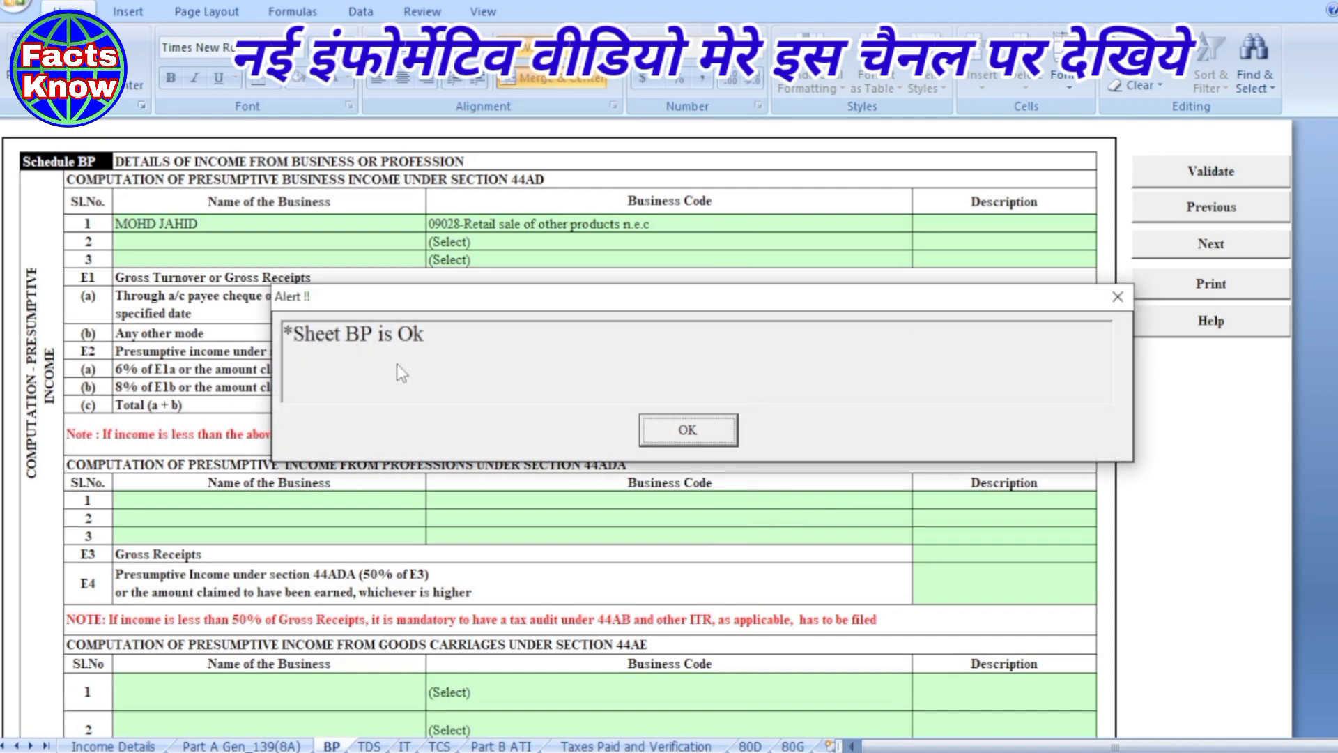
click(673, 431)
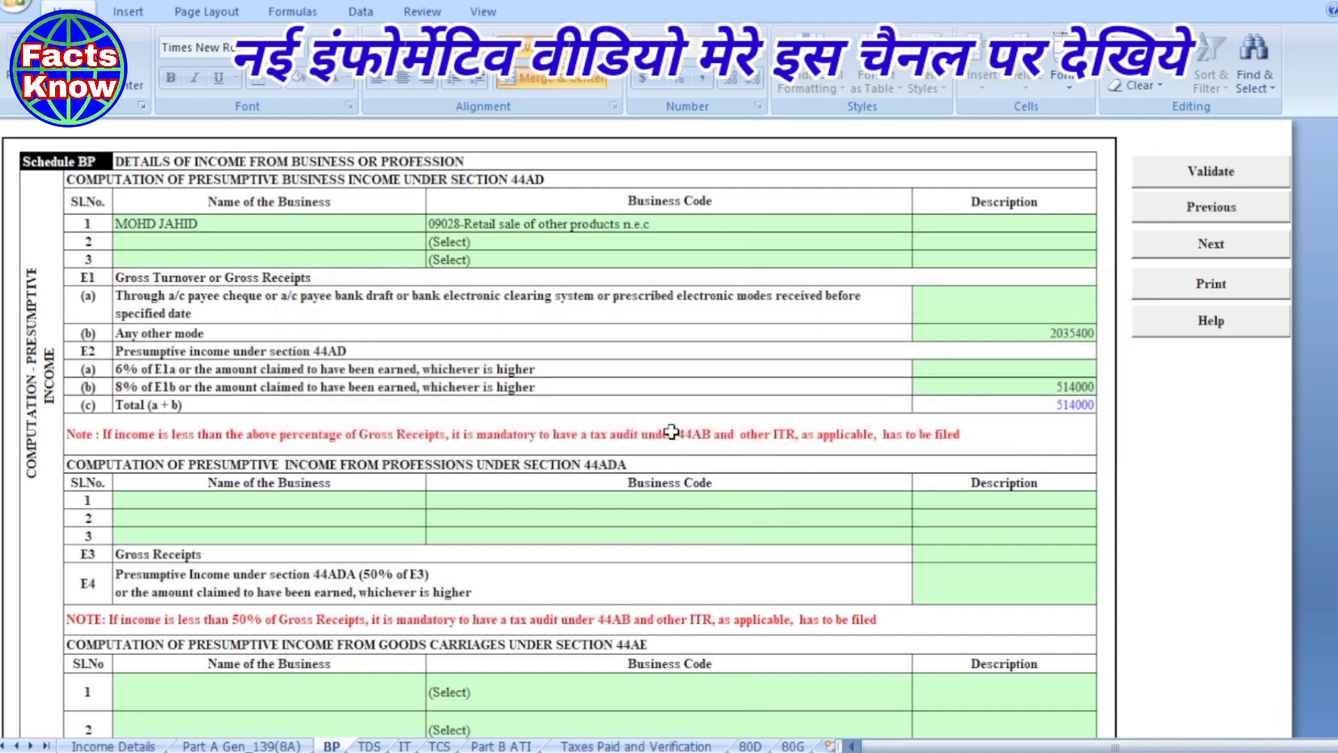
scroll(671, 432, down, 1)
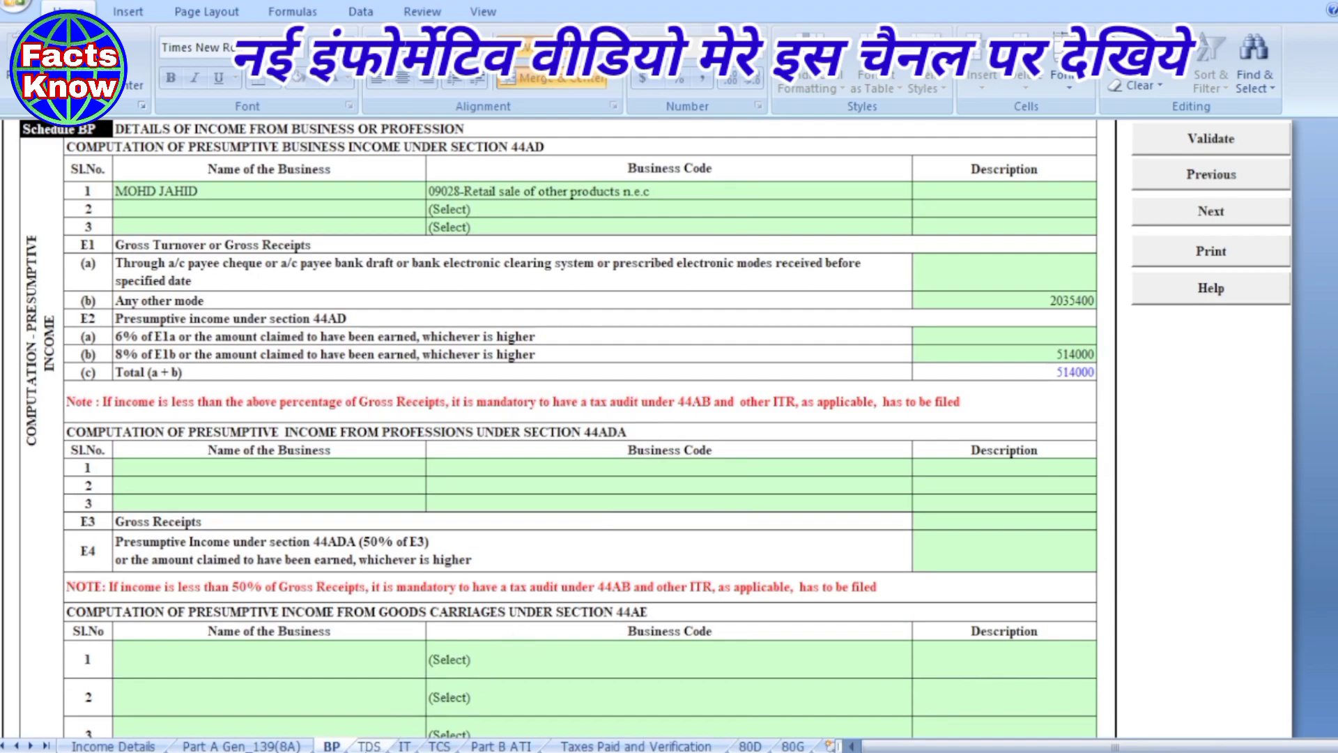
- Visit the TDS, IT and TCS sheets dismissing each reminder, then open Part B ATI
click(368, 746)
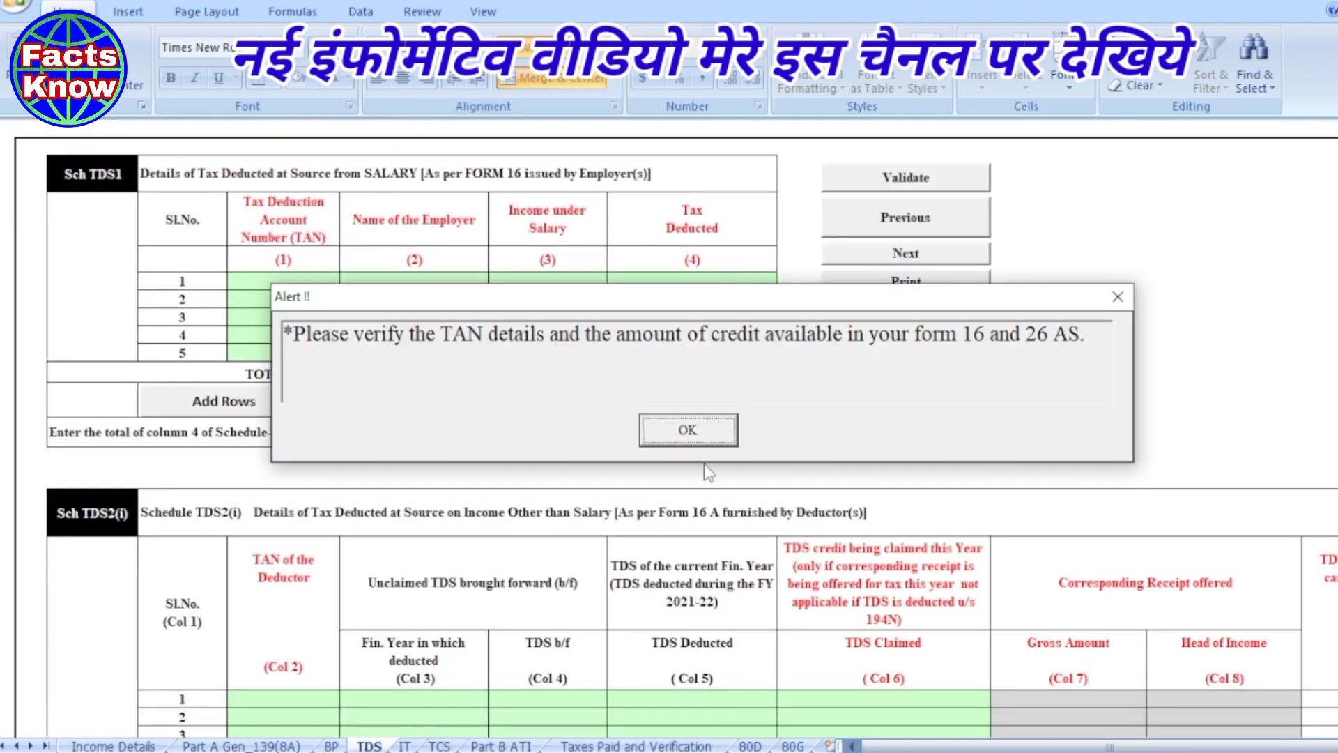
click(687, 429)
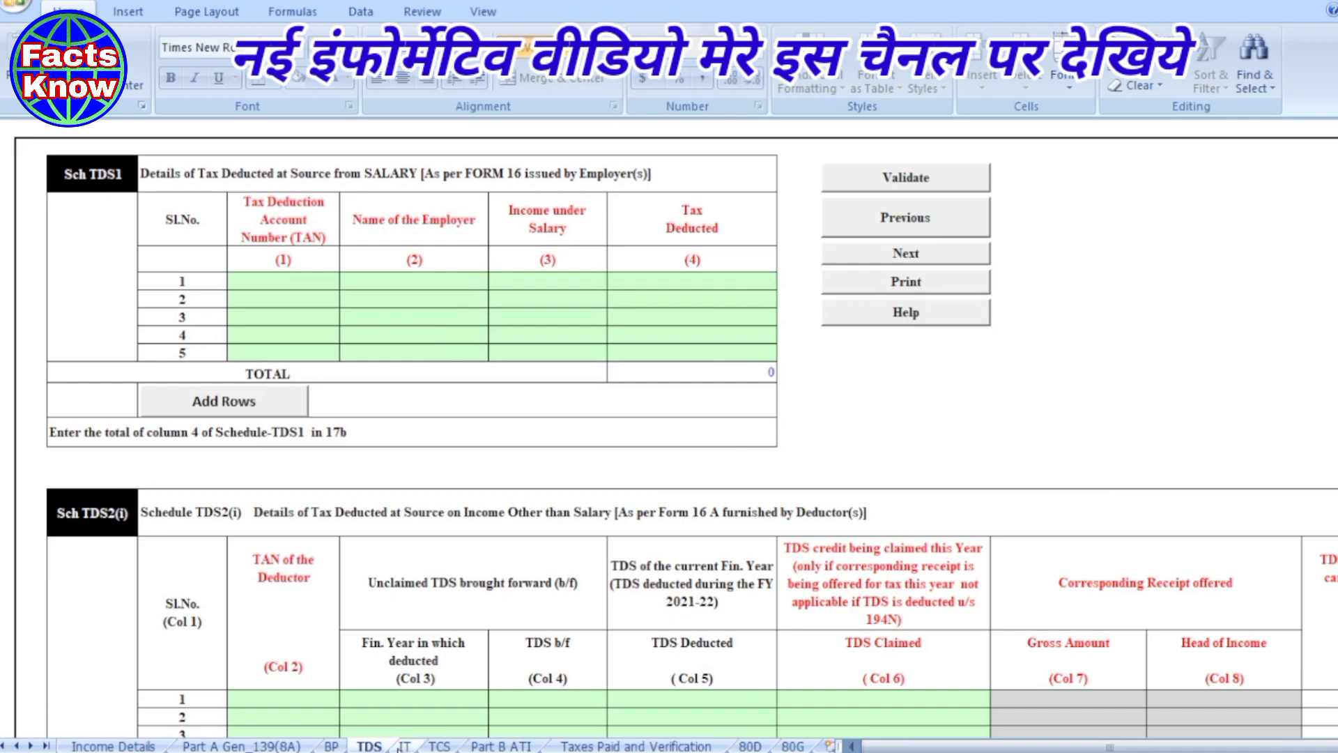
click(404, 746)
click(688, 430)
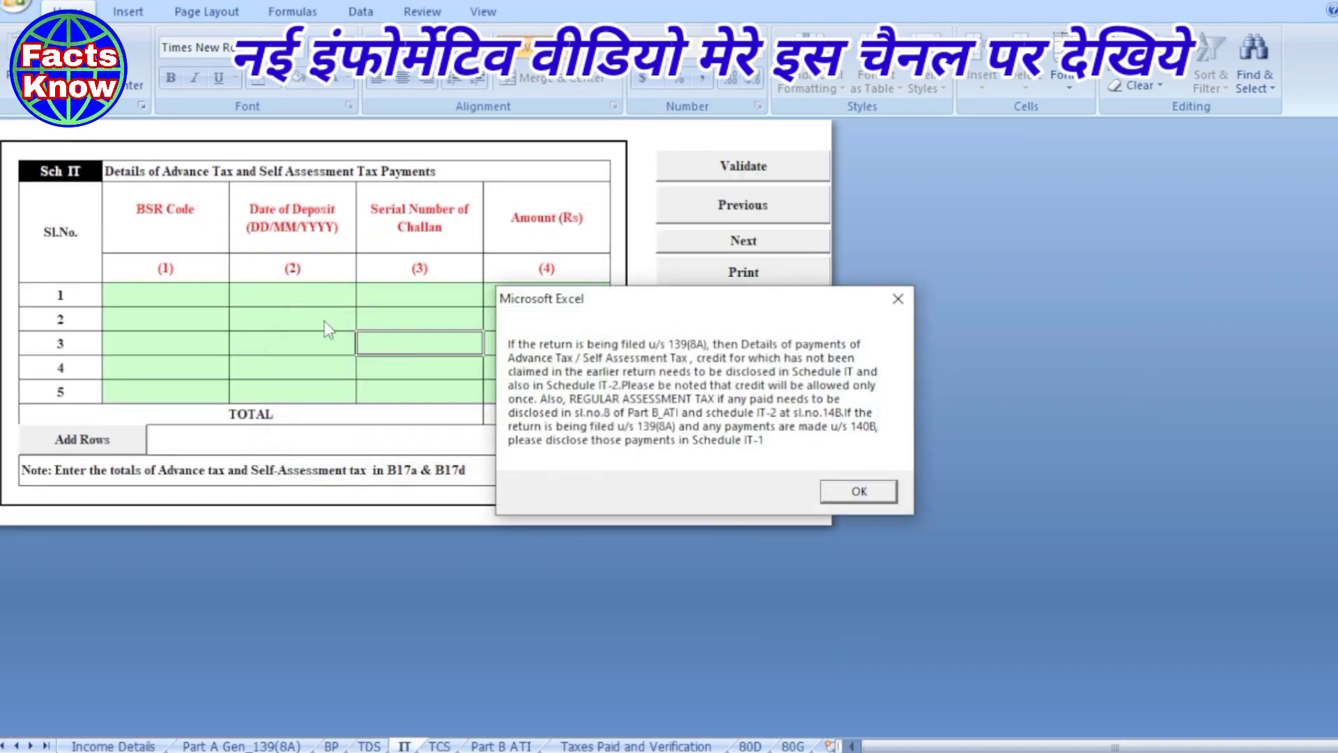
click(871, 491)
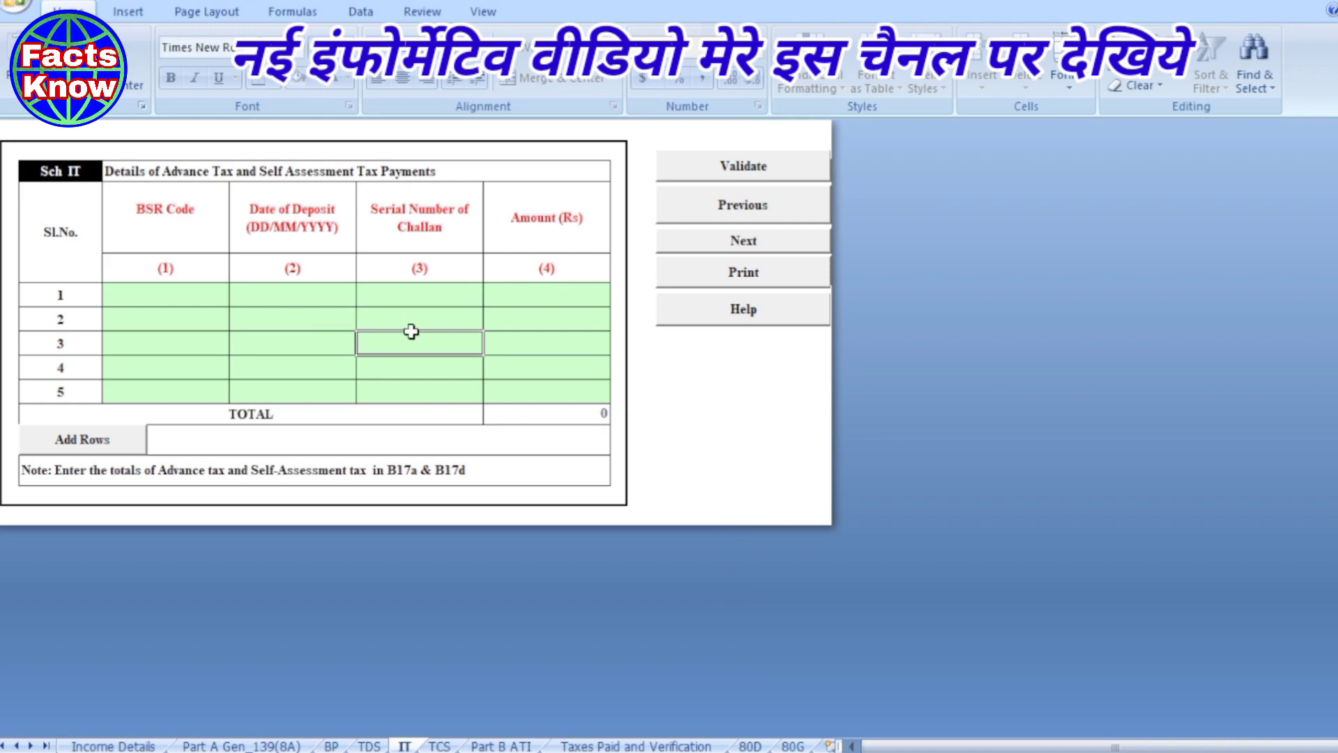
click(440, 746)
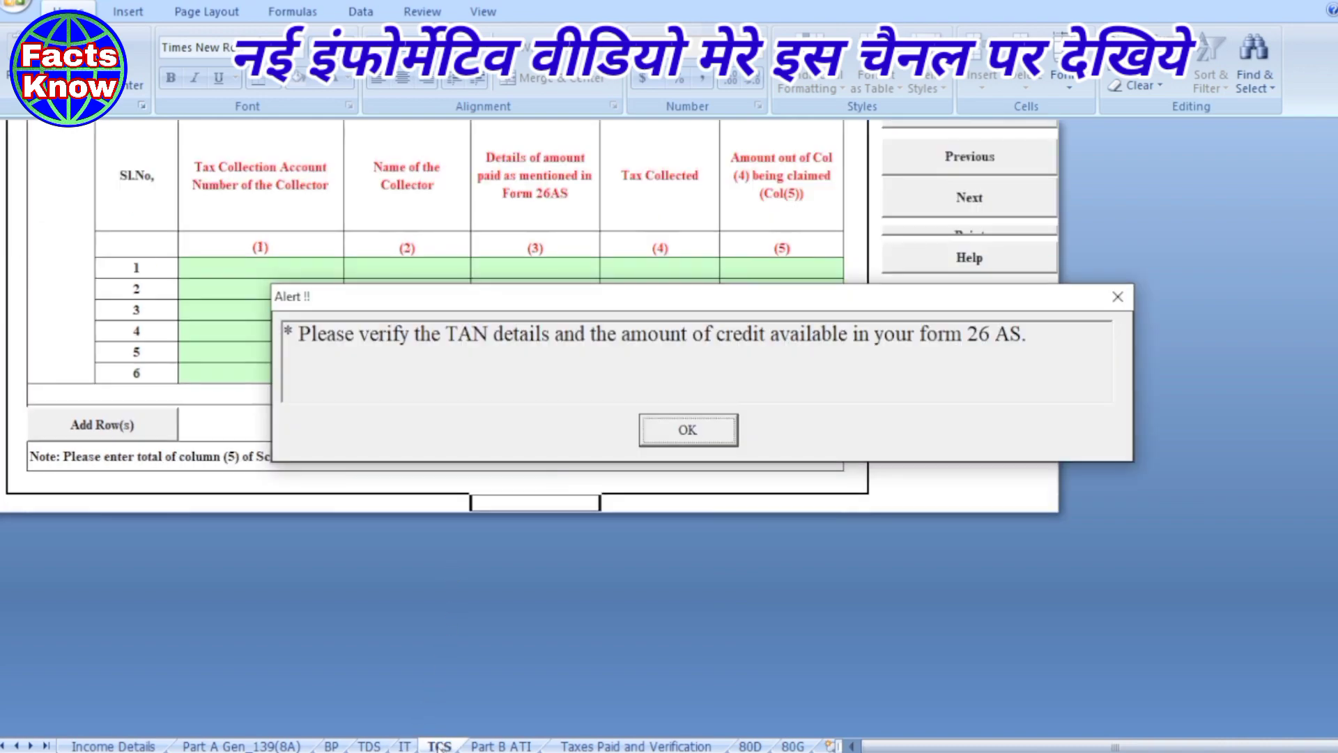
click(682, 431)
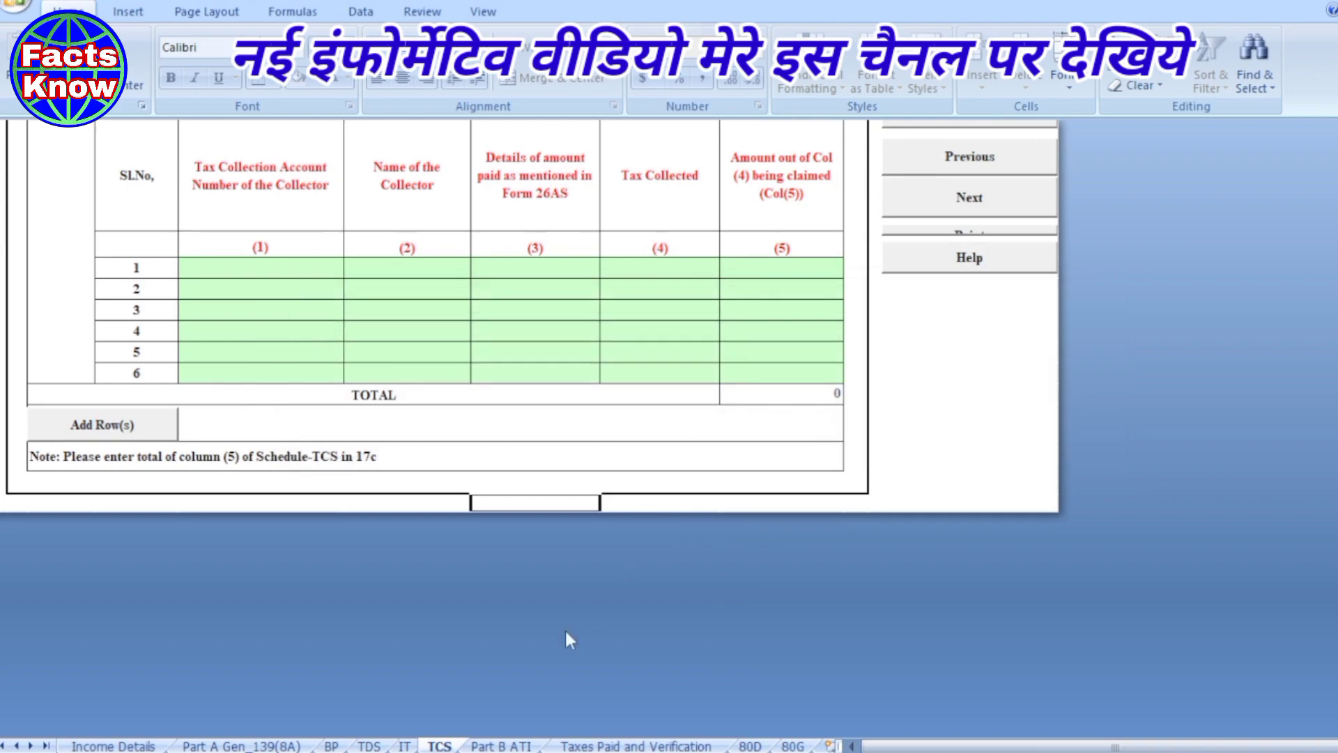
click(493, 746)
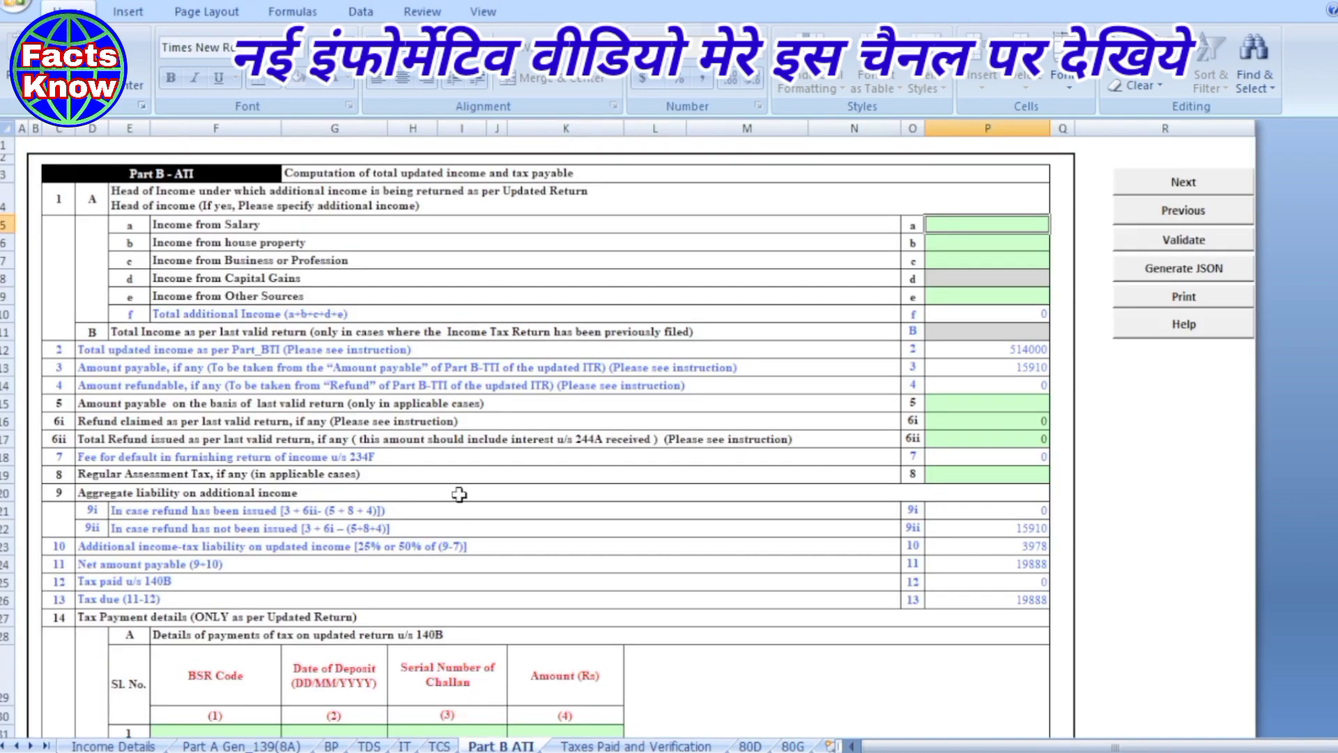
- Scroll Part B ATI down to the row 14 Tax Payment details for section 140B
scroll(460, 495, down, 2)
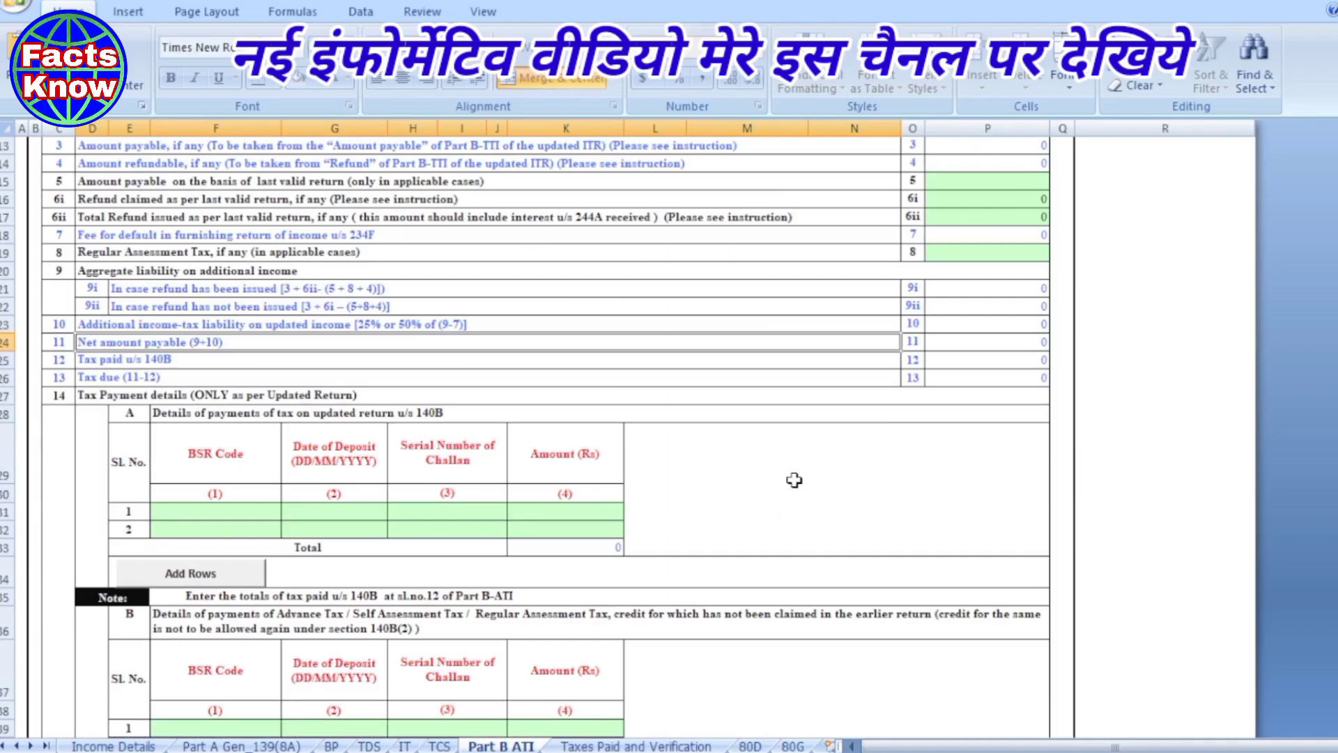
scroll(794, 480, down, 1)
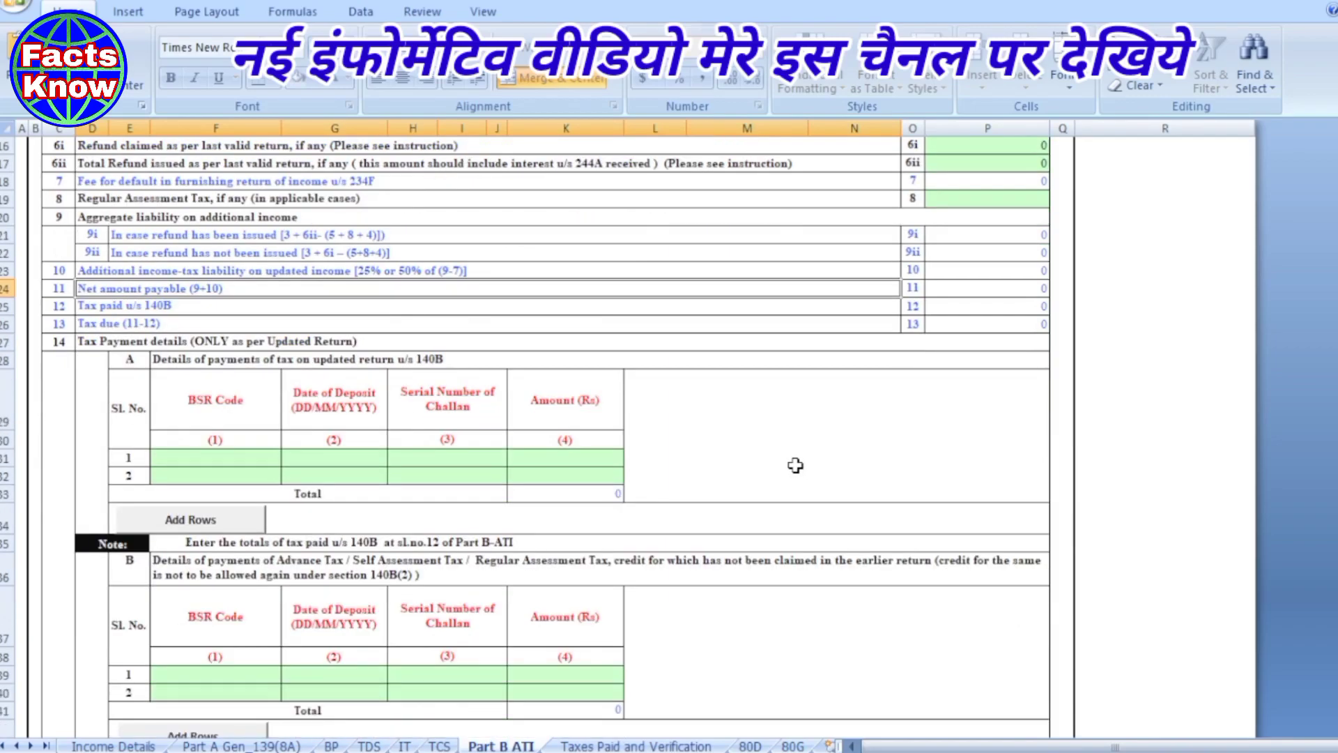
scroll(795, 465, down, 1)
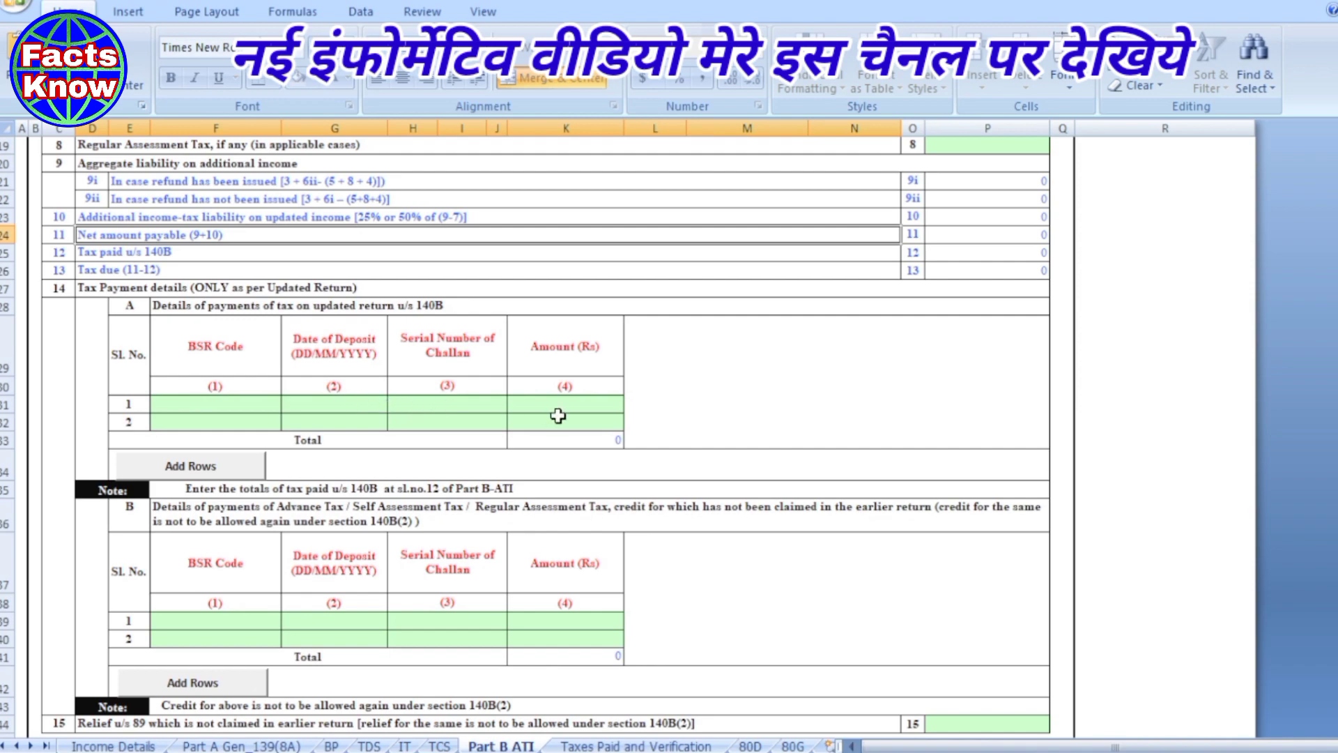
- Enter BSR code 0300232 in F31 and deposit date 04/01/2023 in G31
double_click(240, 401)
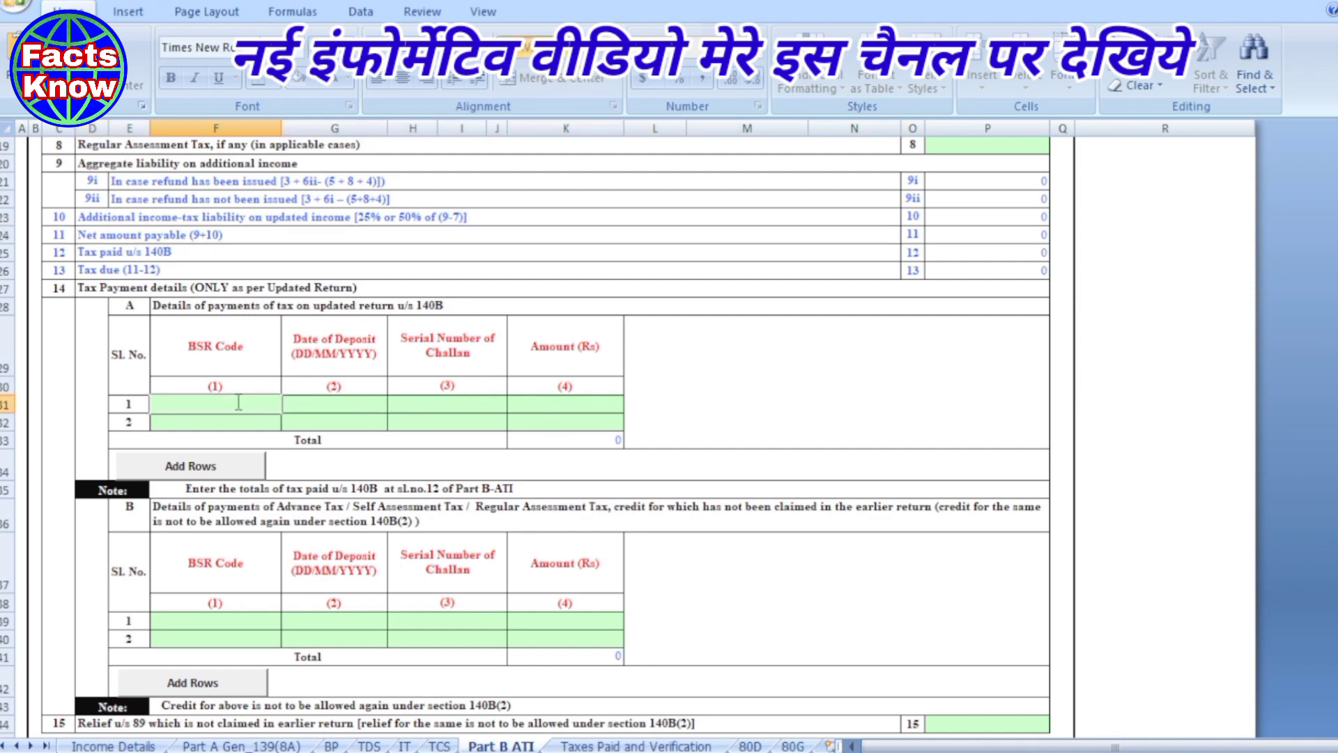
text(0300232)
key(Tab)
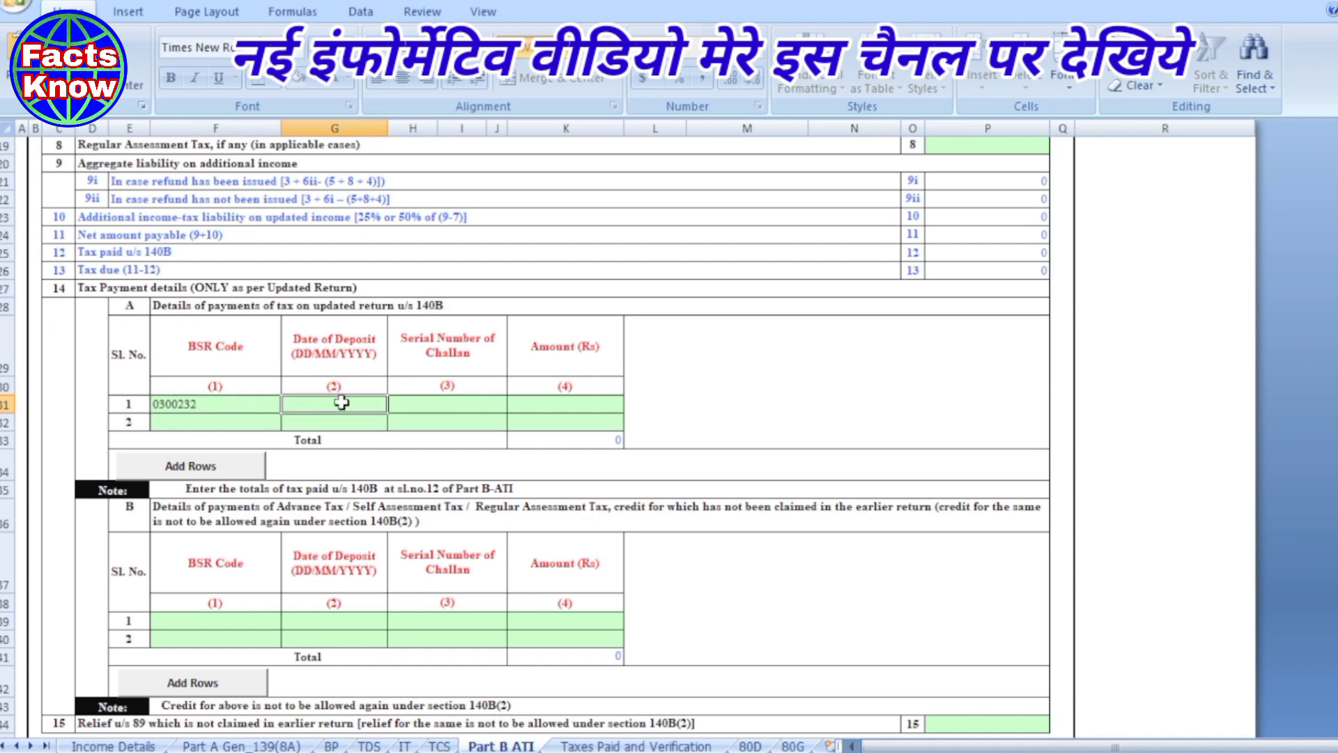
text(04/01/20)
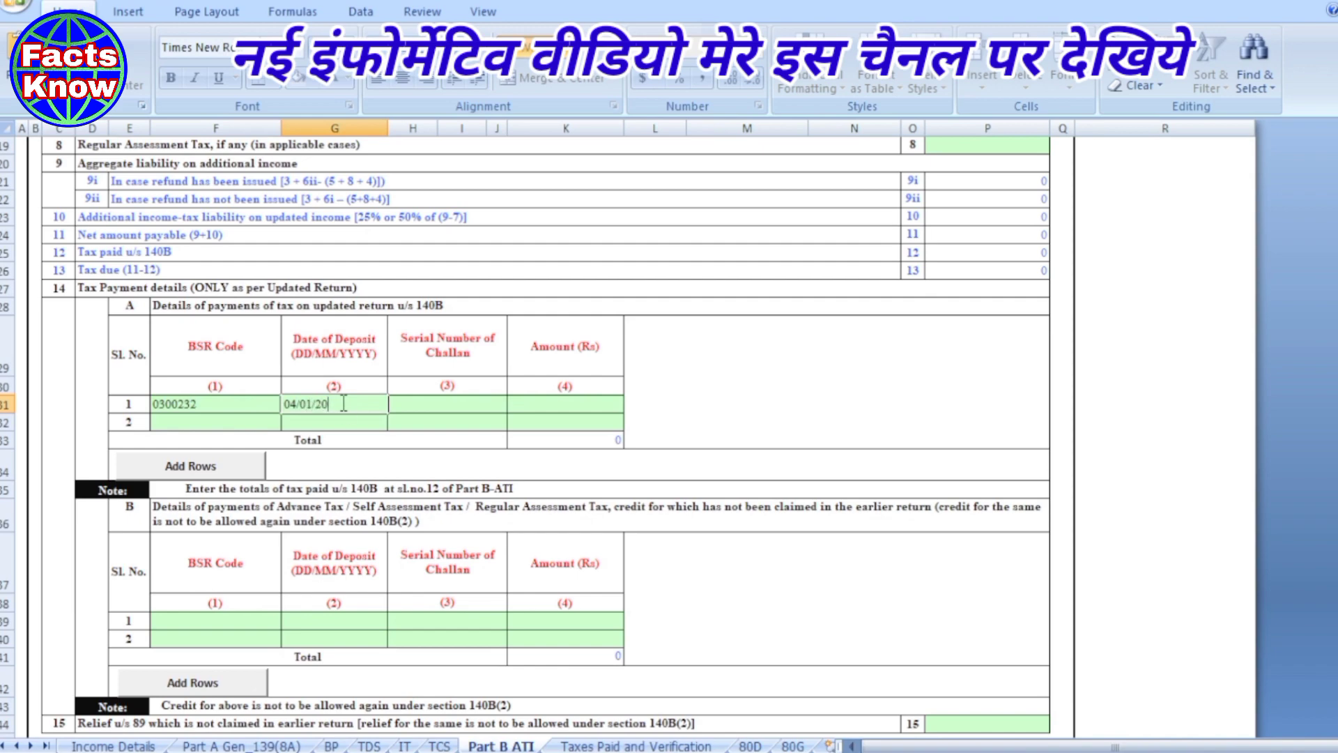
text(23)
click(423, 403)
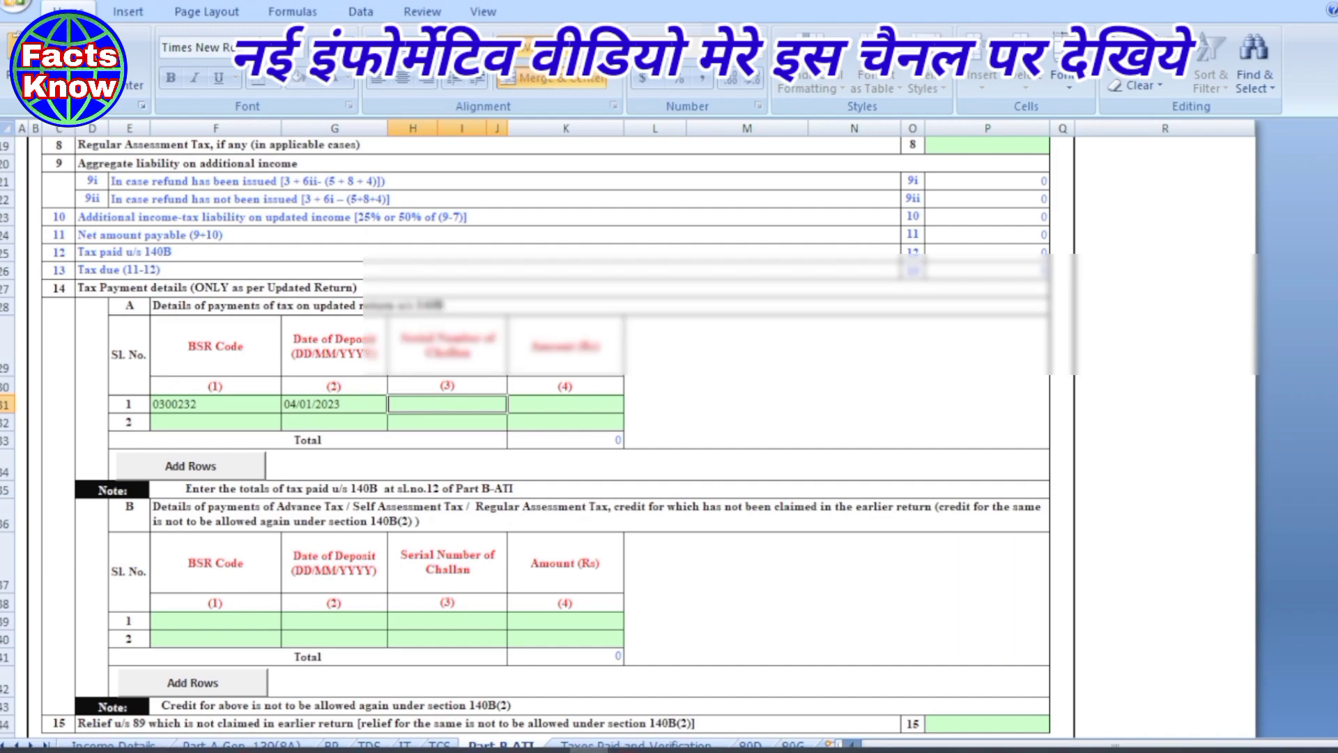
- Copy the challan number from the Adobe Reader payment receipt and return to the Excel form
click(627, 750)
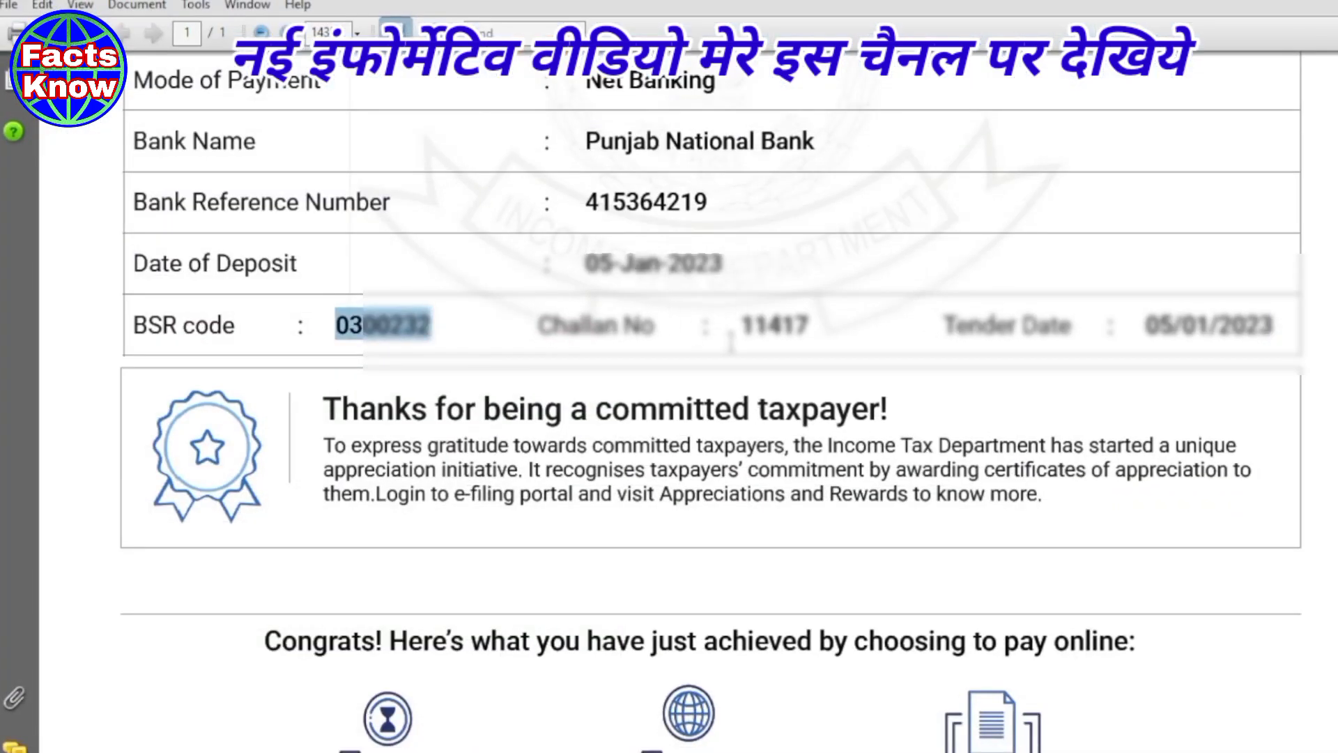
drag(741, 324, 825, 333)
key(ctrl+c)
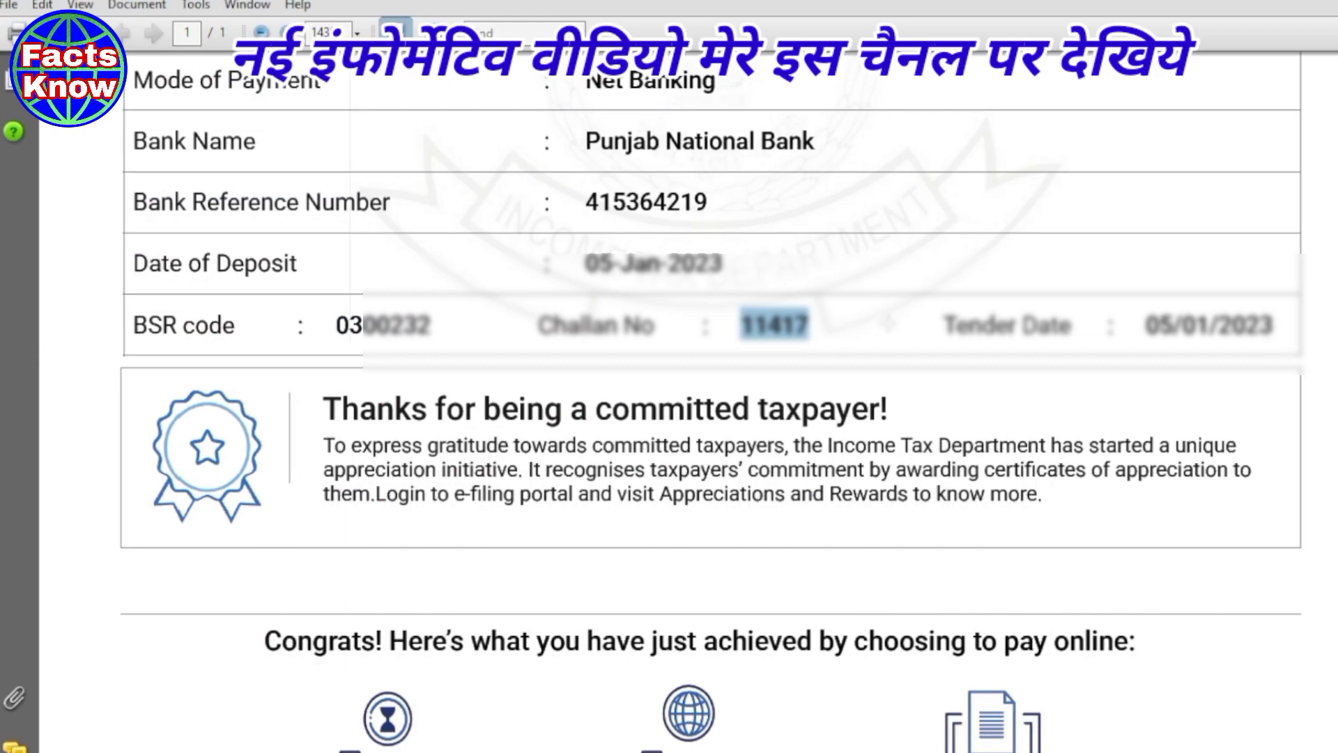
scroll(888, 322, up, 5)
scroll(888, 322, down, 4)
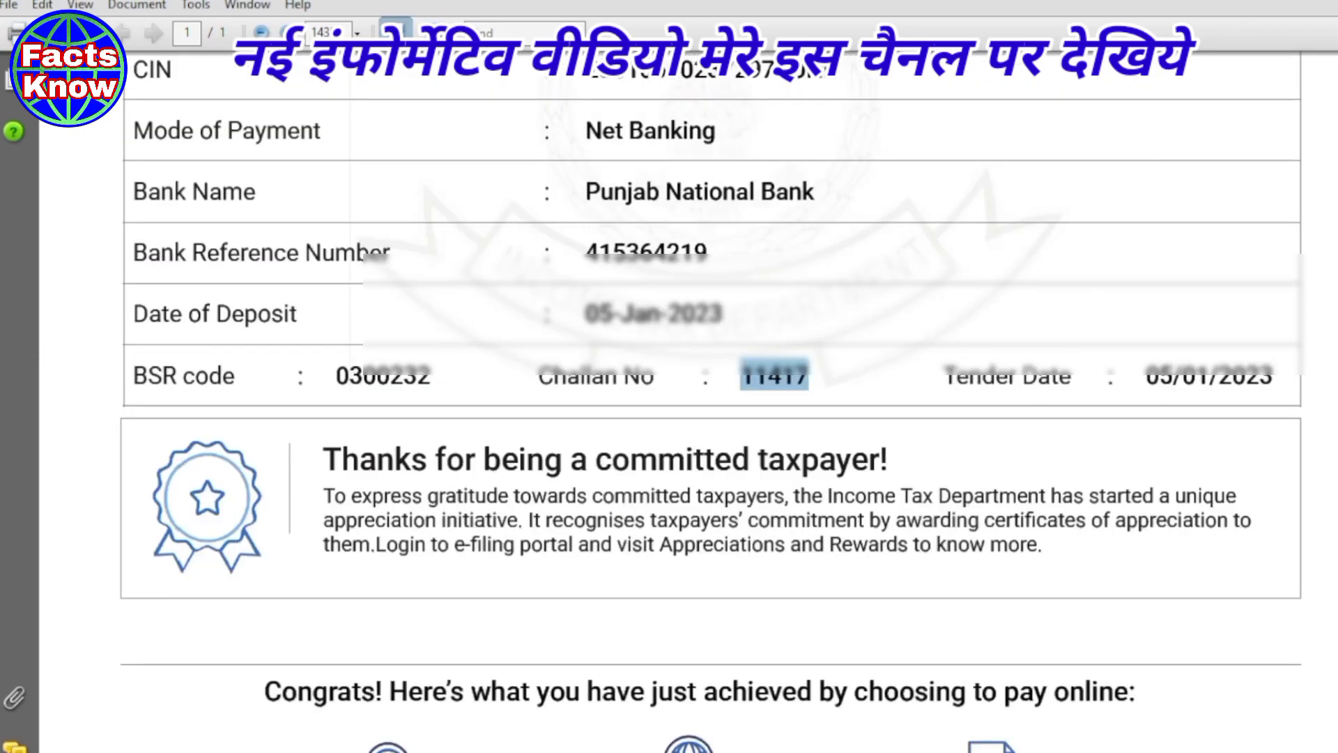
click(1289, 1)
double_click(427, 408)
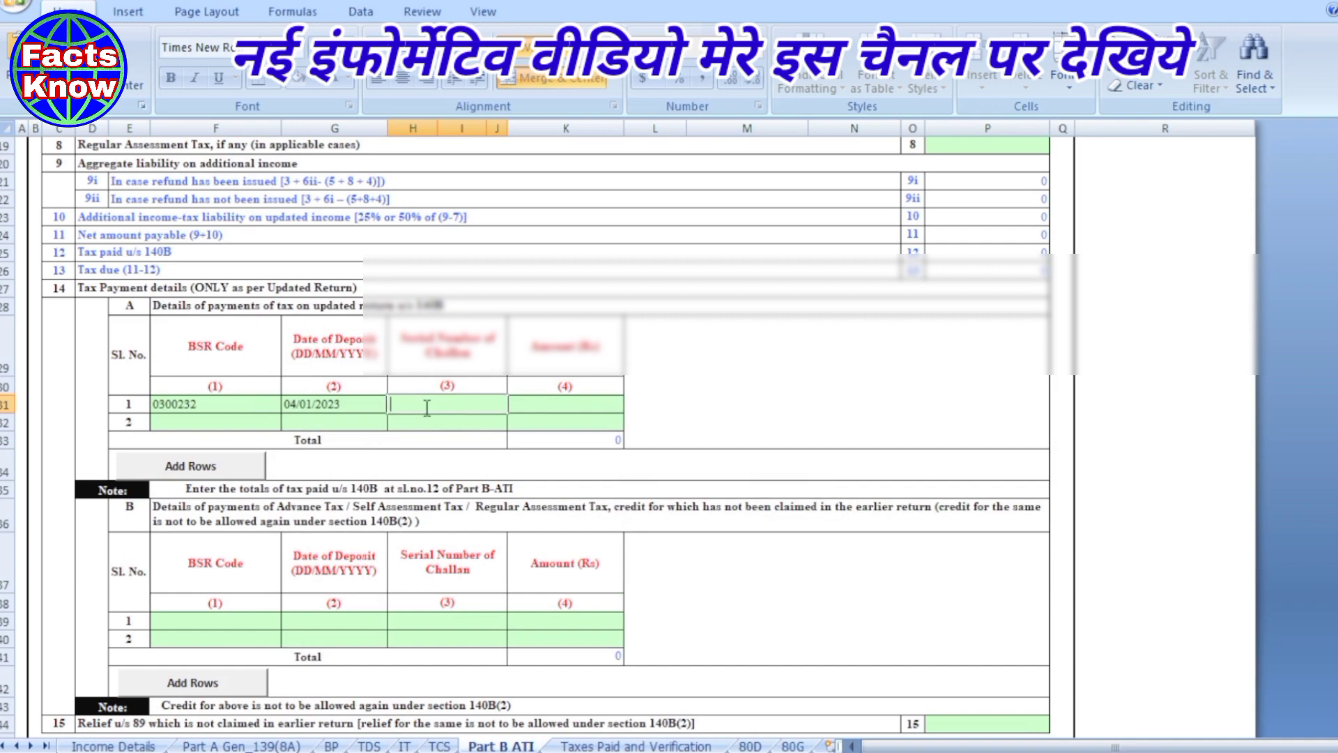
key(ctrl+v)
click(539, 408)
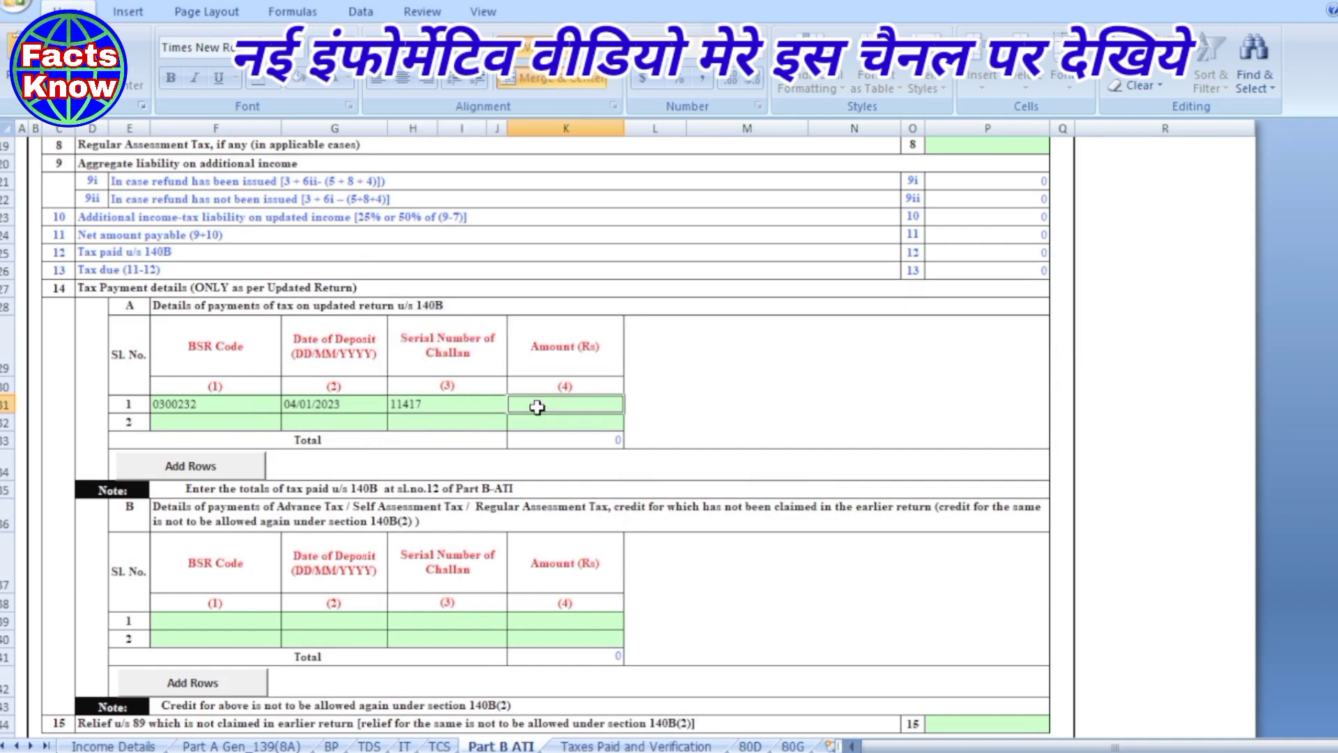
text(1000)
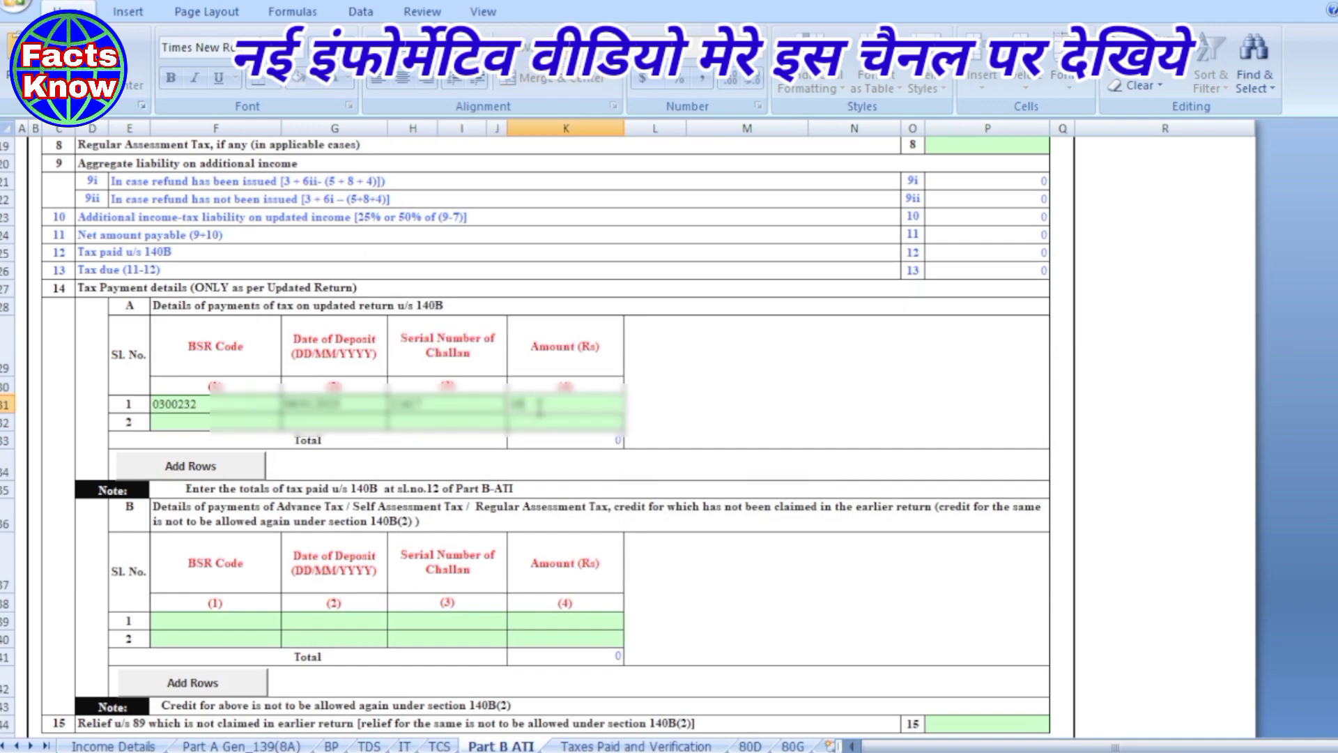
click(774, 437)
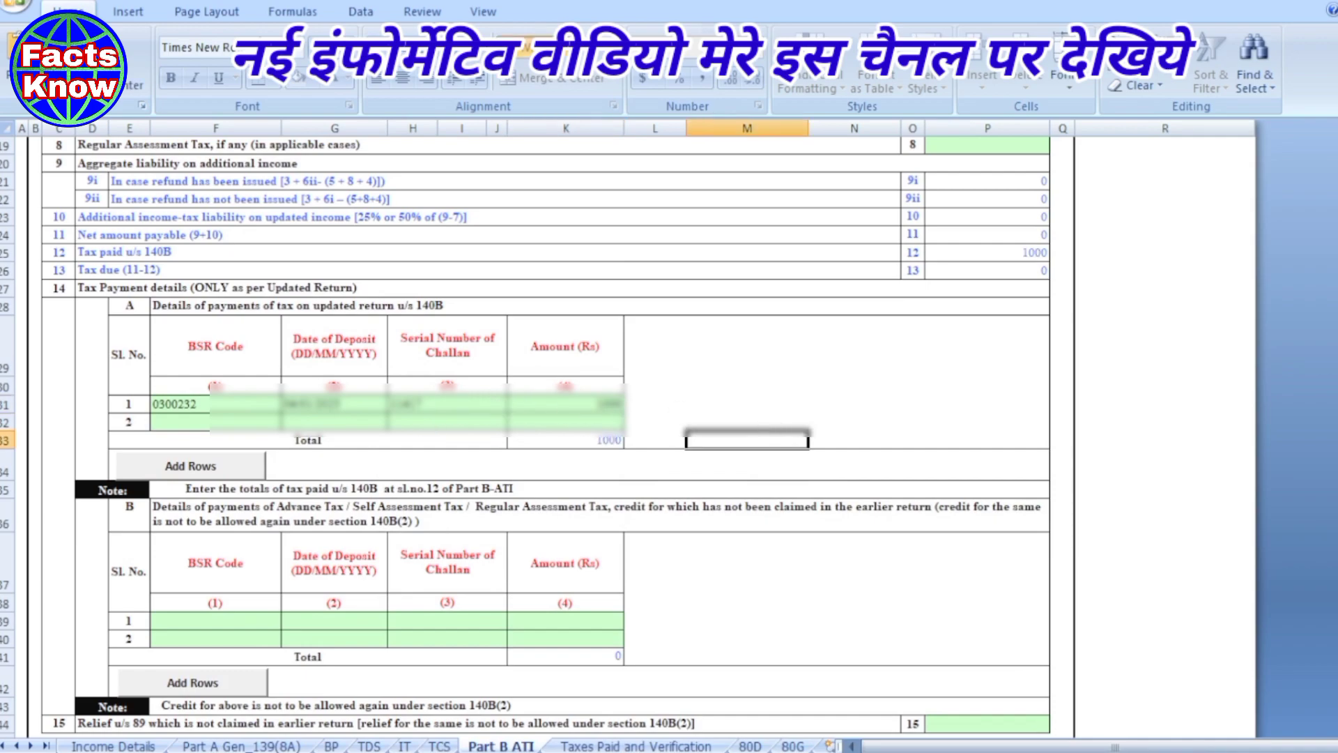
click(627, 750)
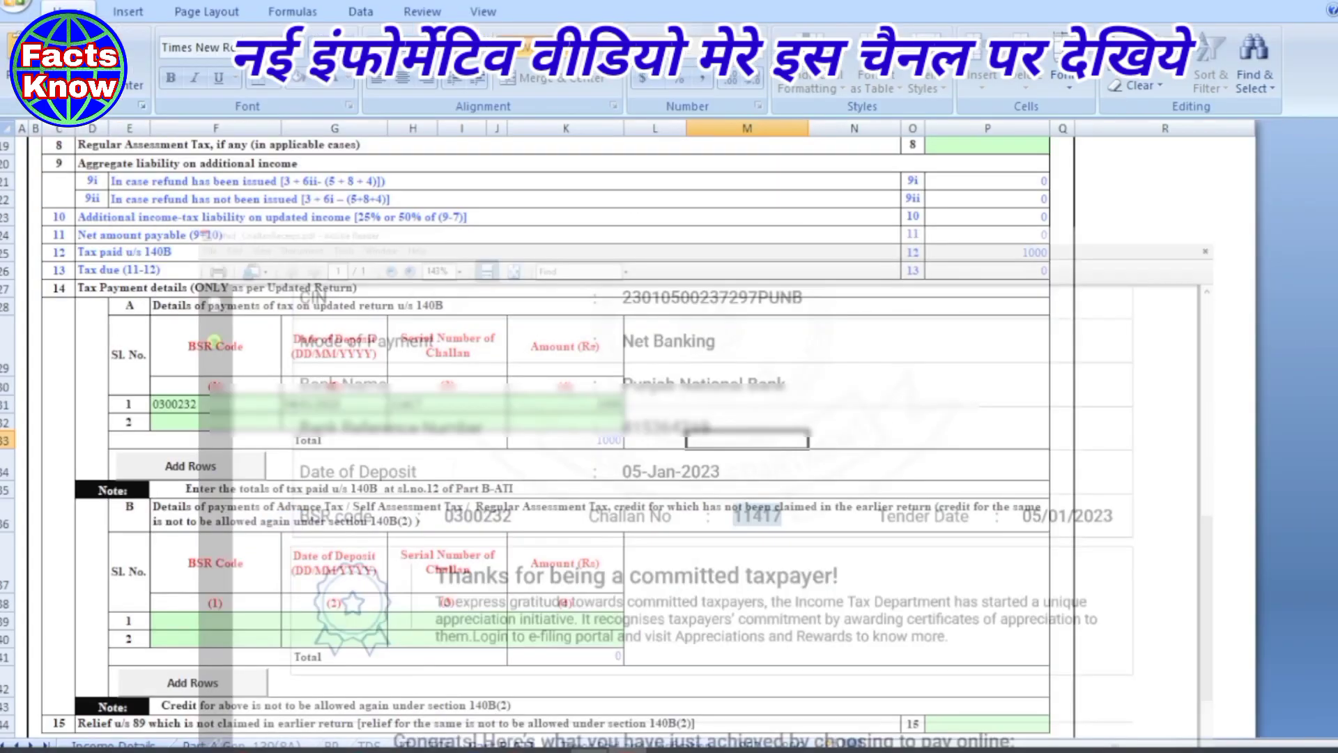
scroll(782, 503, down, 2)
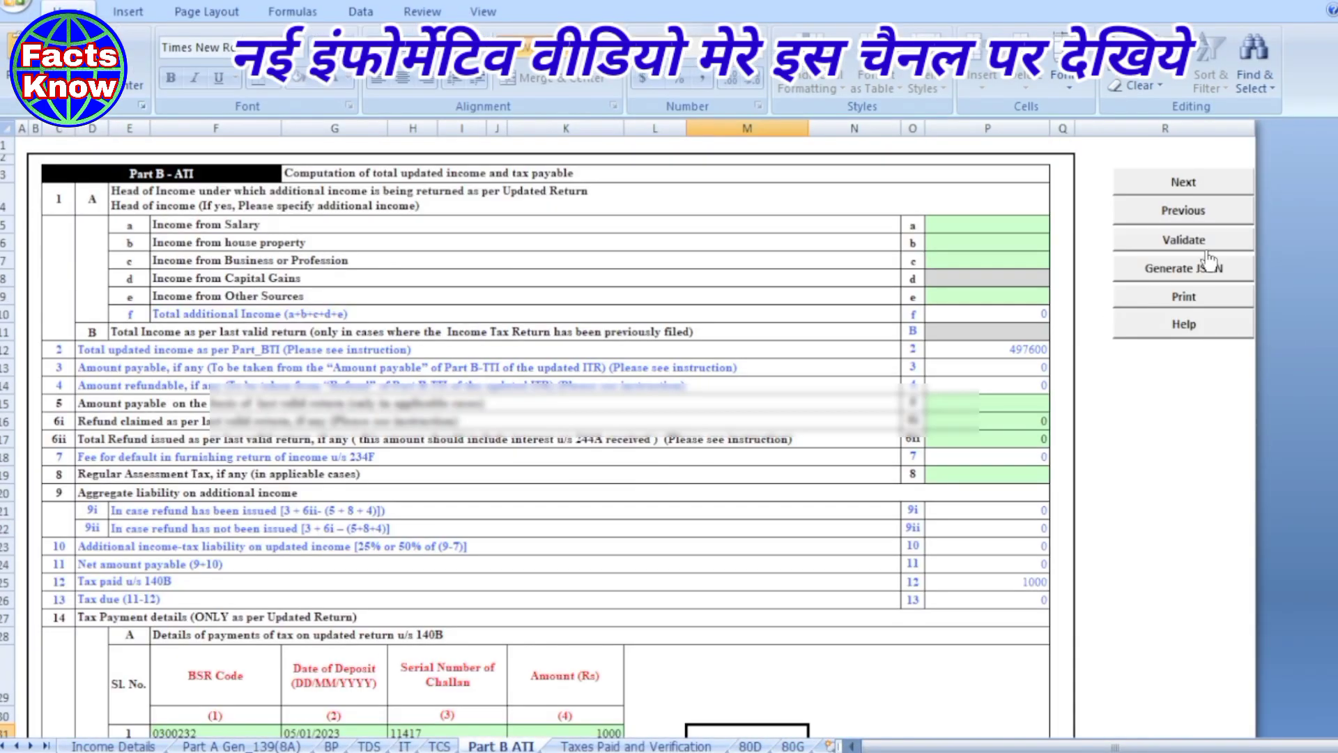
- Validate Part B ATI, acknowledge the 'Sheet Part B ATI is ok' message, and go to Taxes Paid and Verification
click(1200, 244)
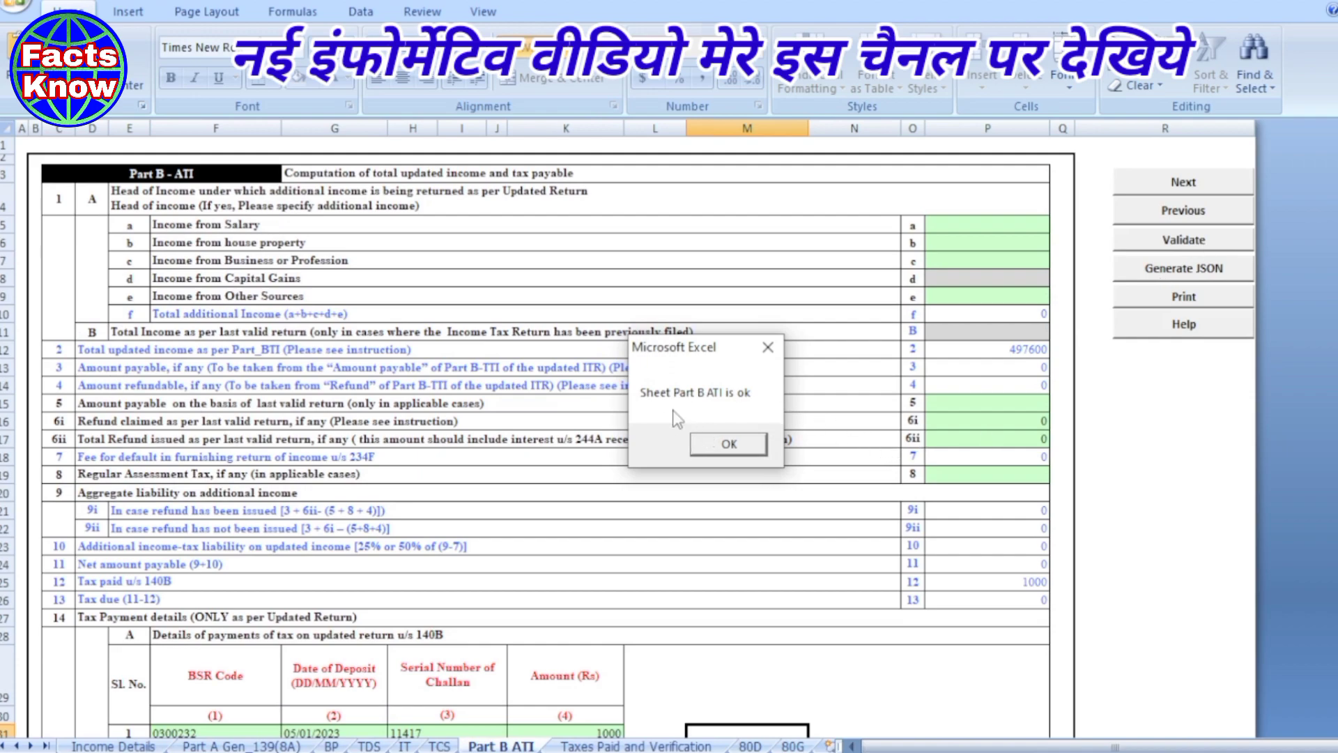
click(731, 446)
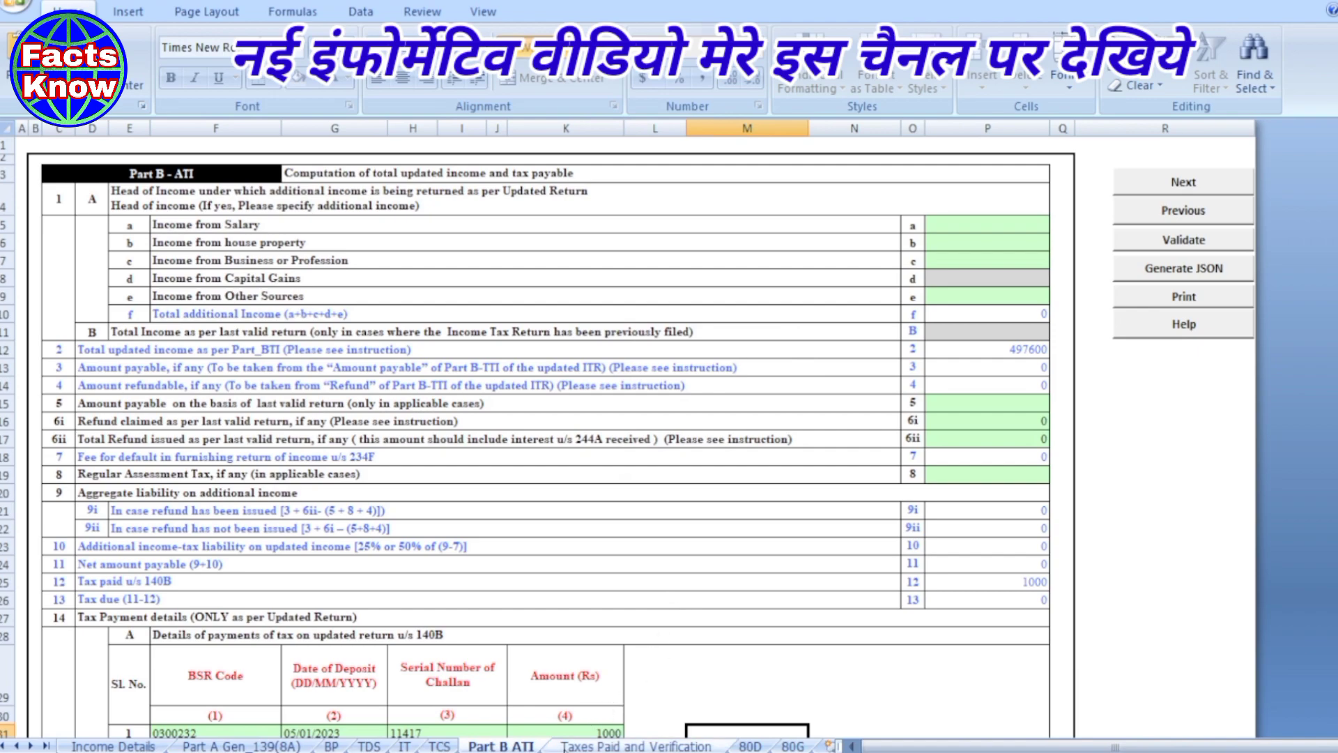
click(636, 746)
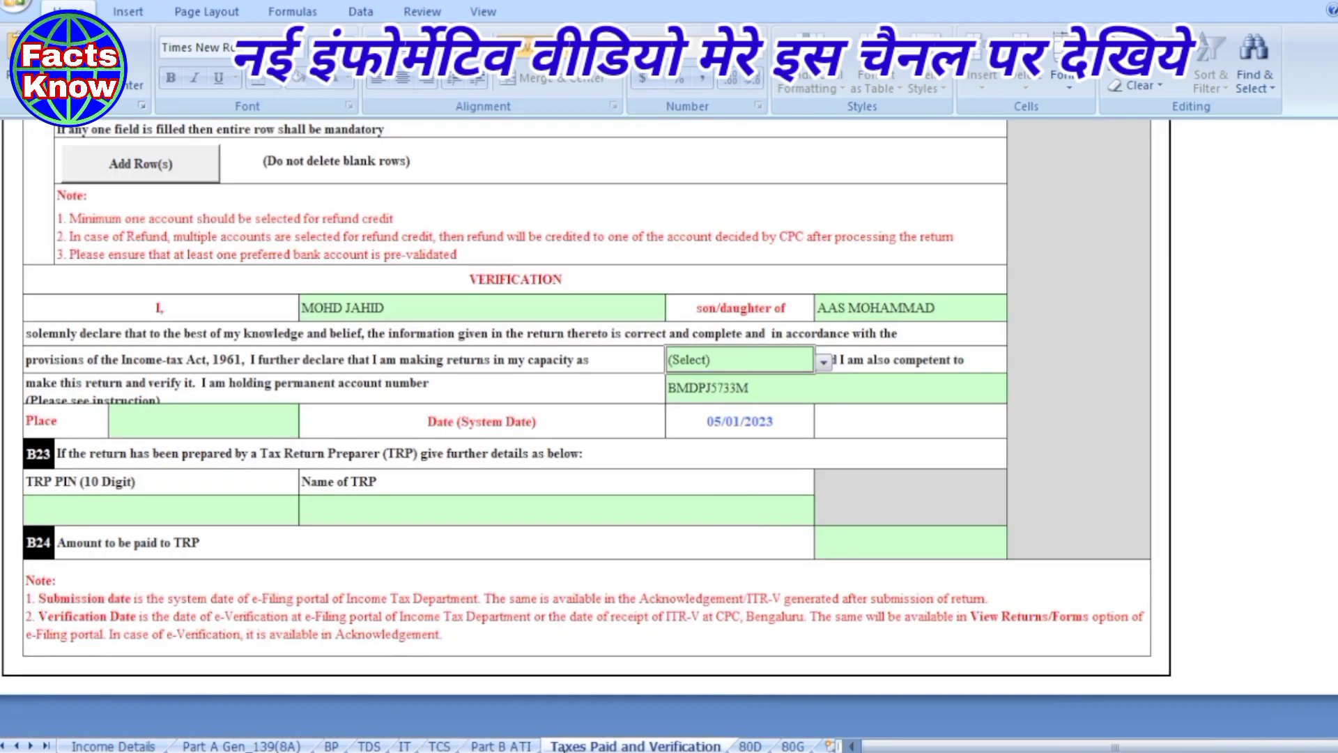
- Enter the Punjab National Bank refund account's IFS code, bank name and account number
scroll(503, 373, up, 8)
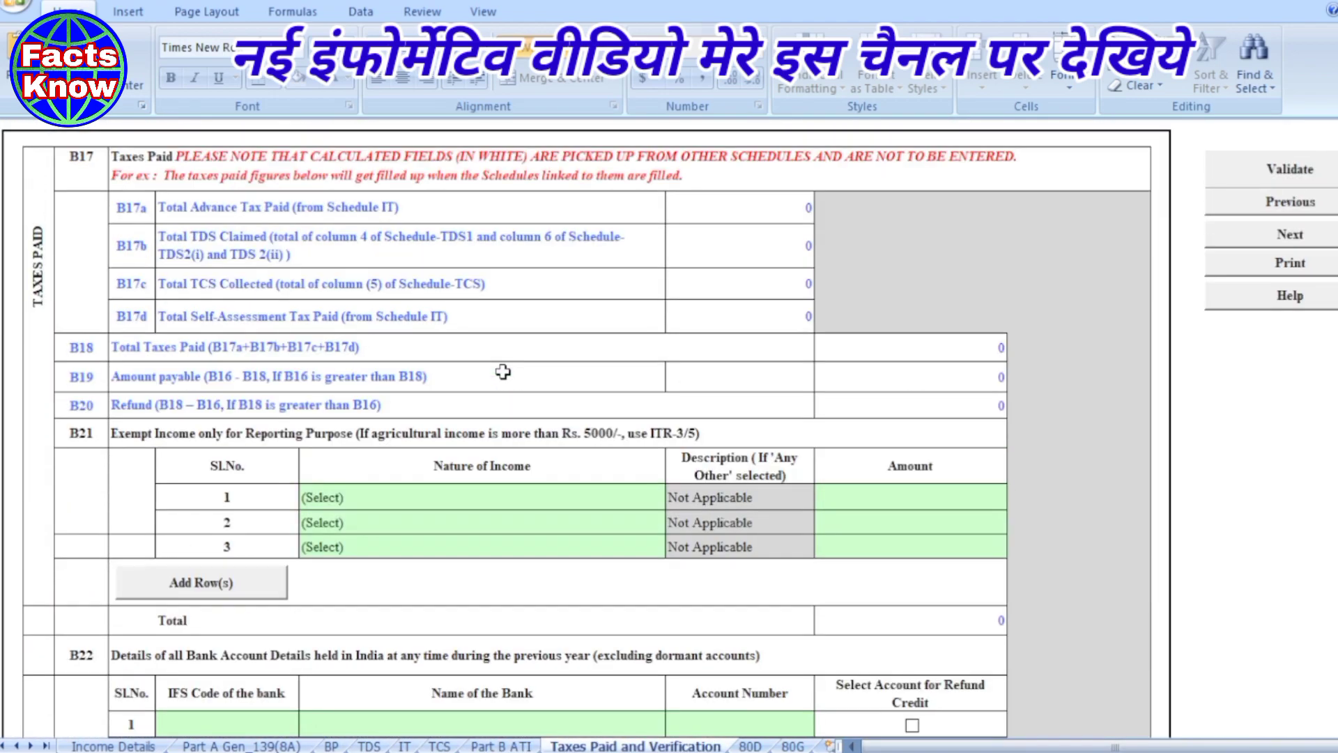
scroll(503, 372, down, 4)
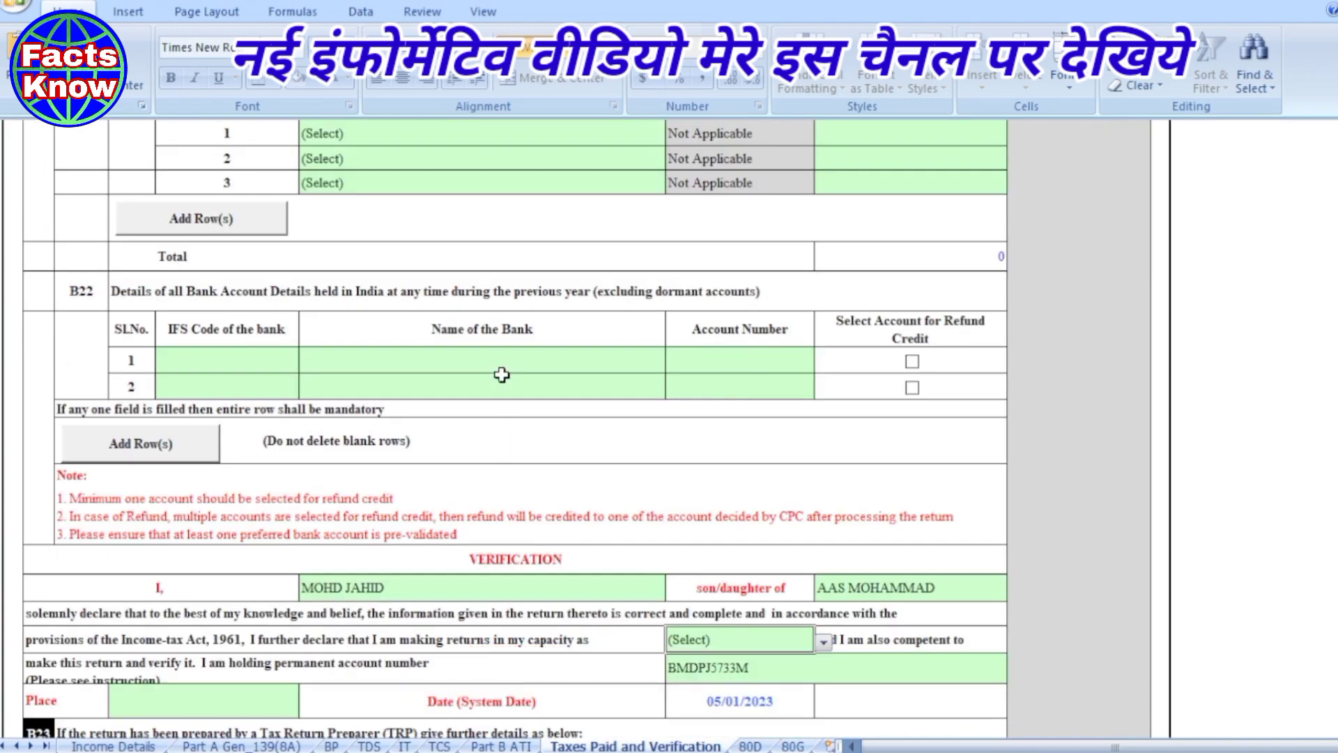
scroll(502, 375, down, 2)
scroll(502, 374, up, 1)
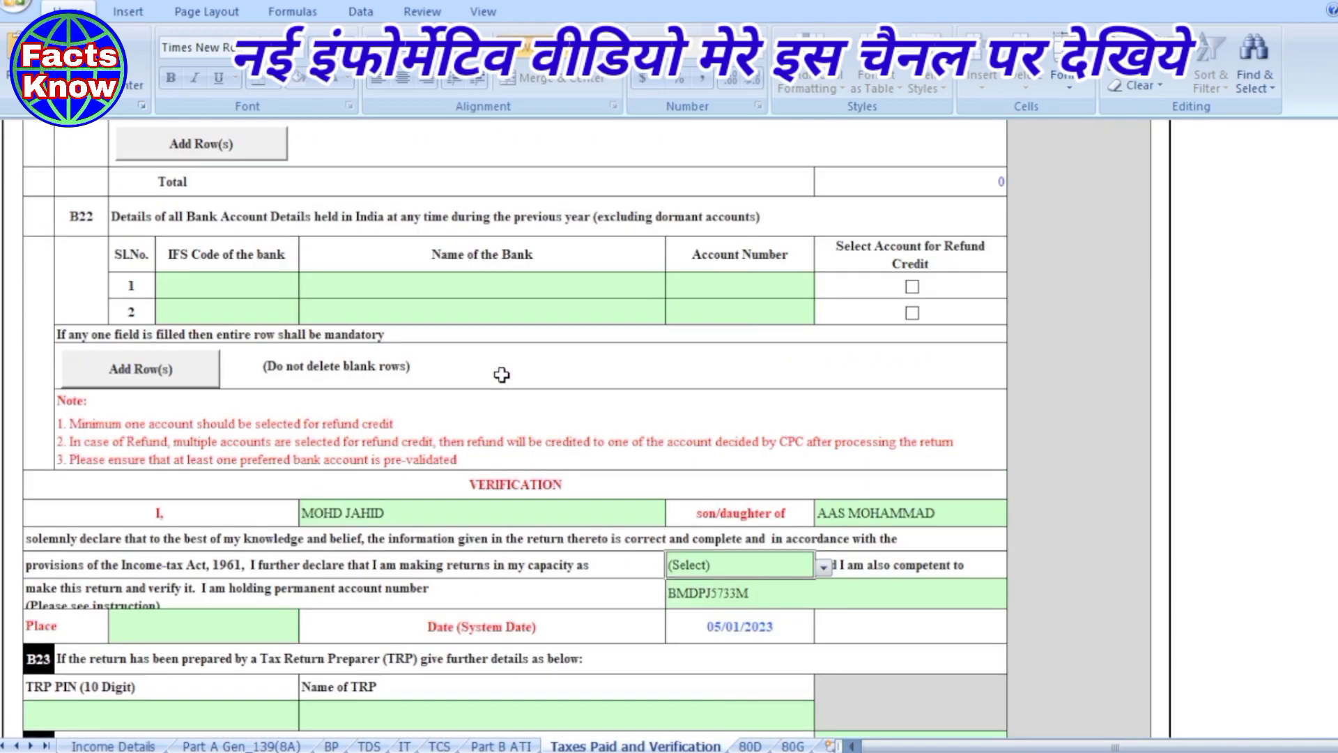
click(227, 287)
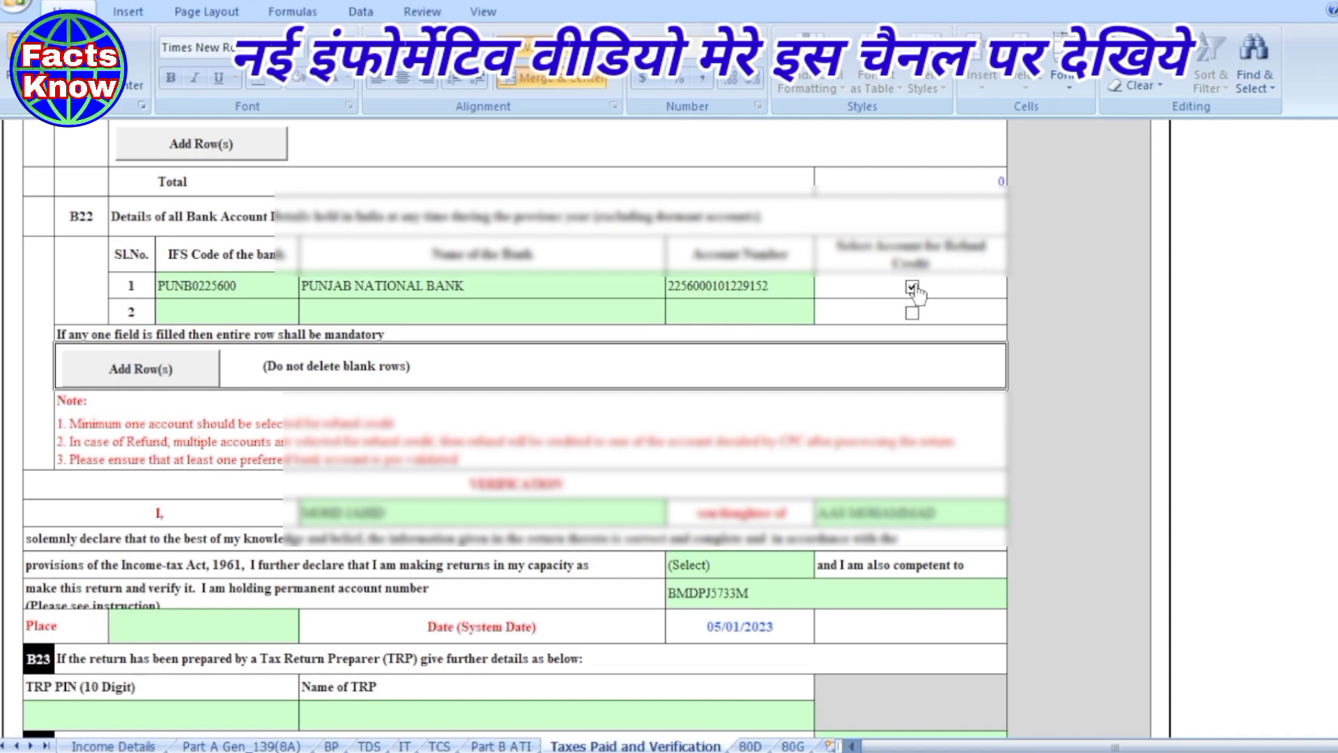
- Set the verification Place to DELHI and the filing capacity to Self
scroll(650, 326, down, 5)
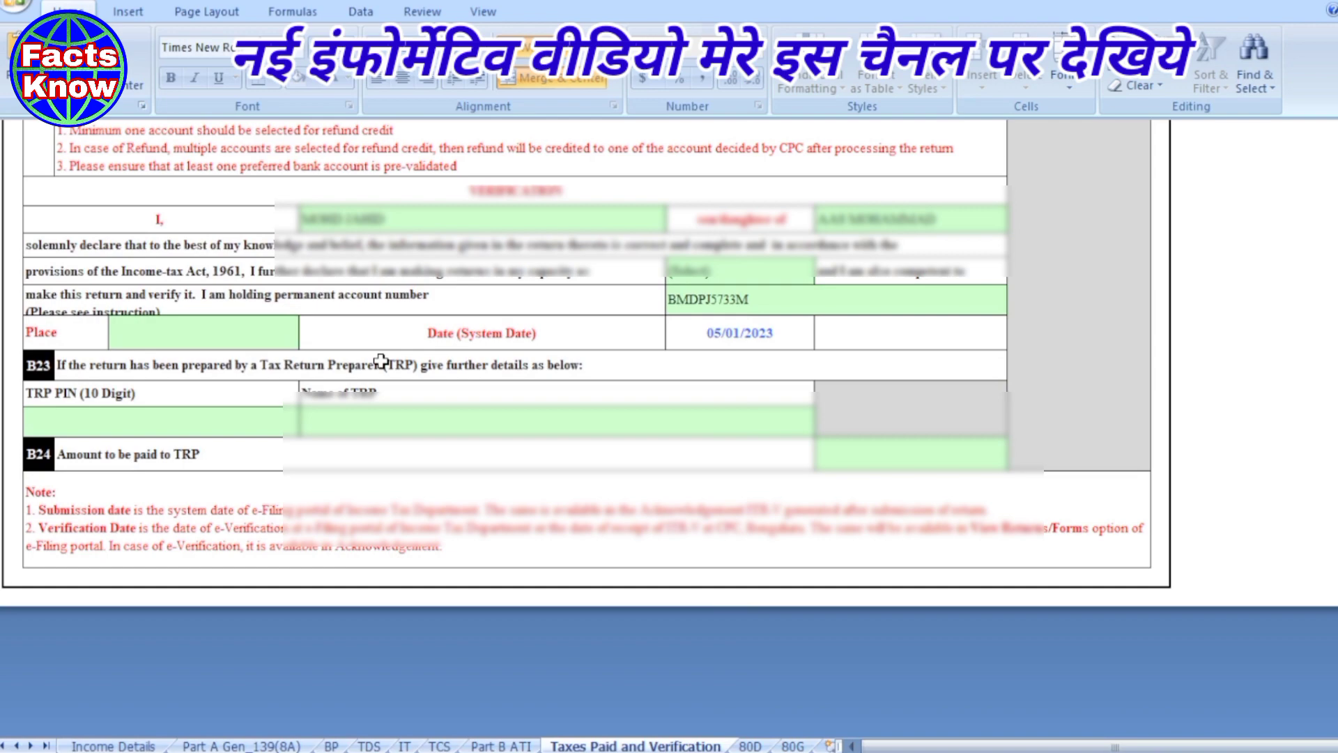
click(231, 345)
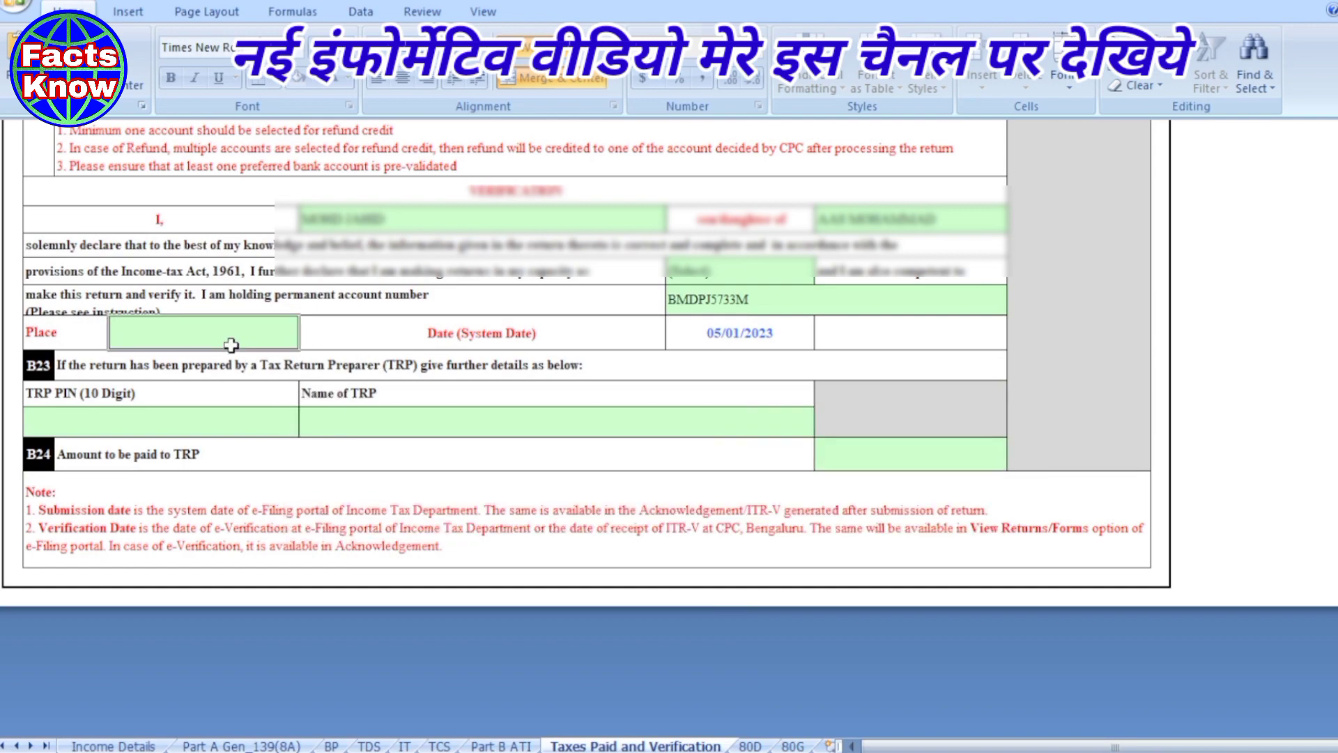
text(DELHI)
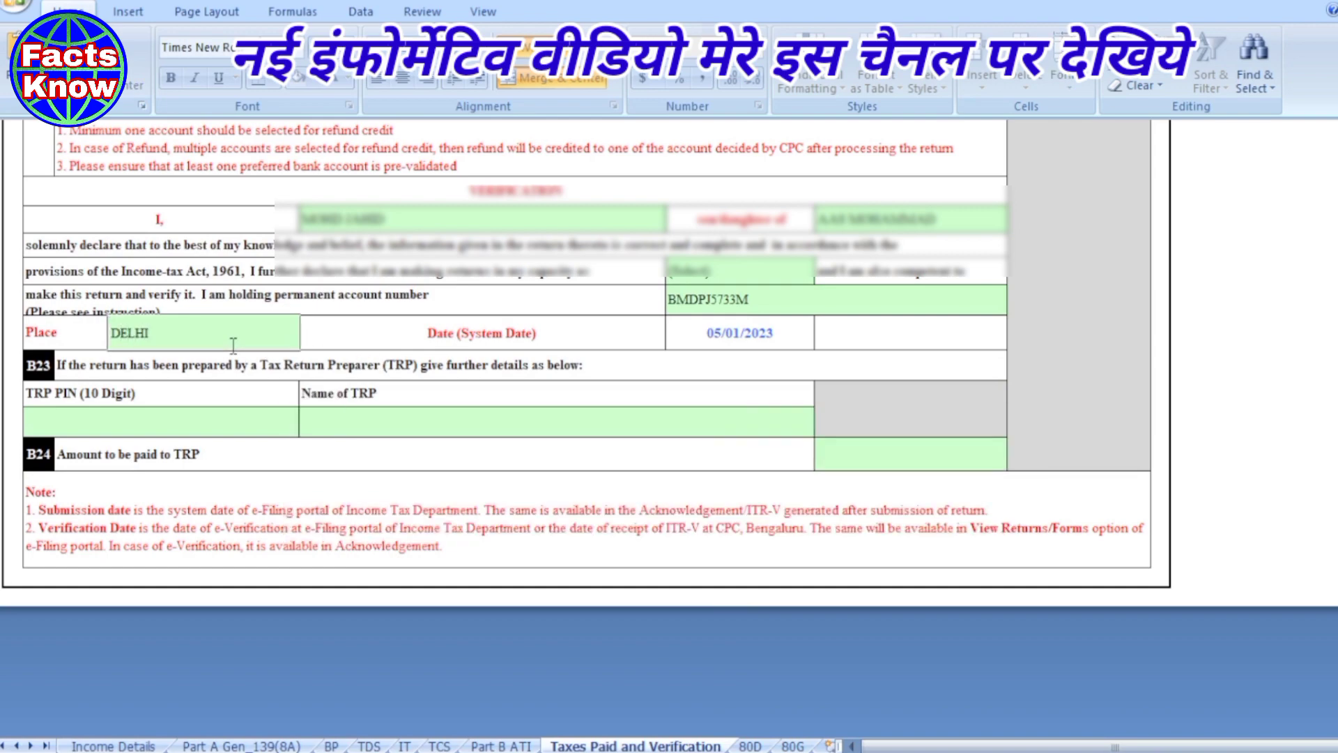
click(749, 273)
click(823, 274)
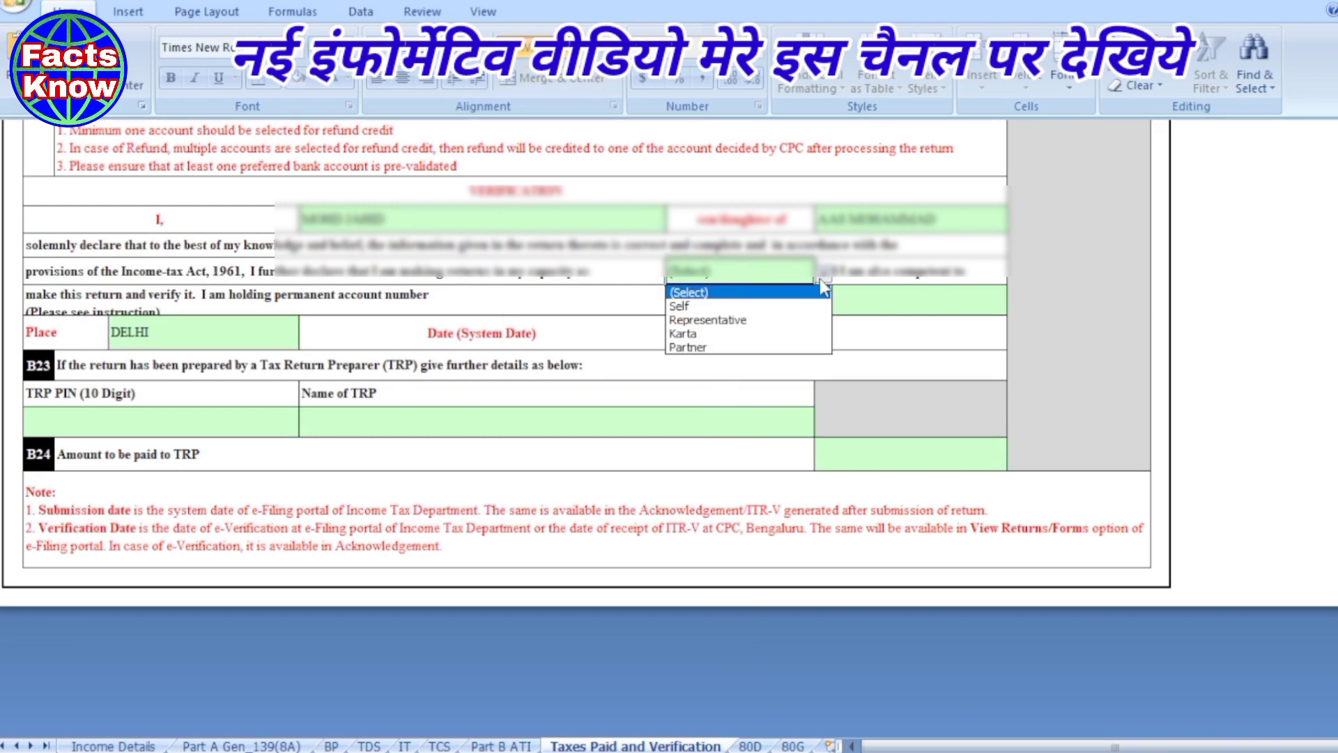
click(722, 307)
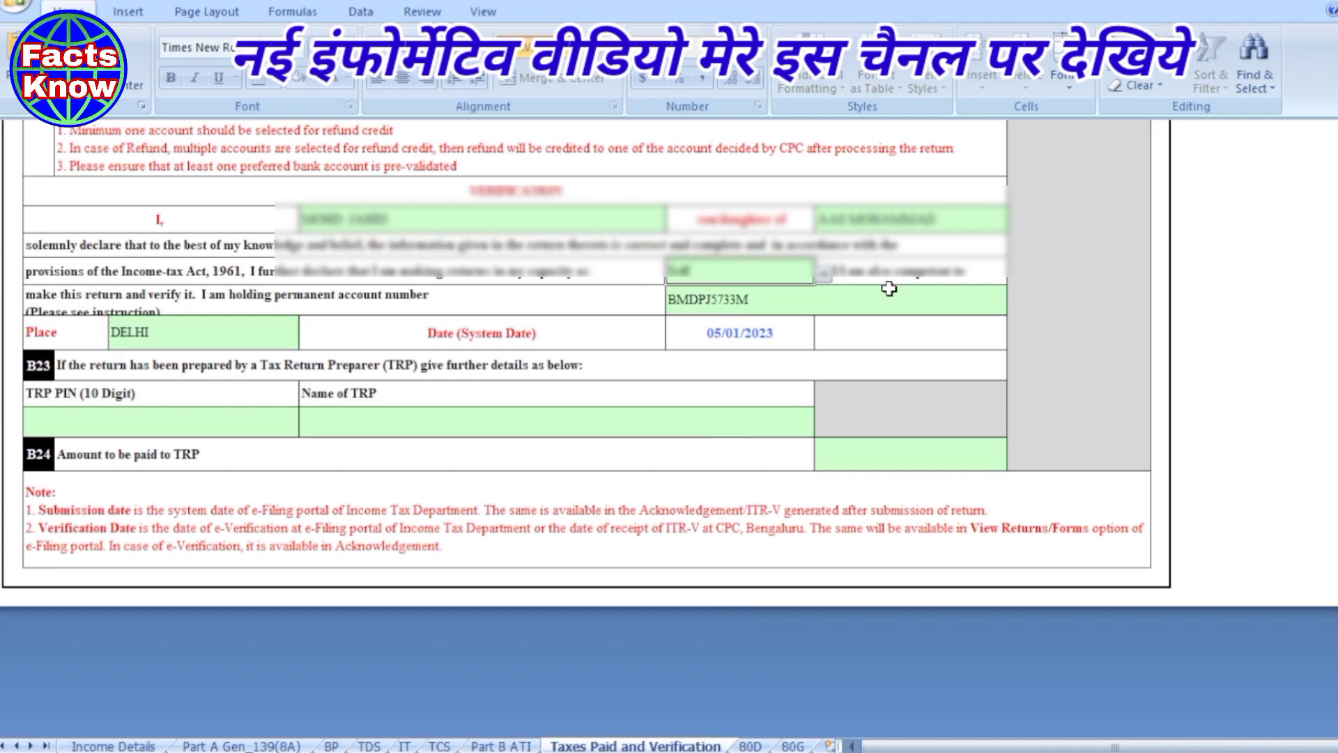
click(747, 369)
scroll(747, 369, up, 9)
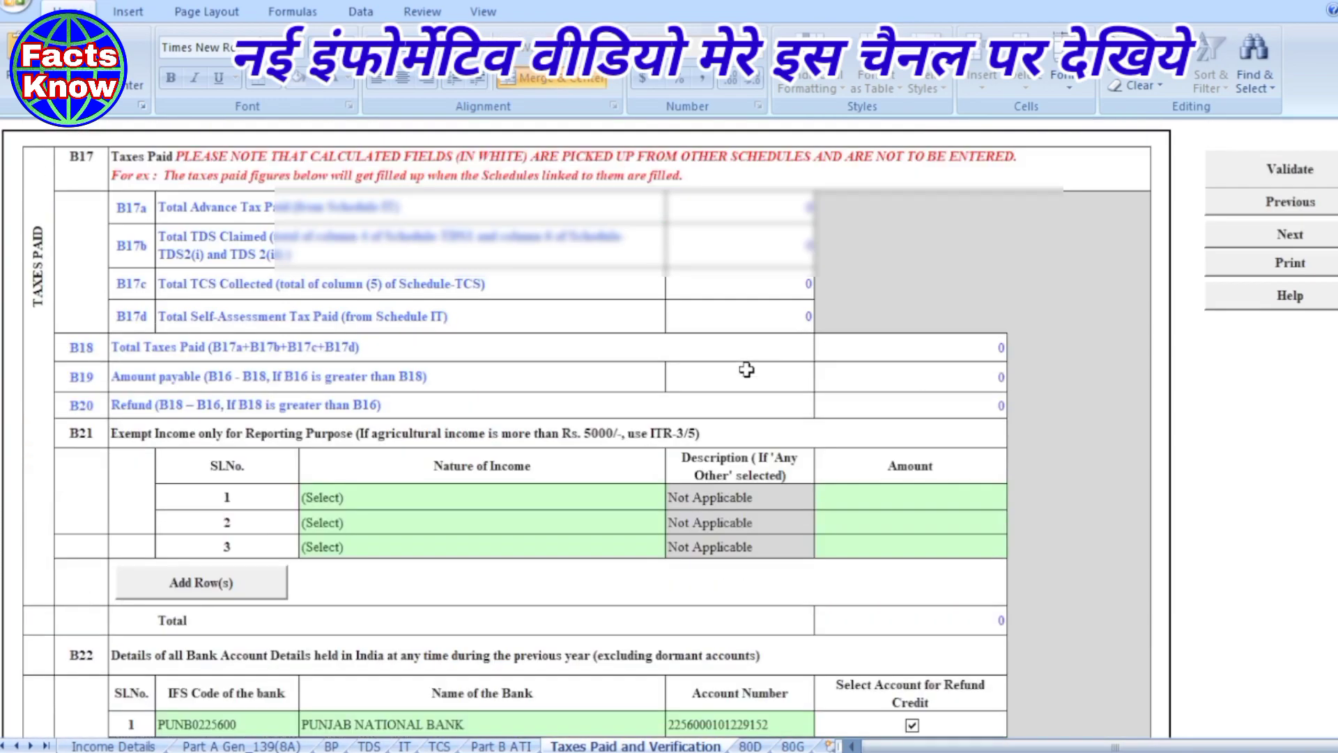
- Validate the Taxes Paid and Verification sheet and confirm it is ok
click(1291, 173)
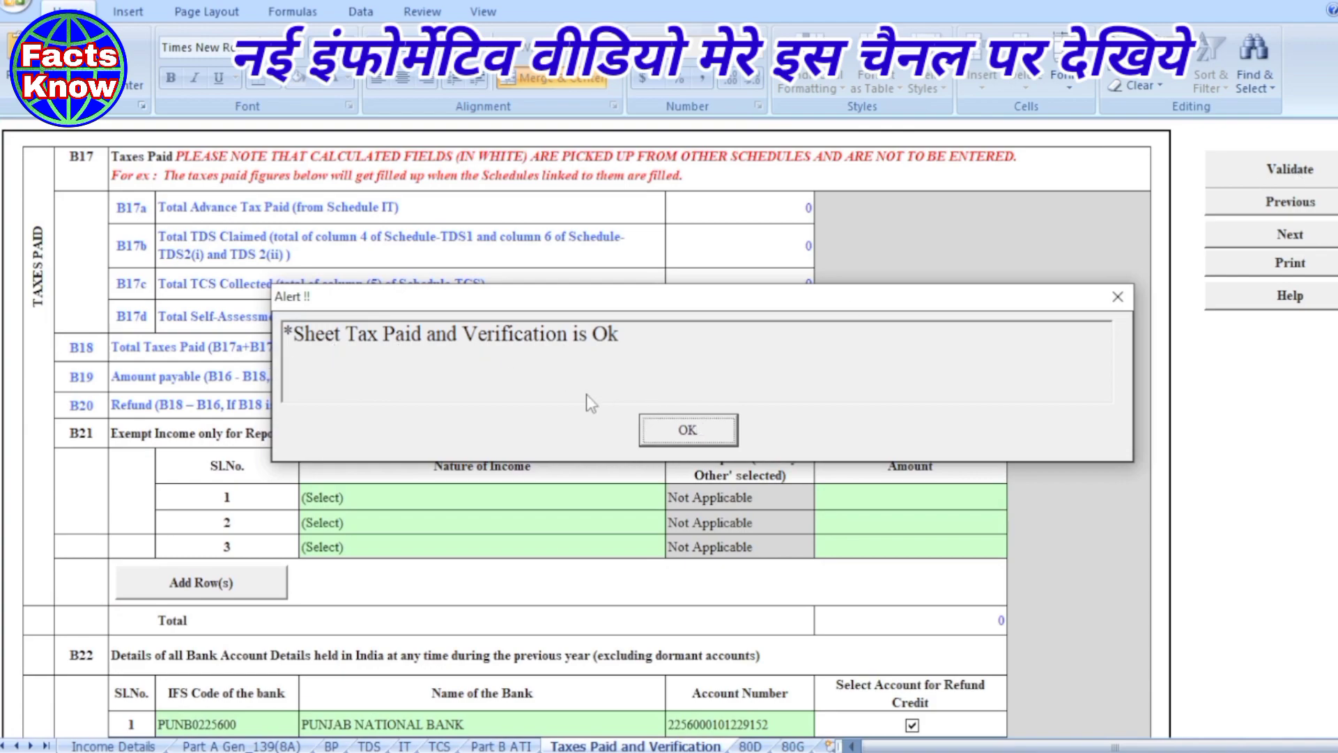
click(680, 430)
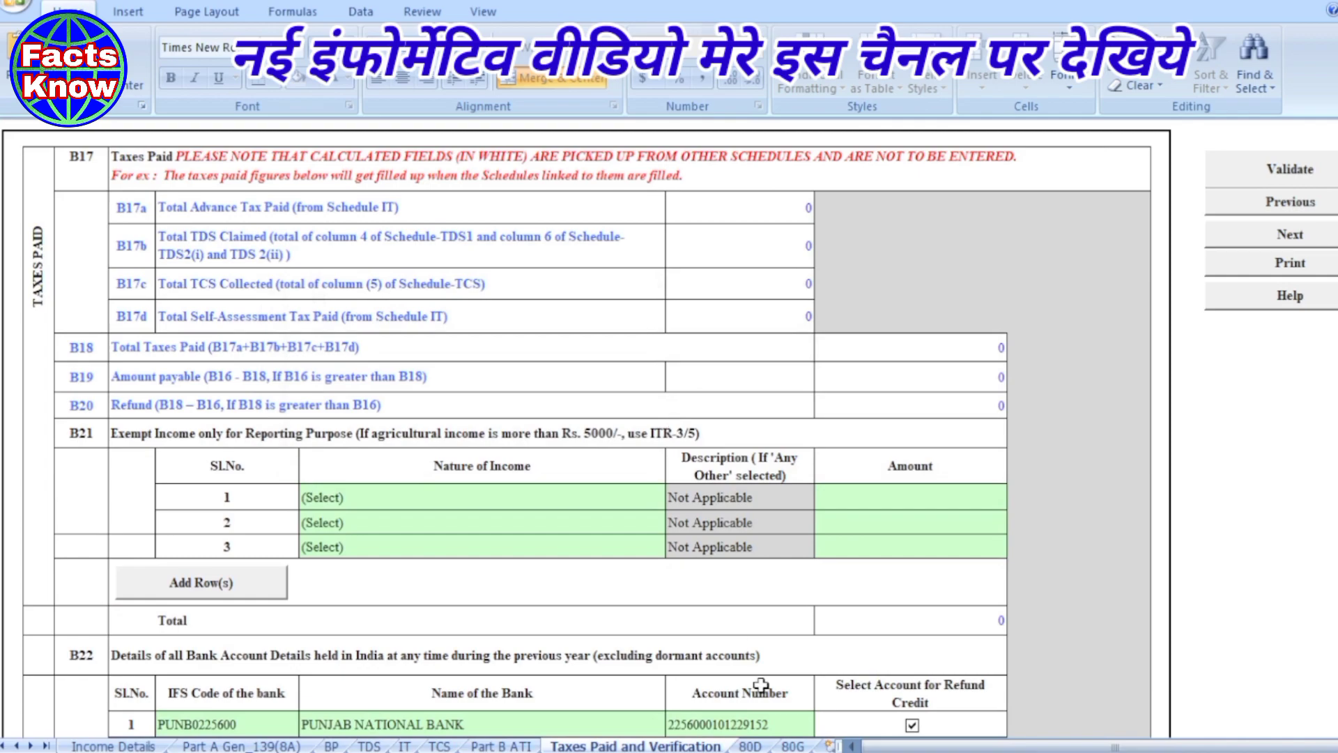
click(751, 747)
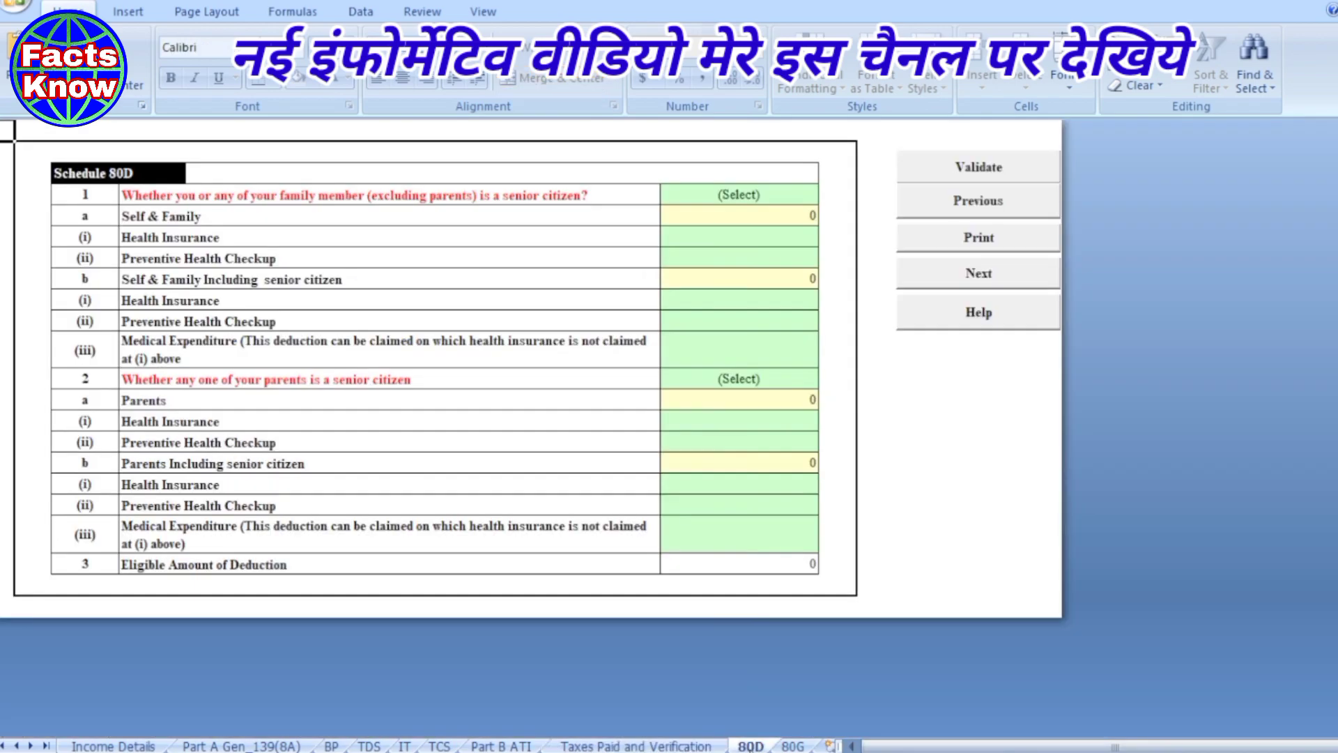
- Set Schedule 80D to Not Claiming for both Self/Family and Parents, and validate it
click(733, 194)
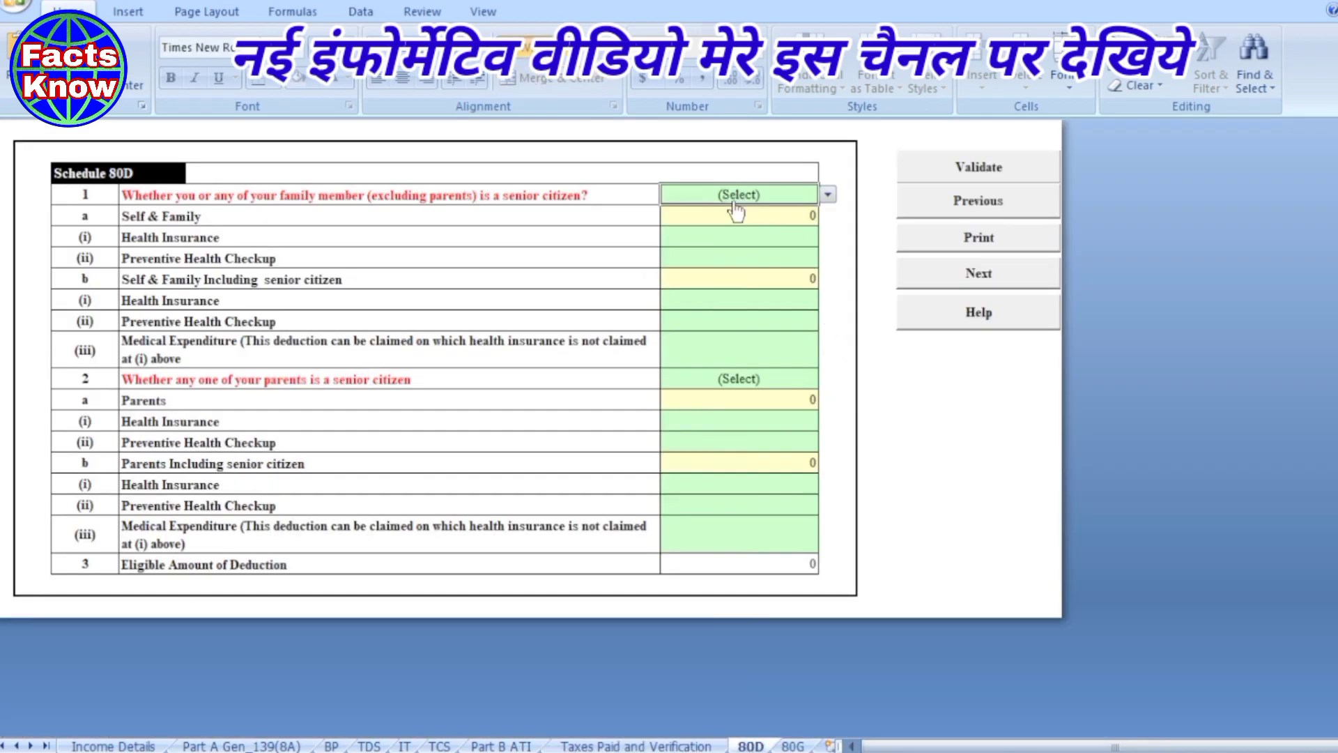
click(828, 195)
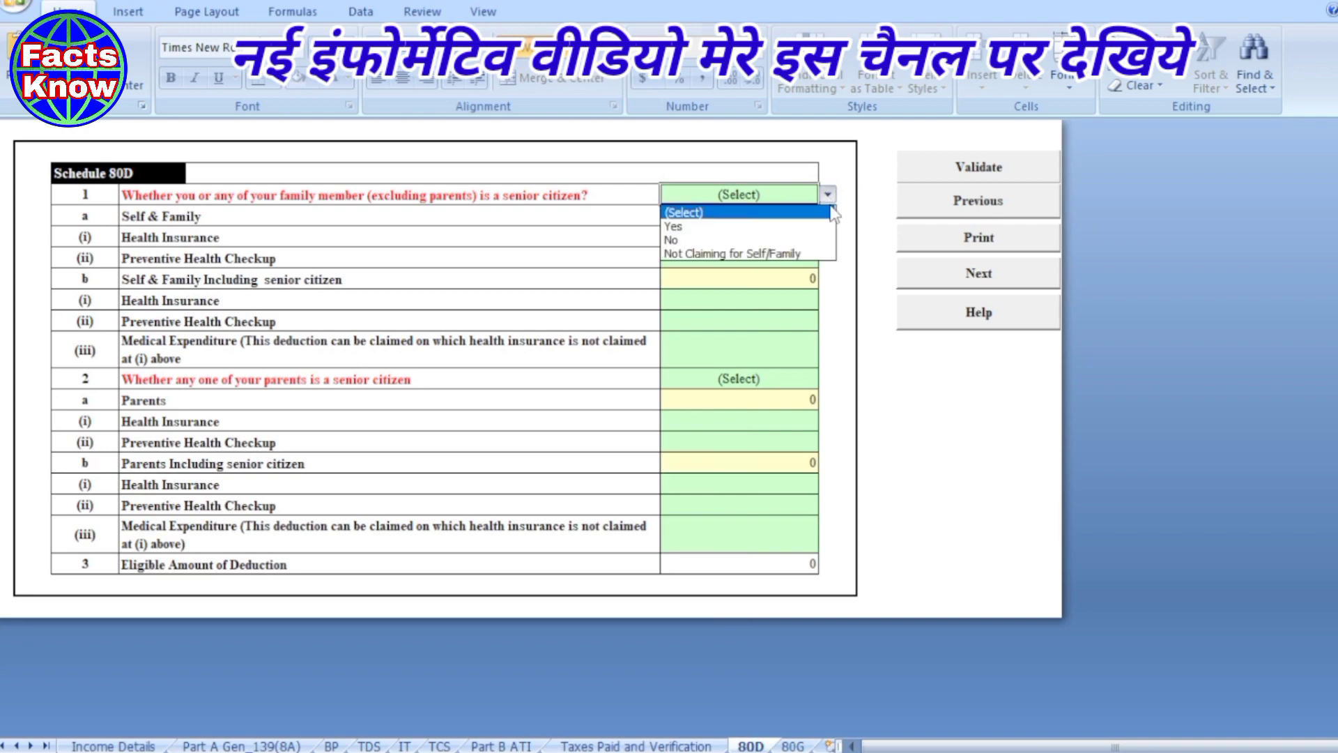
click(702, 263)
click(755, 391)
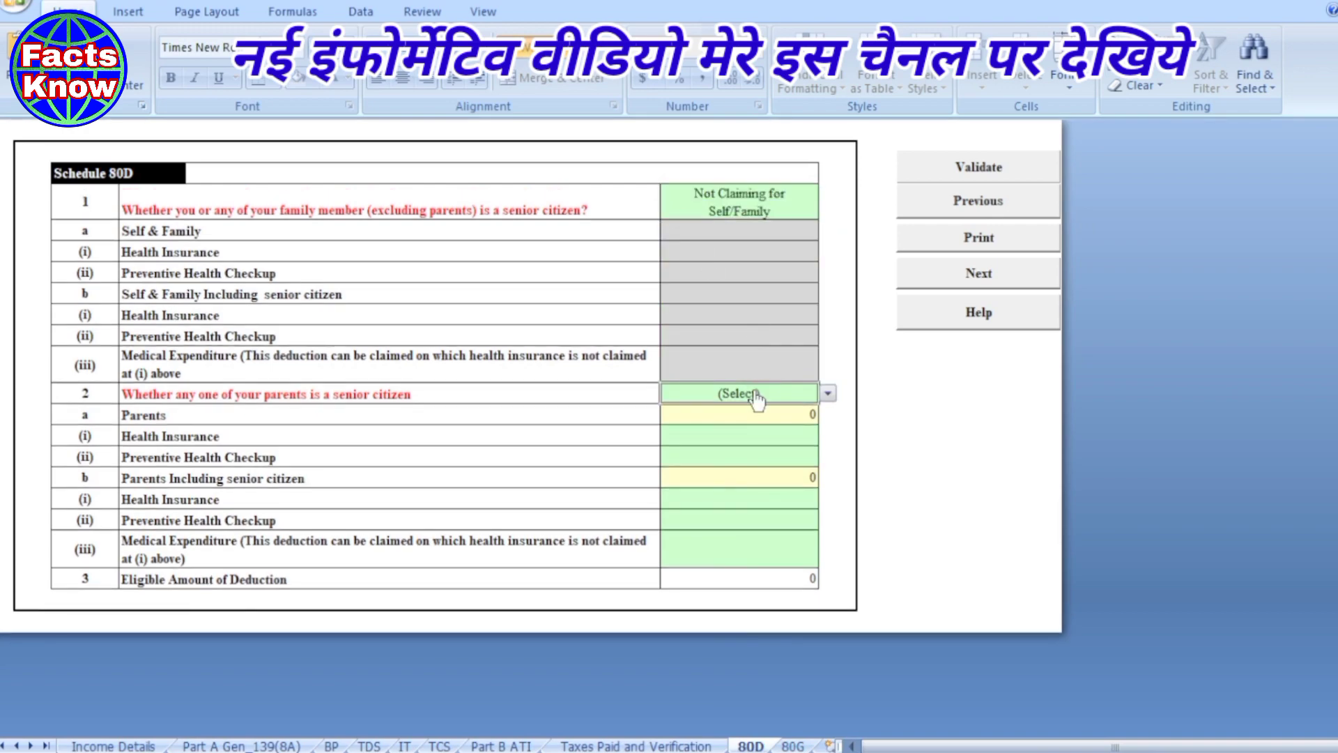
click(827, 394)
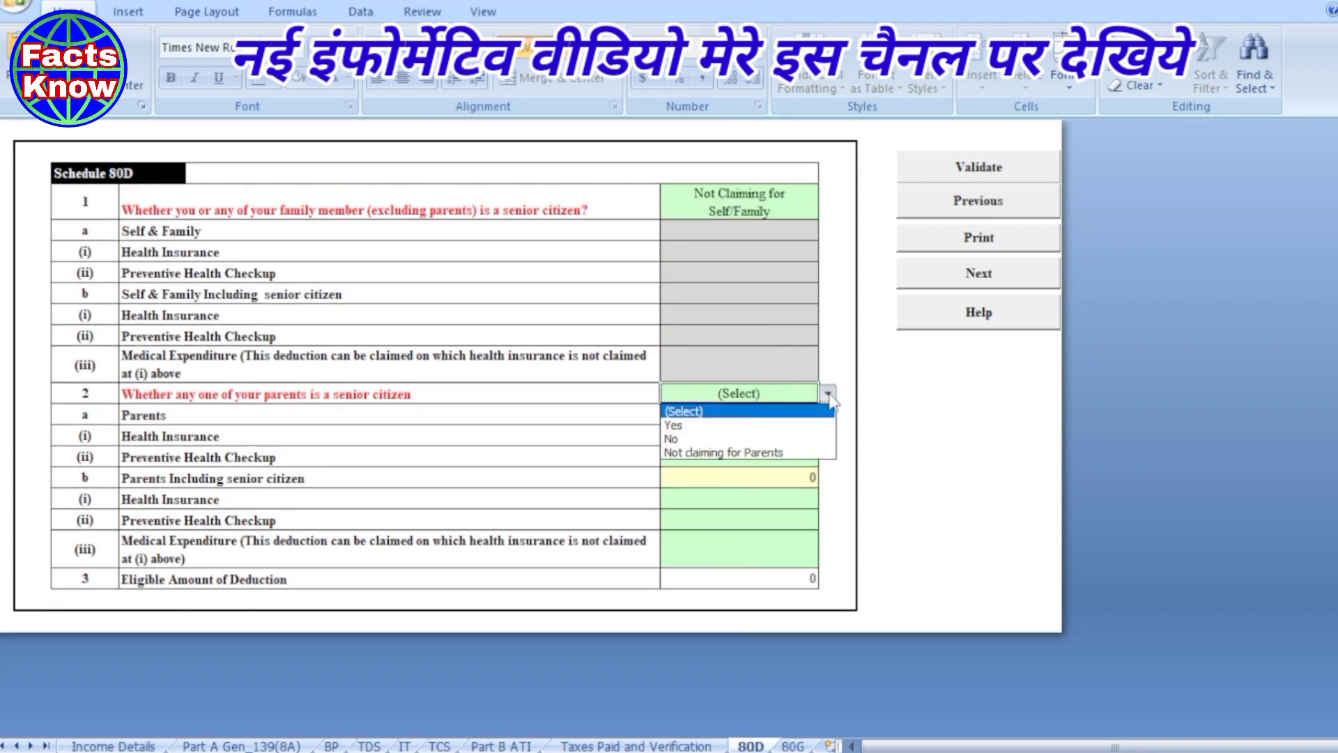
click(716, 455)
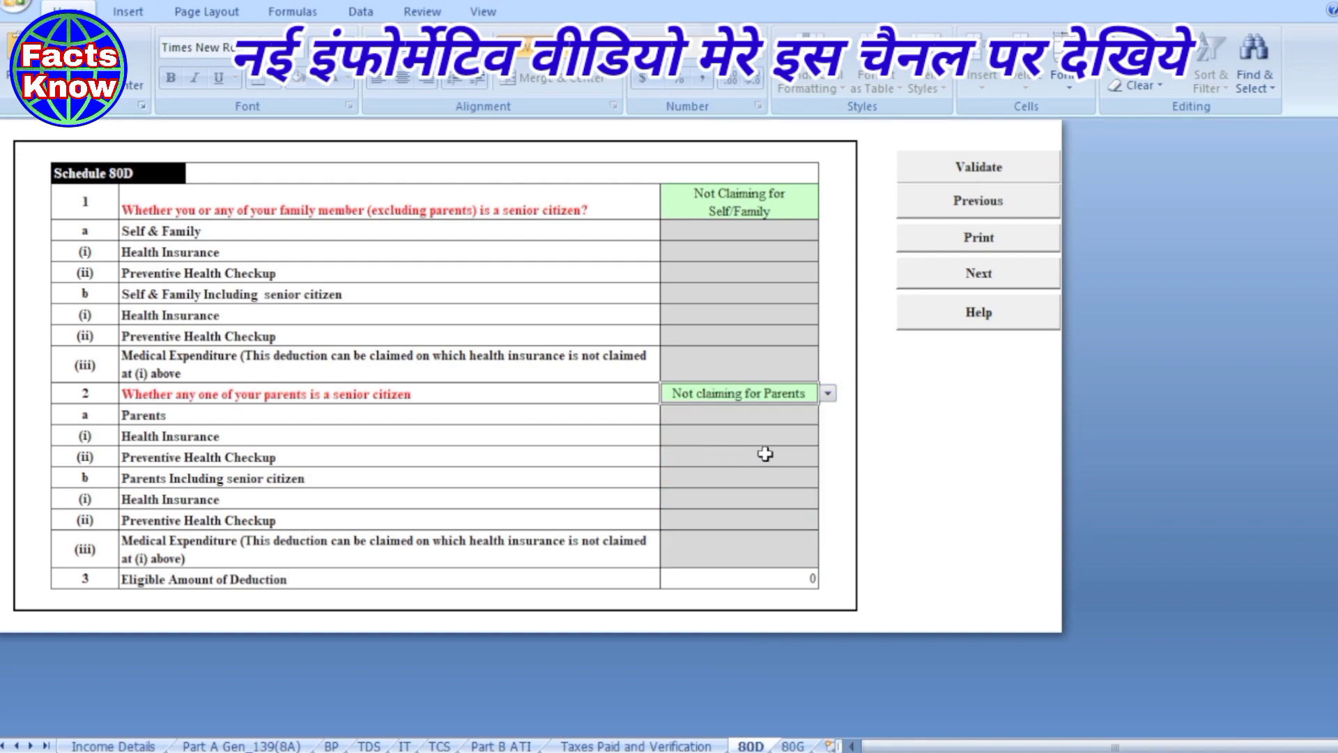
click(908, 432)
click(969, 179)
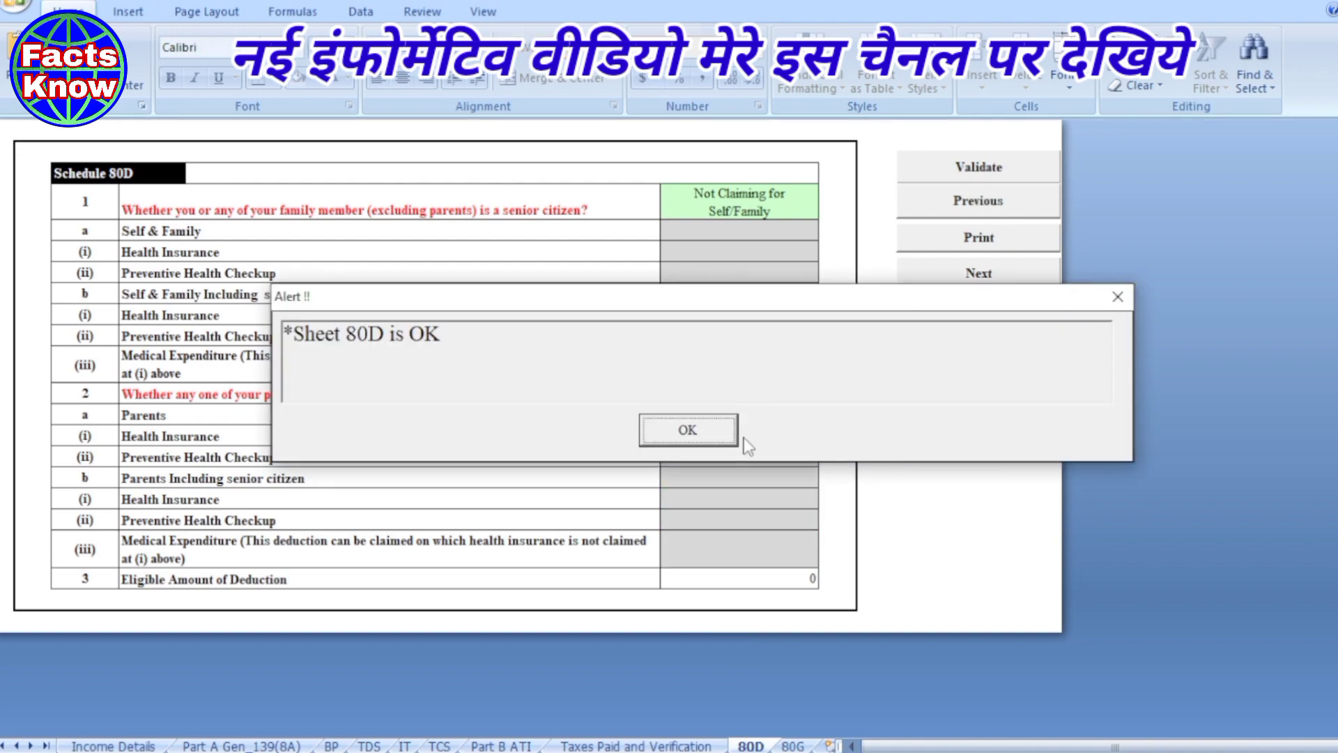
click(718, 431)
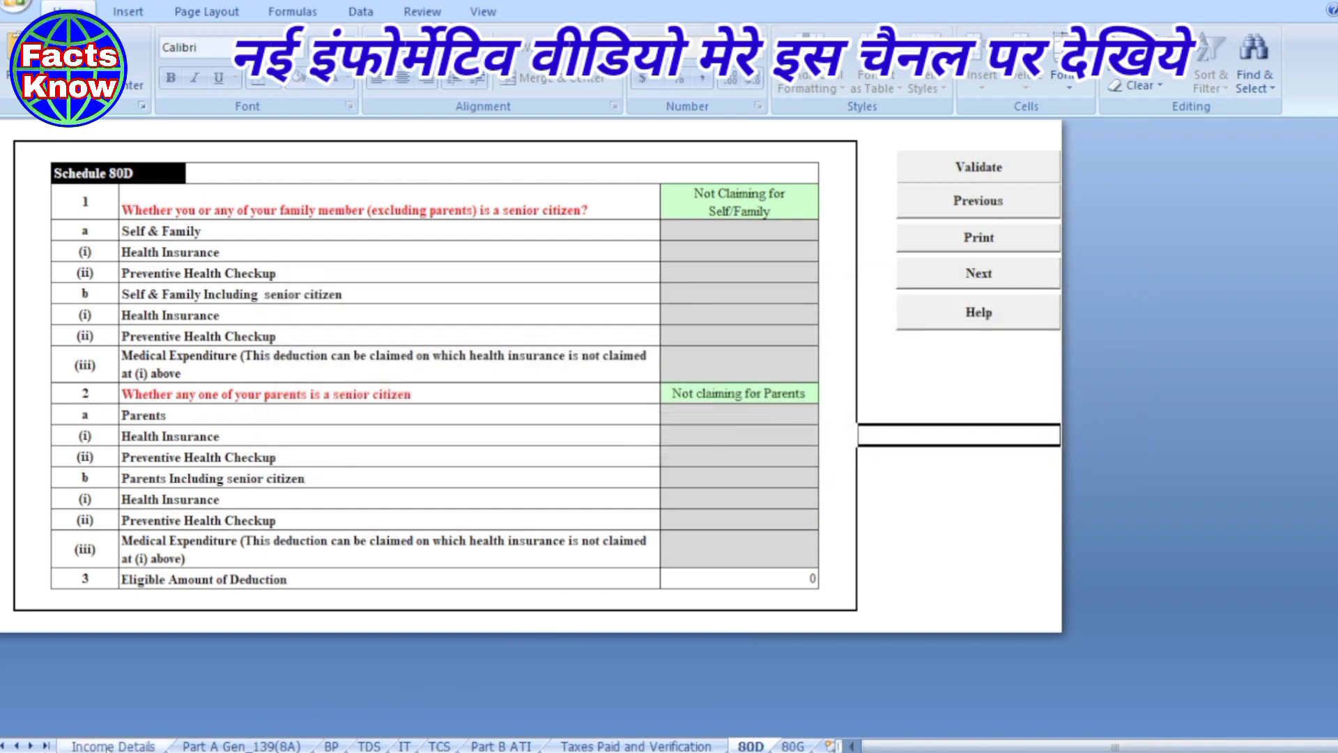
click(112, 747)
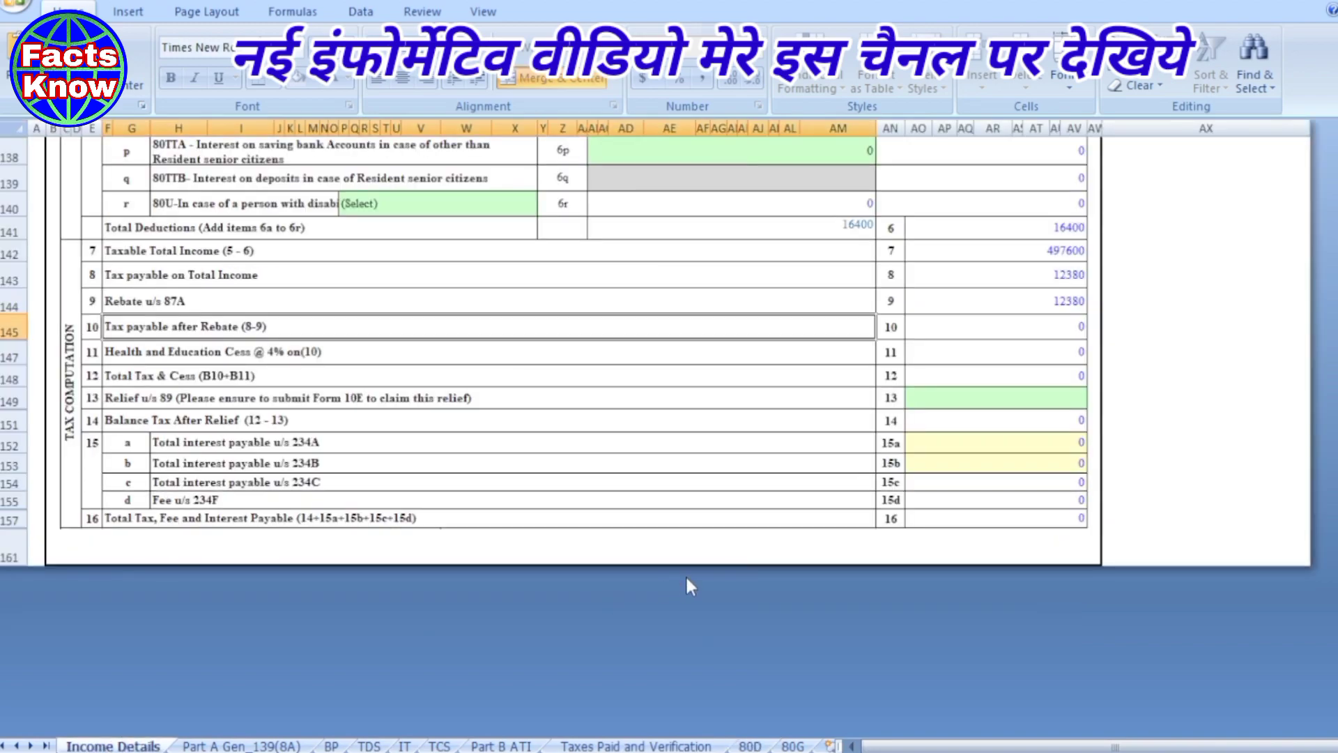
- Validate the Income Details sheet, acknowledge the ok message, and run Calculate Tax
scroll(809, 561, up, 4)
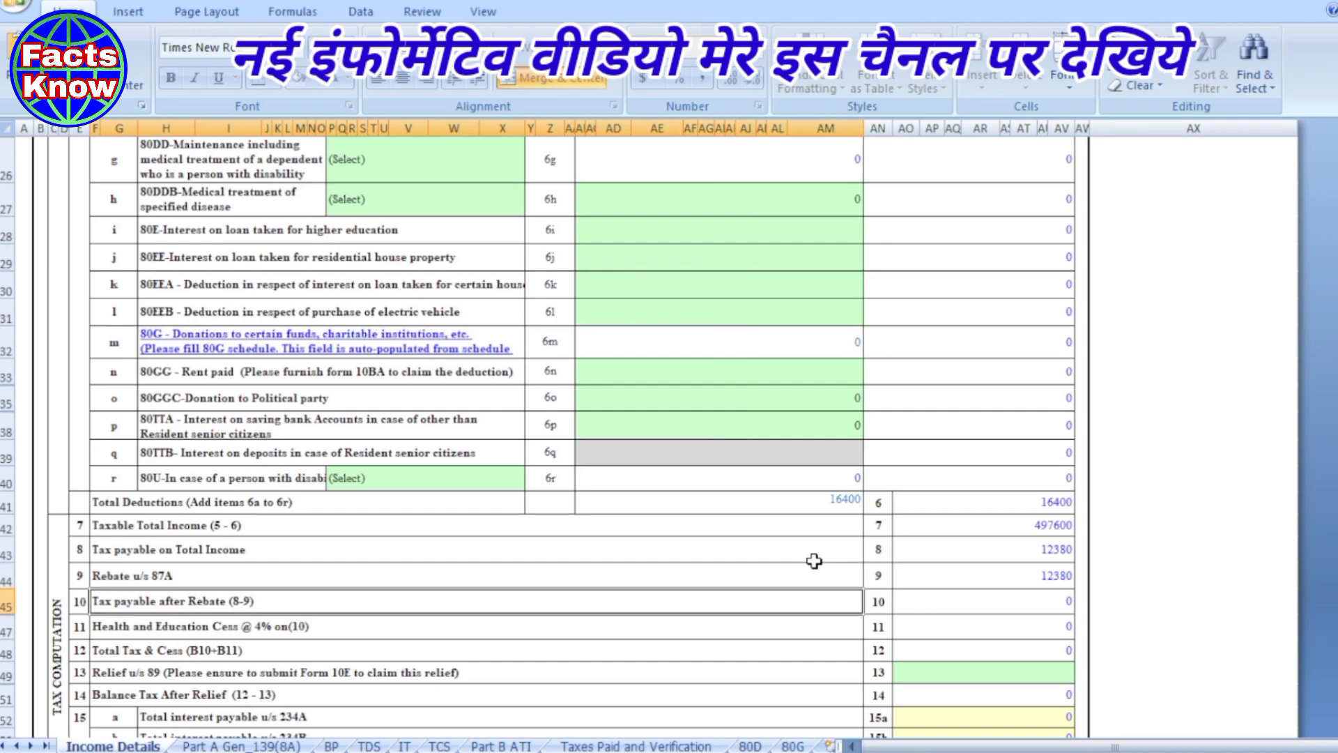
scroll(814, 560, down, 1)
scroll(814, 561, up, 20)
scroll(814, 561, up, 10)
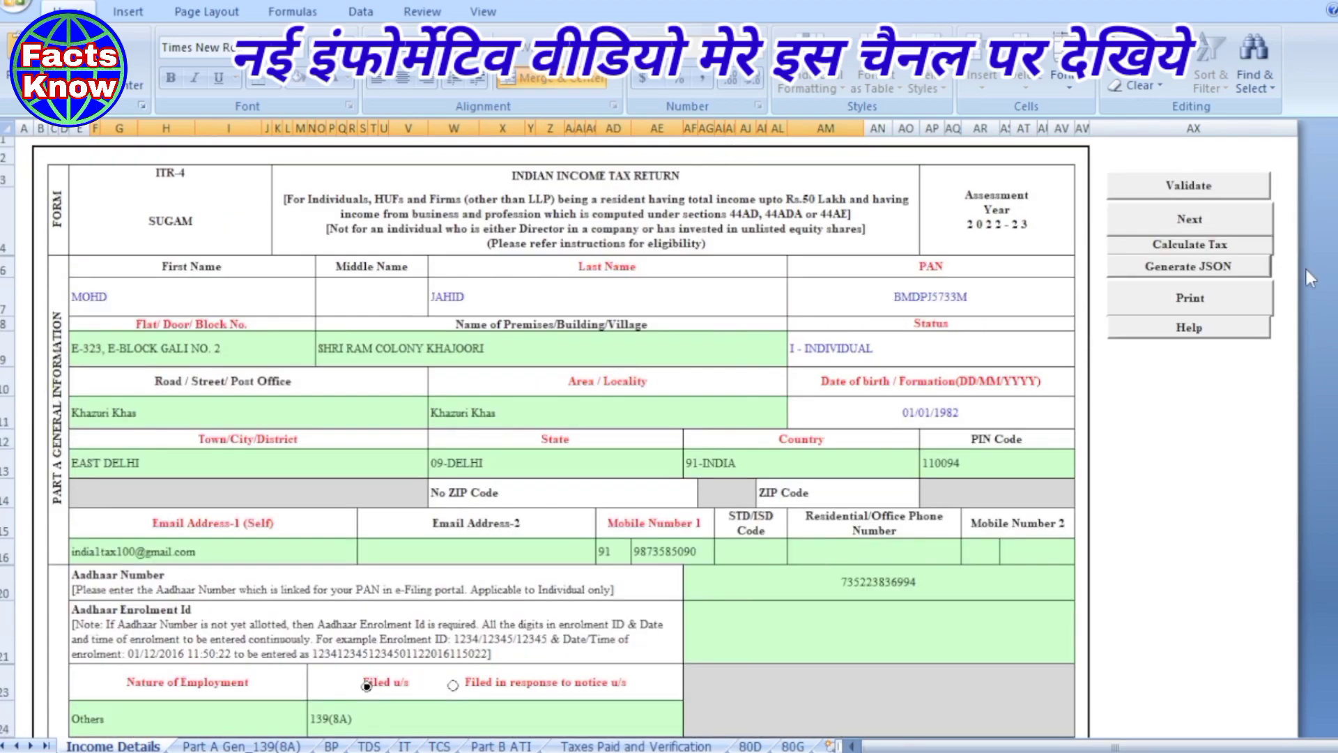
click(1189, 189)
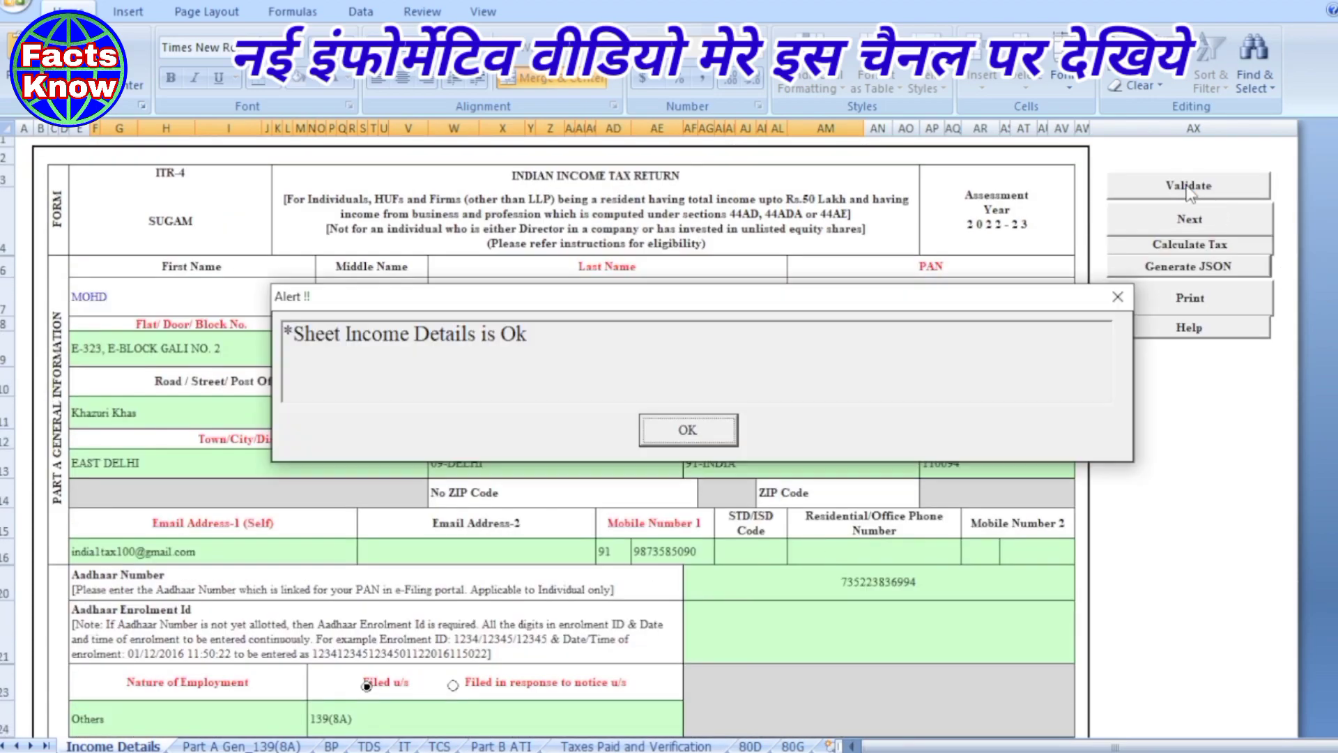
click(692, 429)
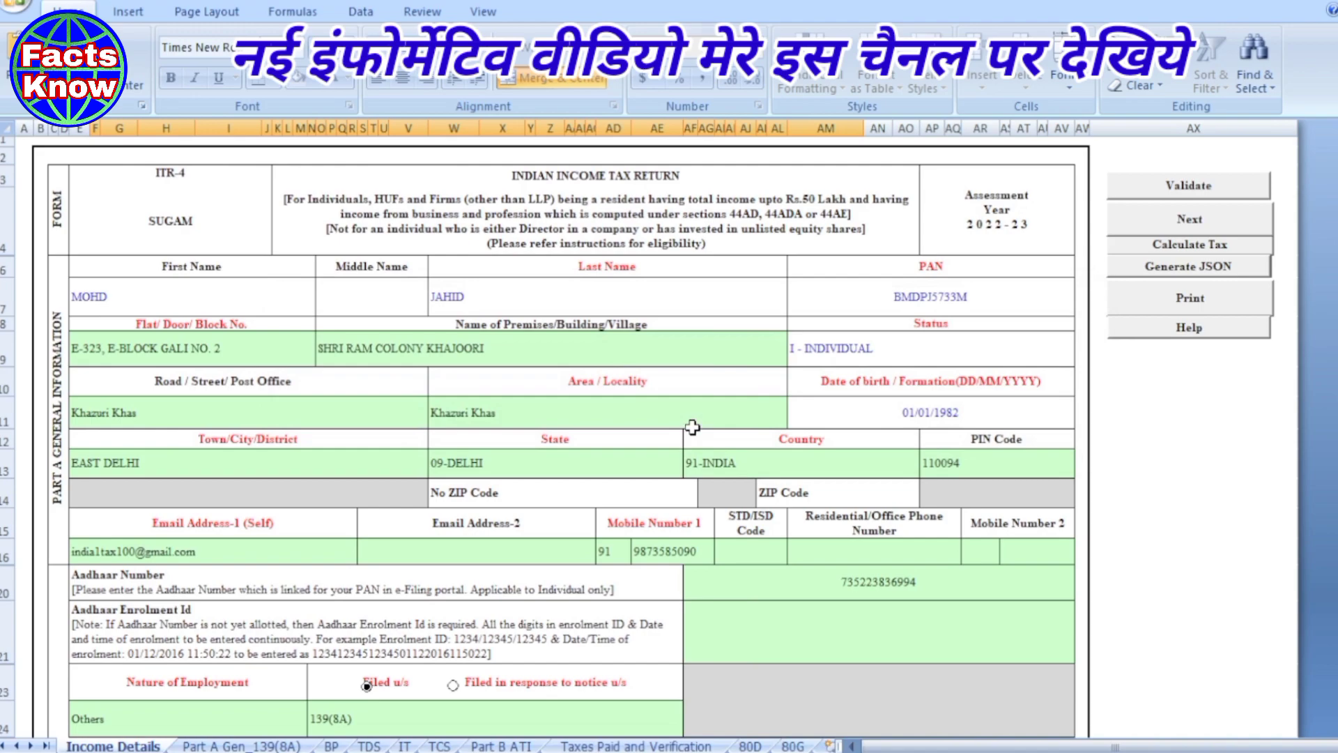
click(1169, 248)
scroll(709, 457, down, 15)
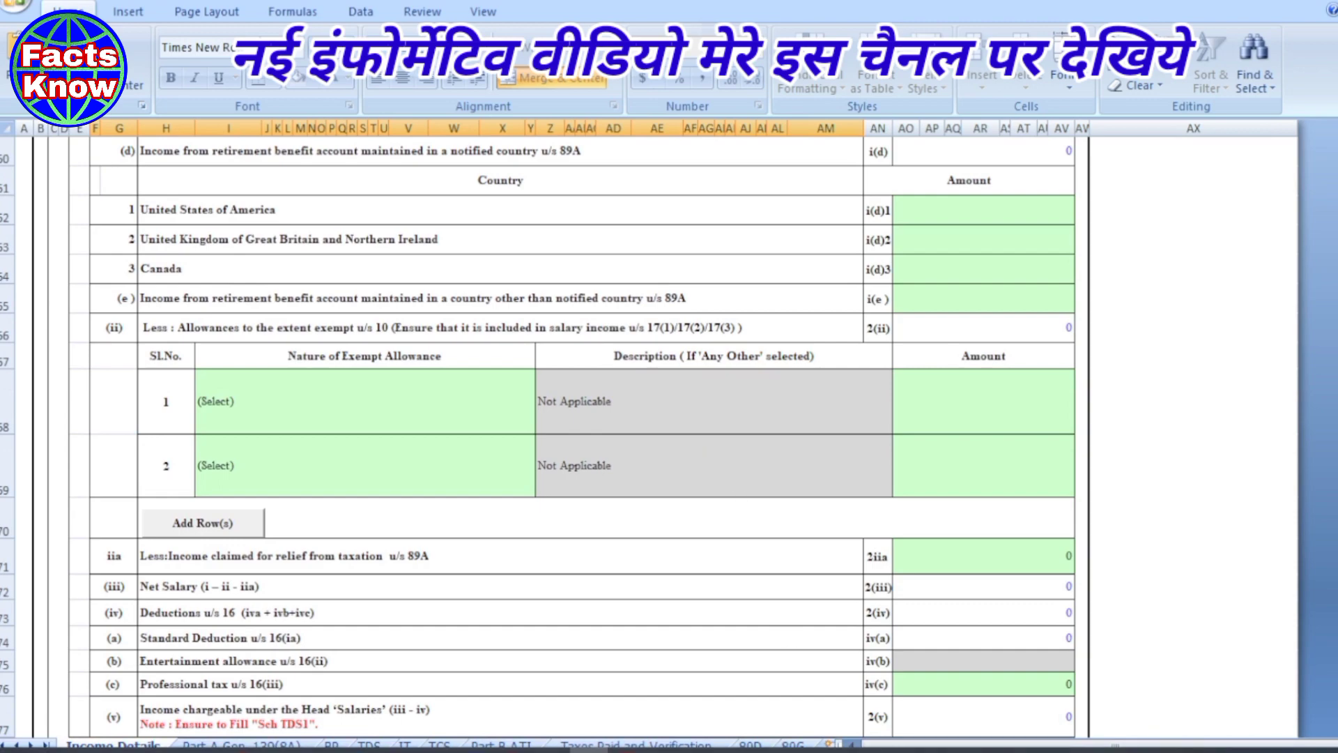
scroll(561, 432, up, 15)
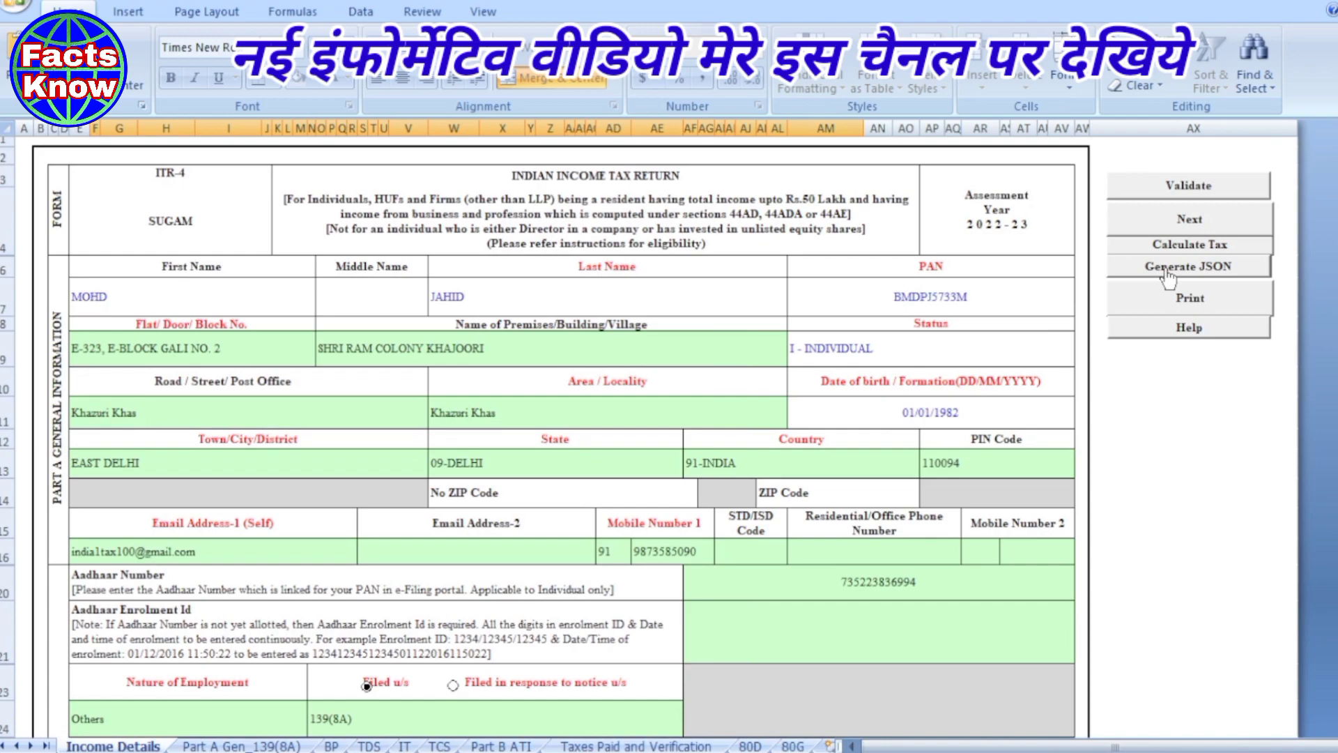
- Generate the ITR-4 JSON file, acknowledge the saved-path message, and minimise Excel
click(1168, 274)
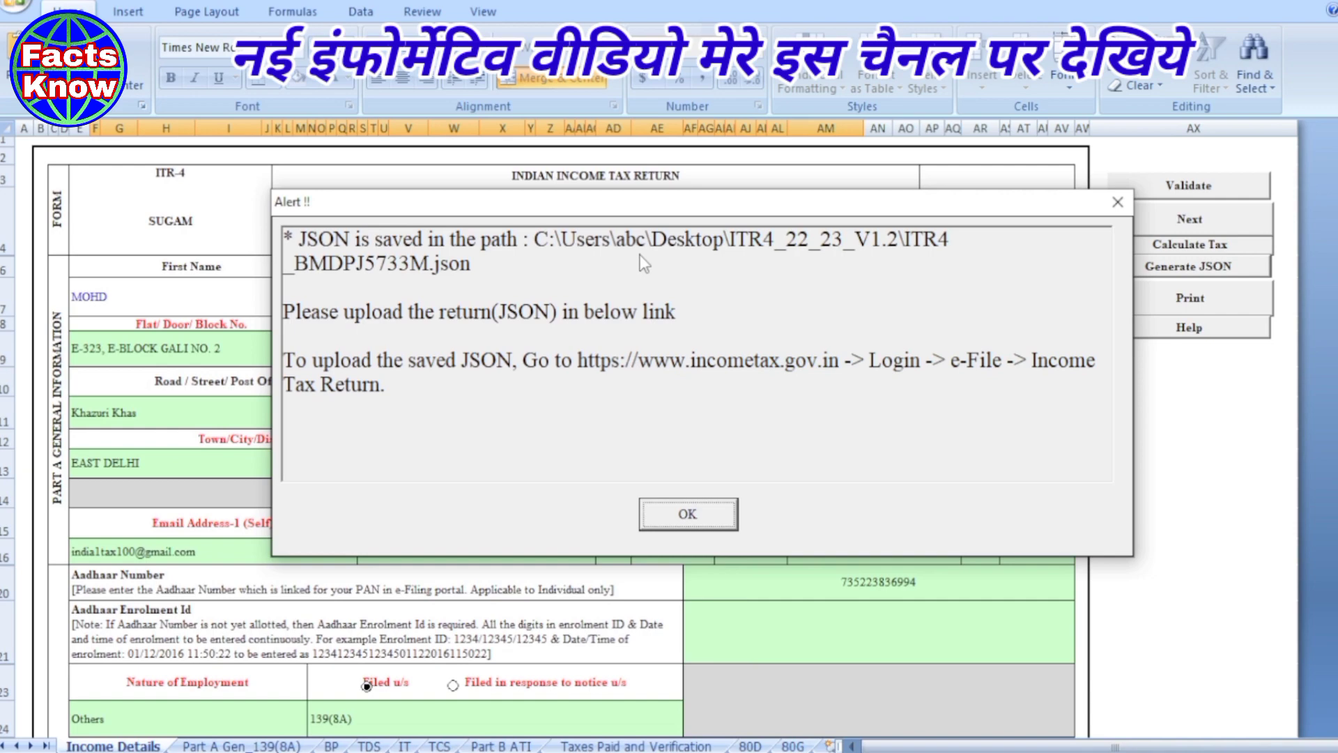
click(691, 516)
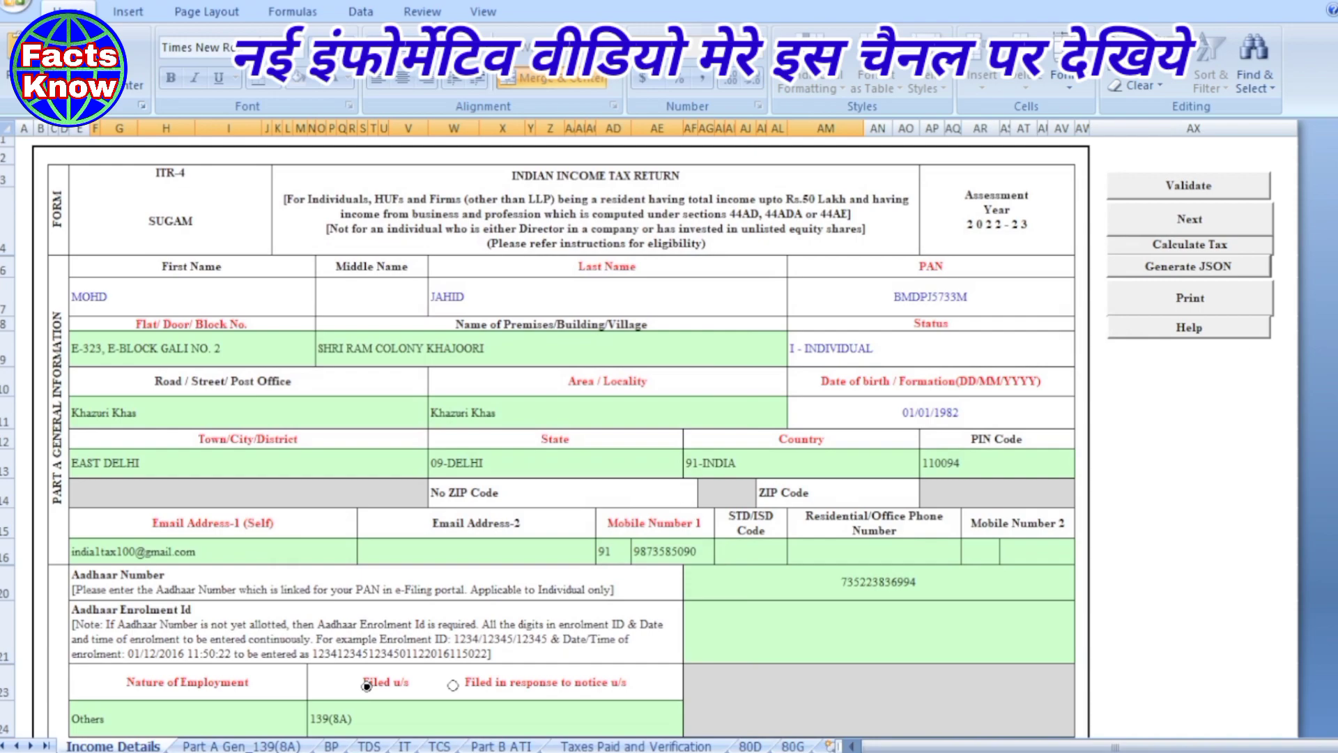
click(1314, 3)
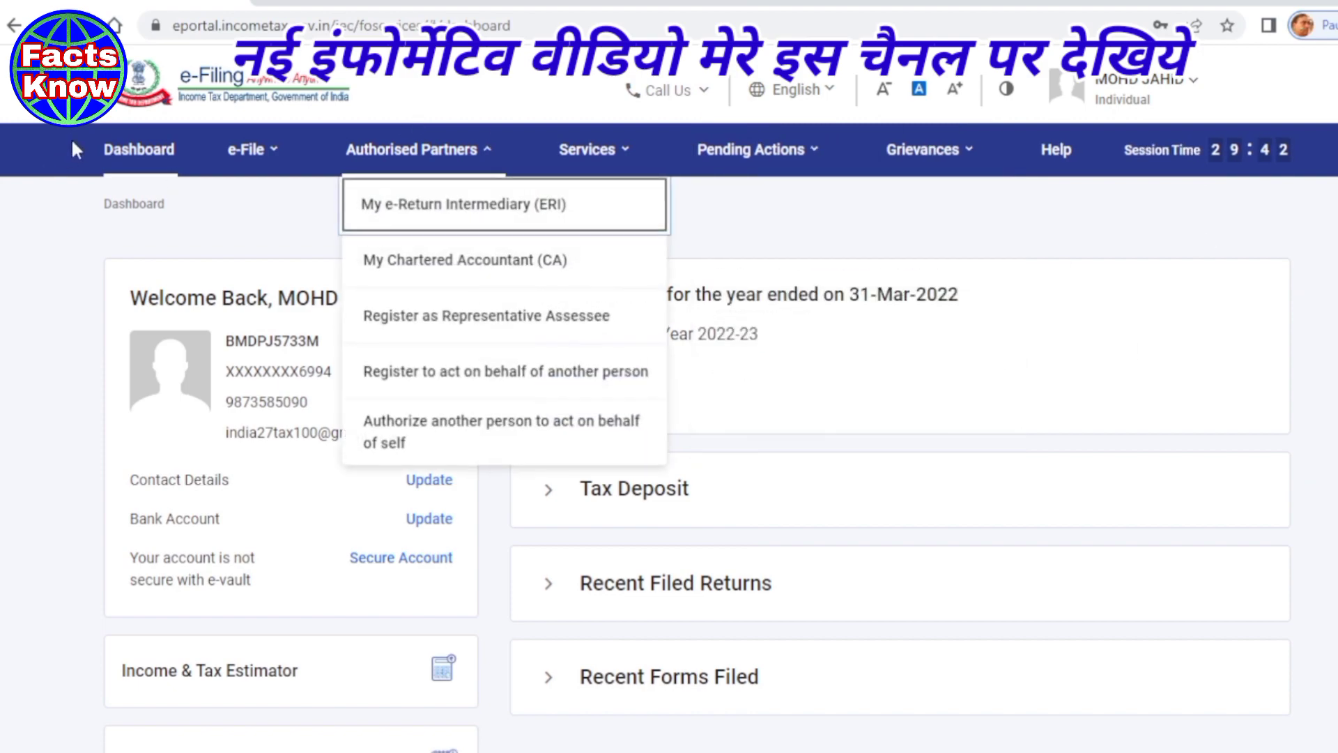
- Start filing an income tax return for assessment year 2022-23
mouse_move(276, 164)
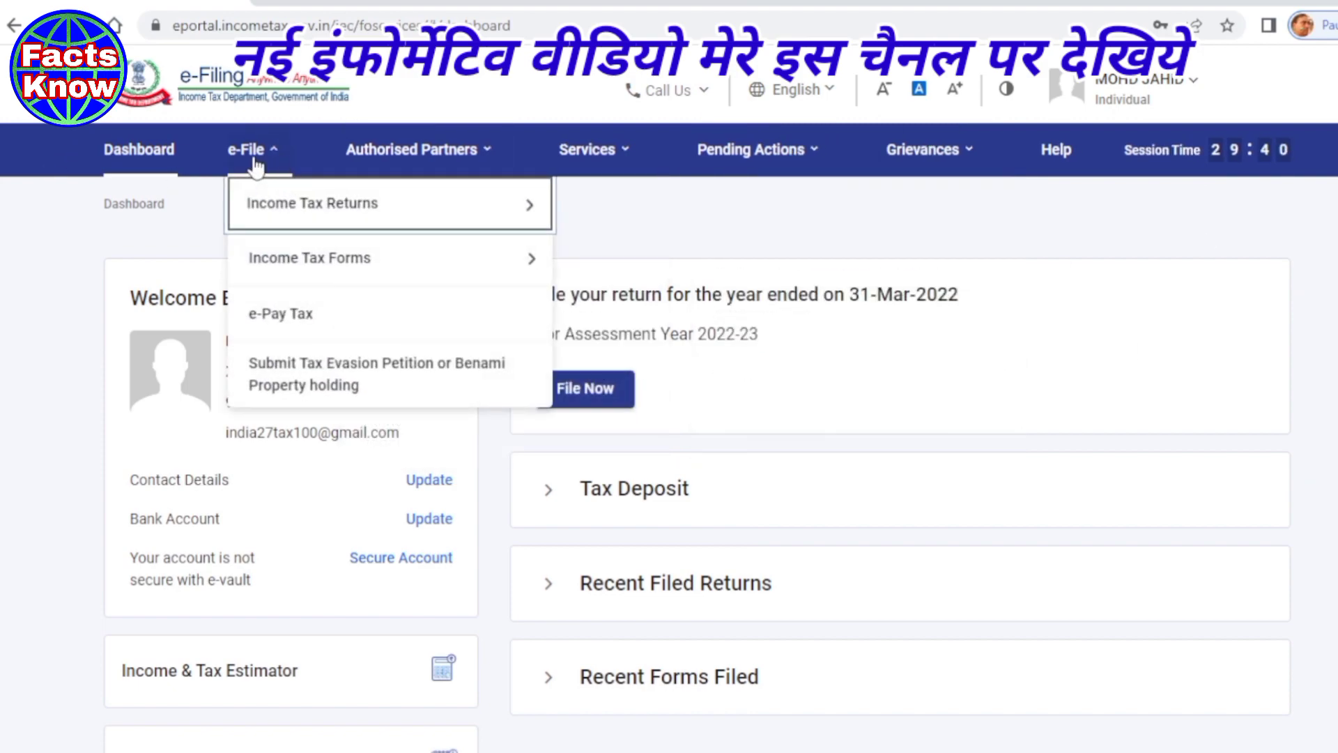
mouse_move(256, 212)
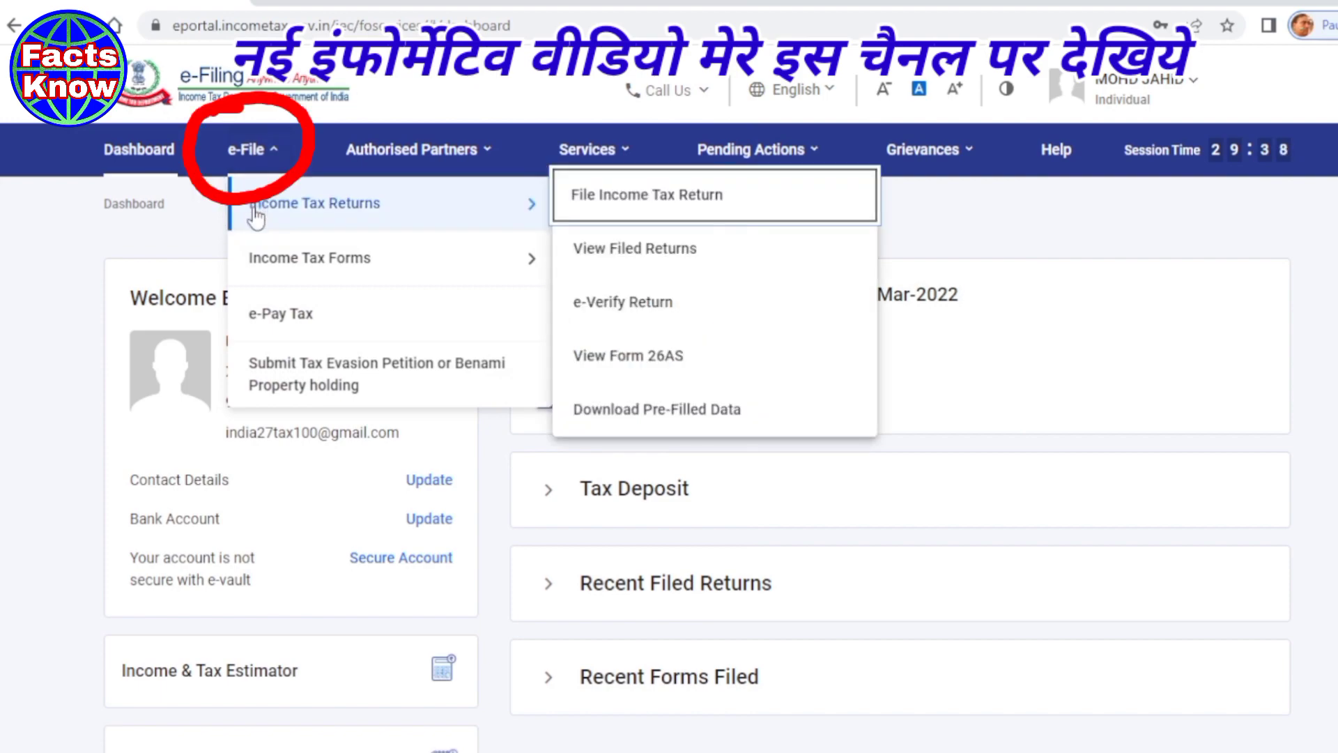
click(655, 209)
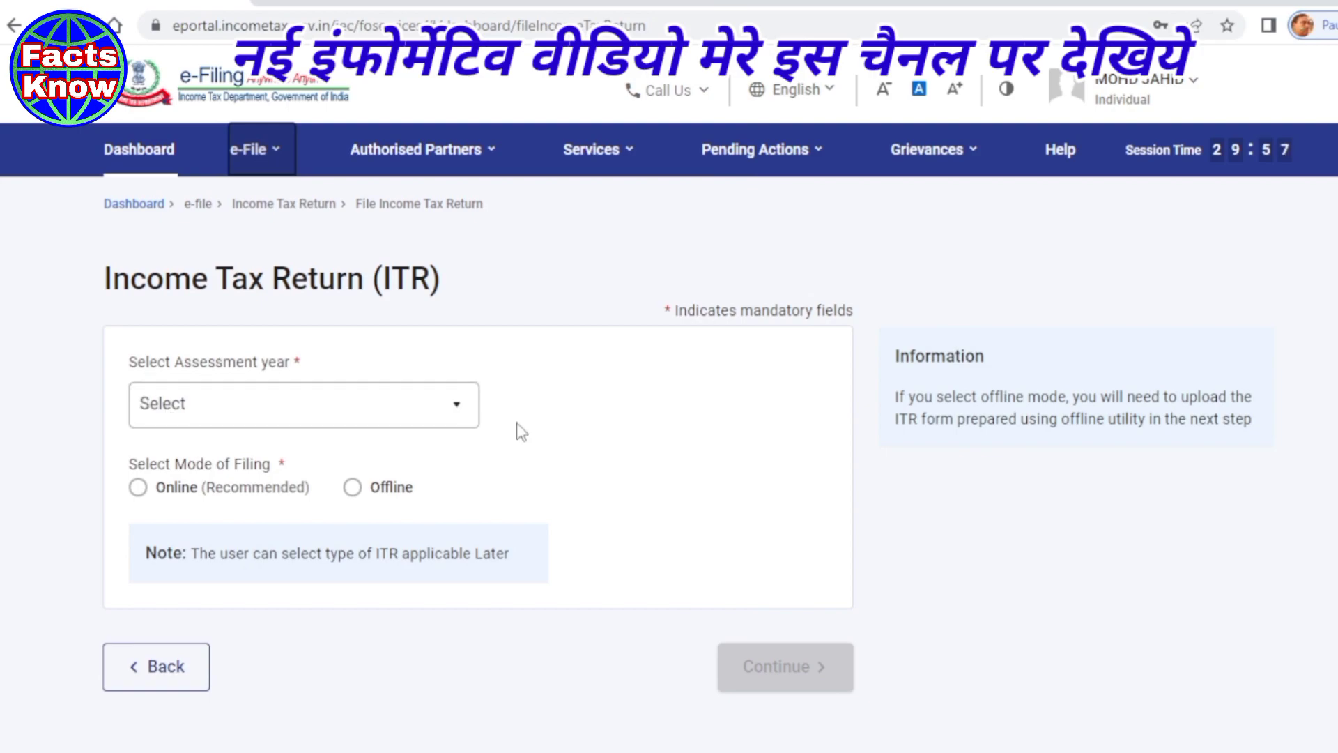
click(463, 412)
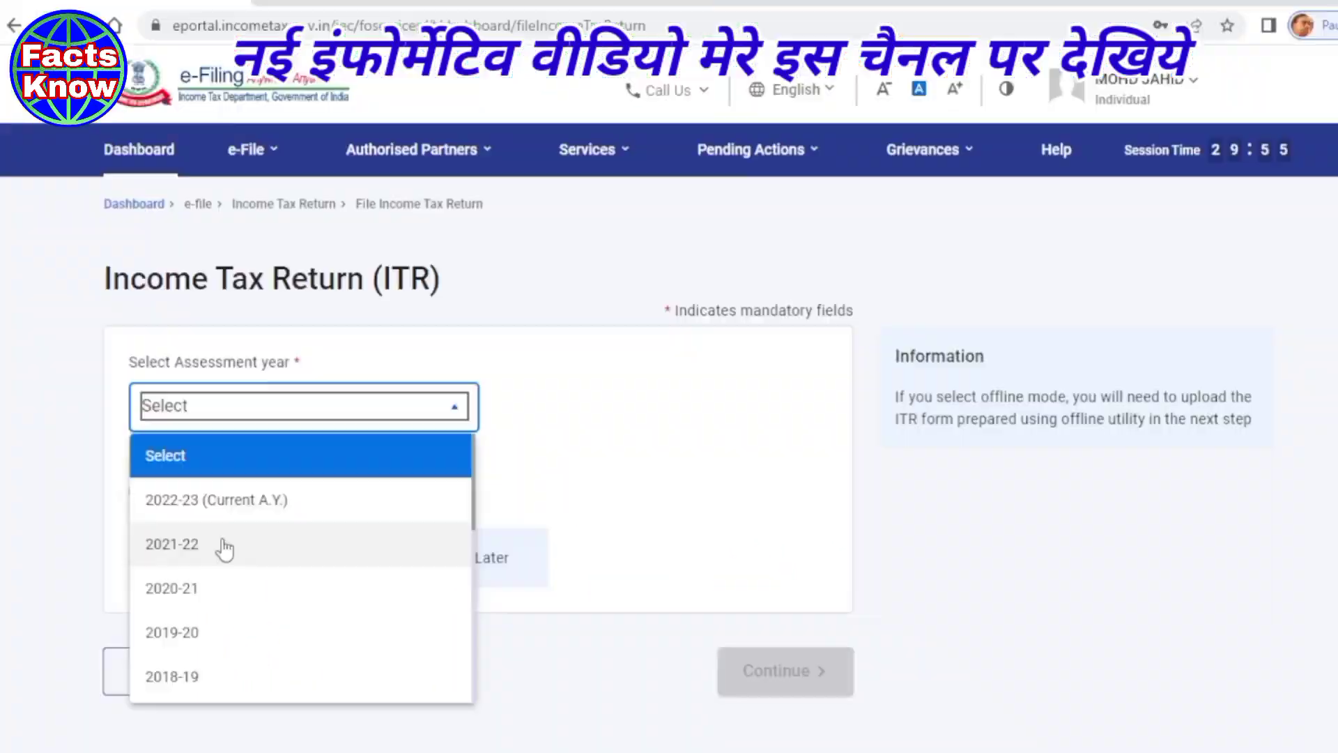
click(170, 516)
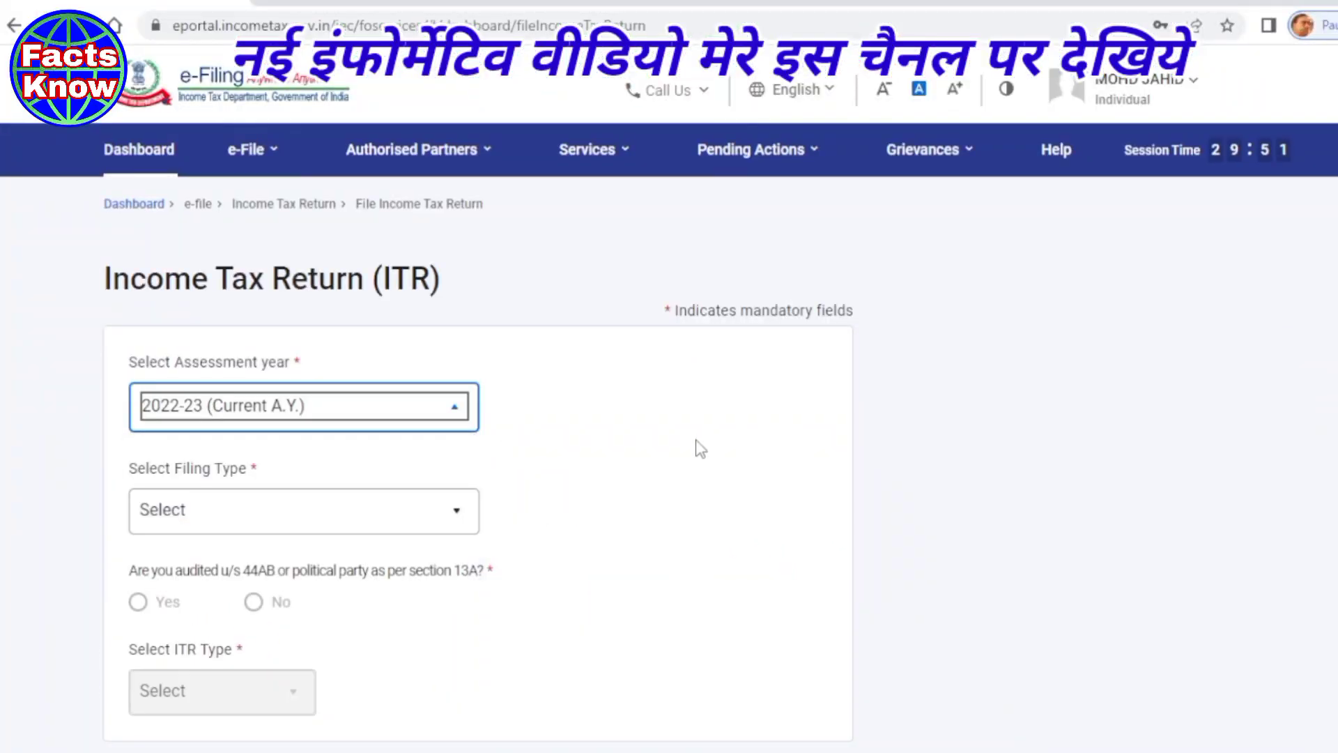
- Choose 139(8A) Updated Return, no audit, and ITR-4, then continue to the upload page
scroll(696, 446, down, 2)
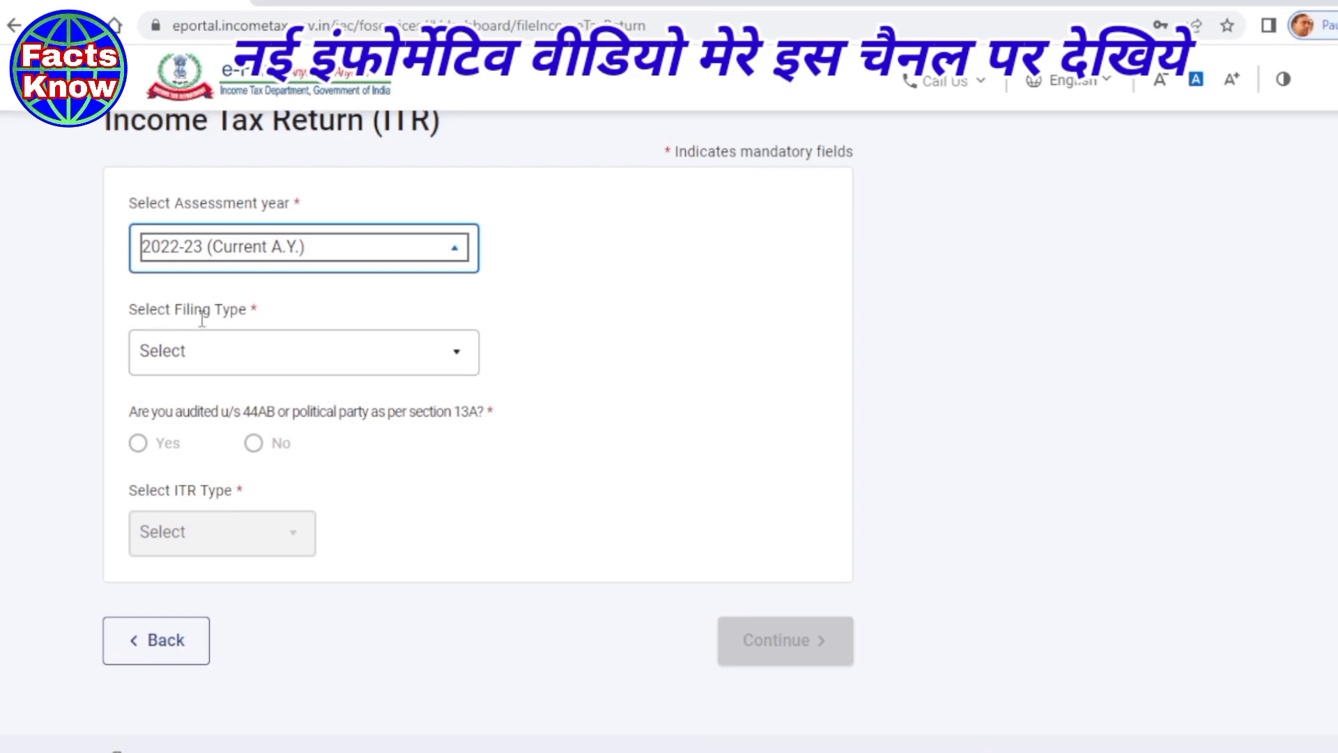
click(457, 359)
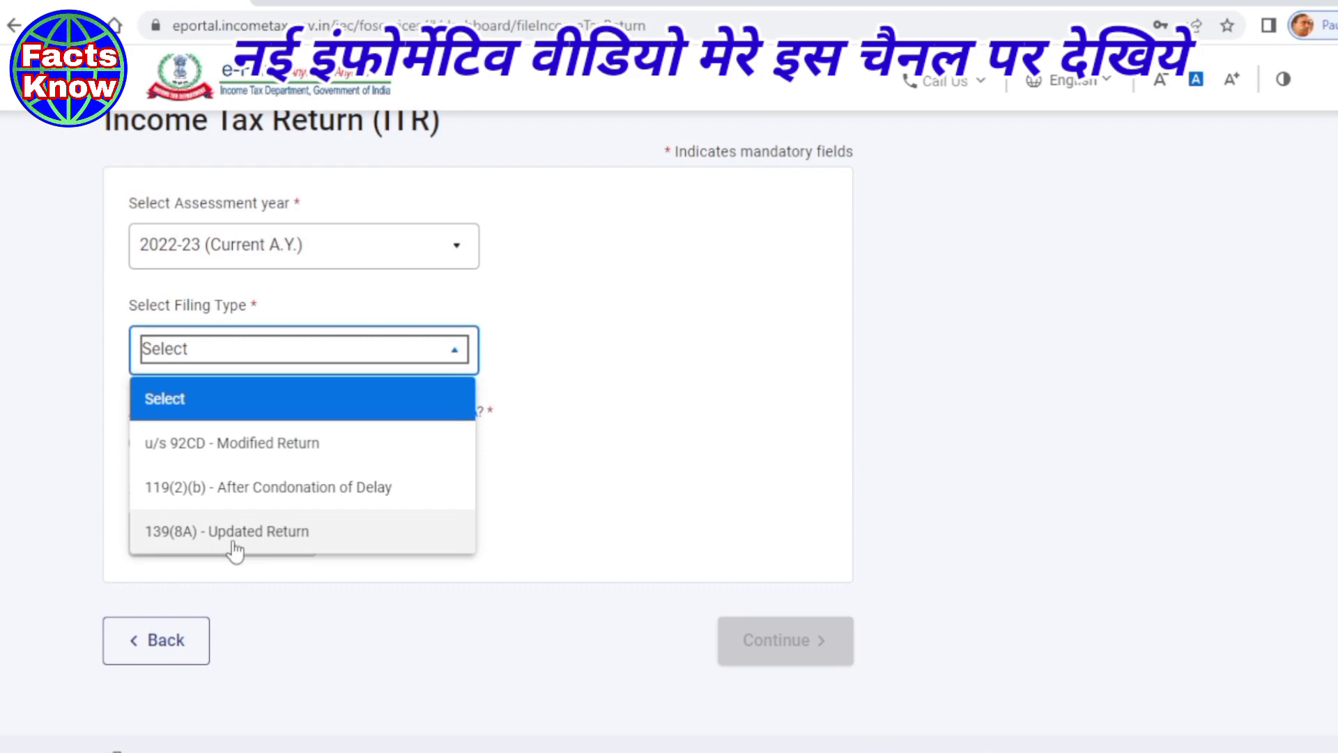
click(230, 533)
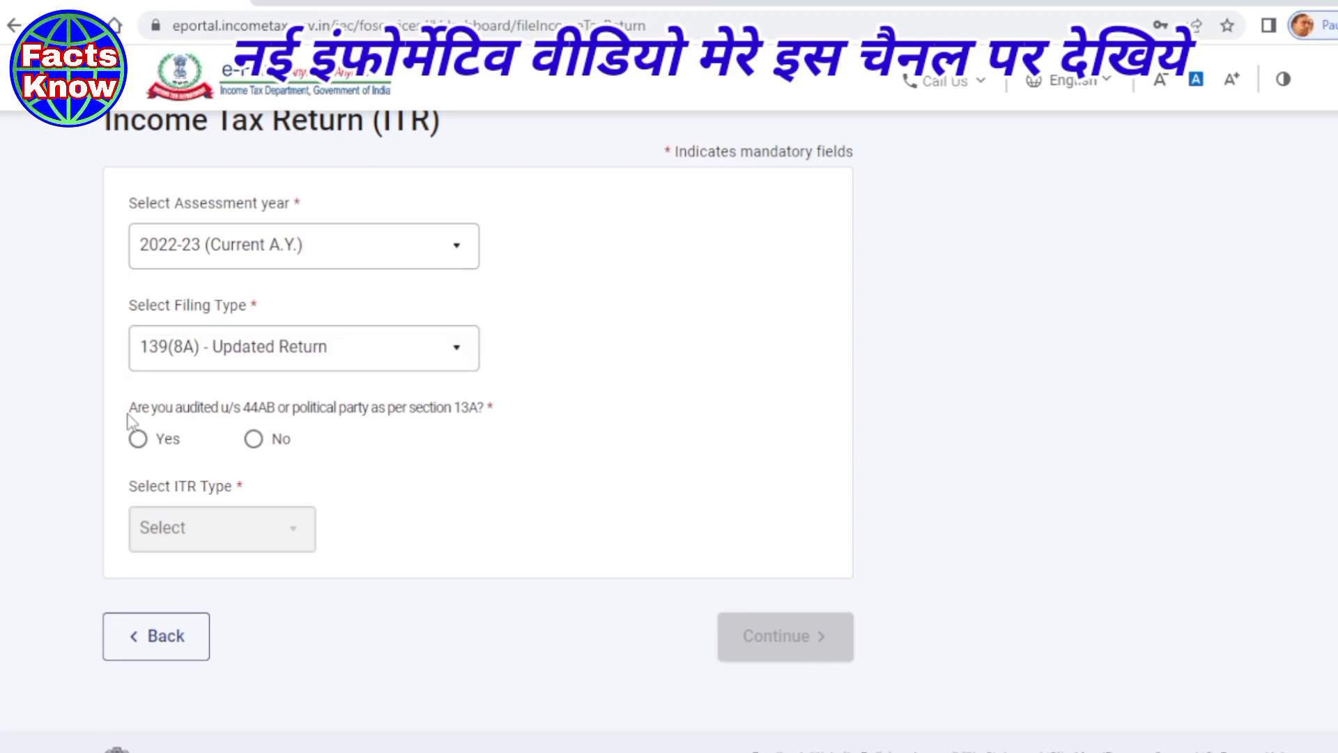
click(255, 439)
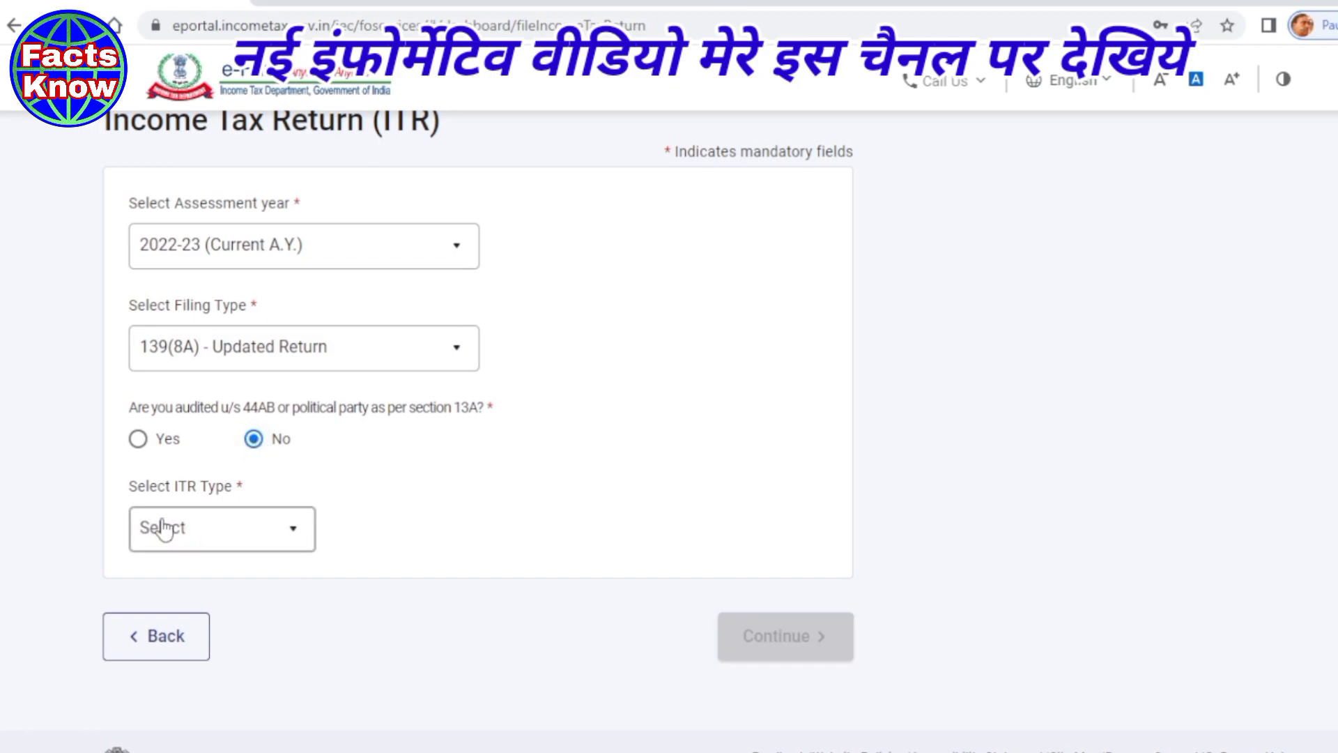
click(300, 538)
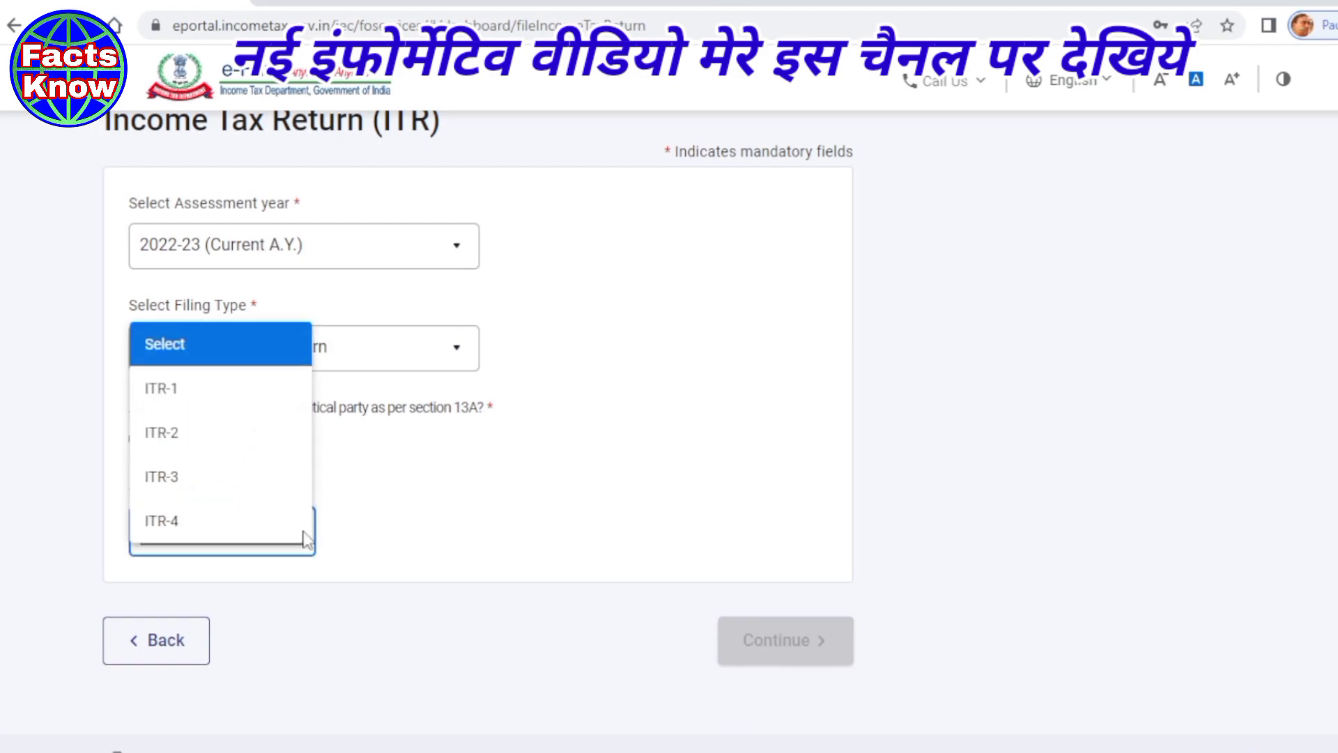
click(166, 526)
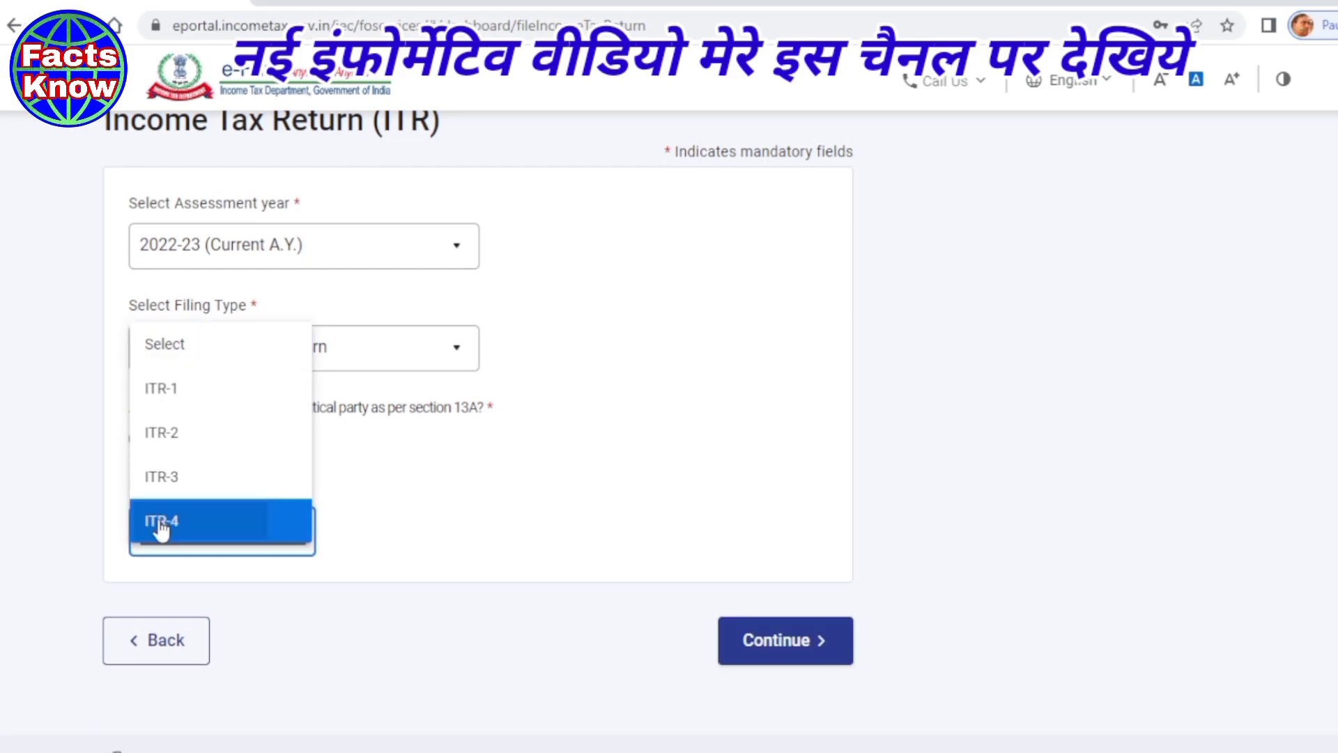
click(491, 530)
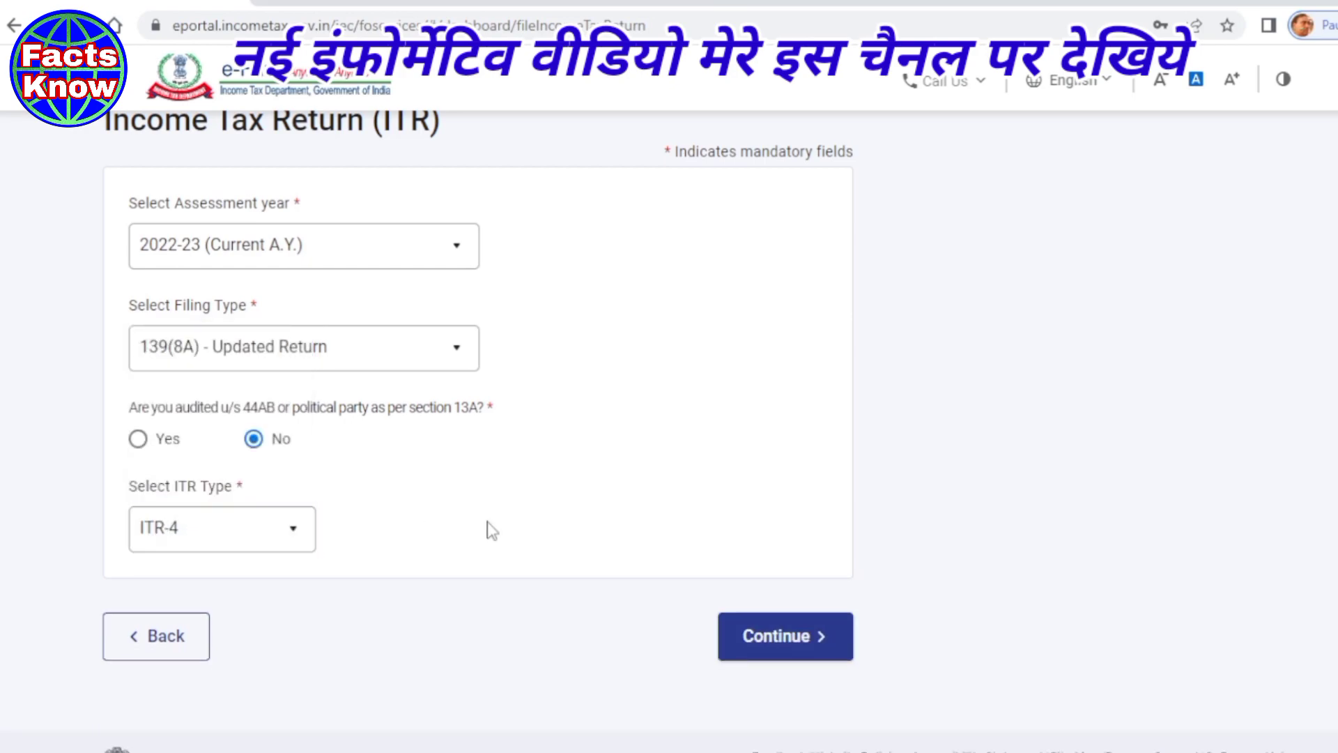
click(750, 640)
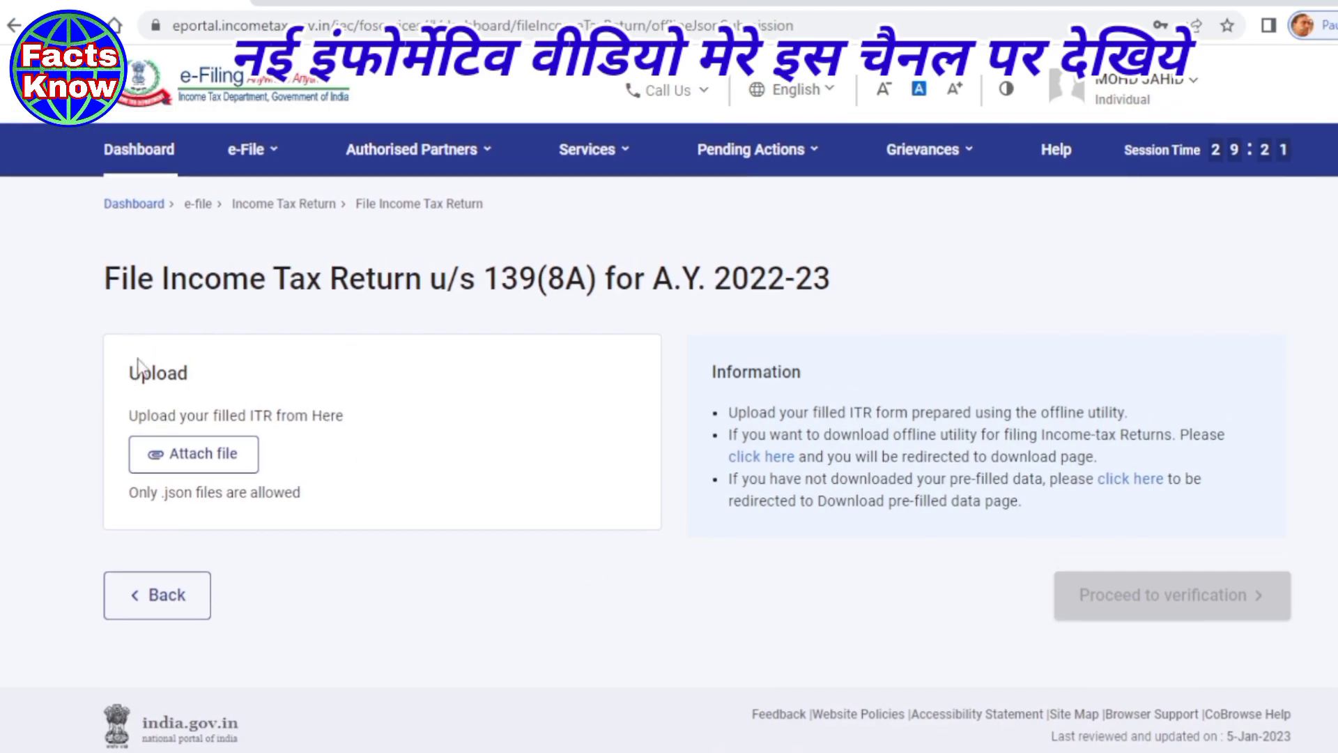
- Attach and upload the ITR-4 JSON return file, passing validation with no errors
double_click(156, 374)
scroll(401, 369, down, 1)
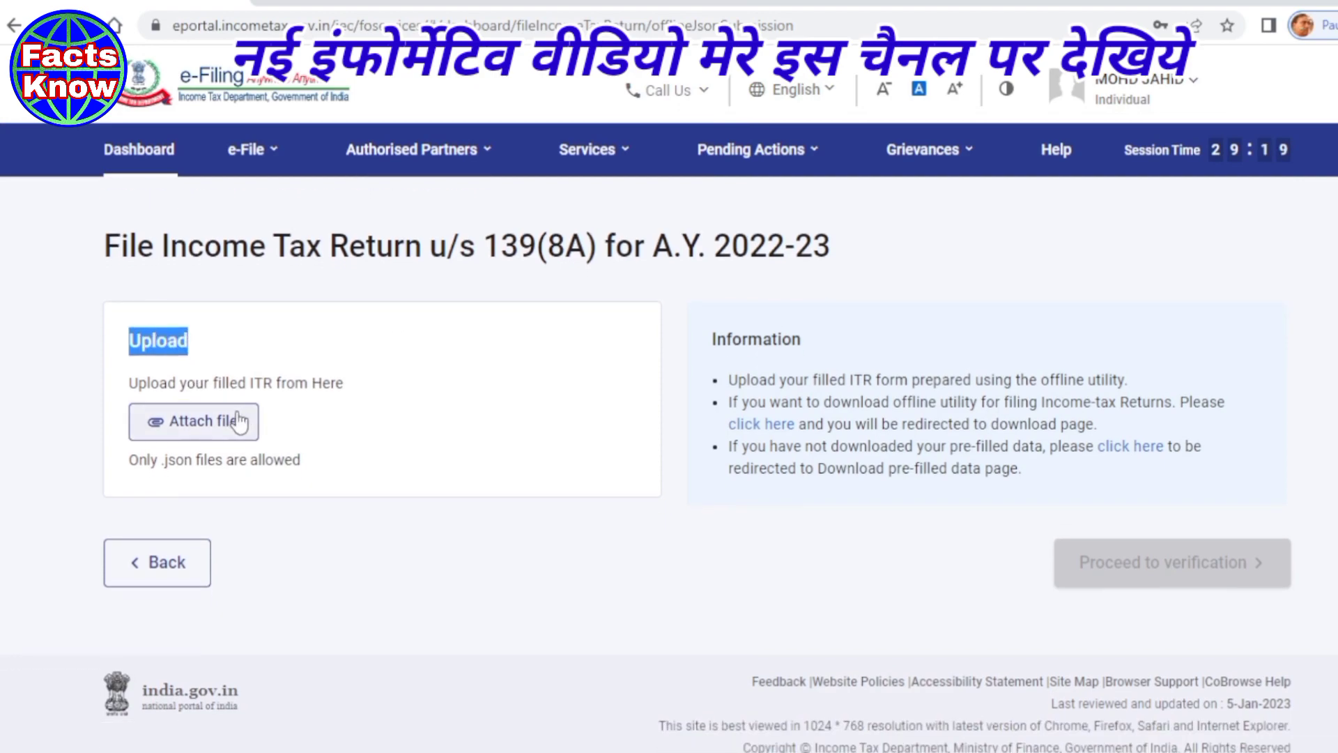
click(202, 432)
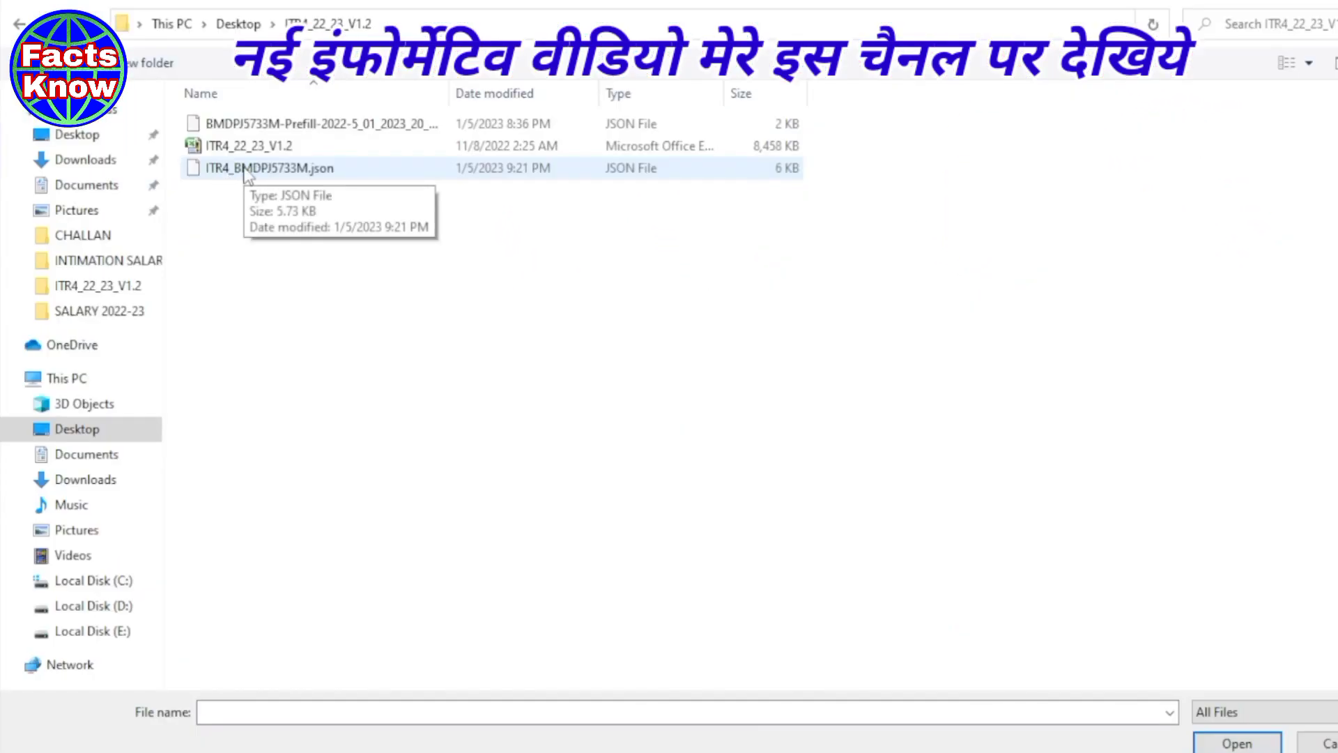
click(246, 173)
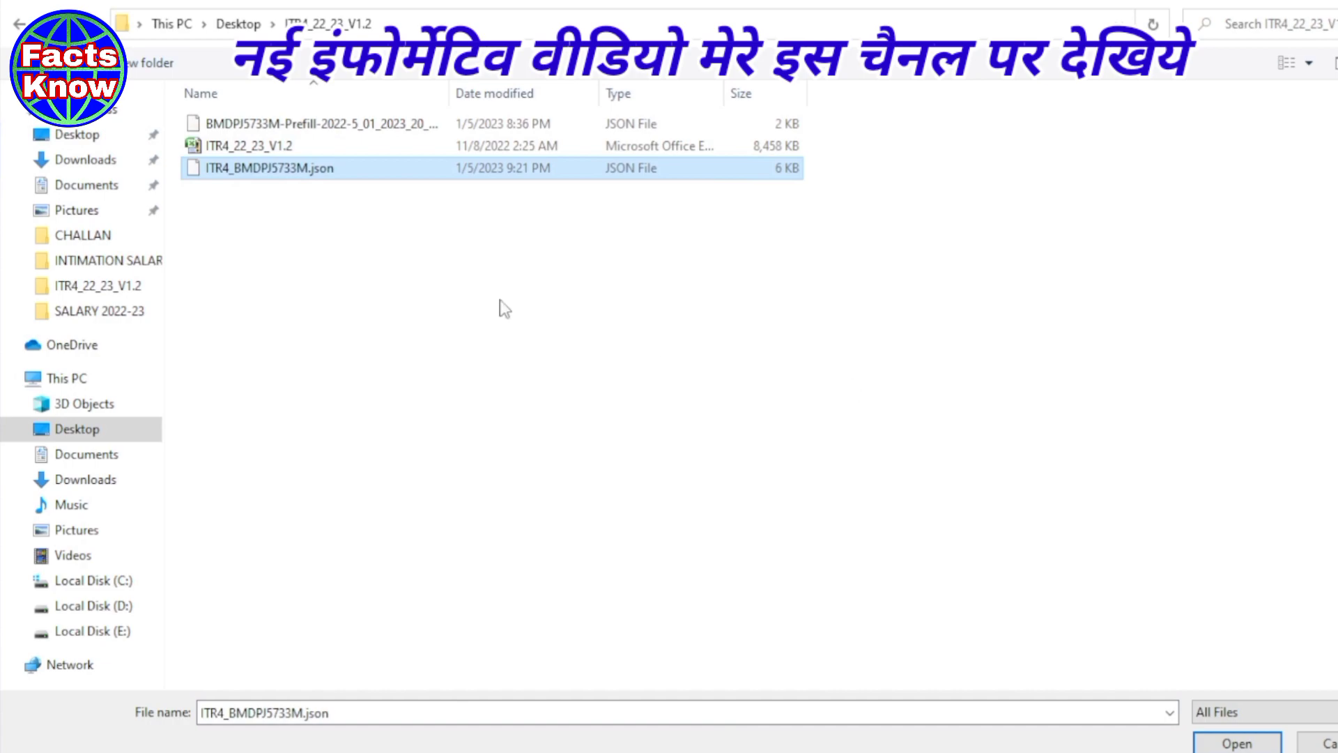
click(1237, 743)
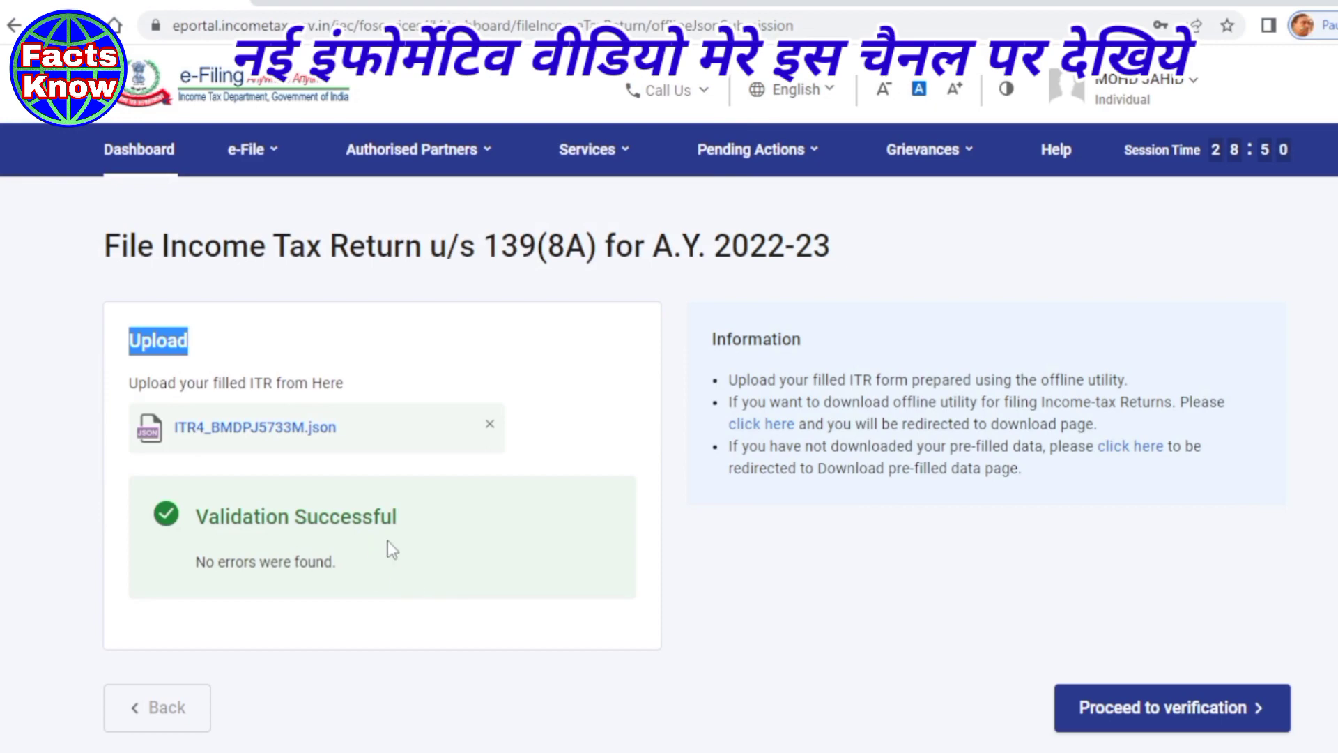
scroll(388, 547, down, 2)
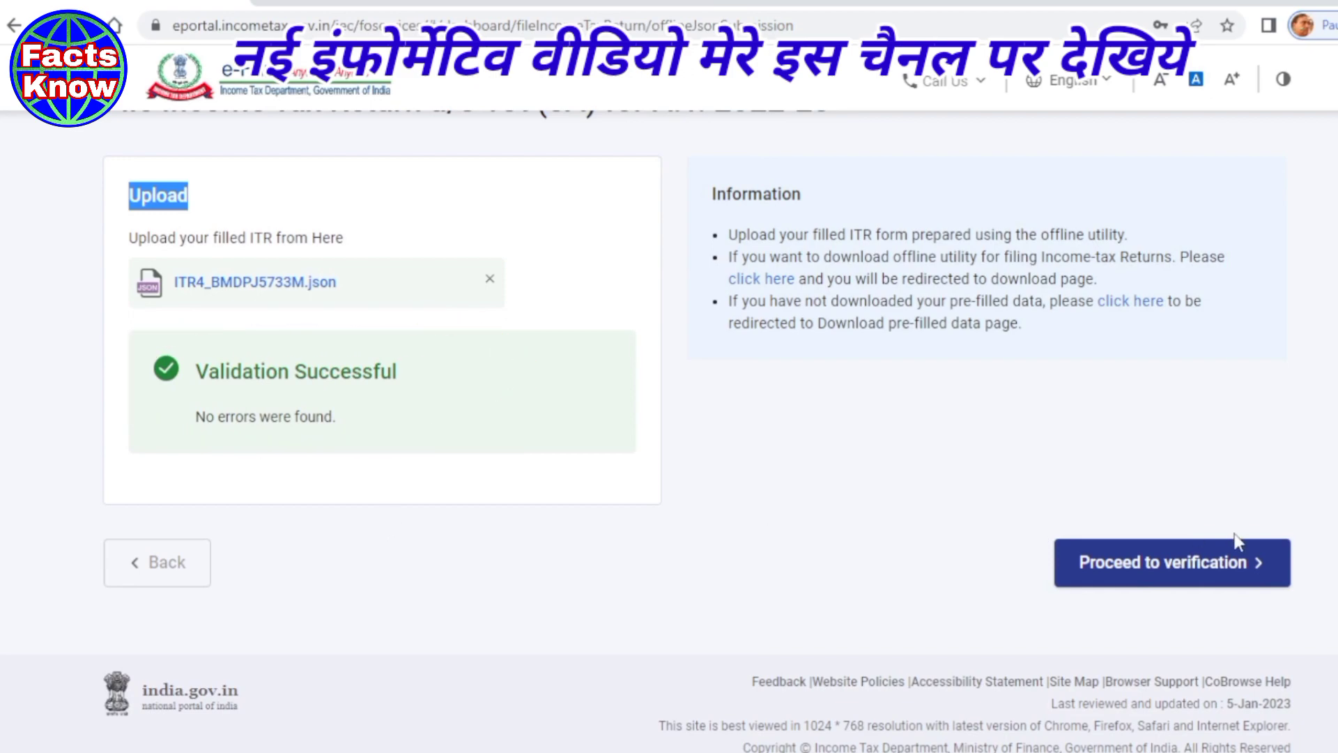
- Proceed to instant e-verification and choose OTP on the Aadhaar-registered mobile number
click(1159, 566)
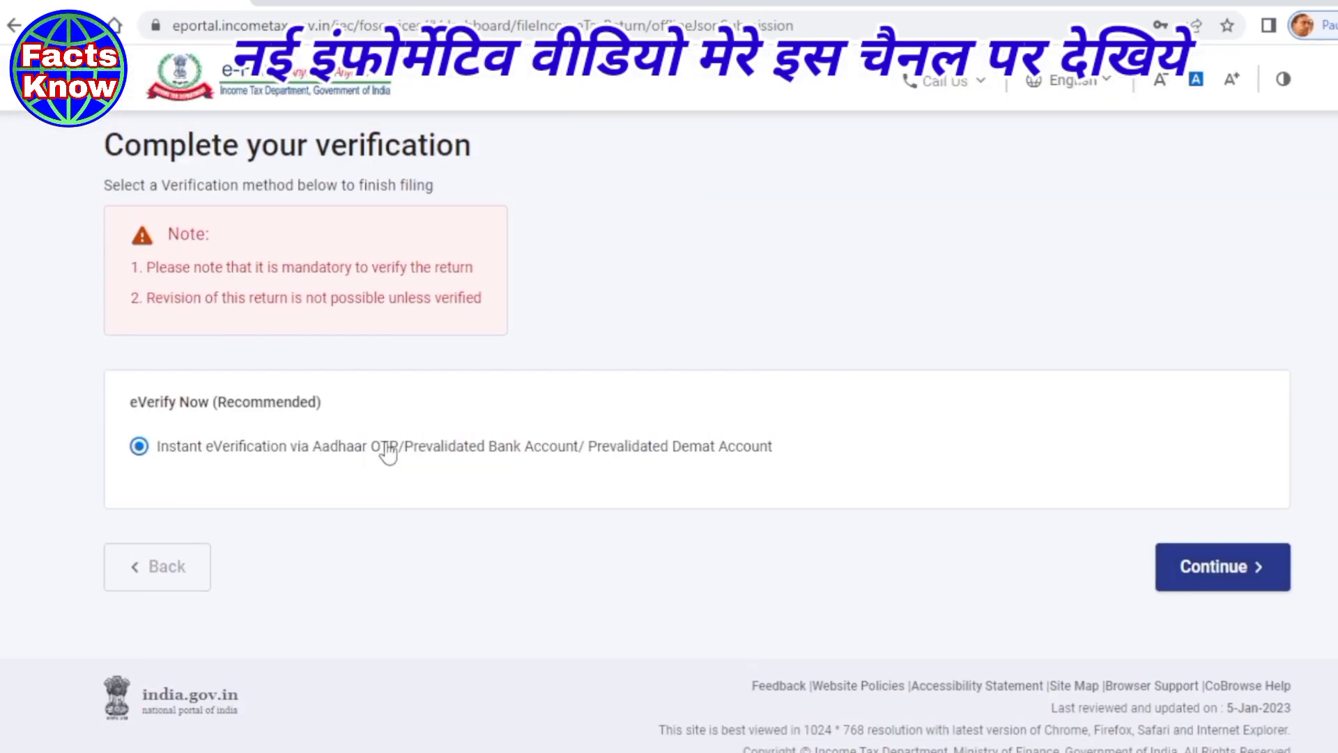
scroll(445, 476, down, 1)
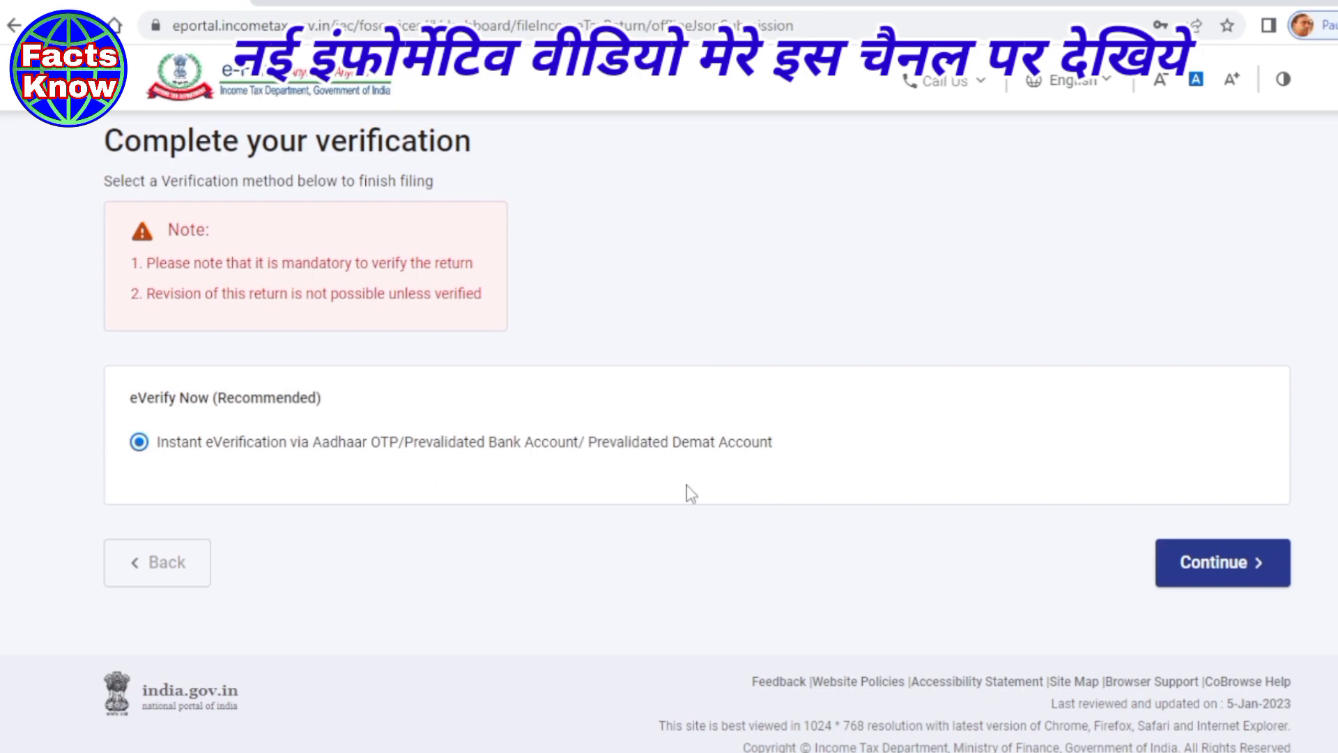
click(1218, 568)
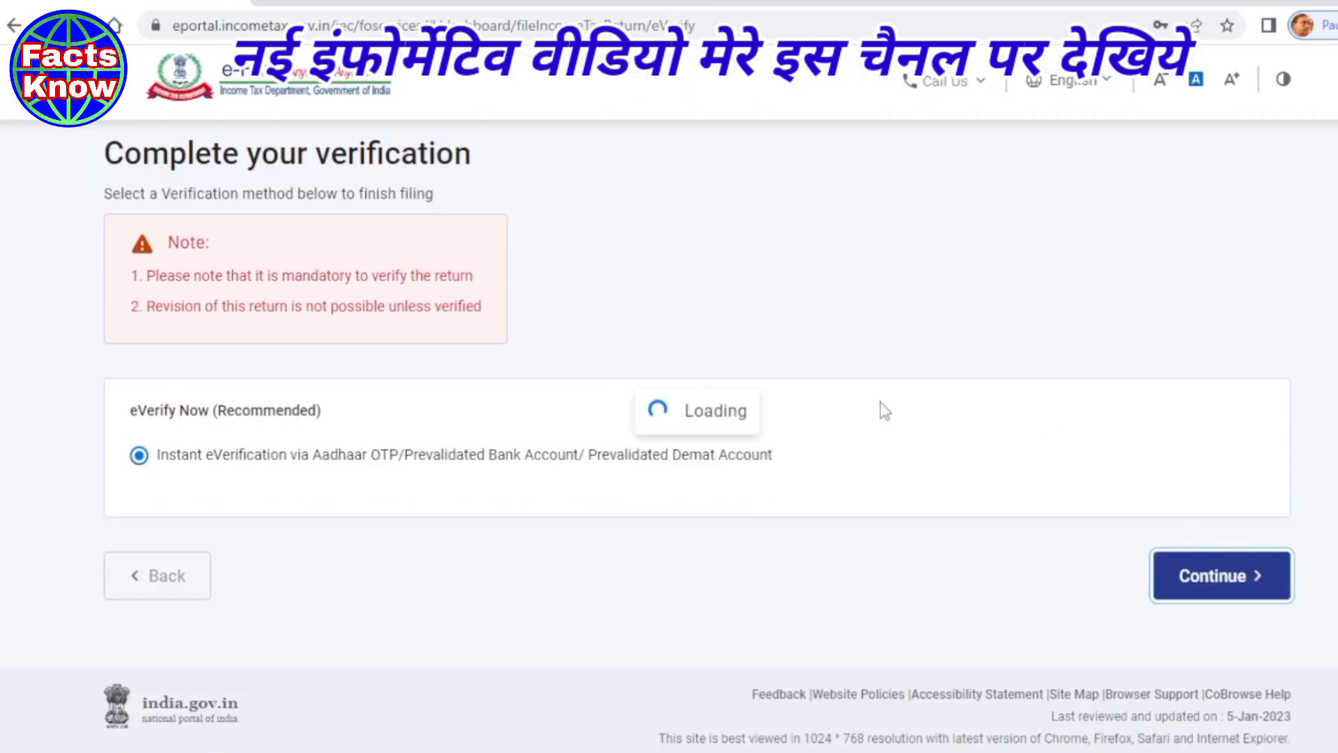
scroll(719, 443, down, 3)
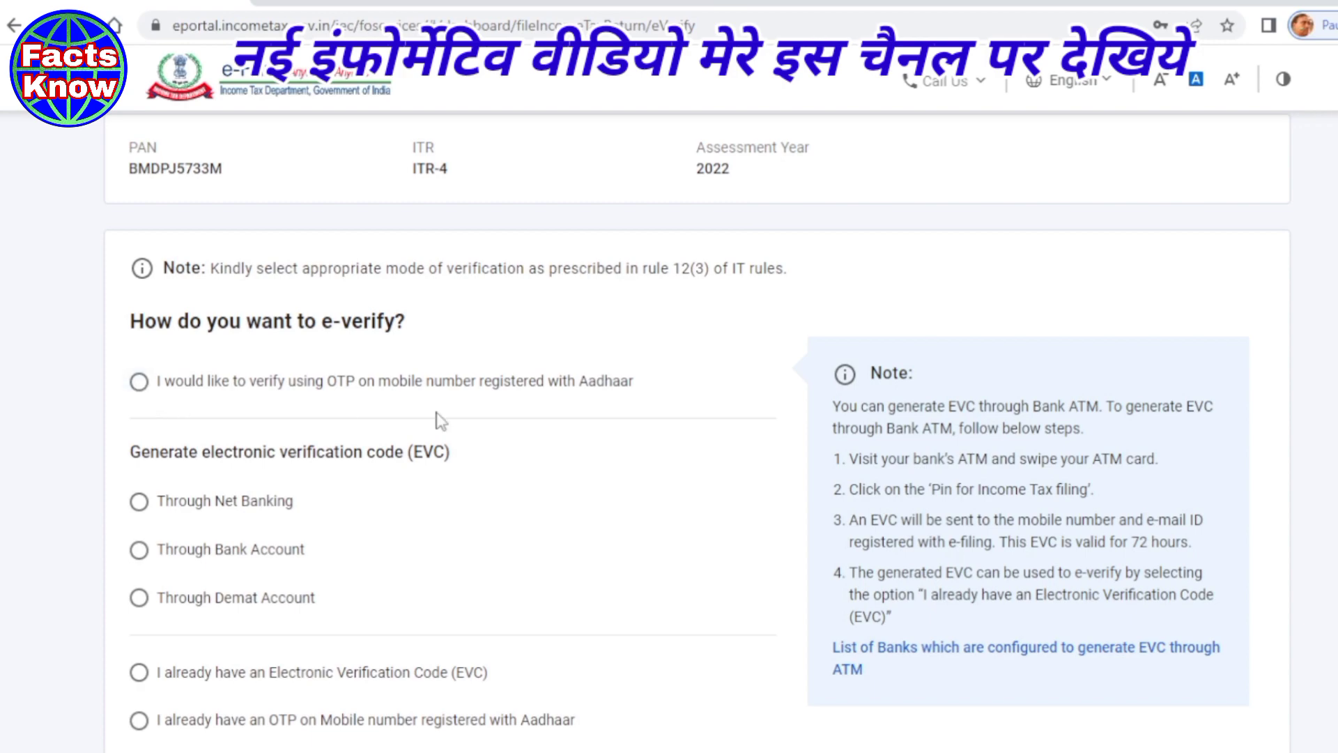
click(139, 380)
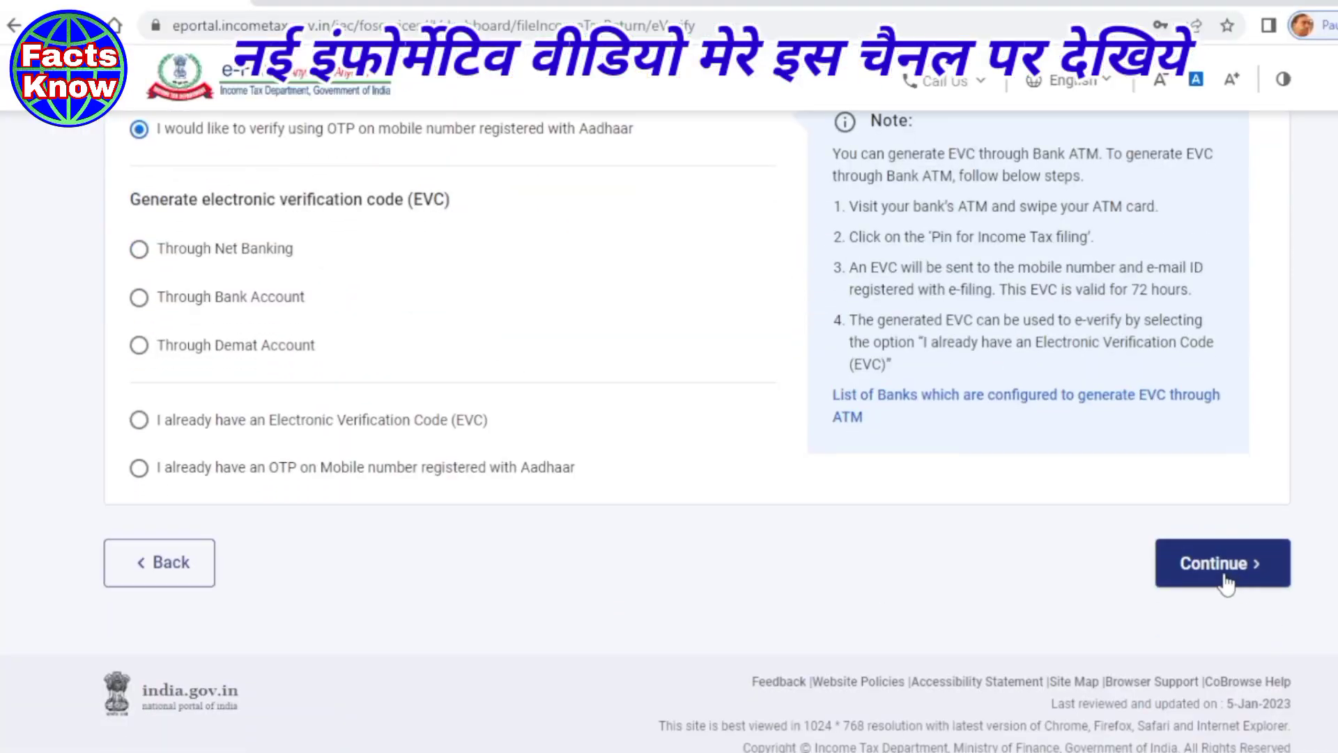
- Give Aadhaar consent, generate the Aadhaar OTP and validate the six-digit code received
click(1224, 580)
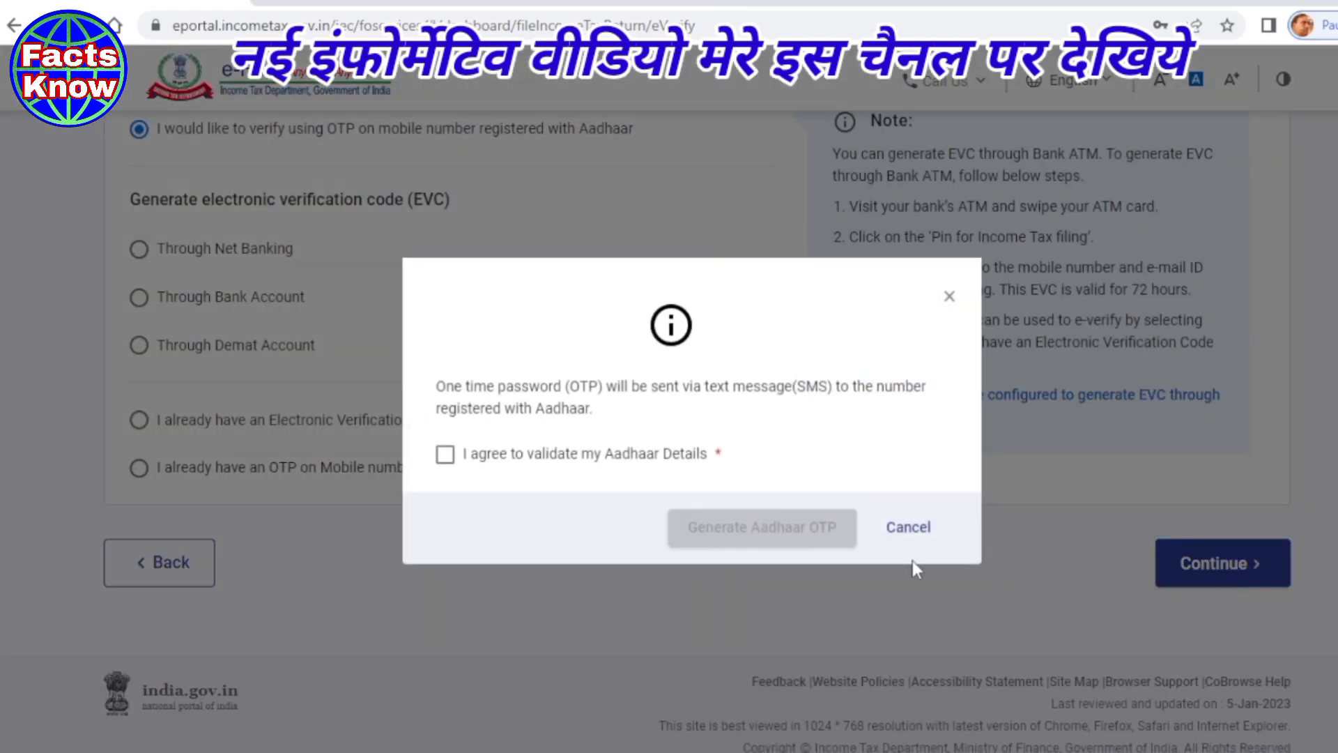
click(446, 457)
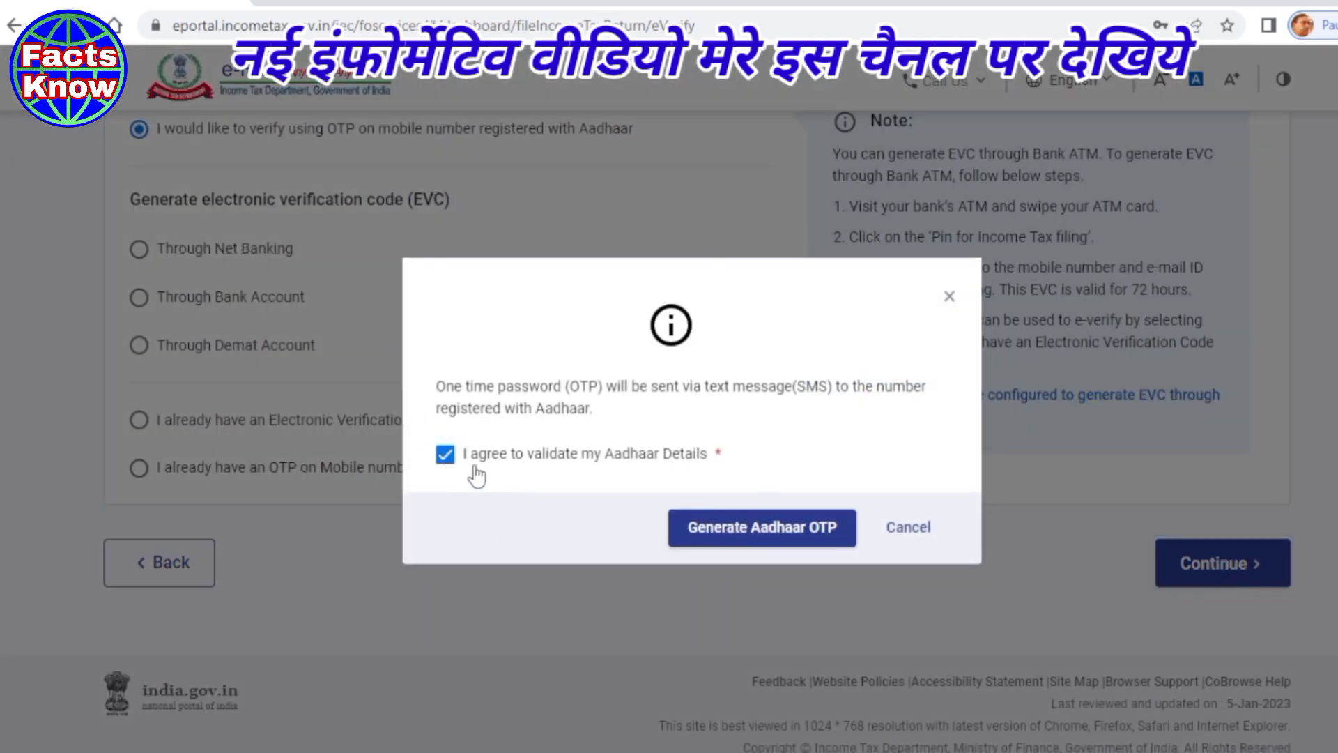
click(730, 540)
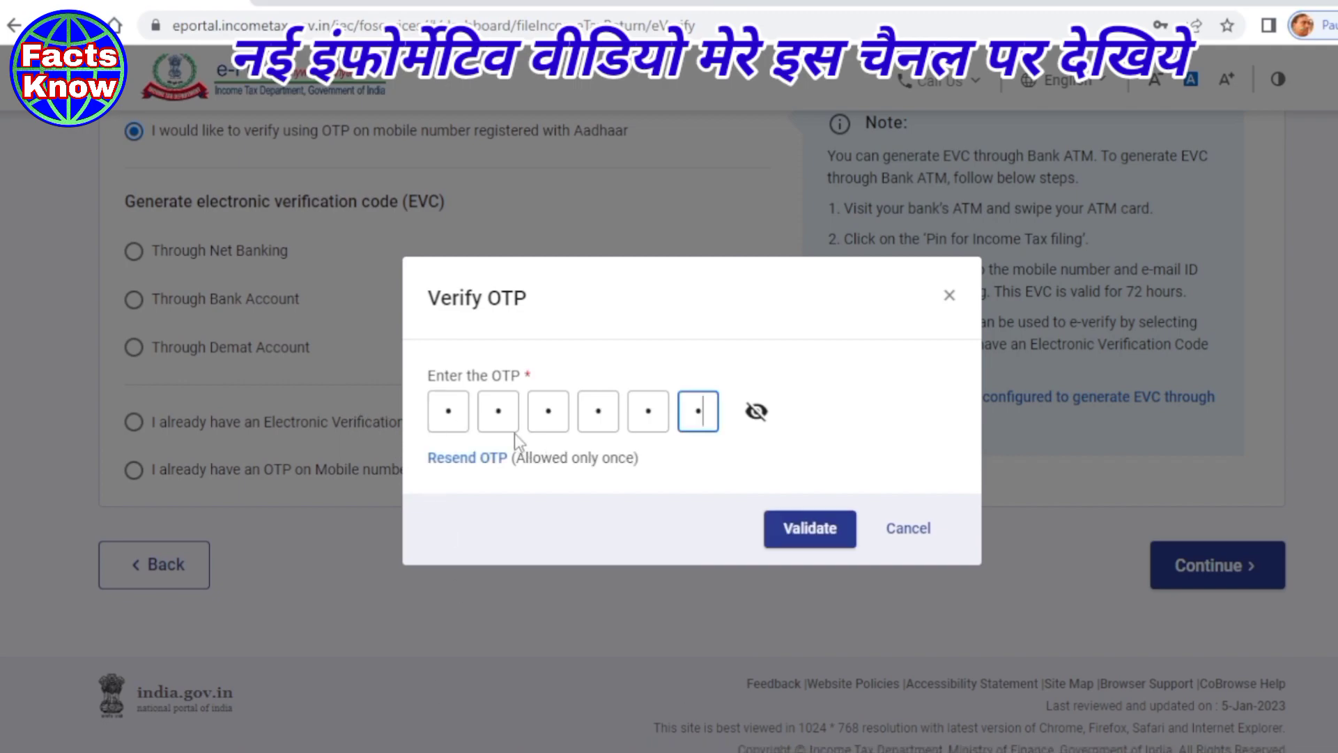
click(797, 533)
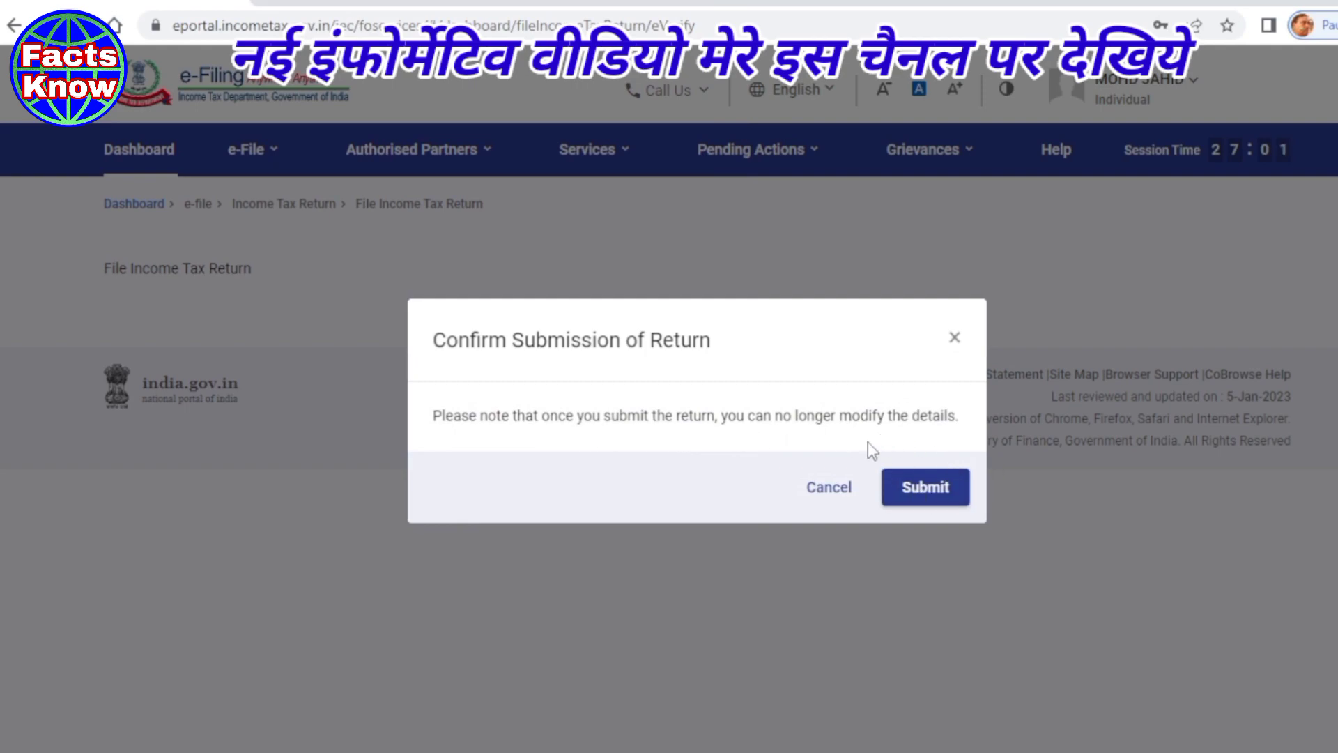
- Confirm final submission of the return and highlight the 'successfully filed and verified' message
click(920, 490)
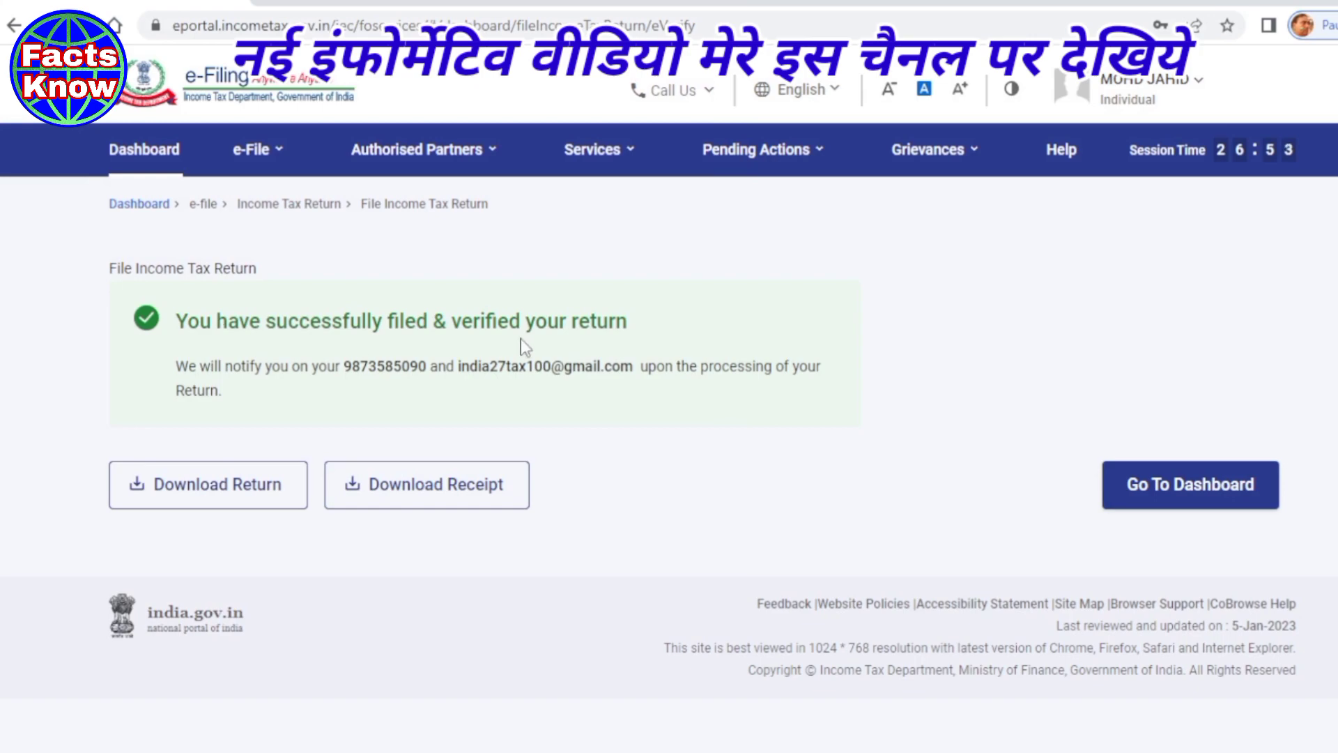
drag(266, 321, 551, 326)
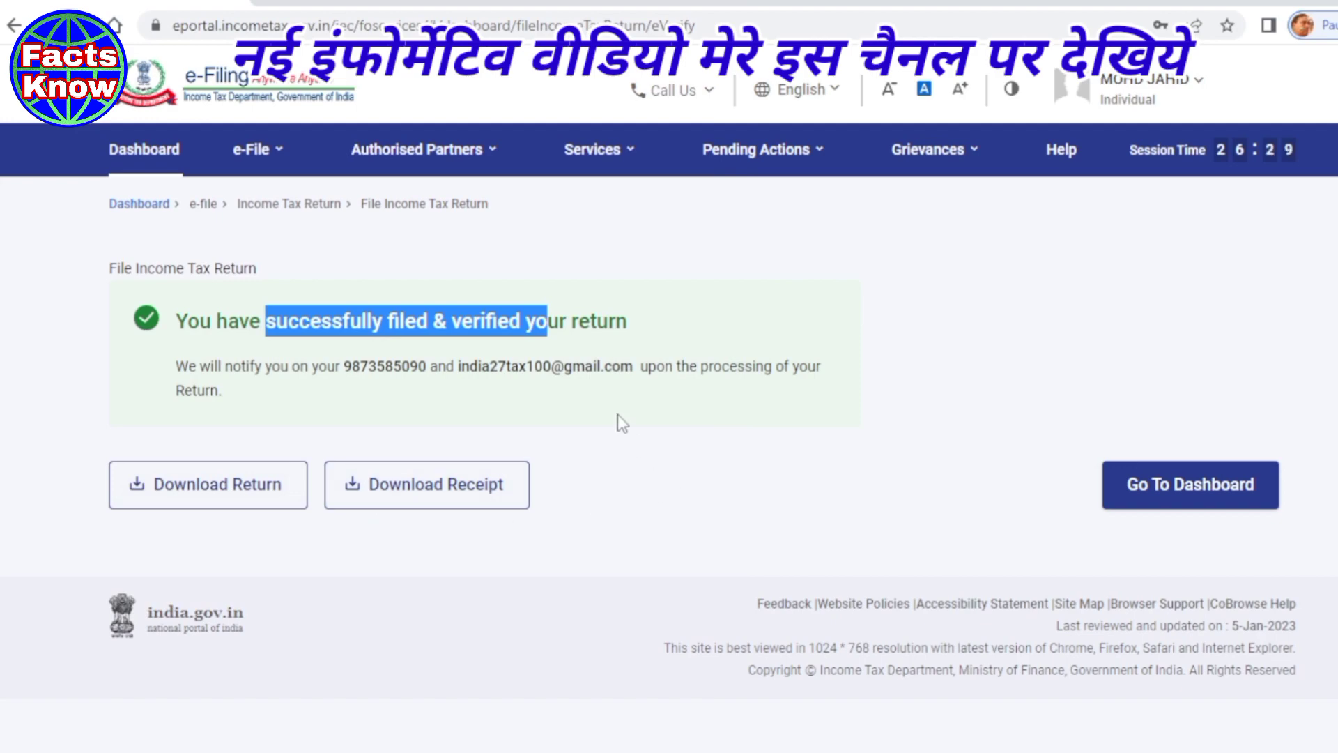
- Download the acknowledgement receipt to the Desktop, replacing its file name with the taxpayer's name
click(404, 497)
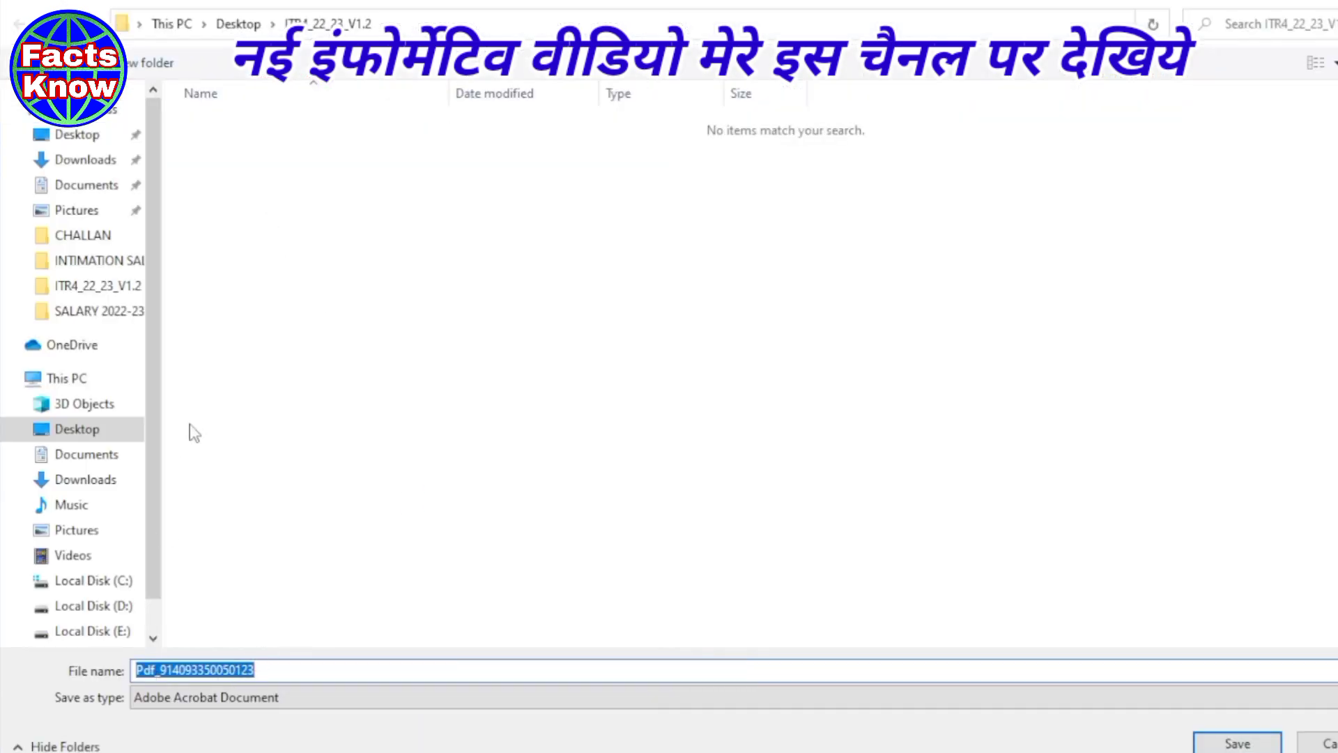
click(67, 137)
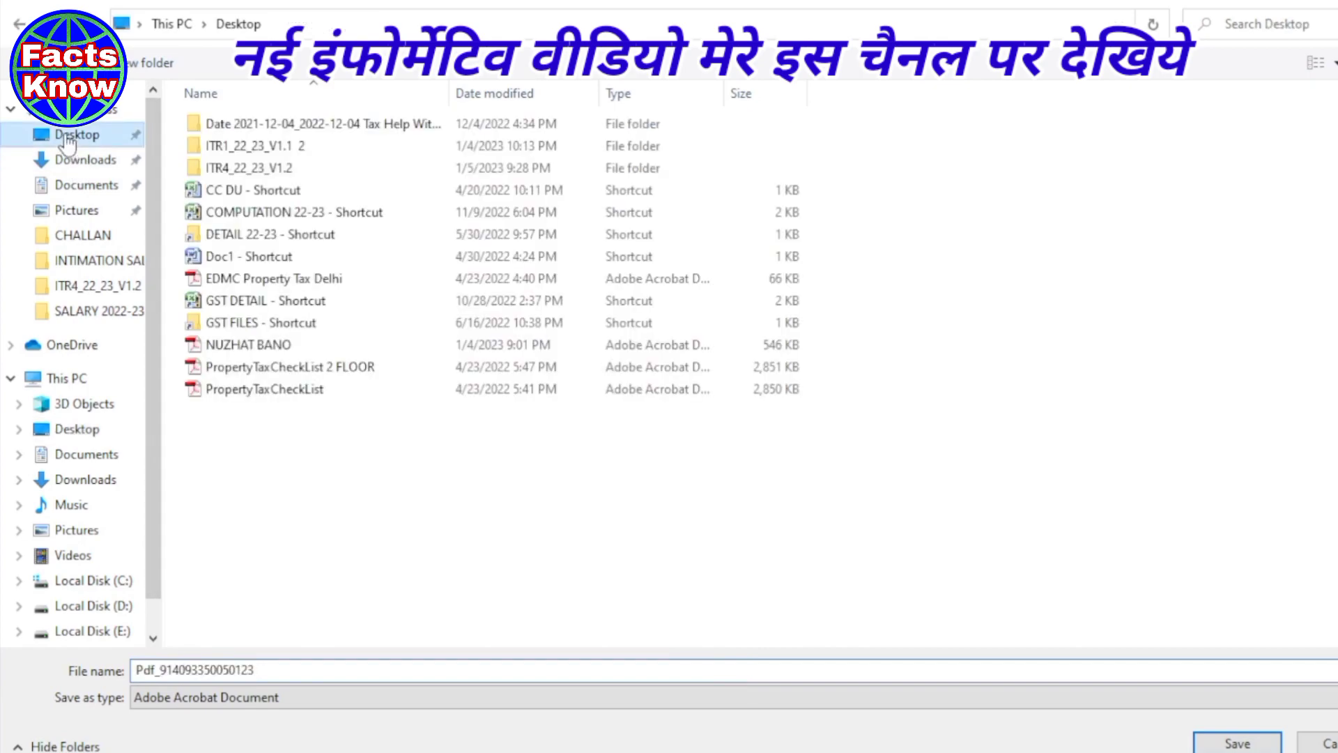
click(142, 670)
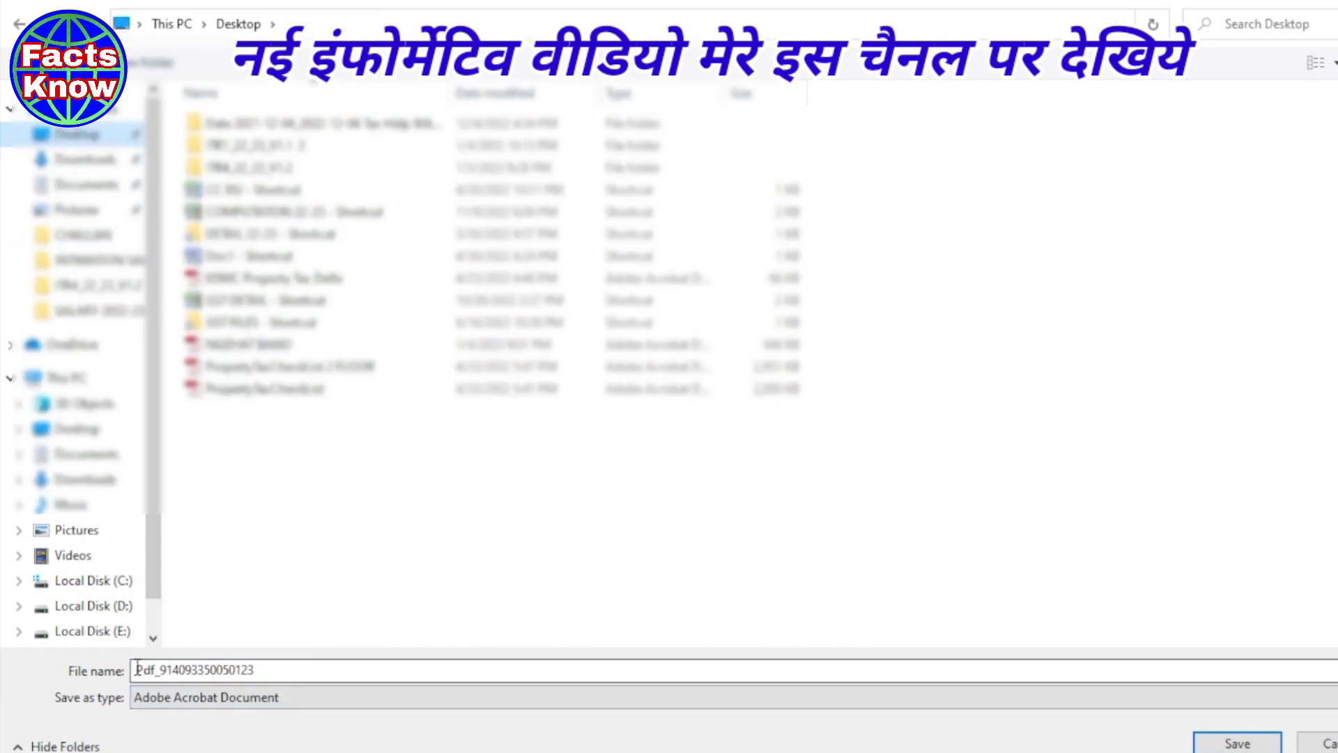
double_click(137, 668)
text(mo)
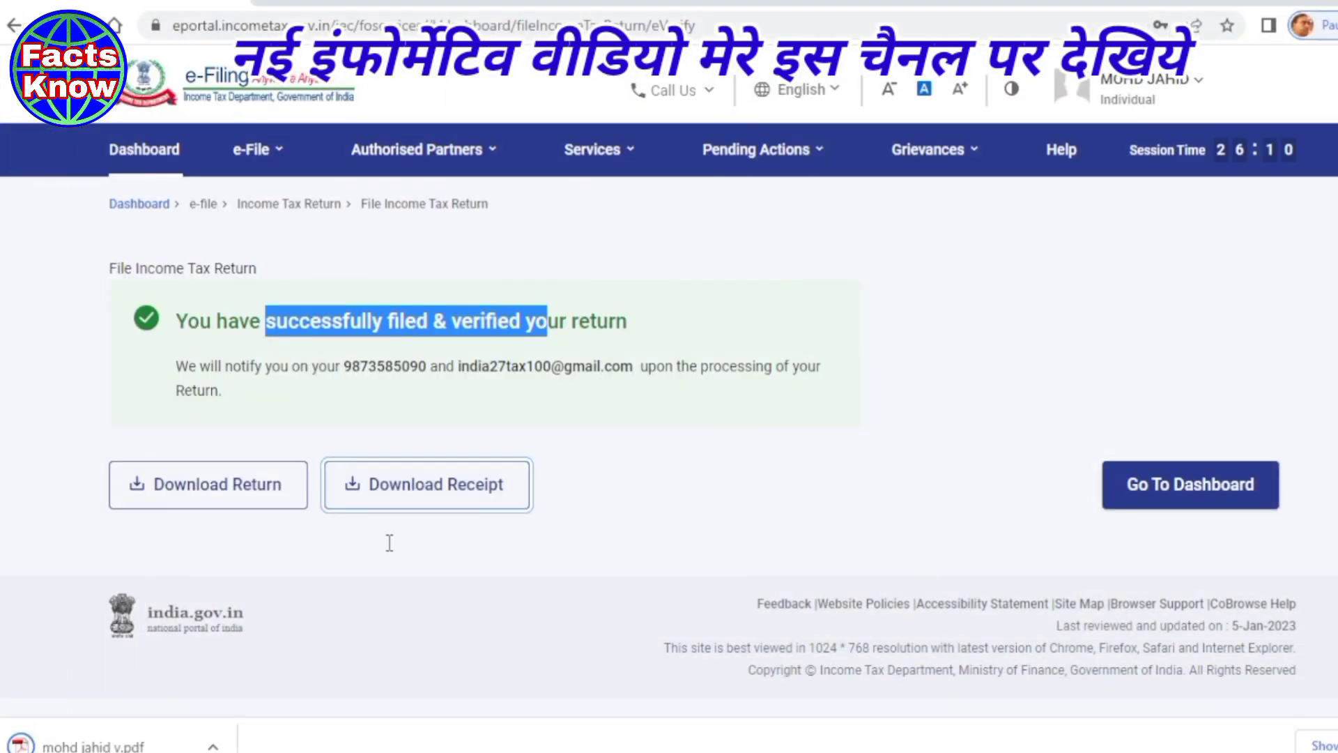
- Save the full return PDF to the Desktop with the taxpayer's name prefixed, then open the receipt
click(246, 495)
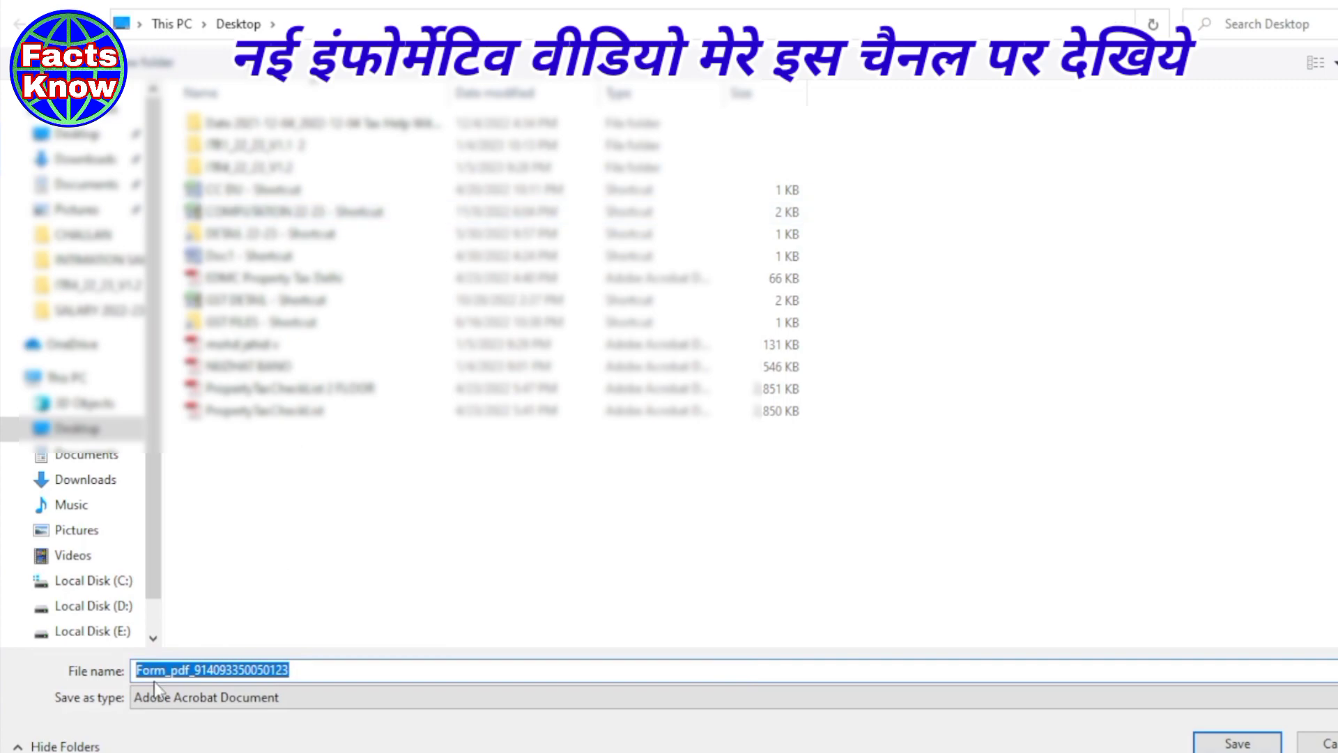
click(137, 668)
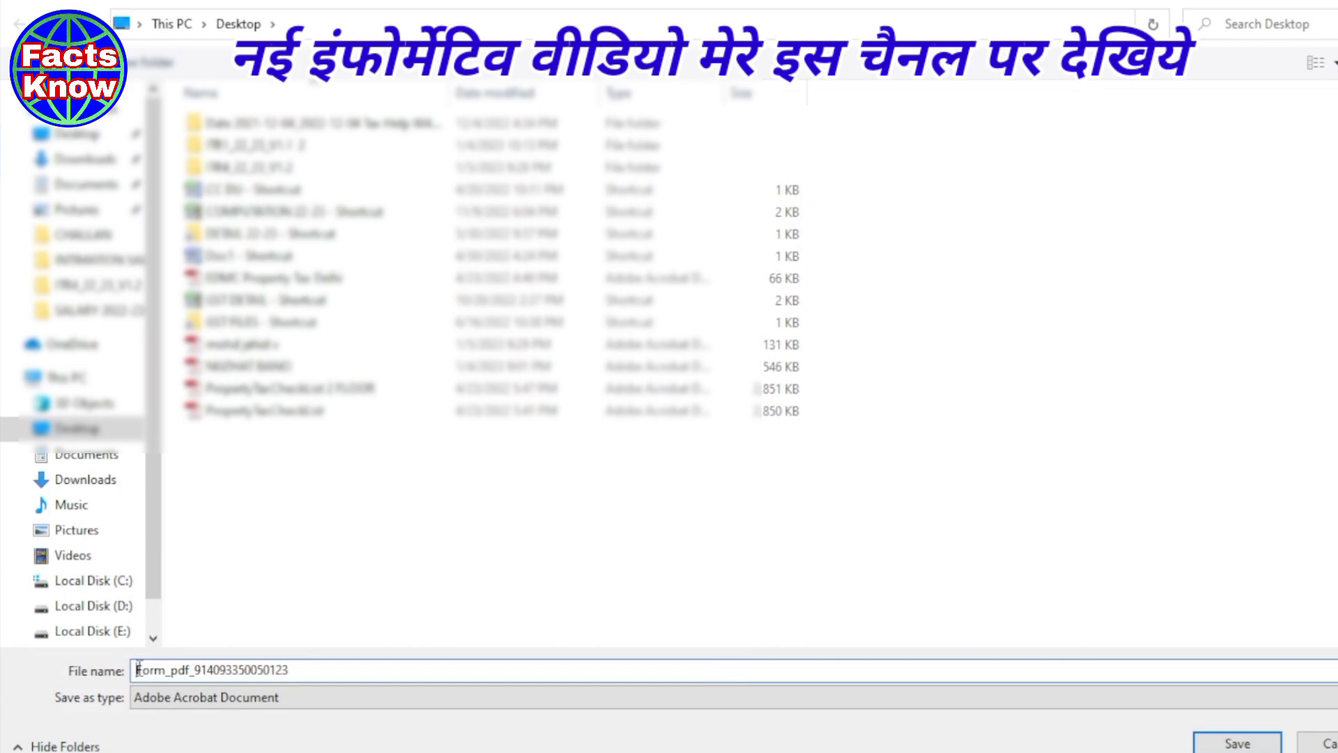
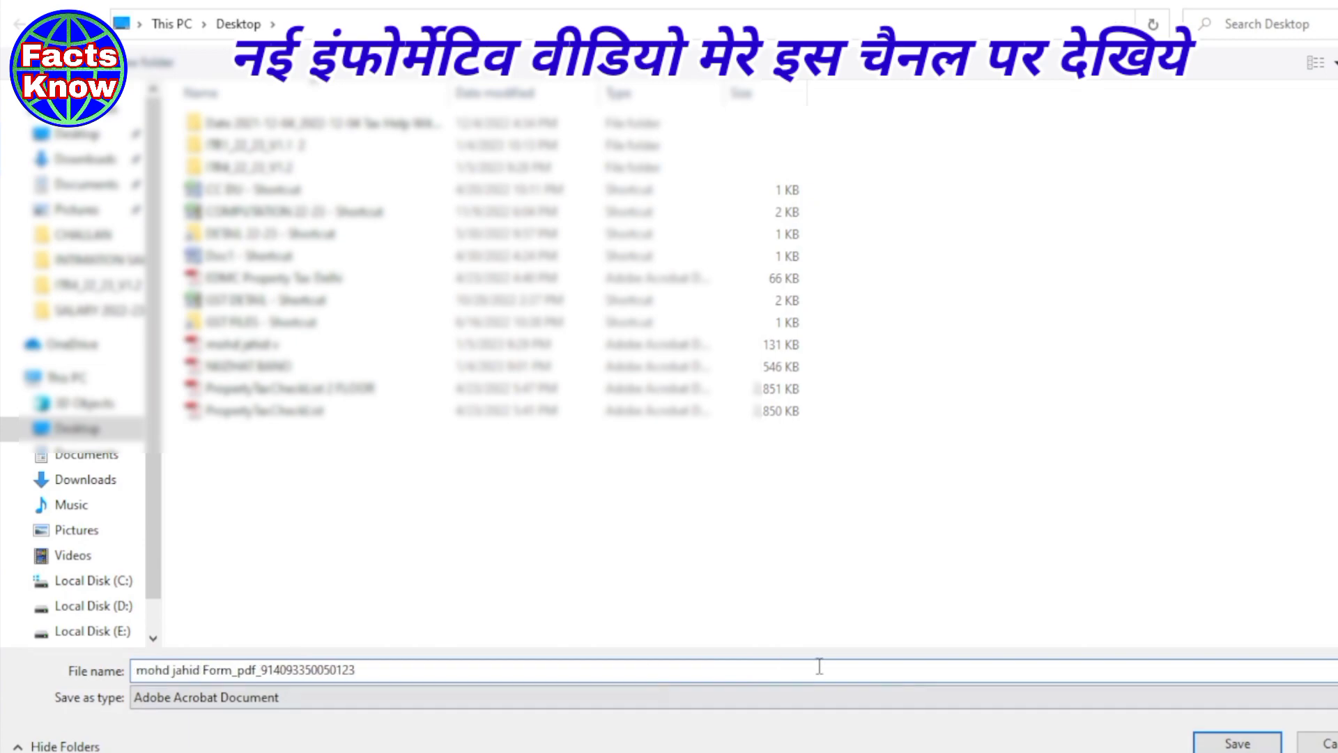
click(1238, 744)
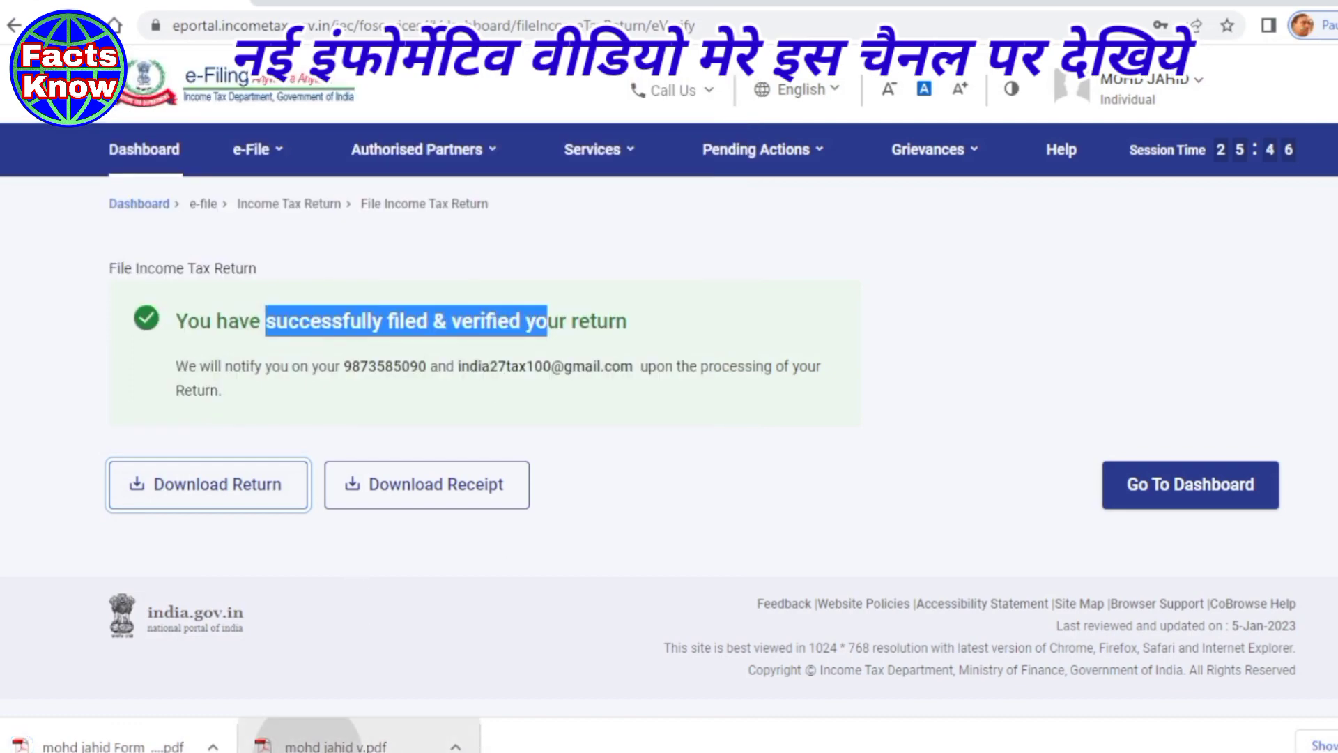
click(335, 745)
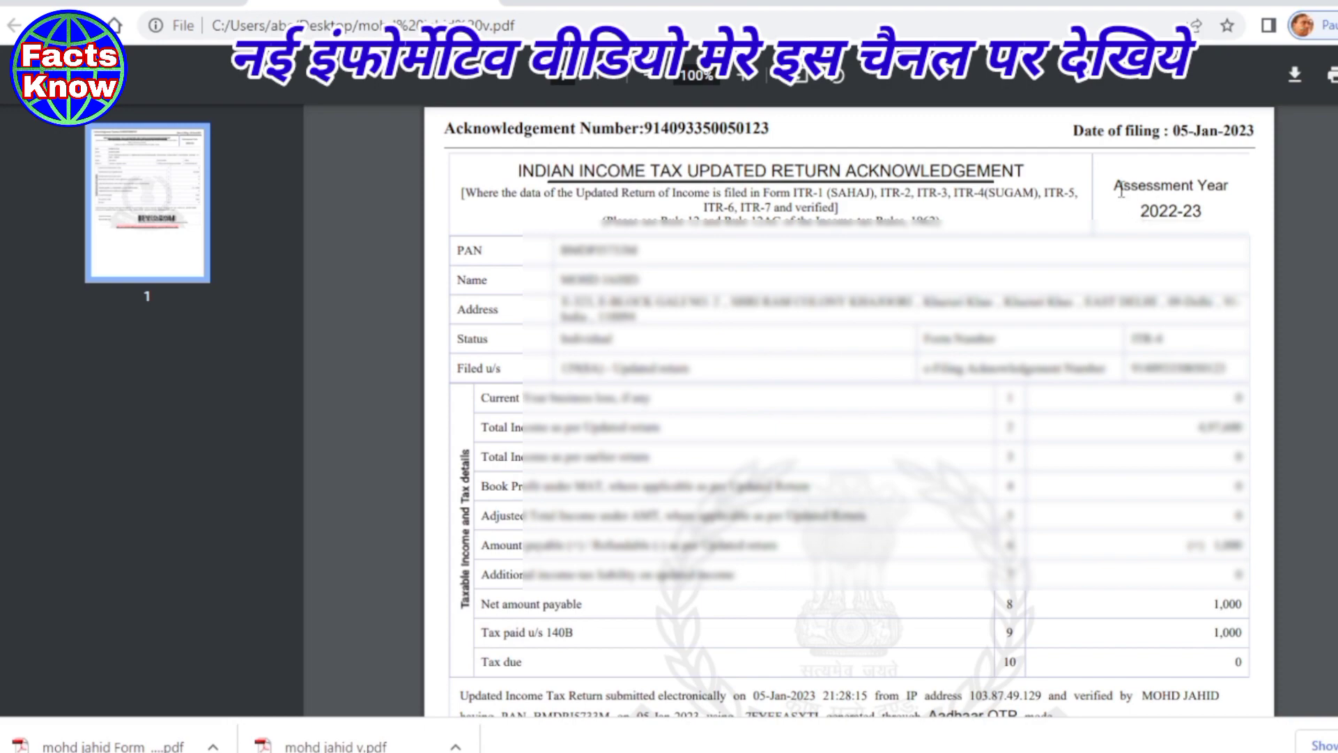
- Highlight Assessment Year 2022-23 and the filing section value on the receipt
drag(1114, 186, 1209, 213)
click(1169, 197)
drag(563, 370, 702, 374)
click(651, 372)
- Highlight the acknowledgement title and form list, then open the full return PDF
drag(517, 167, 912, 193)
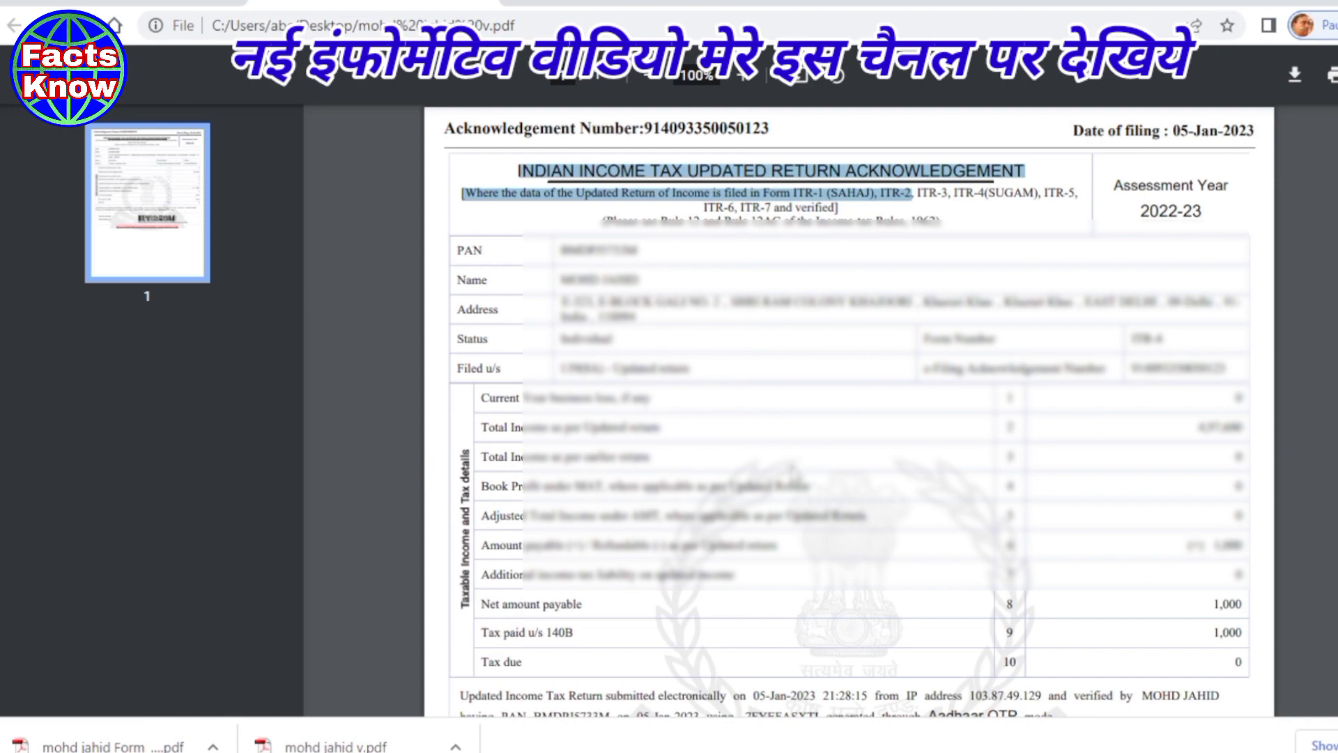
click(792, 467)
scroll(749, 504, down, 5)
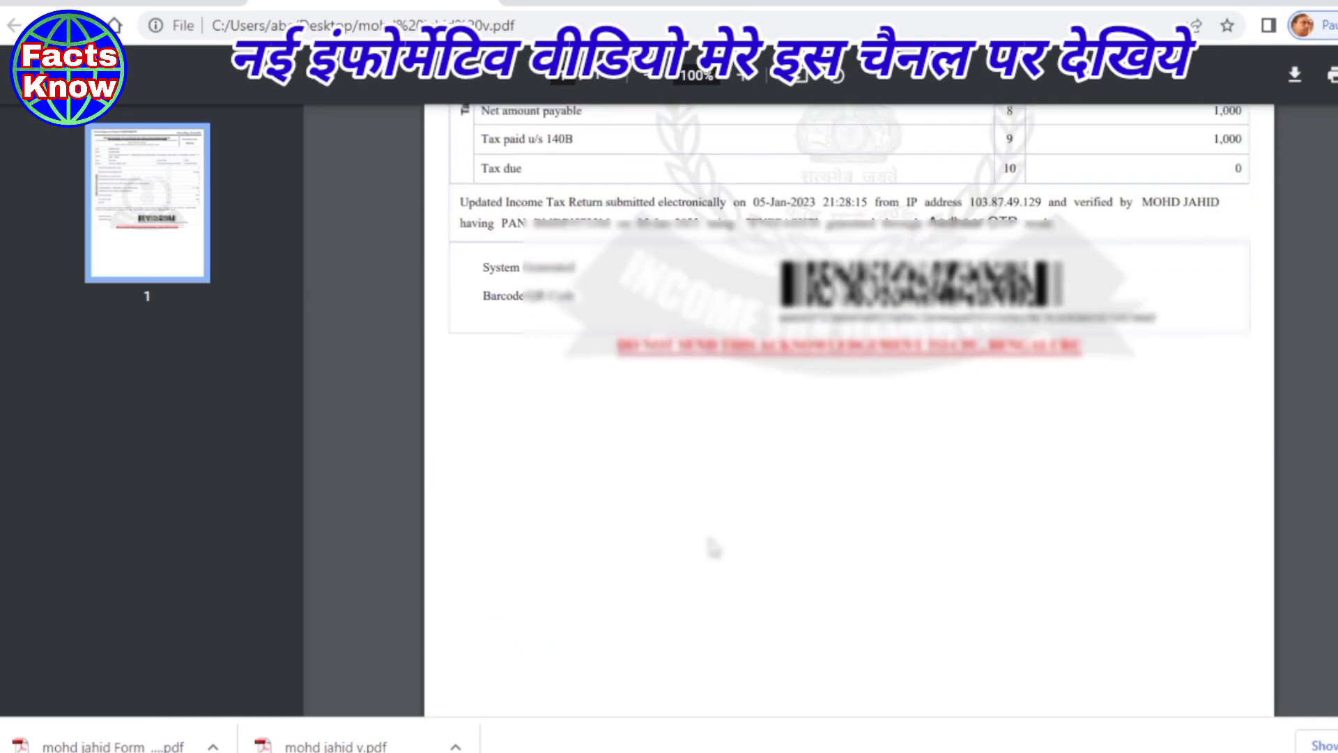
scroll(712, 547, up, 5)
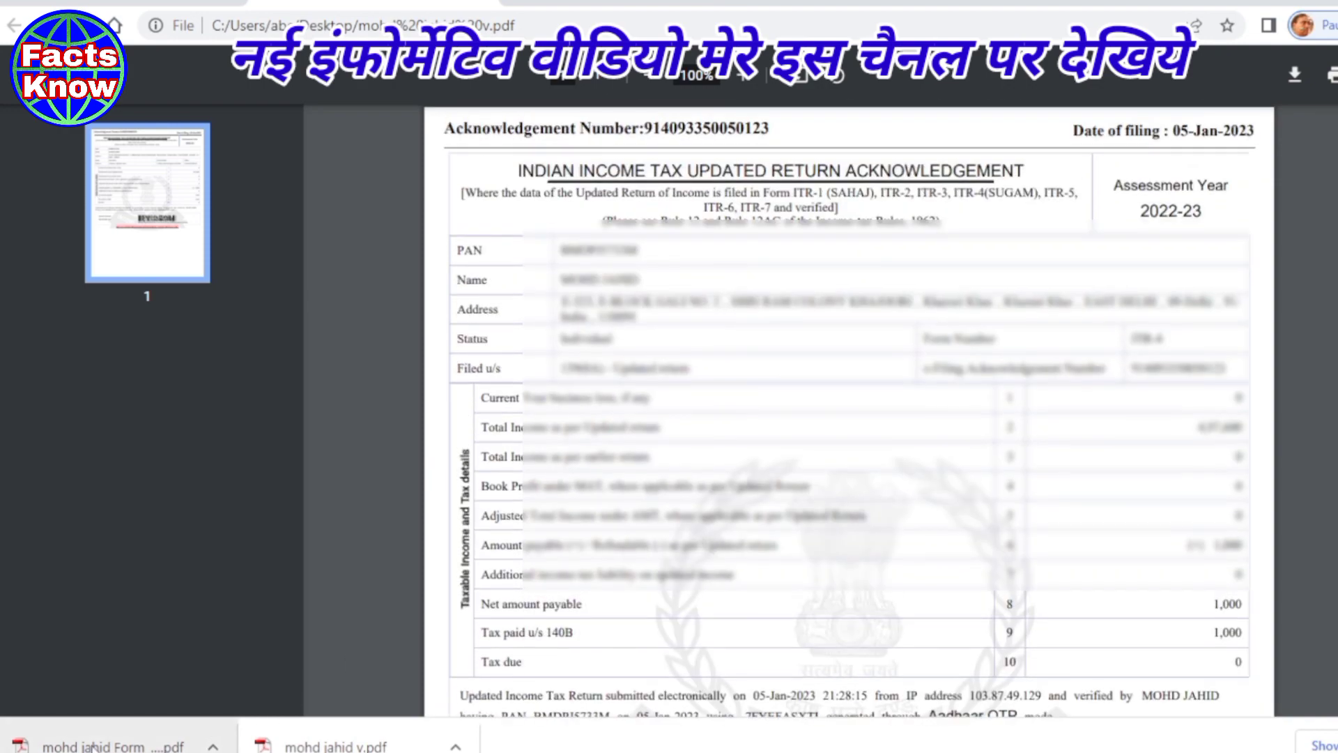
click(93, 745)
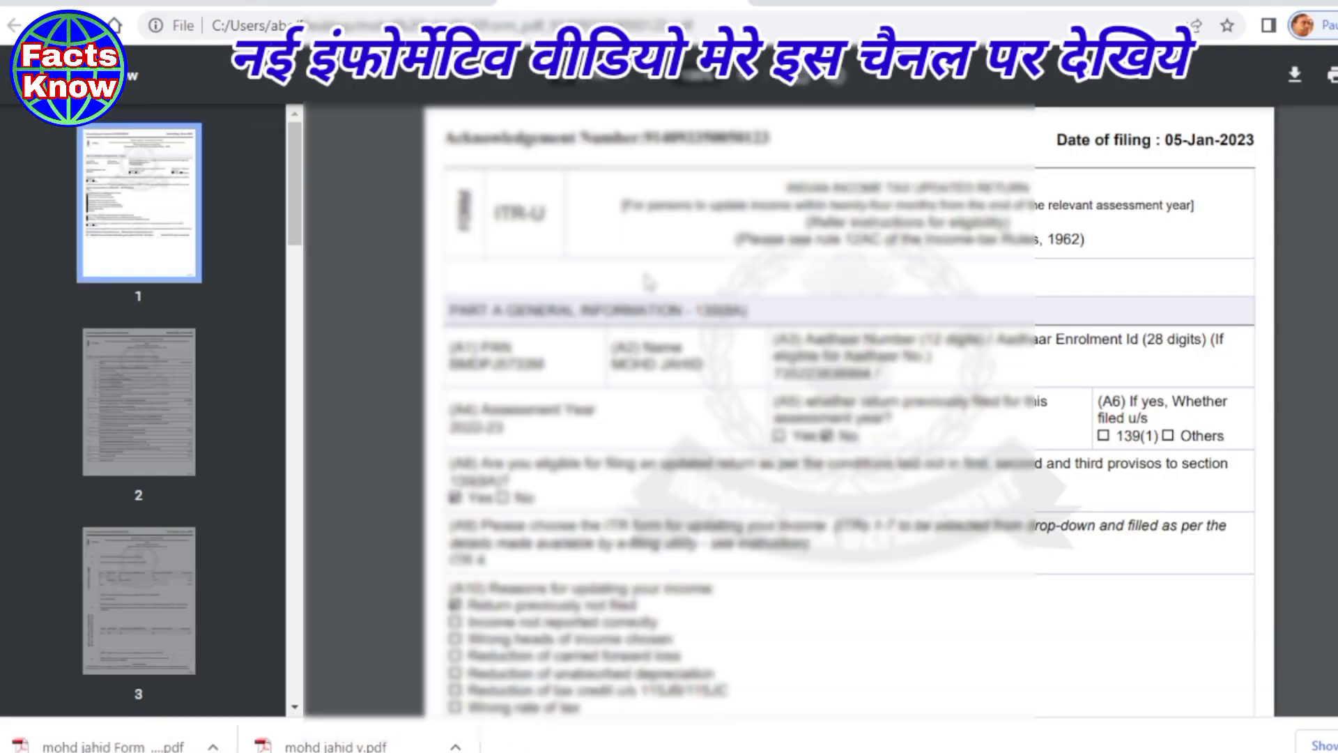
- Highlight the ITR-U form type and scroll through the 14-page AY 2022-23 return
drag(548, 214, 516, 213)
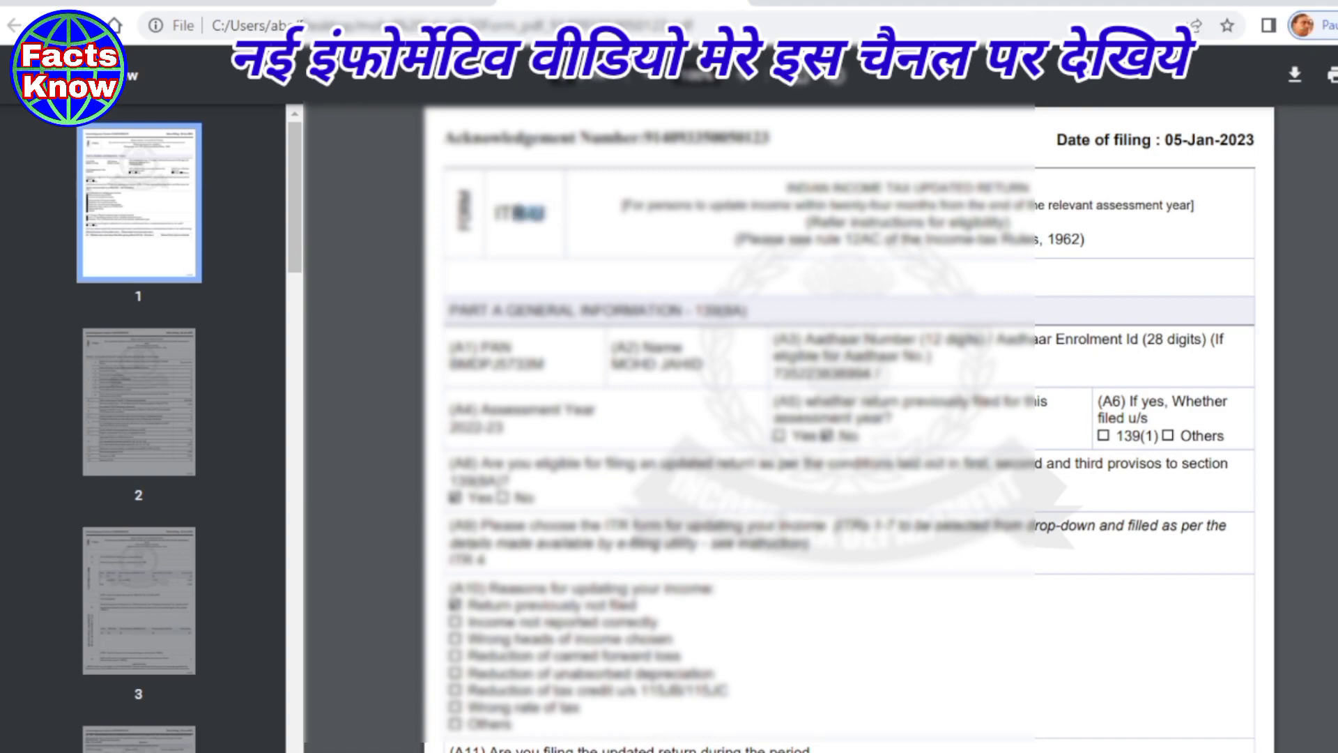
scroll(765, 410, down, 5)
scroll(765, 410, down, 15)
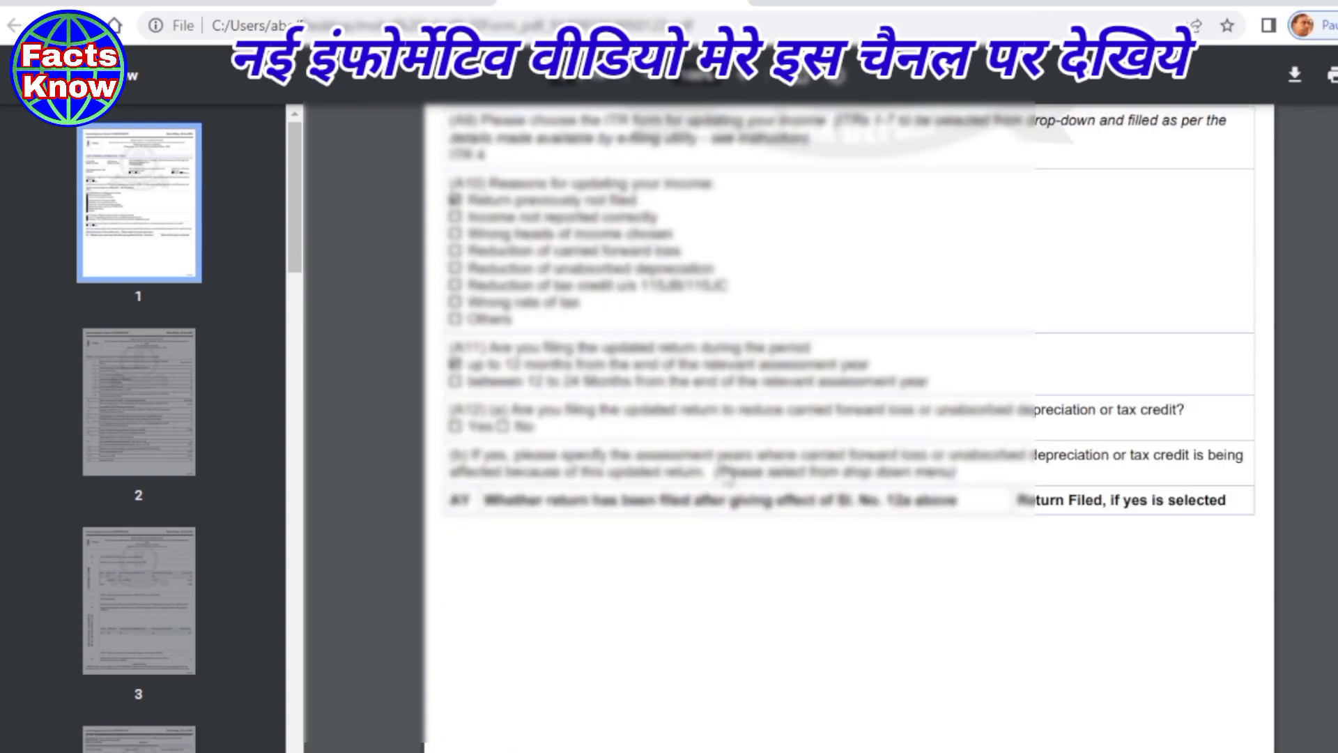
scroll(728, 476, down, 20)
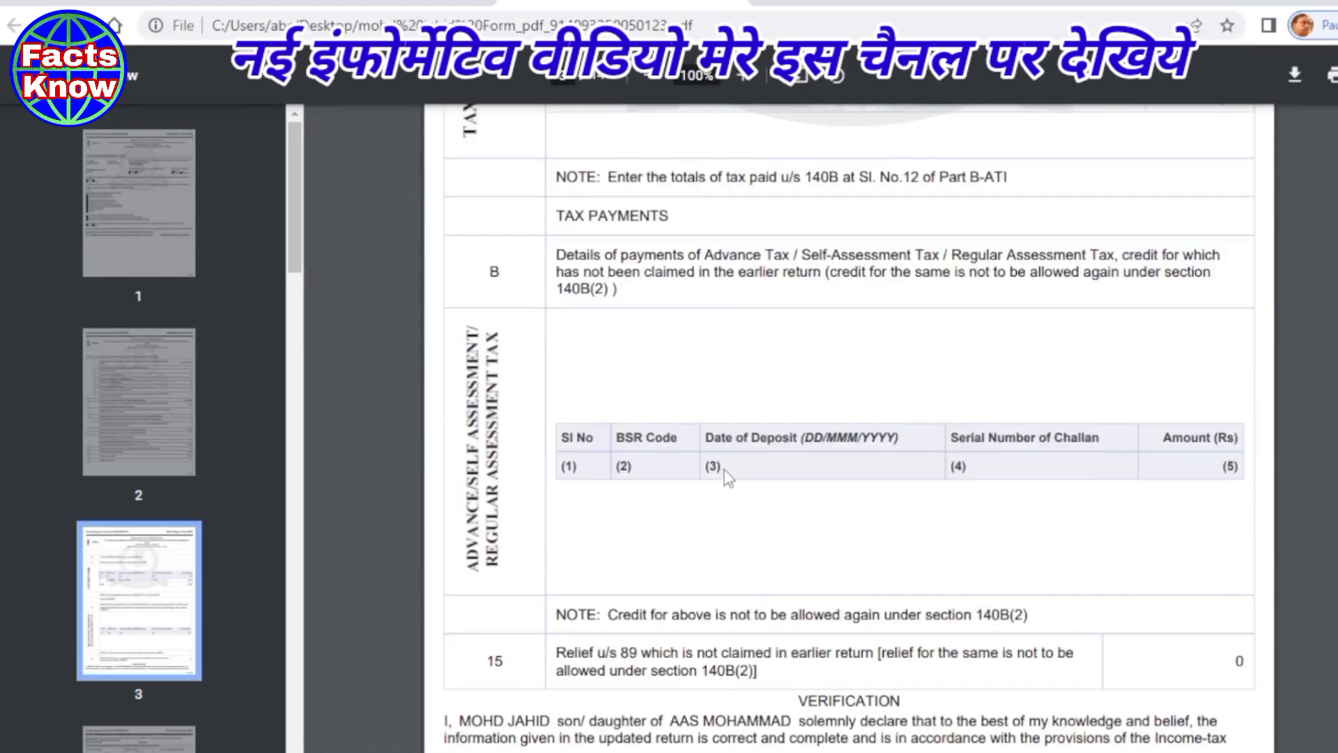
scroll(725, 469, down, 13)
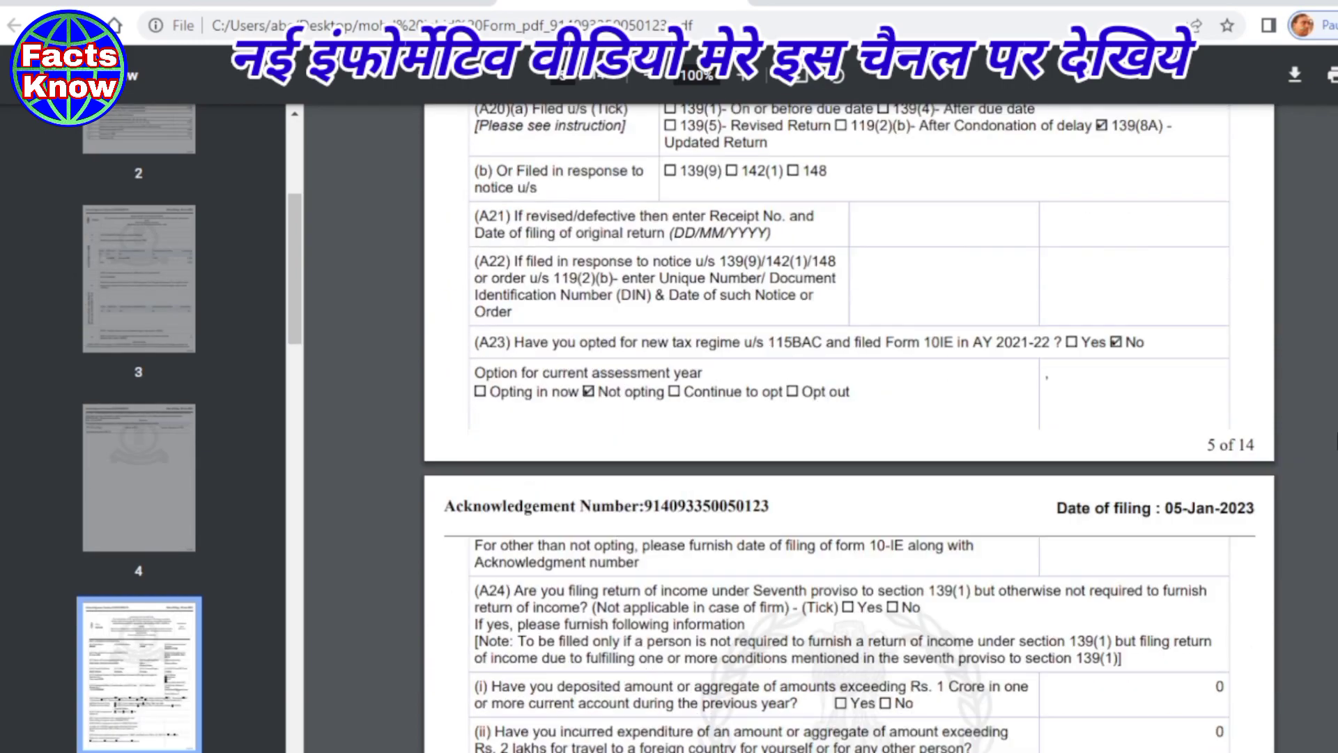
scroll(849, 418, down, 20)
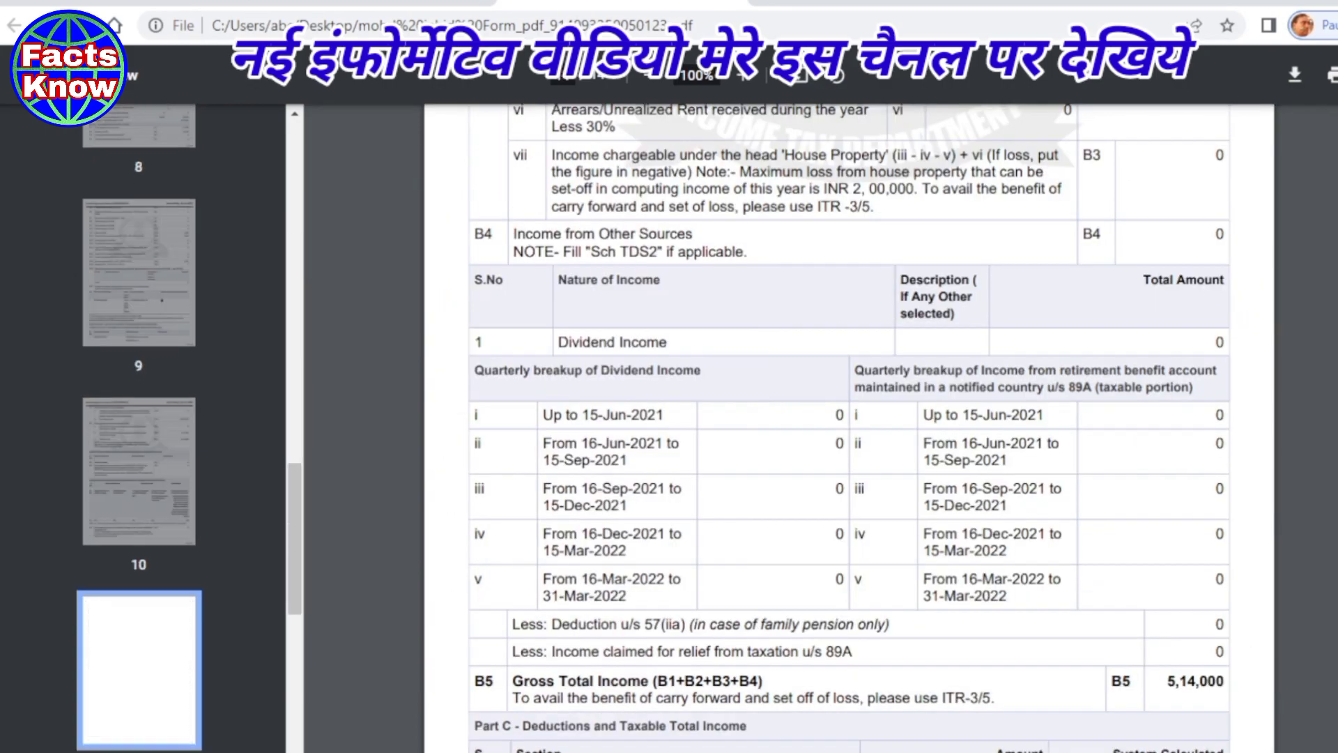
scroll(849, 418, up, 20)
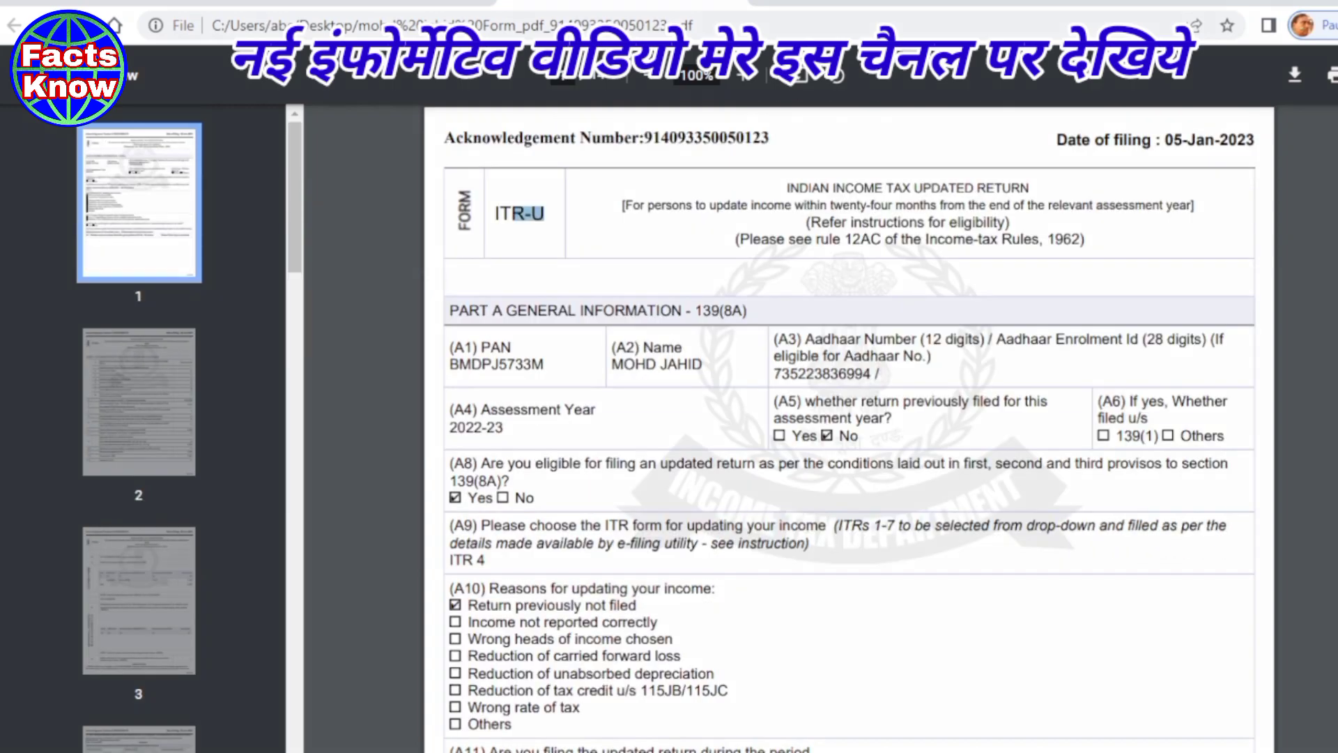